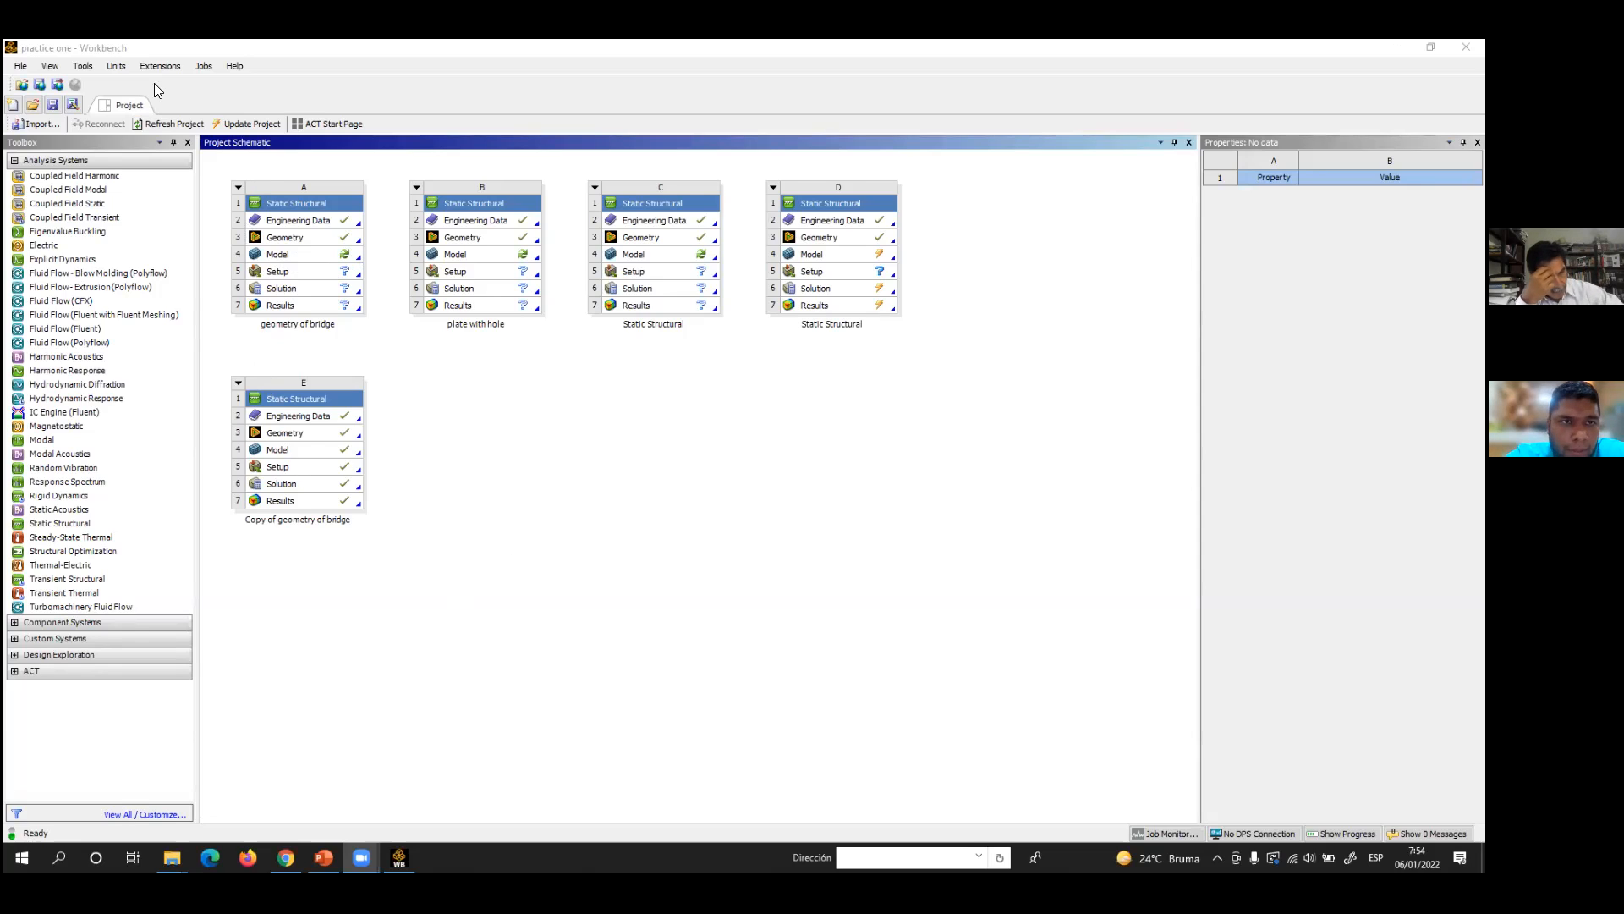
- Open the Model of the "geometry of bridge" system and orient the truss to a front view along the Z axis
{"action": "left_click", "coordinate": [284, 257]}
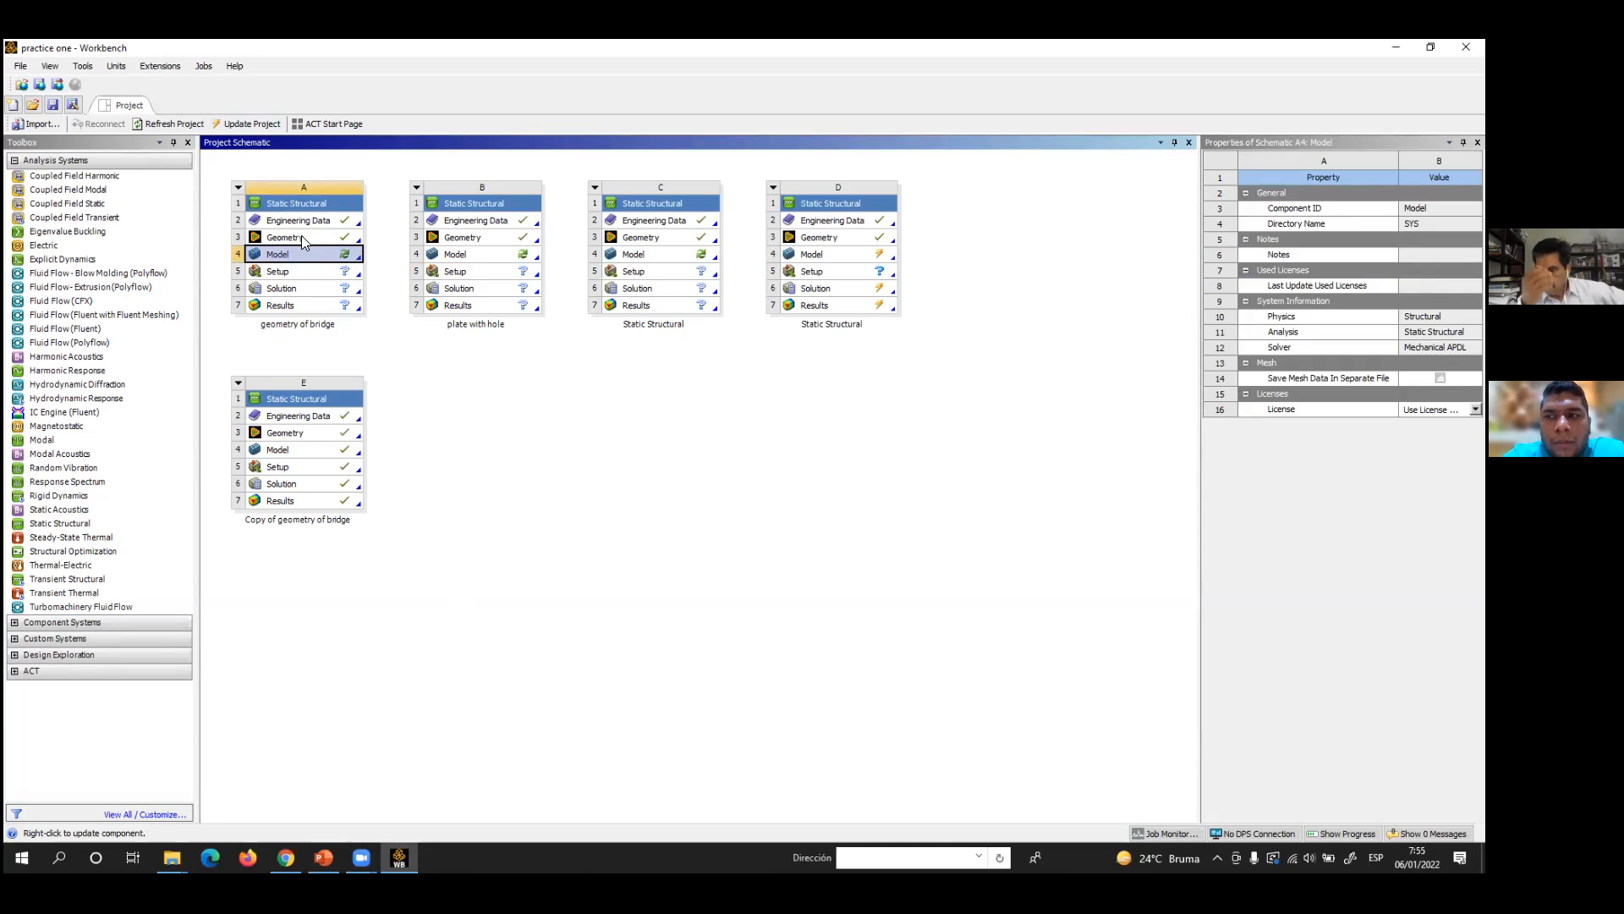
{"action": "double_click", "coordinate": [294, 258]}
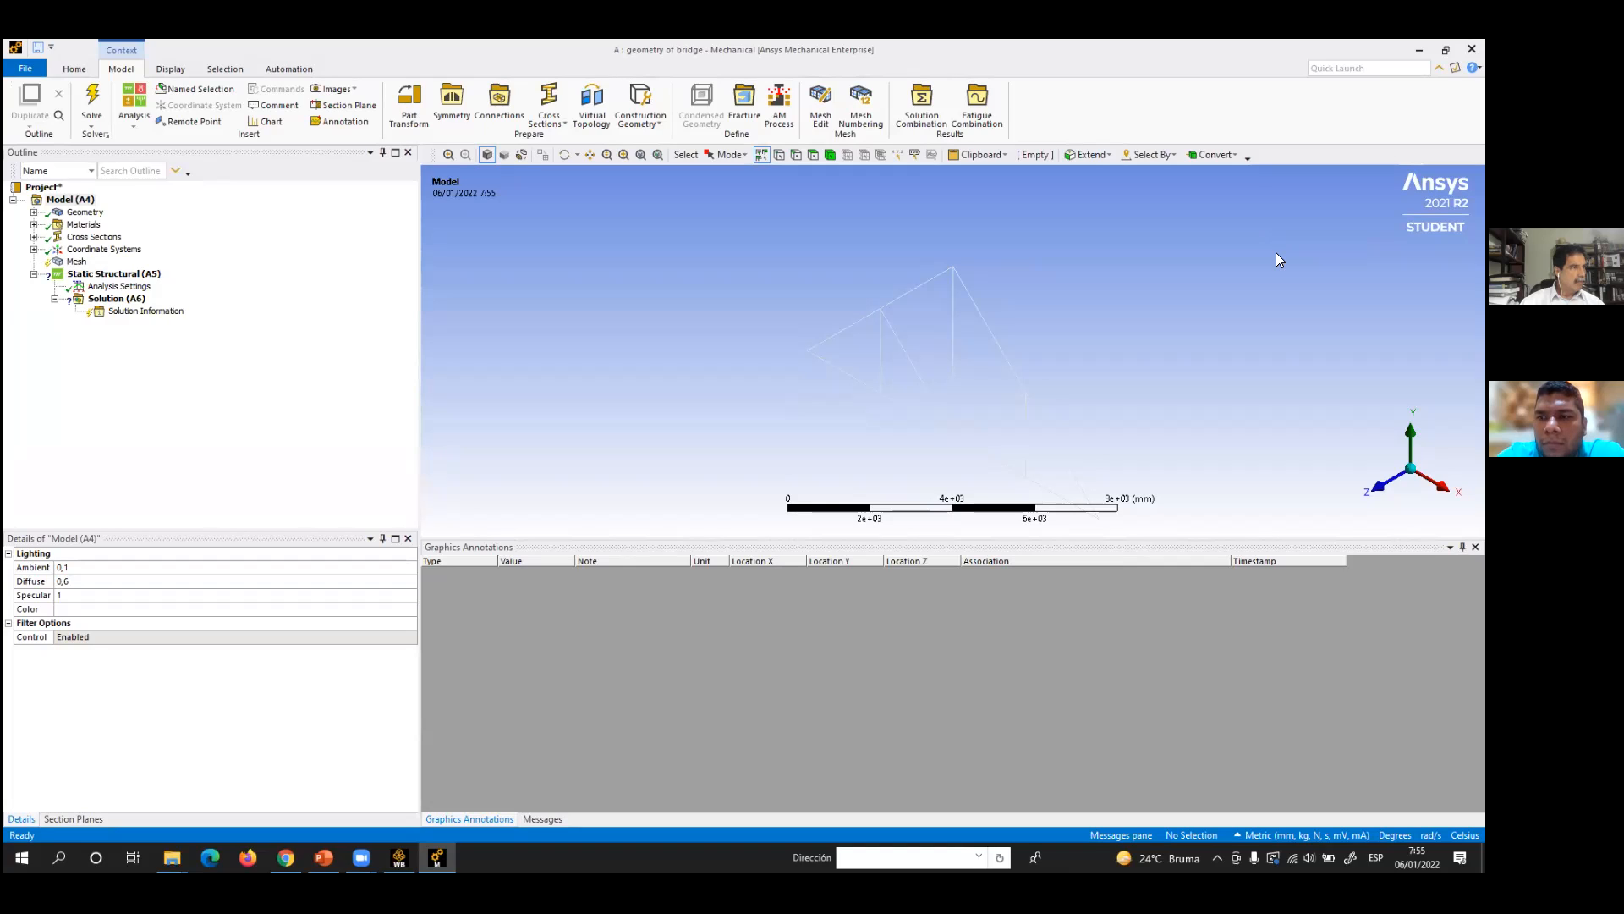
{"action": "left_click", "coordinate": [1379, 486]}
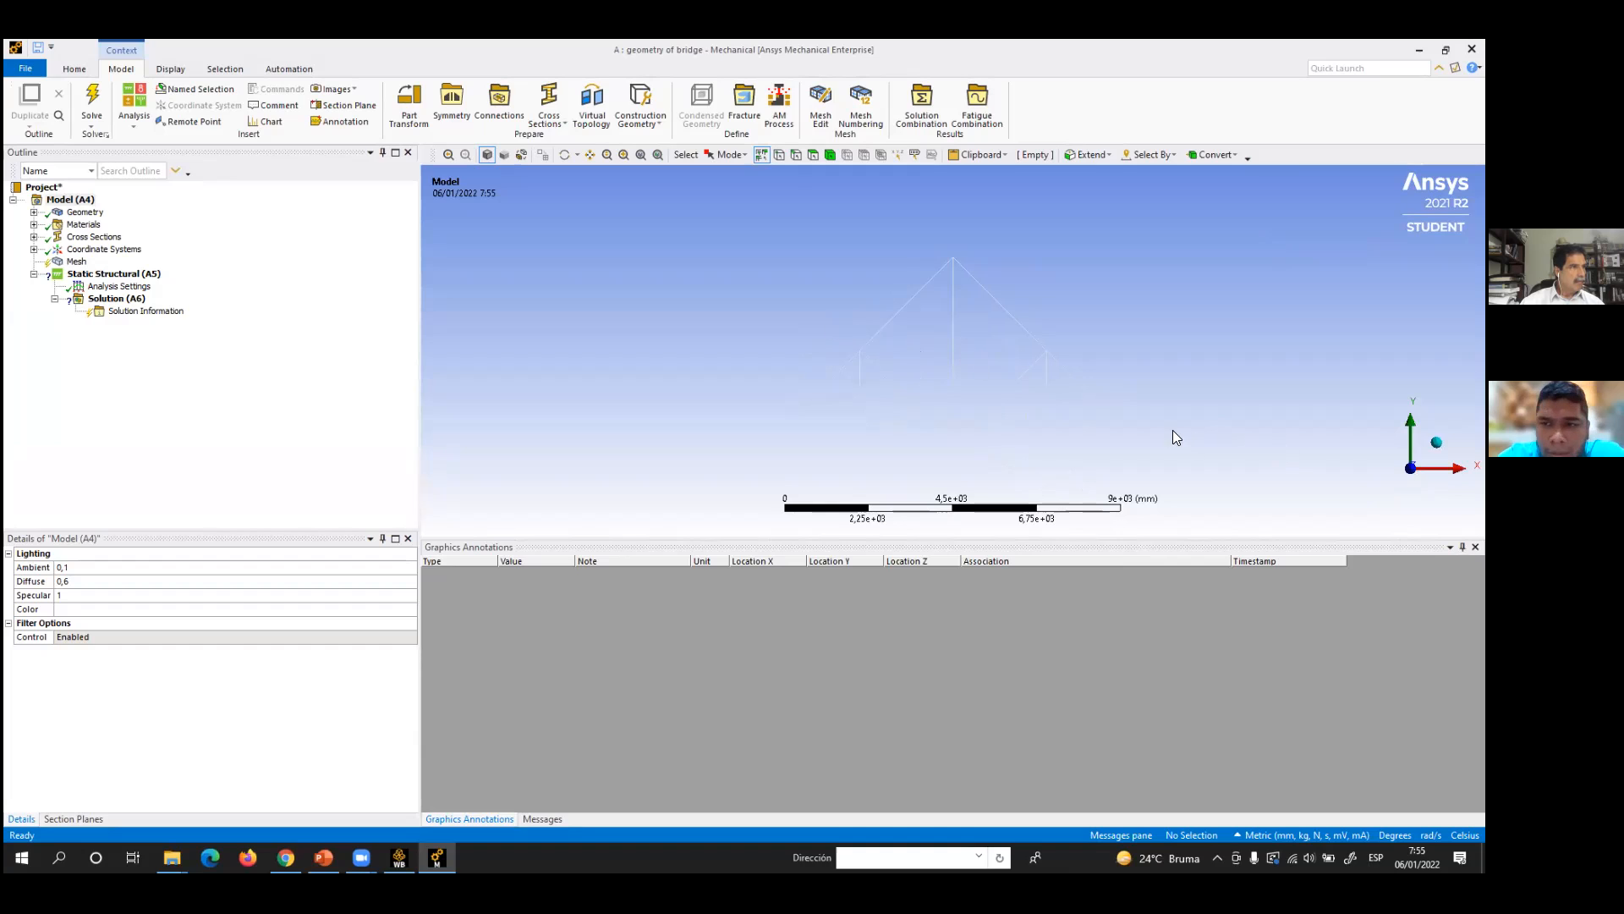
- Inspect the truss members by selecting a sloped upper edge and a group of edges, and clear the selection
{"action": "scroll", "coordinate": [839, 359], "scroll_direction": "up", "scroll_amount": 5}
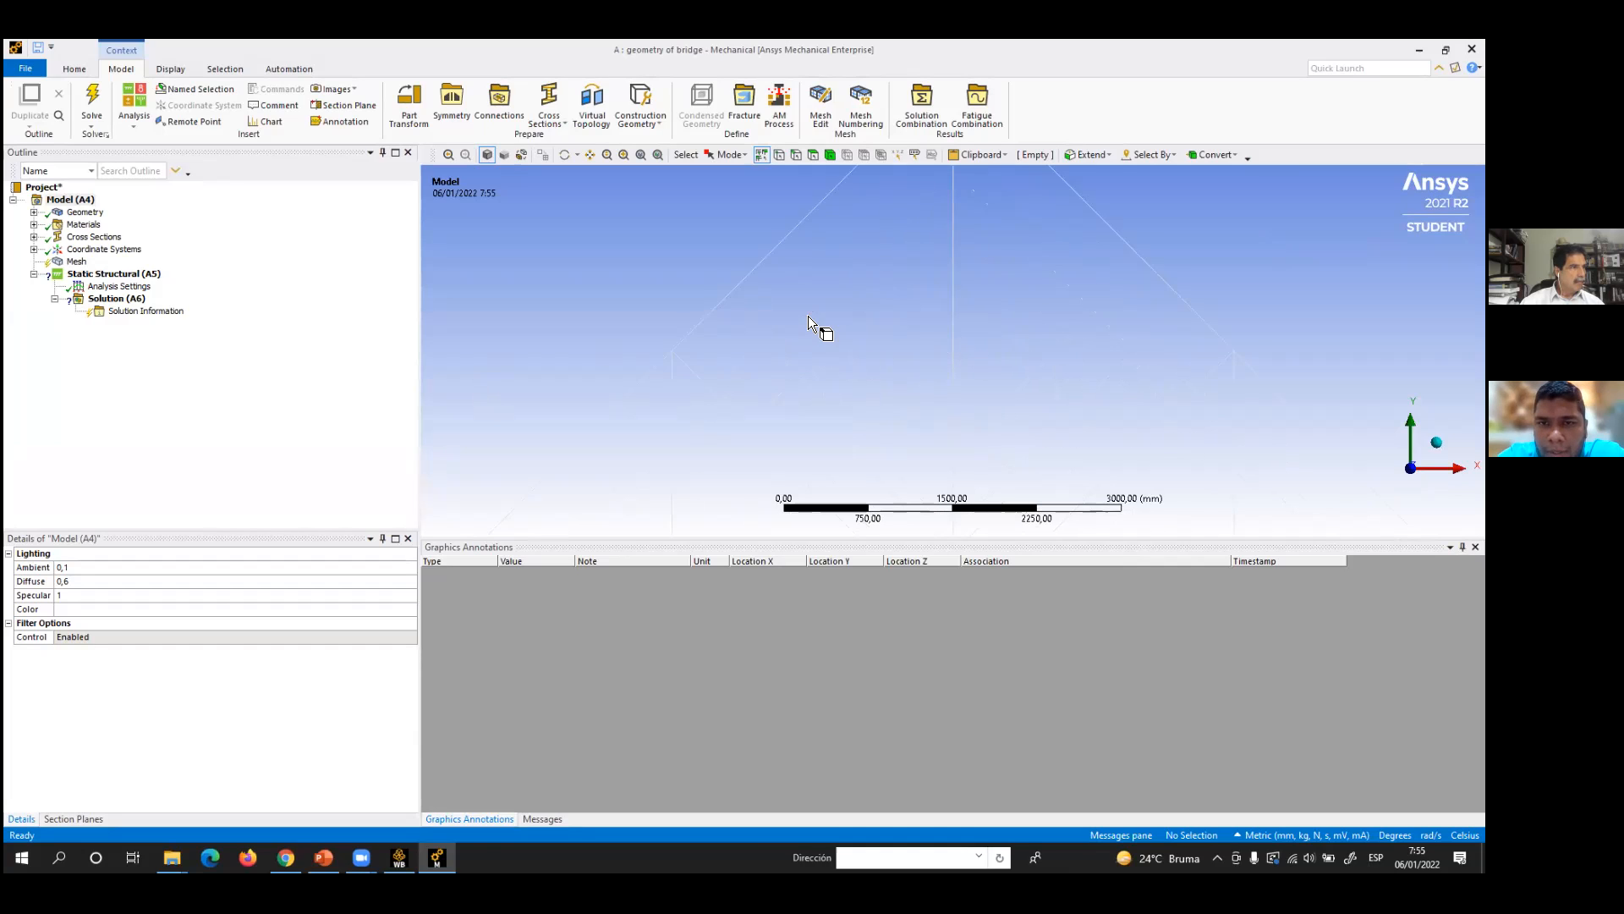
{"action": "left_click", "coordinate": [694, 292]}
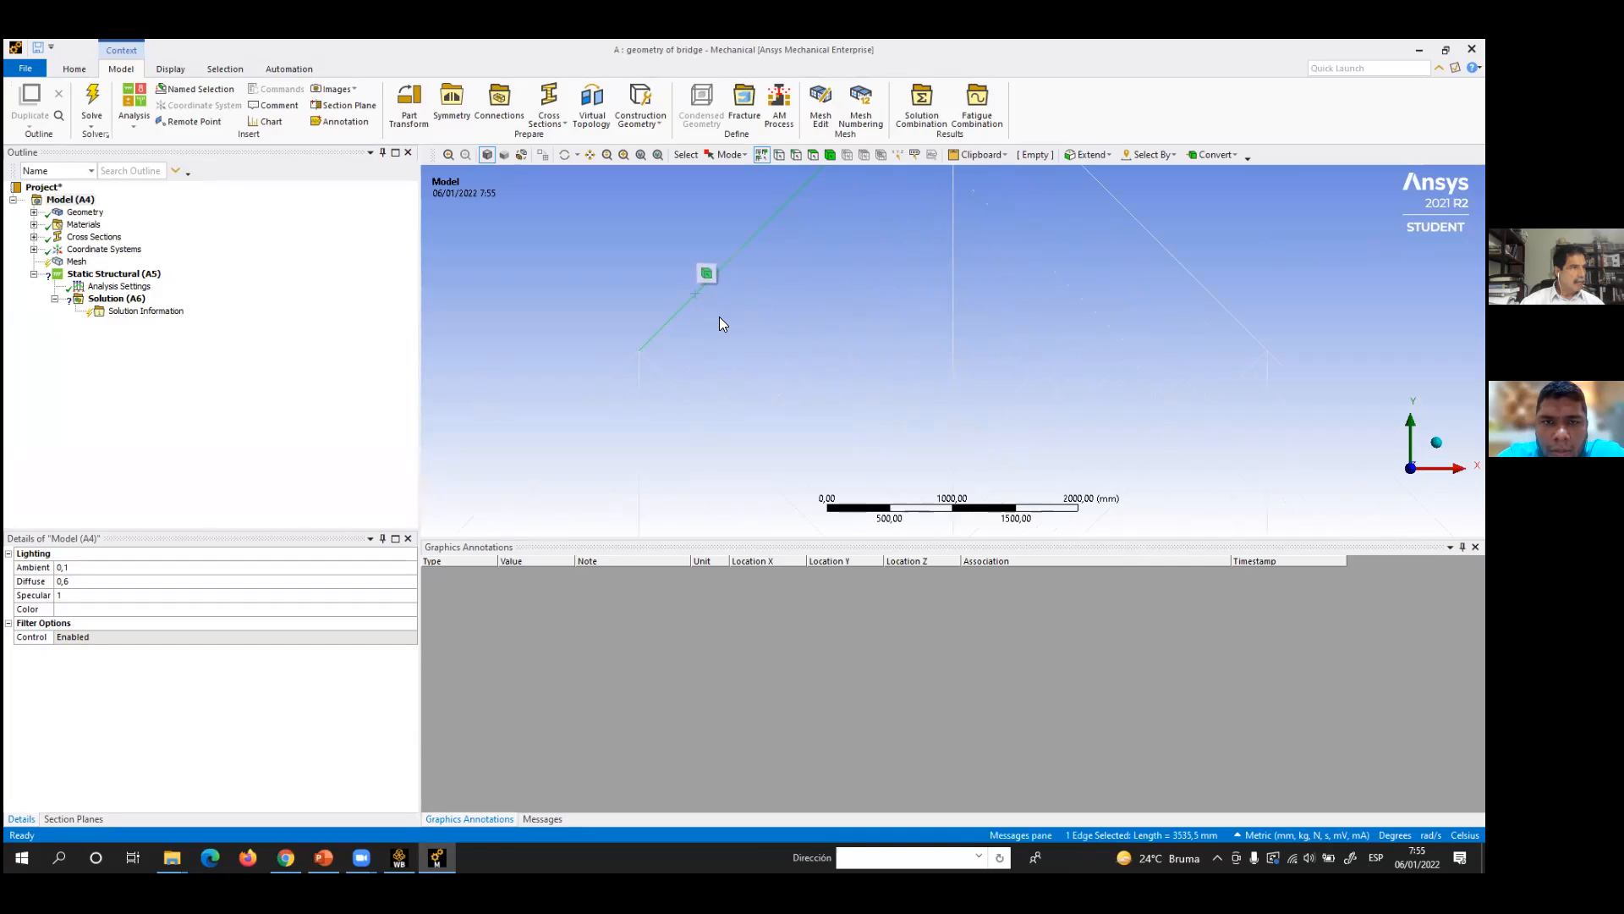
{"action": "scroll", "coordinate": [719, 318], "scroll_direction": "down", "scroll_amount": 3}
{"action": "scroll", "coordinate": [1011, 284], "scroll_direction": "down", "scroll_amount": 2}
{"action": "left_click_drag", "start_coordinate": [1162, 462], "coordinate": [898, 340]}
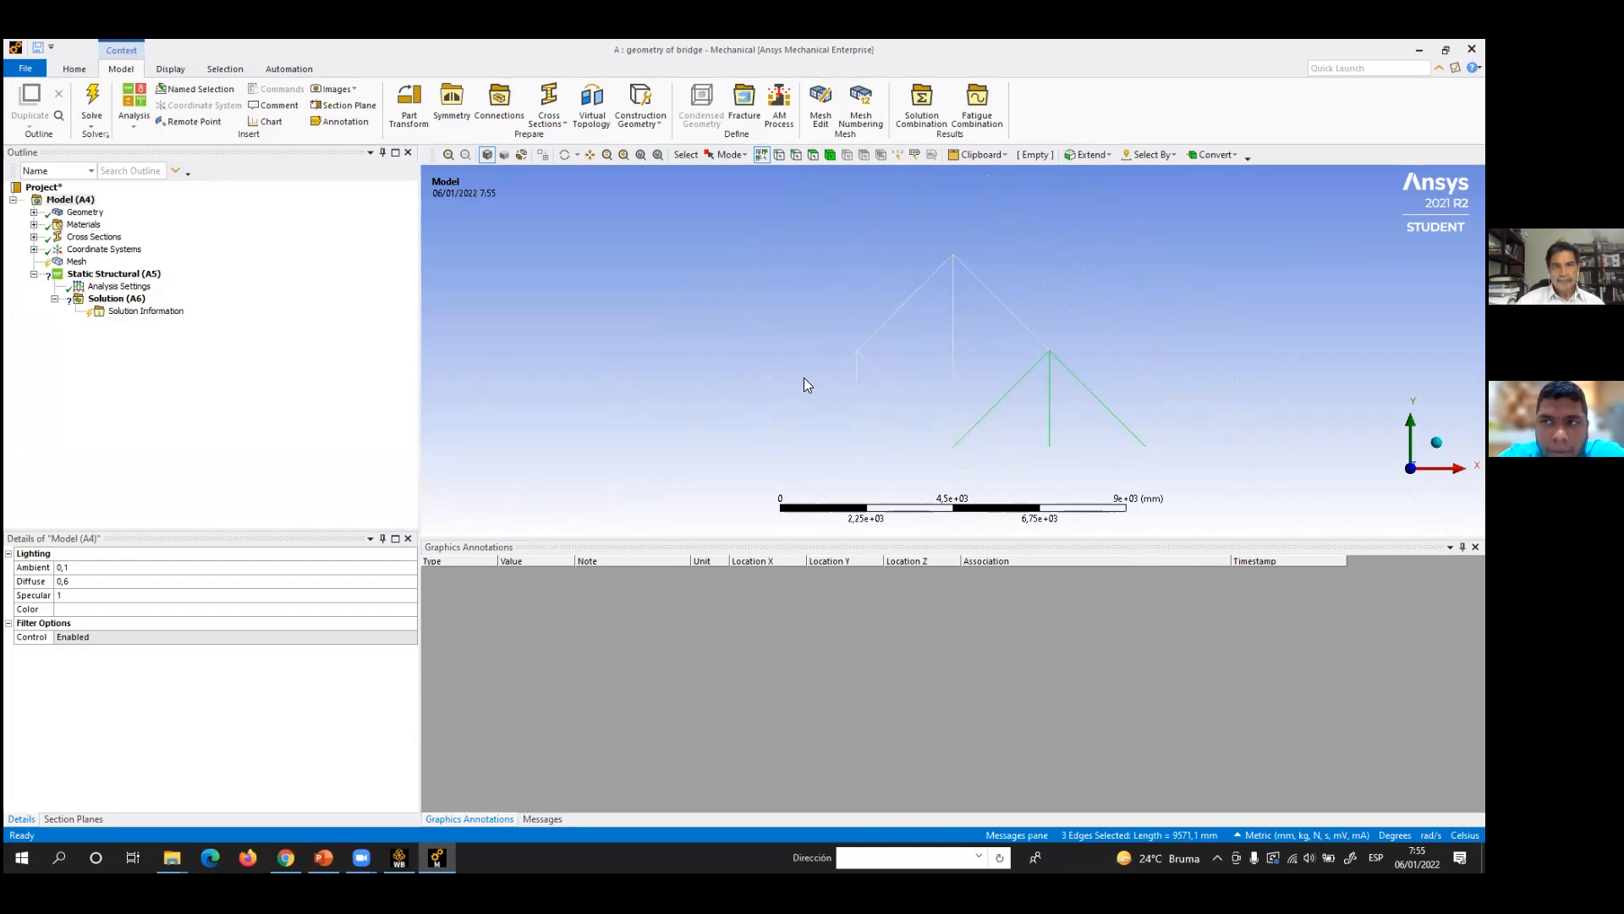
{"action": "left_click", "coordinate": [673, 343]}
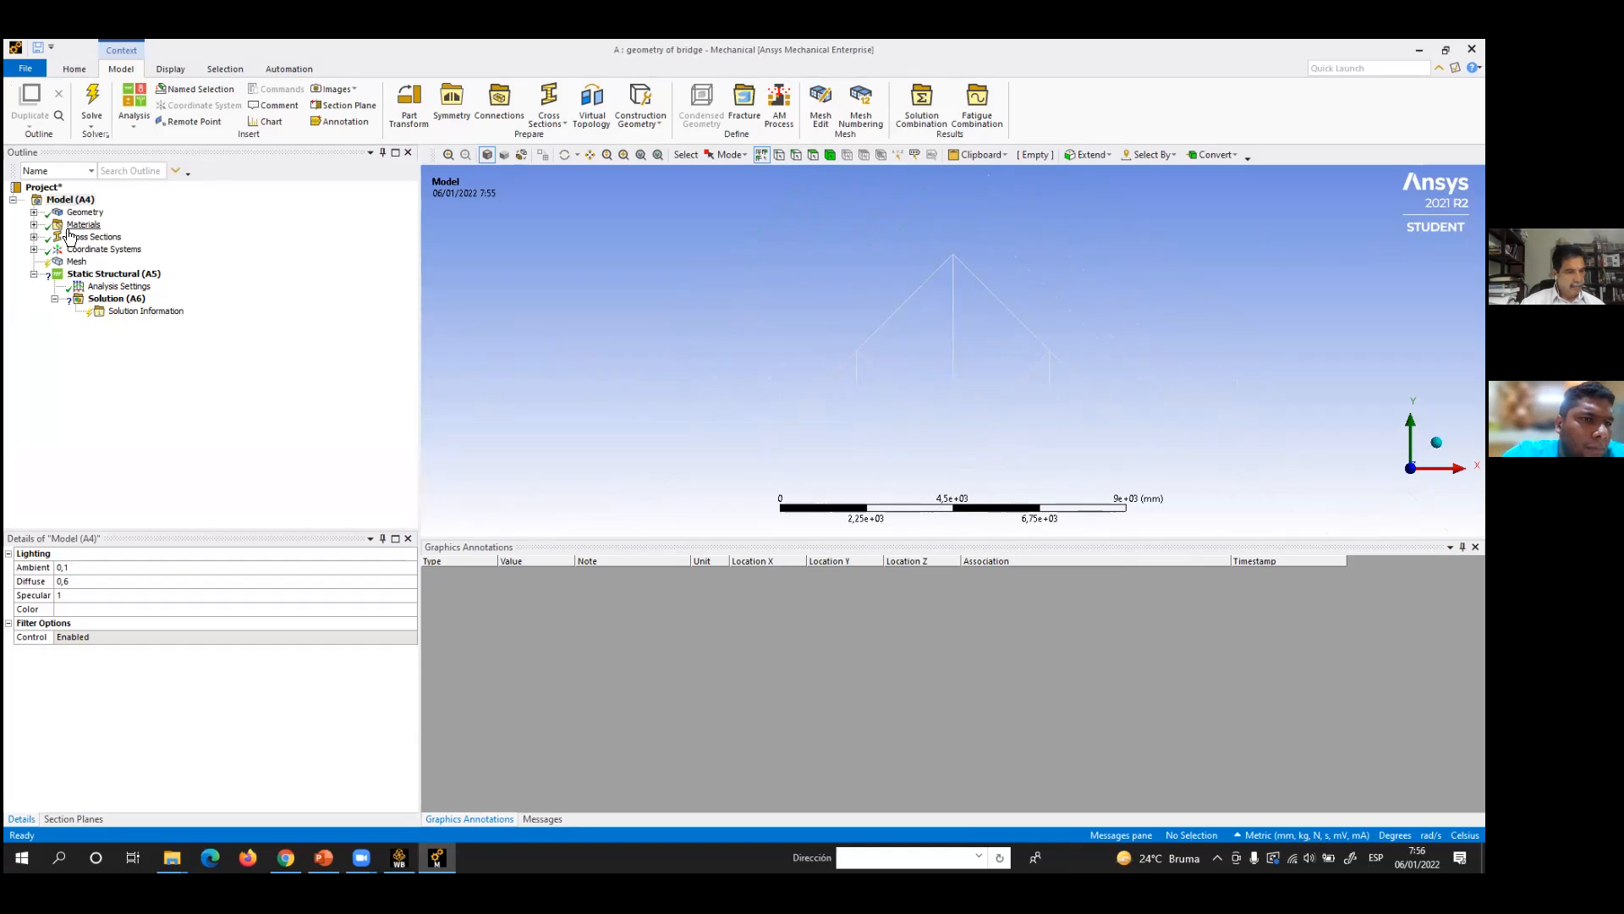
- Review the Line Body's details and the materials available for its material assignment
{"action": "left_click", "coordinate": [34, 212]}
{"action": "left_click", "coordinate": [105, 224]}
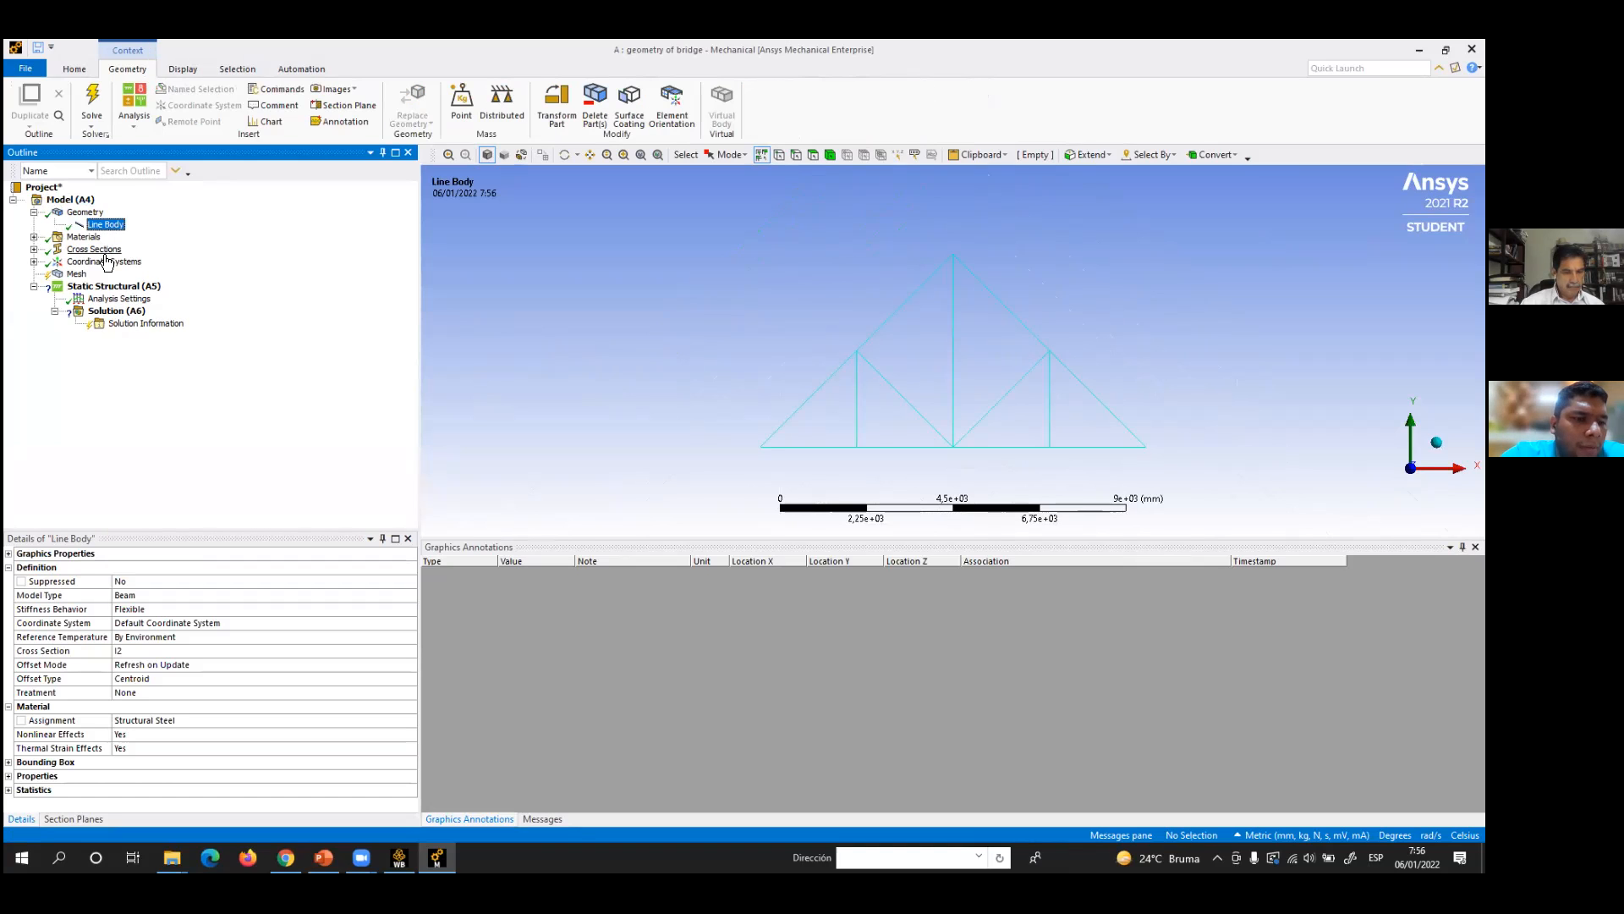
{"action": "left_click", "coordinate": [66, 723]}
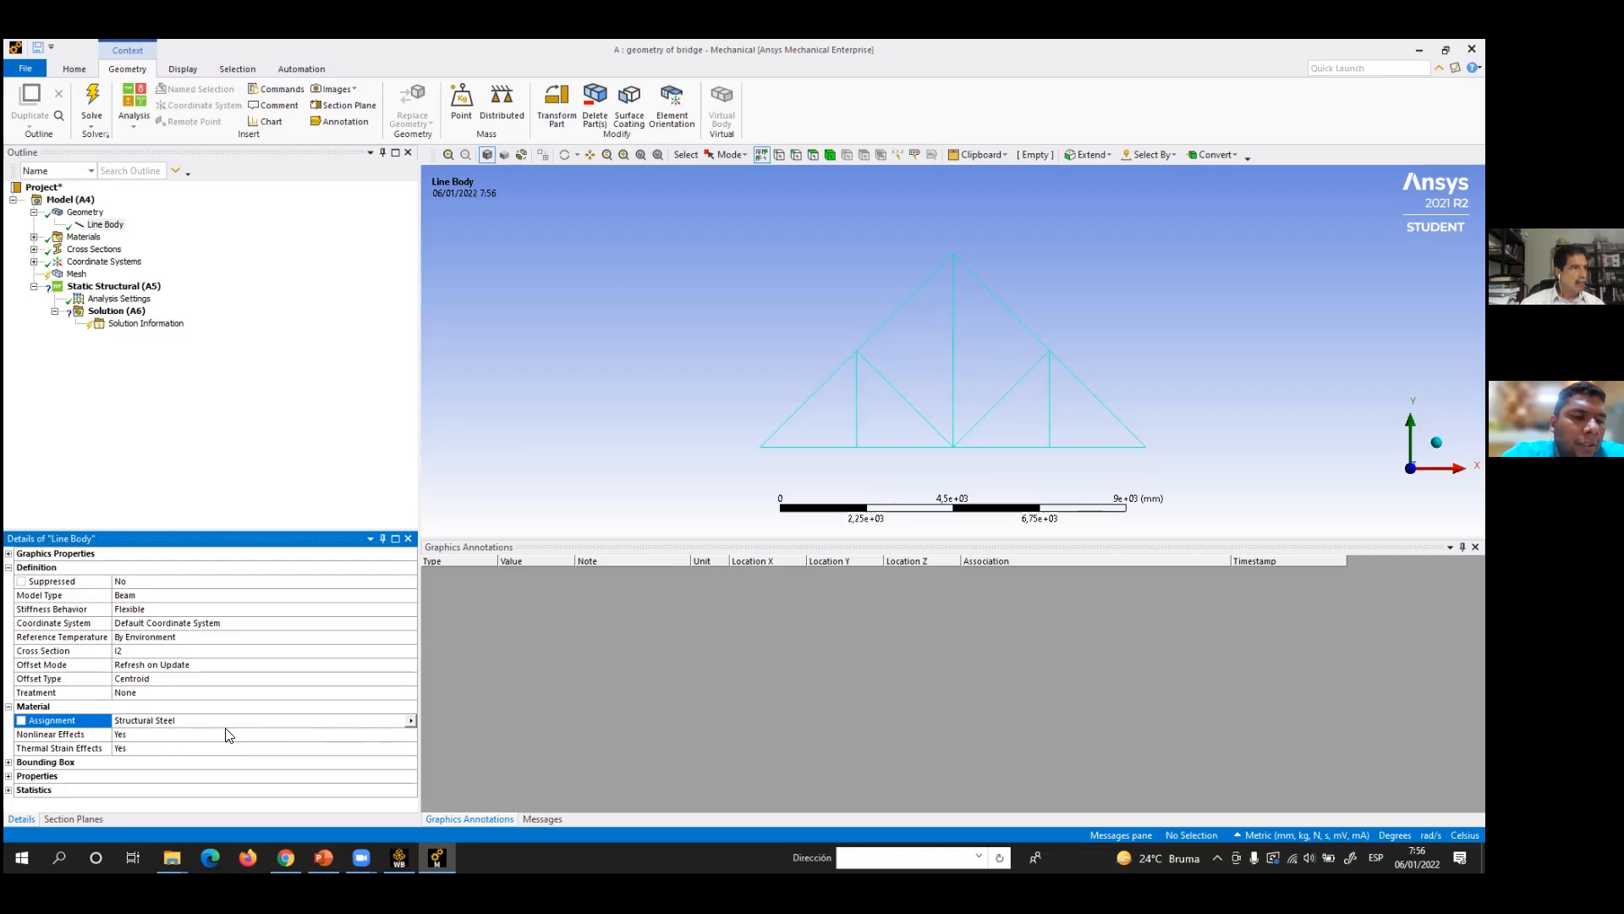
{"action": "left_click", "coordinate": [410, 724]}
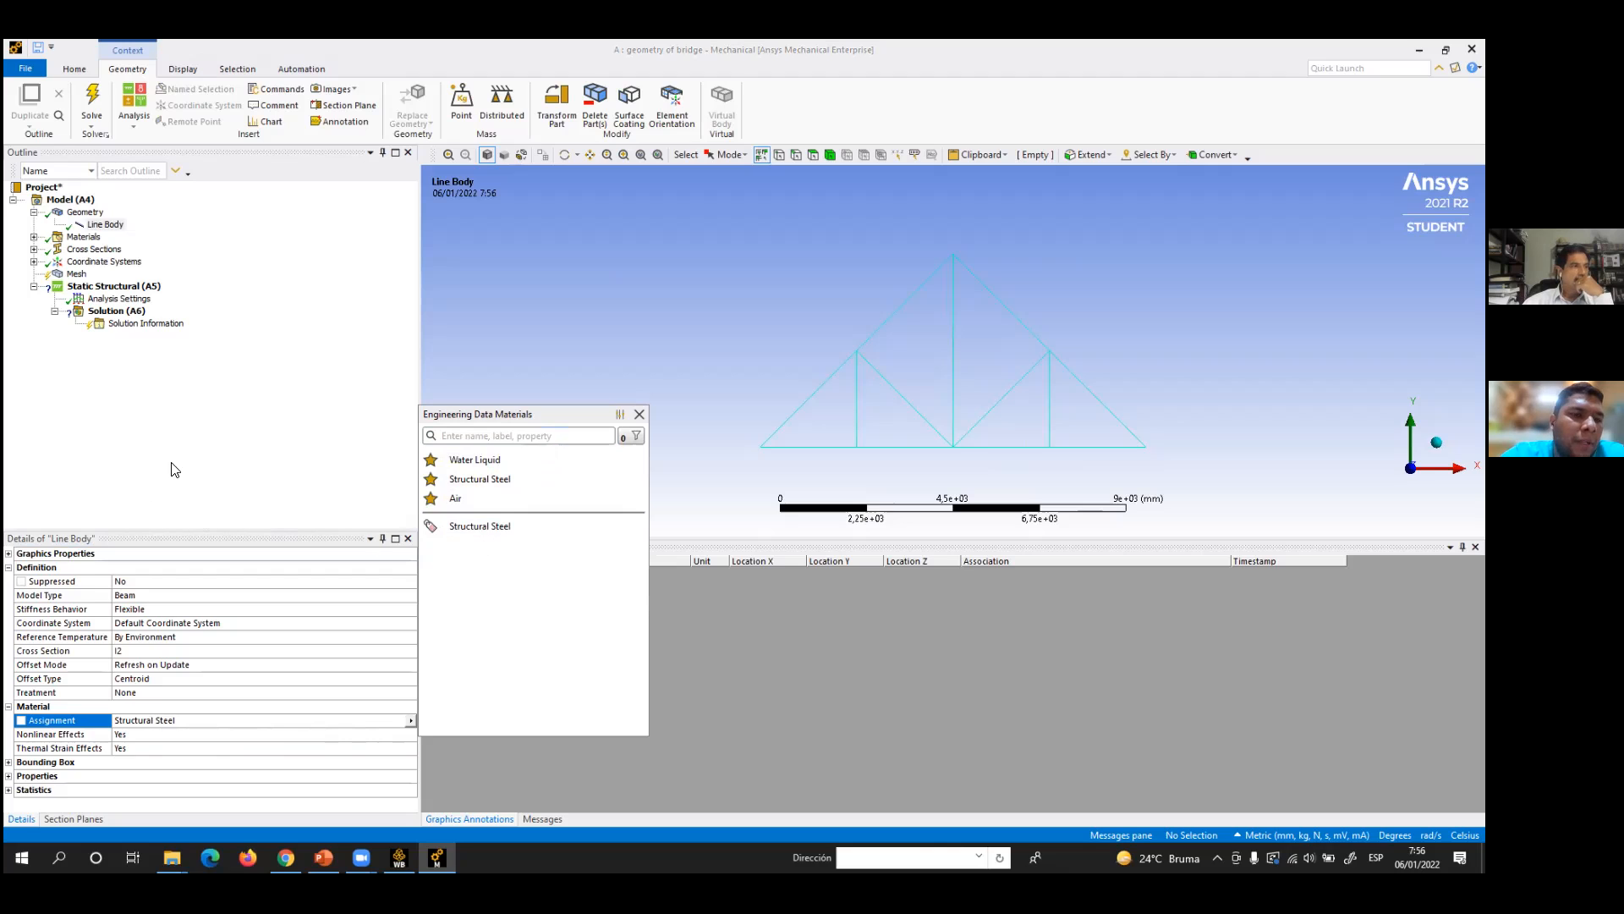
{"action": "left_click", "coordinate": [239, 414]}
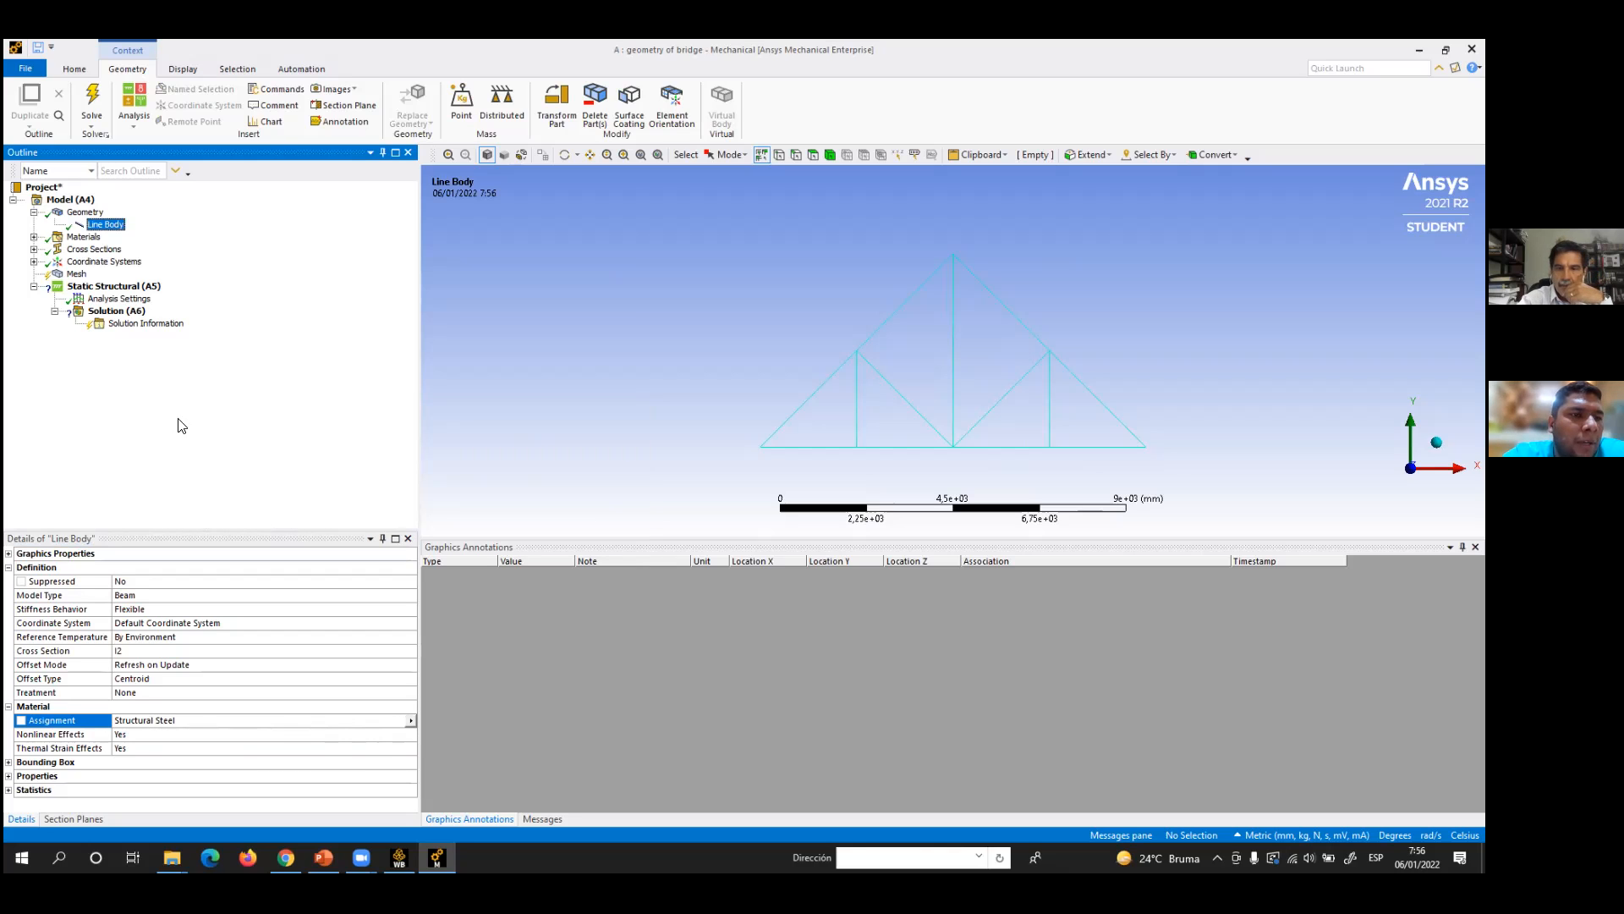
- Set the mesh element size to 20 mm and generate the mesh for the truss
{"action": "left_click", "coordinate": [75, 275]}
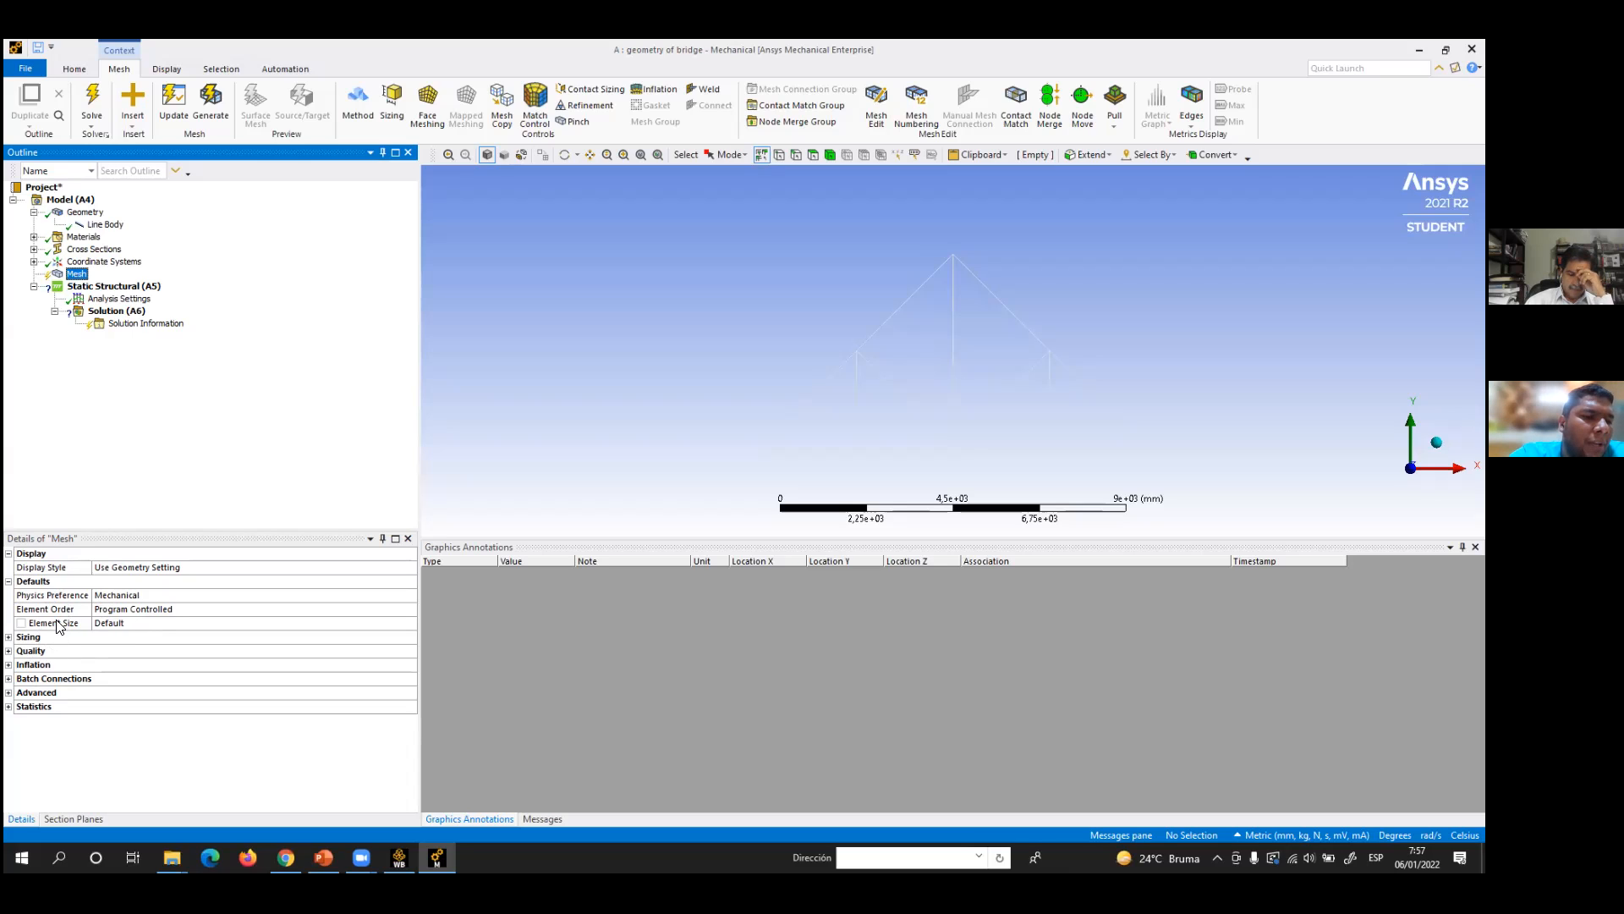
{"action": "left_click", "coordinate": [139, 626]}
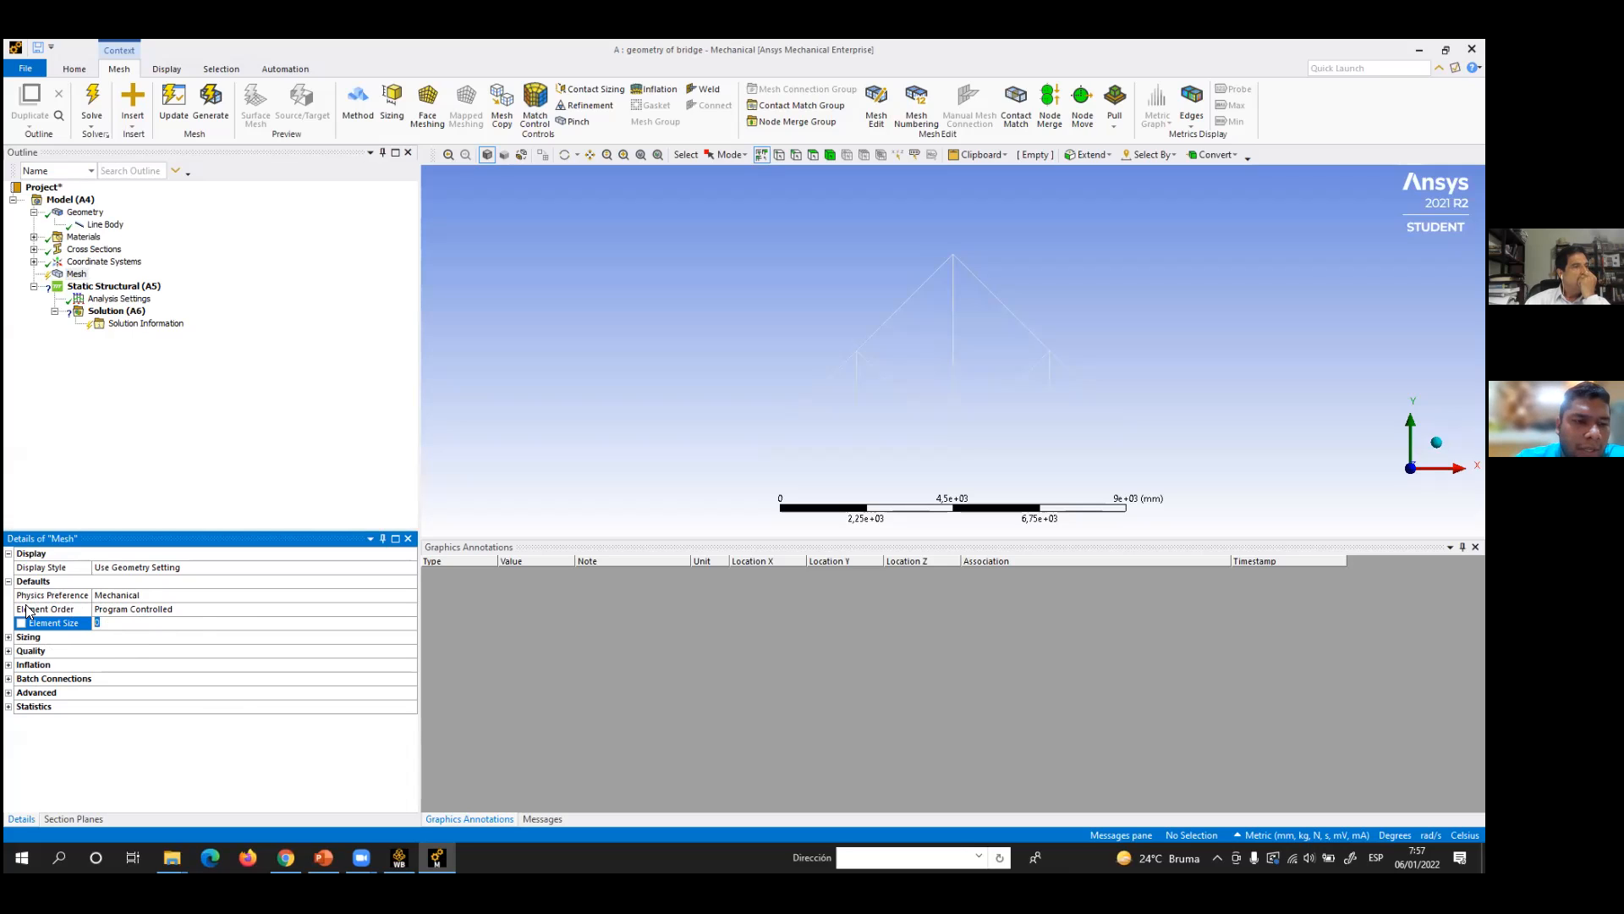
{"action": "type", "text": "20"}
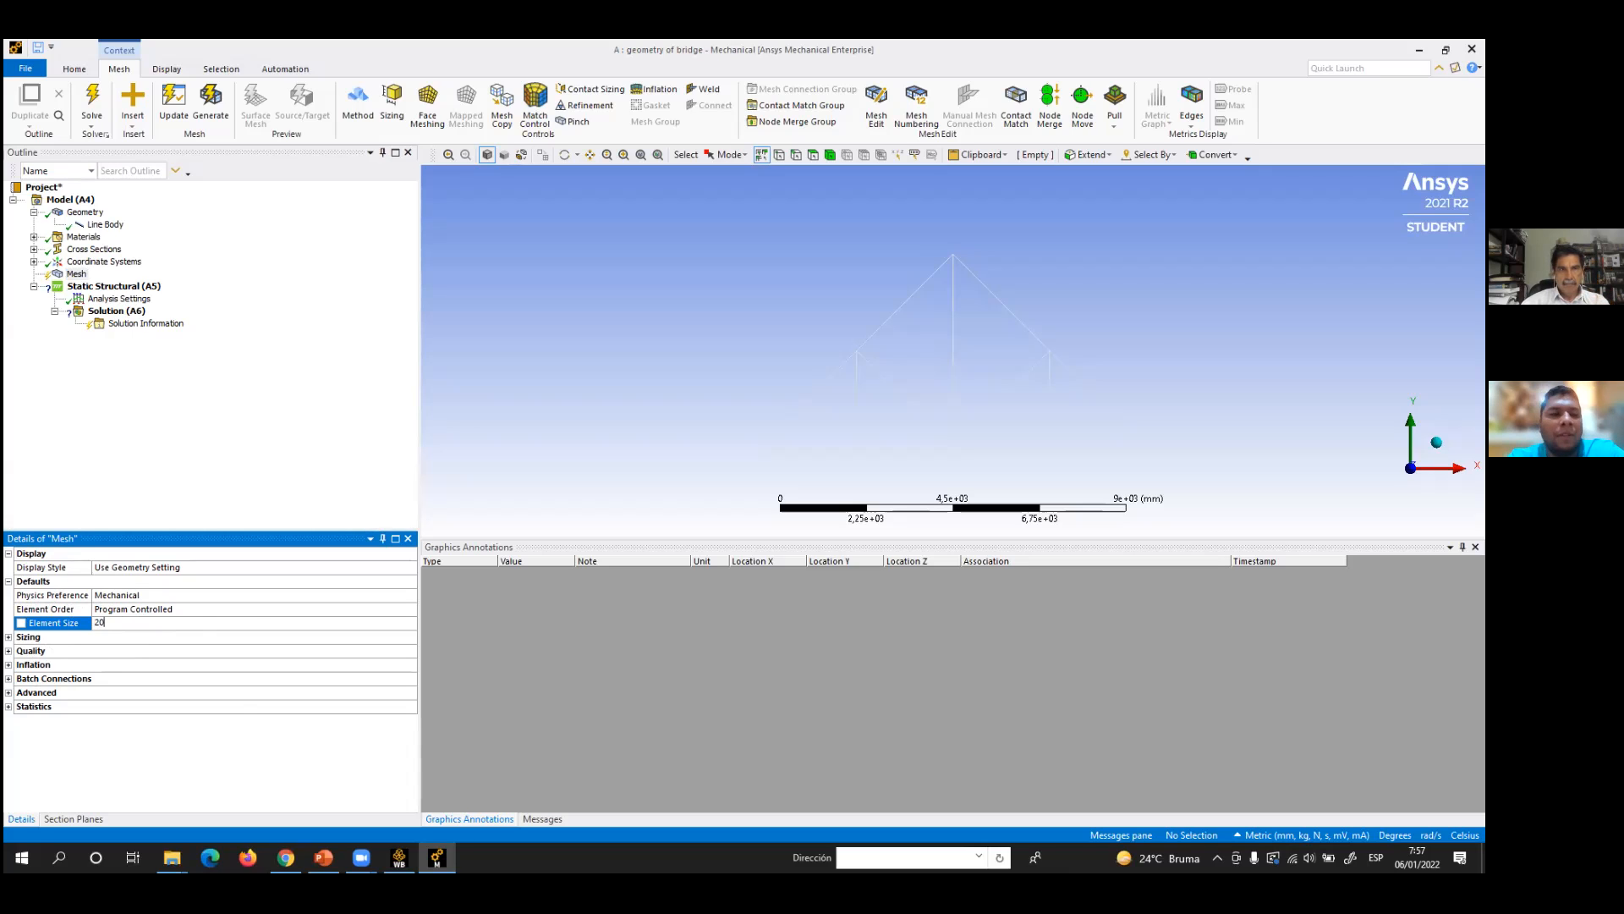
{"action": "key", "text": "Return"}
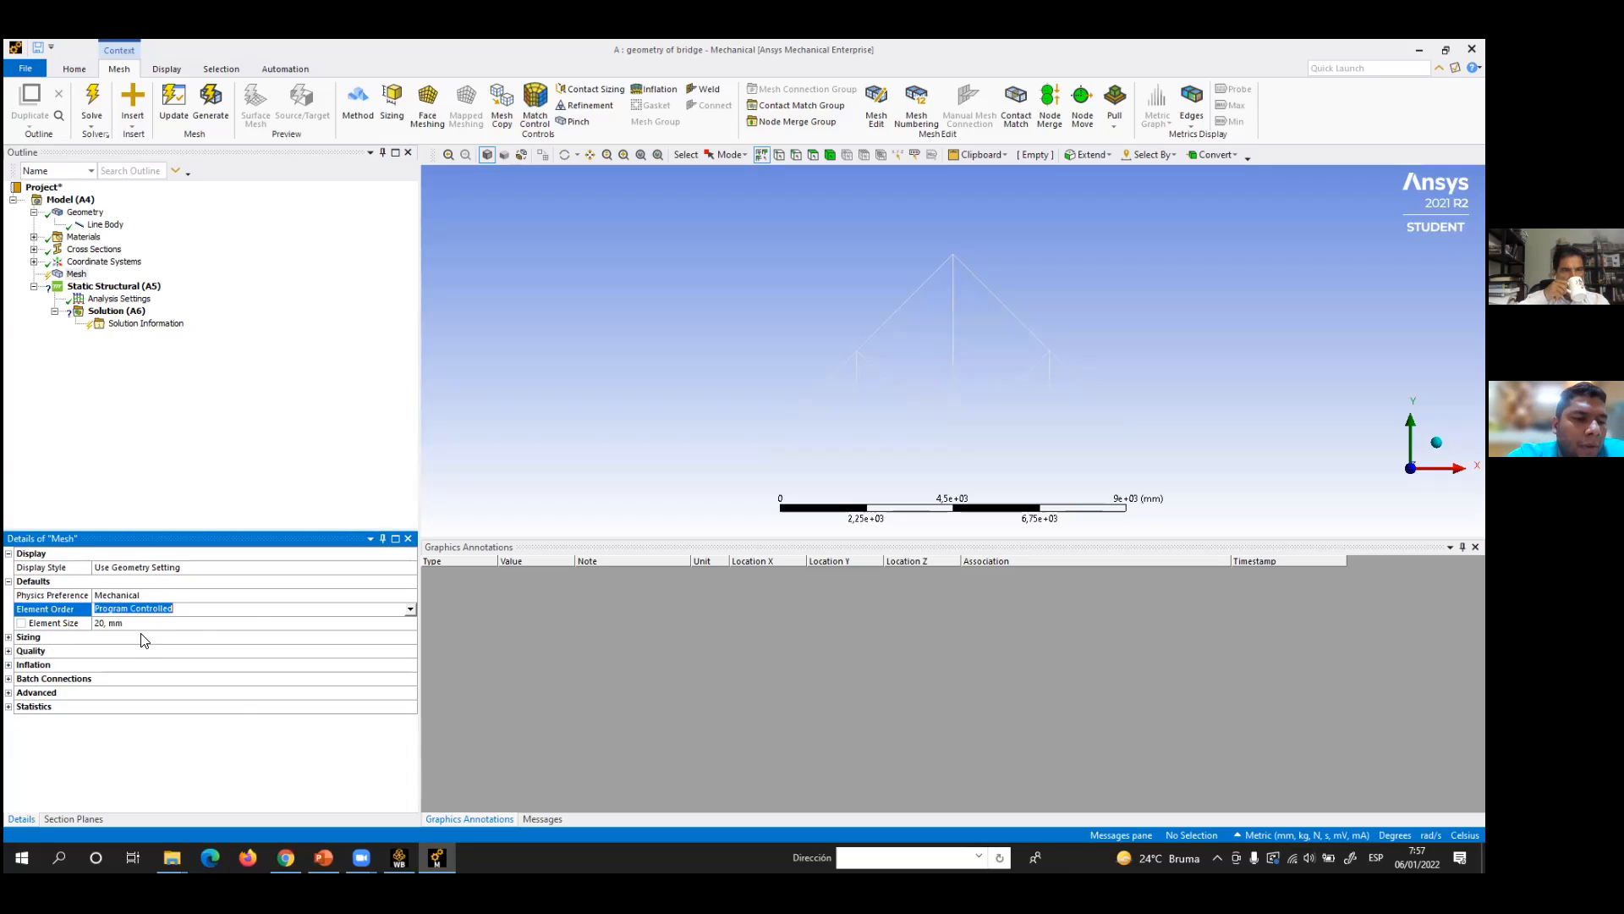
{"action": "left_click", "coordinate": [185, 609]}
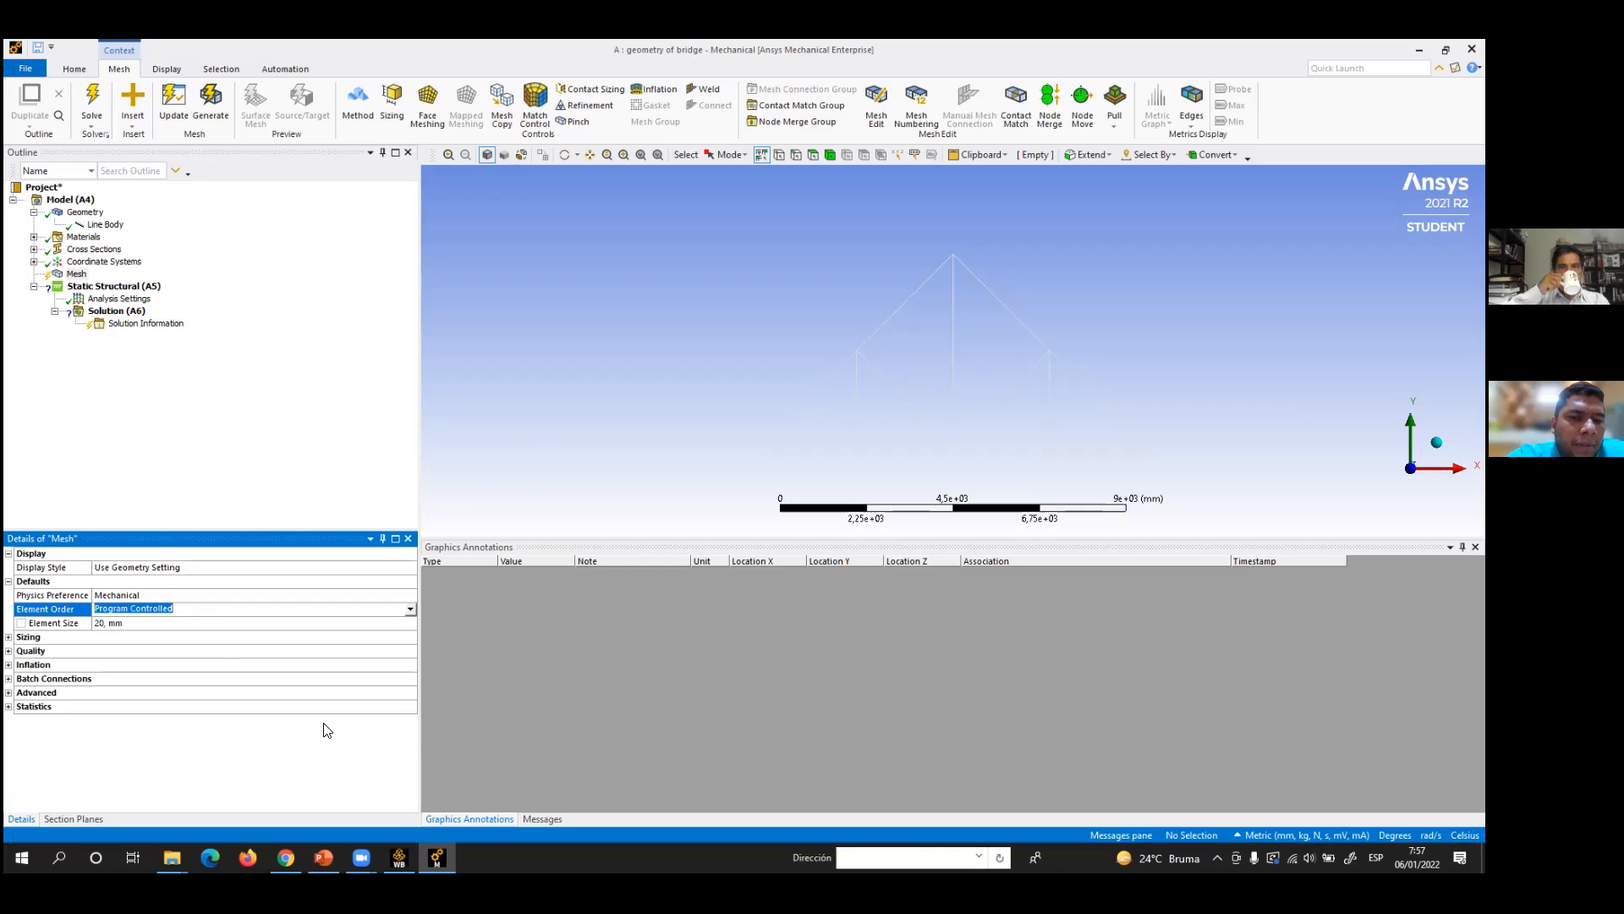
{"action": "right_click", "coordinate": [76, 277]}
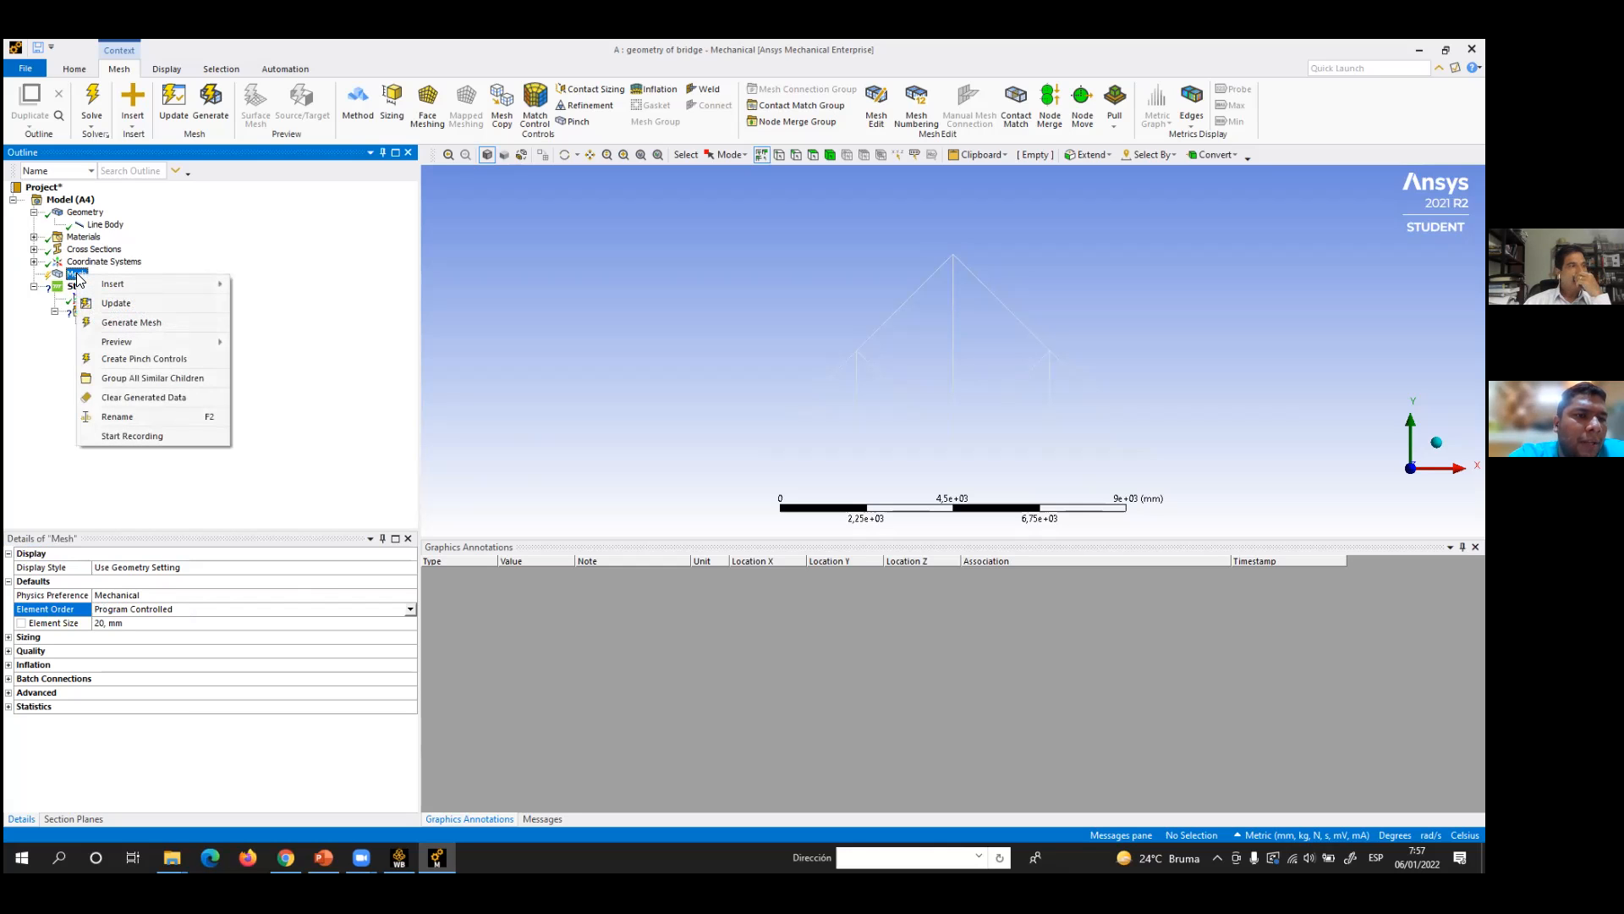
{"action": "left_click", "coordinate": [125, 325]}
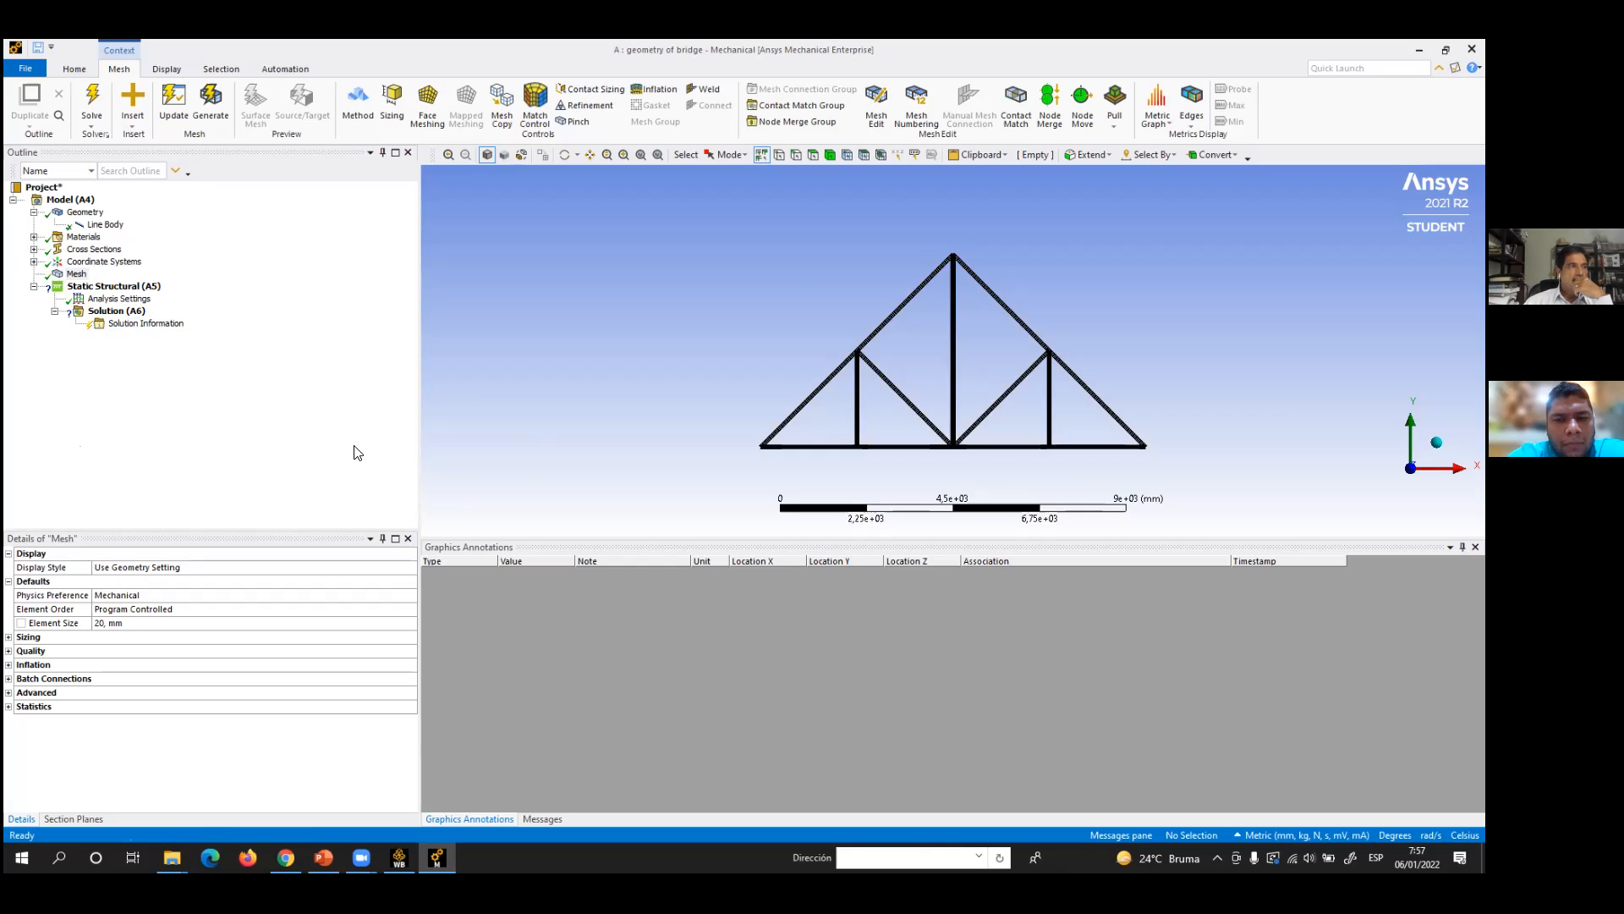
- Examine the generated mesh elements along the truss members up close and from an oblique angle
{"action": "scroll", "coordinate": [776, 444], "scroll_direction": "up", "scroll_amount": 2}
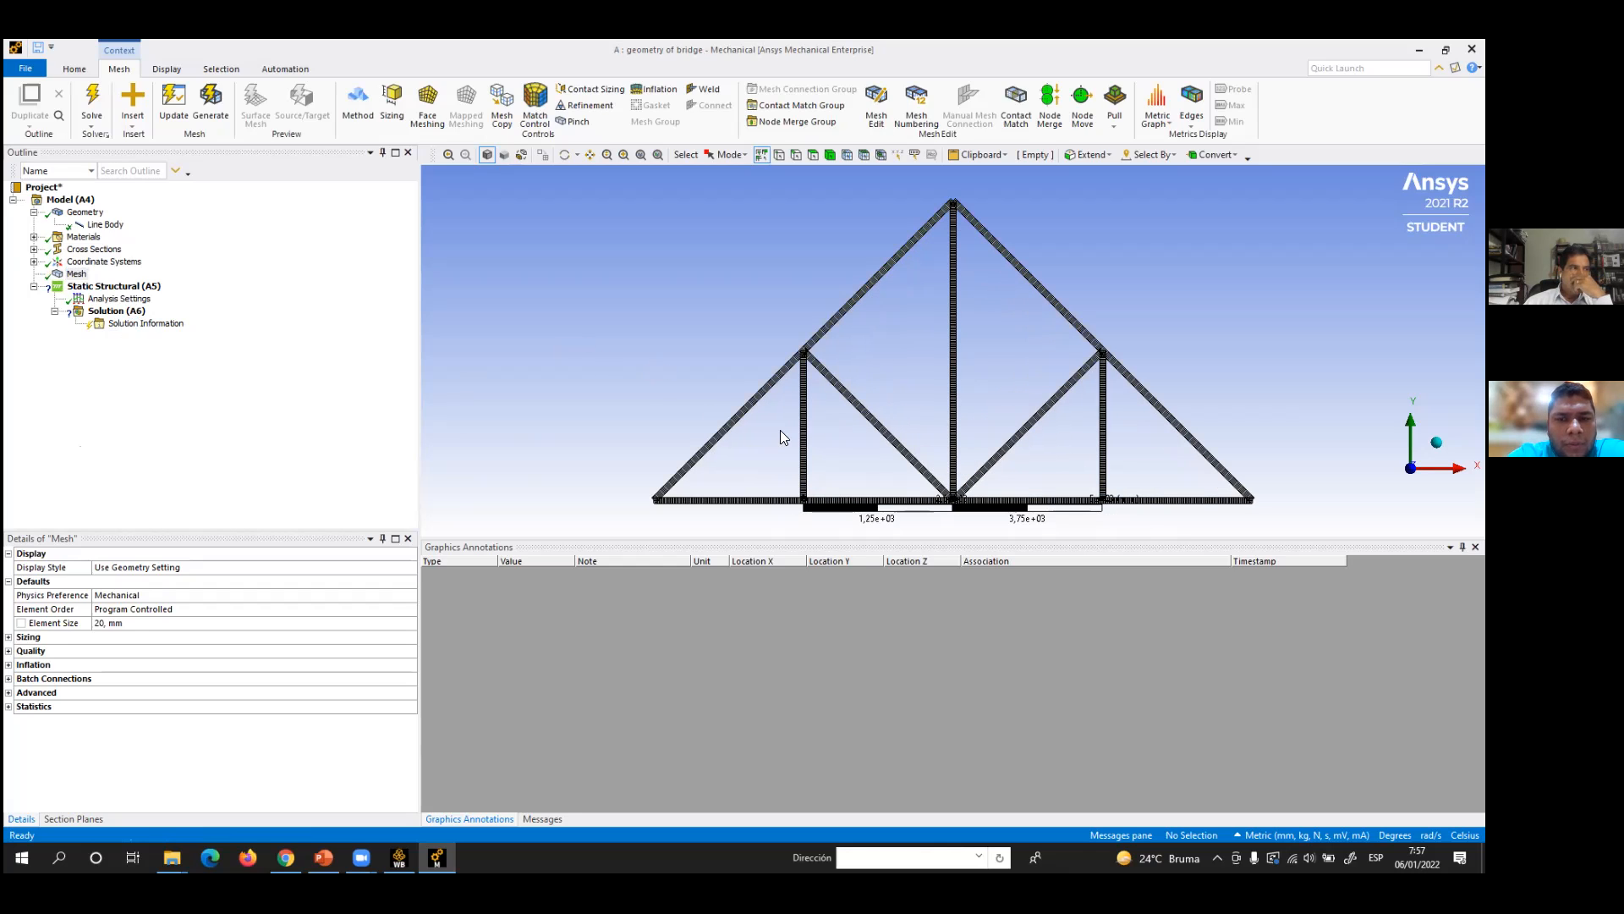
{"action": "scroll", "coordinate": [746, 465], "scroll_direction": "up", "scroll_amount": 3}
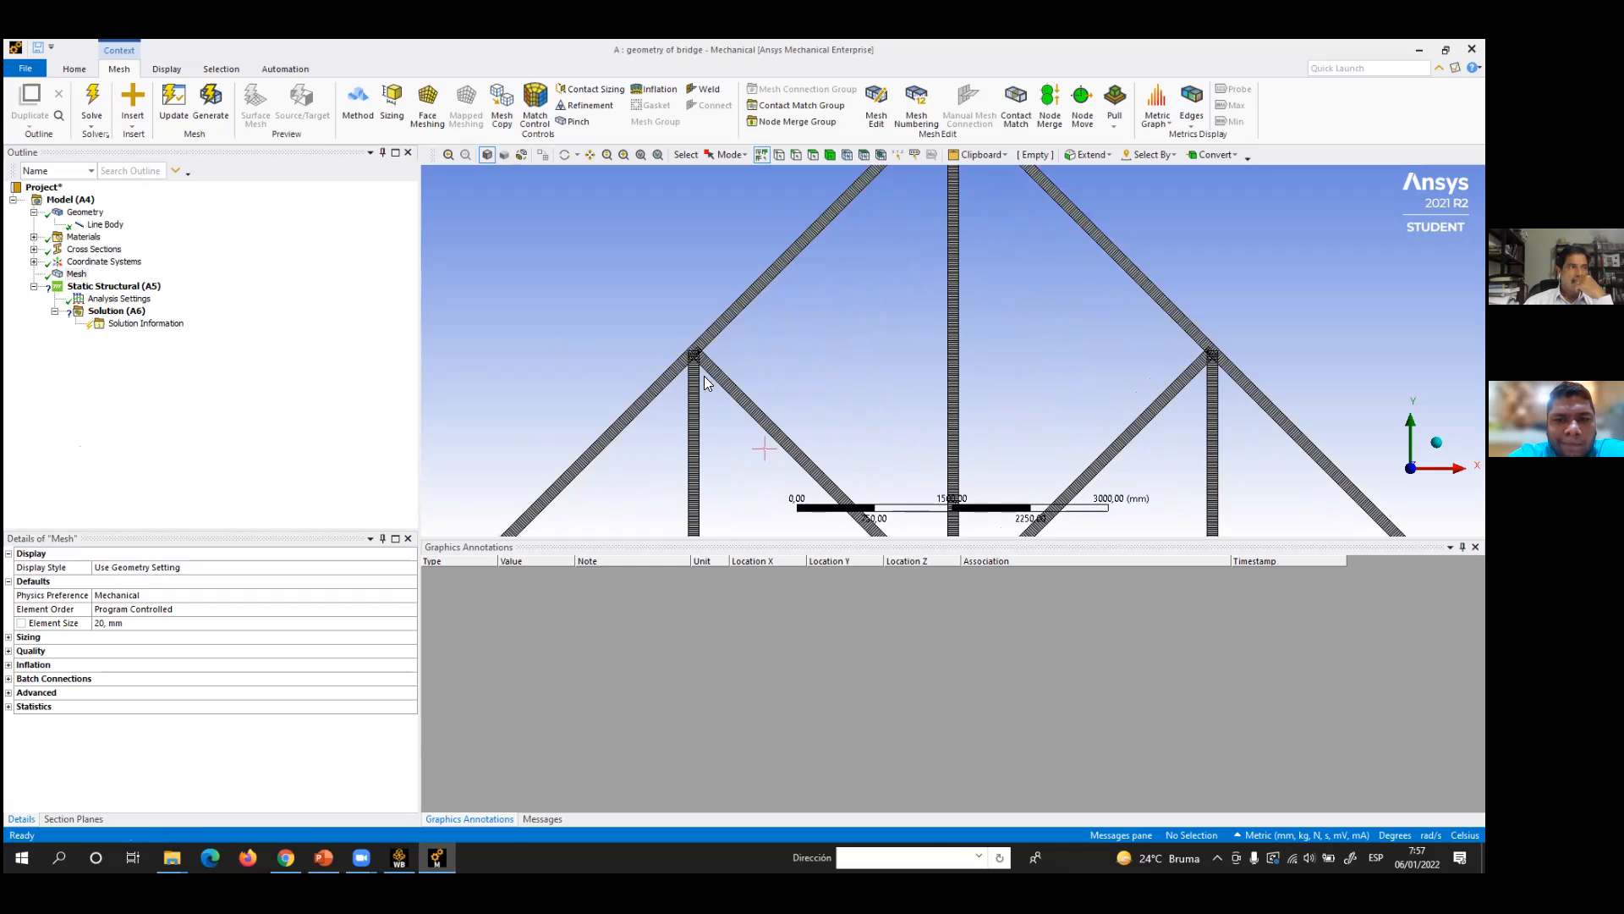
{"action": "scroll", "coordinate": [684, 320], "scroll_direction": "down", "scroll_amount": 5}
{"action": "right_click_drag", "start_coordinate": [902, 298], "coordinate": [826, 237]}
{"action": "right_click_drag", "start_coordinate": [977, 409], "coordinate": [861, 284]}
{"action": "mouse_move", "coordinate": [841, 301]}
{"action": "middle_mouse_down"}
{"action": "mouse_move", "coordinate": [818, 308]}
{"action": "mouse_move", "coordinate": [832, 312]}
{"action": "middle_mouse_up"}
{"action": "scroll", "coordinate": [797, 284], "scroll_direction": "down", "scroll_amount": 2}
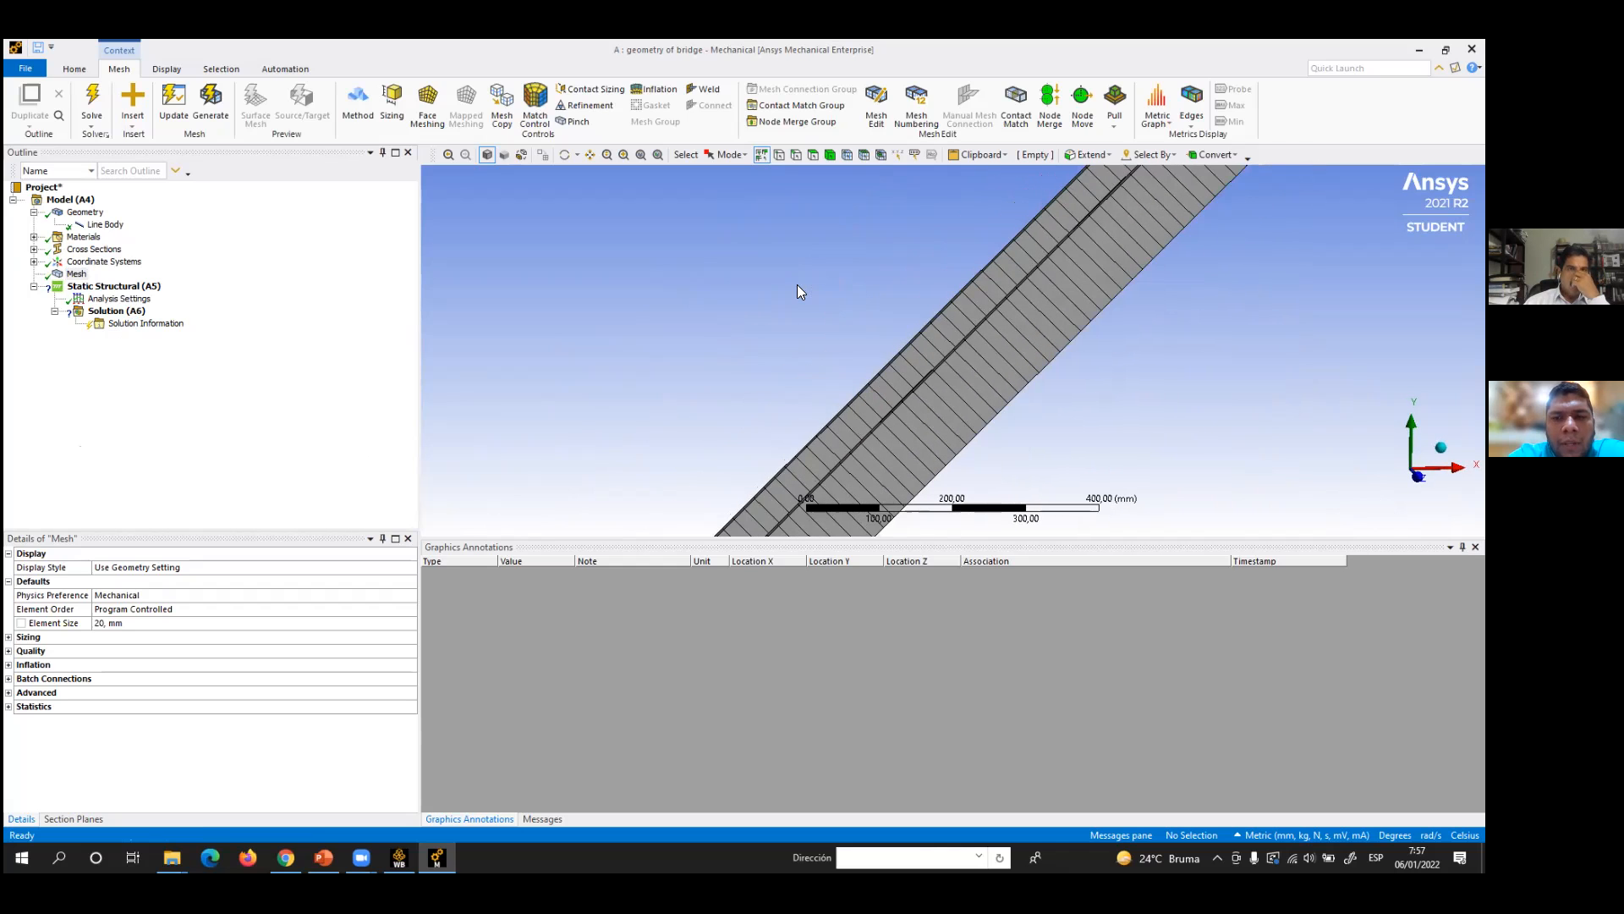
{"action": "scroll", "coordinate": [764, 351], "scroll_direction": "down", "scroll_amount": 2}
{"action": "mouse_move", "coordinate": [763, 352]}
{"action": "middle_mouse_down"}
{"action": "mouse_move", "coordinate": [825, 345]}
{"action": "mouse_move", "coordinate": [769, 330]}
{"action": "mouse_move", "coordinate": [743, 297]}
{"action": "mouse_move", "coordinate": [819, 357]}
{"action": "mouse_move", "coordinate": [797, 337]}
{"action": "middle_mouse_up"}
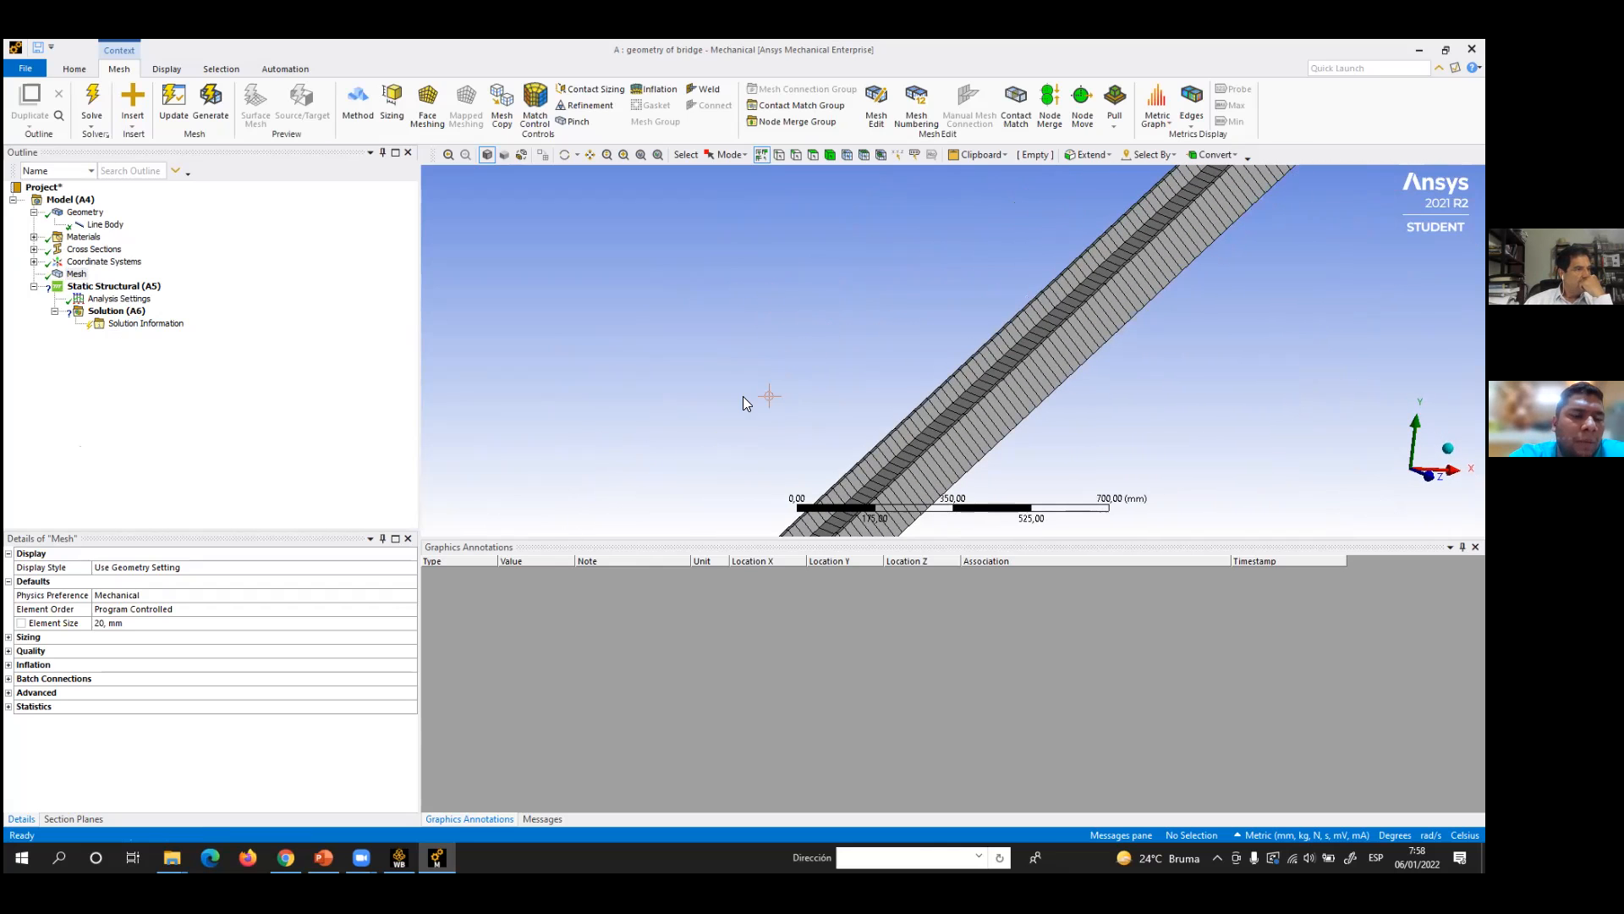
{"action": "scroll", "coordinate": [743, 395], "scroll_direction": "down", "scroll_amount": 3}
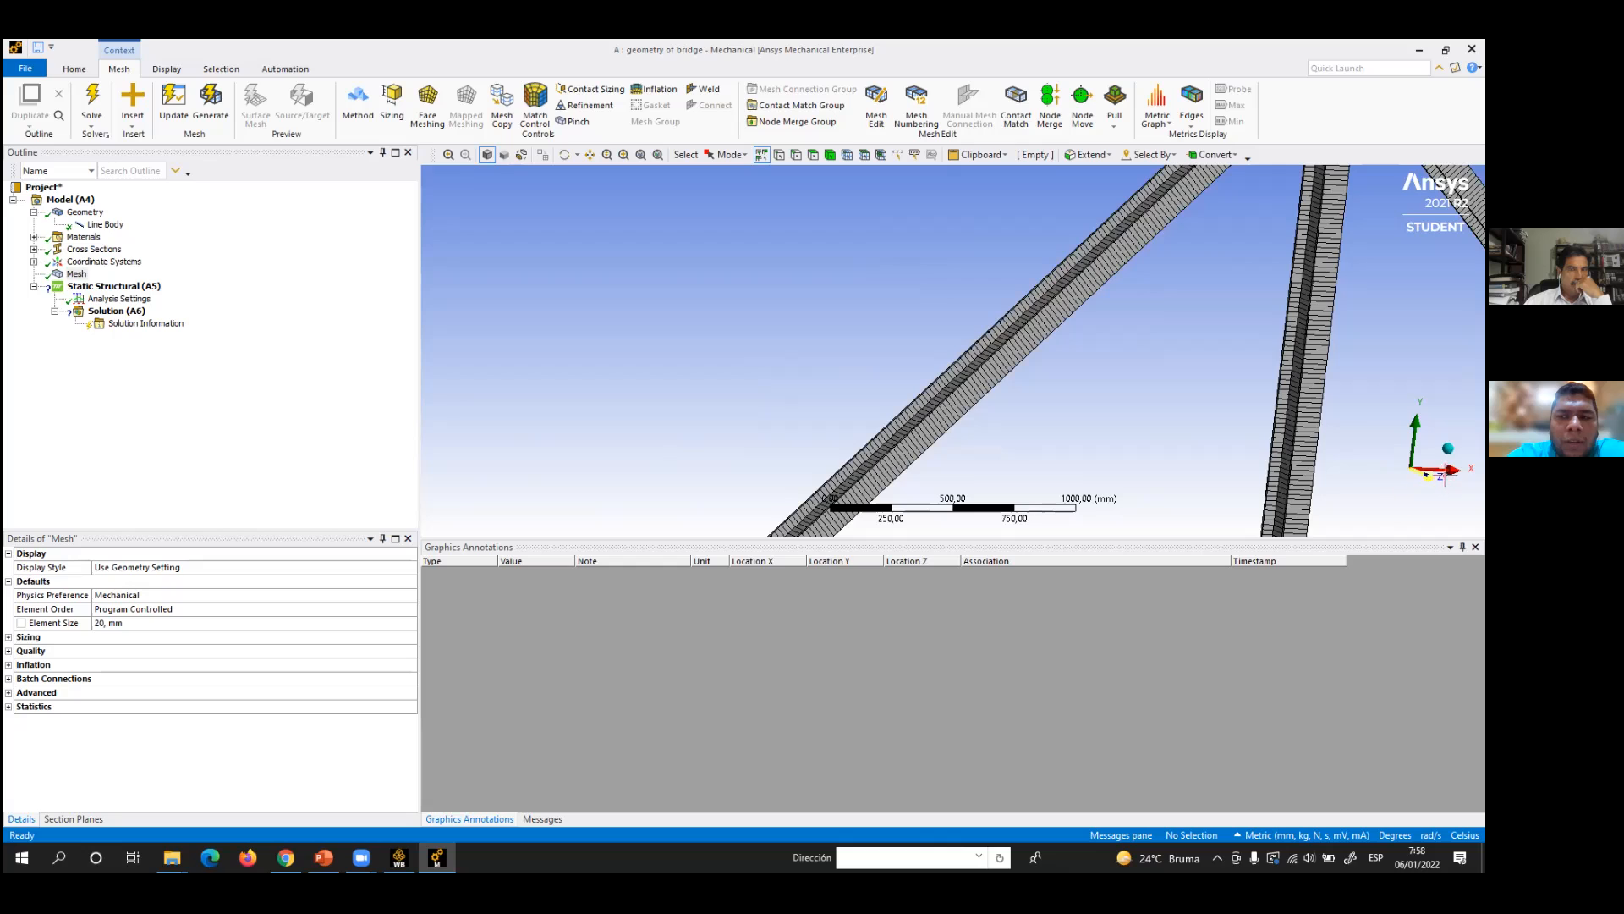
- Set the mesh element size to 10 mm, regenerate the mesh and check the refined elements on the truss members
{"action": "left_click", "coordinate": [122, 622]}
{"action": "type", "text": "10"}
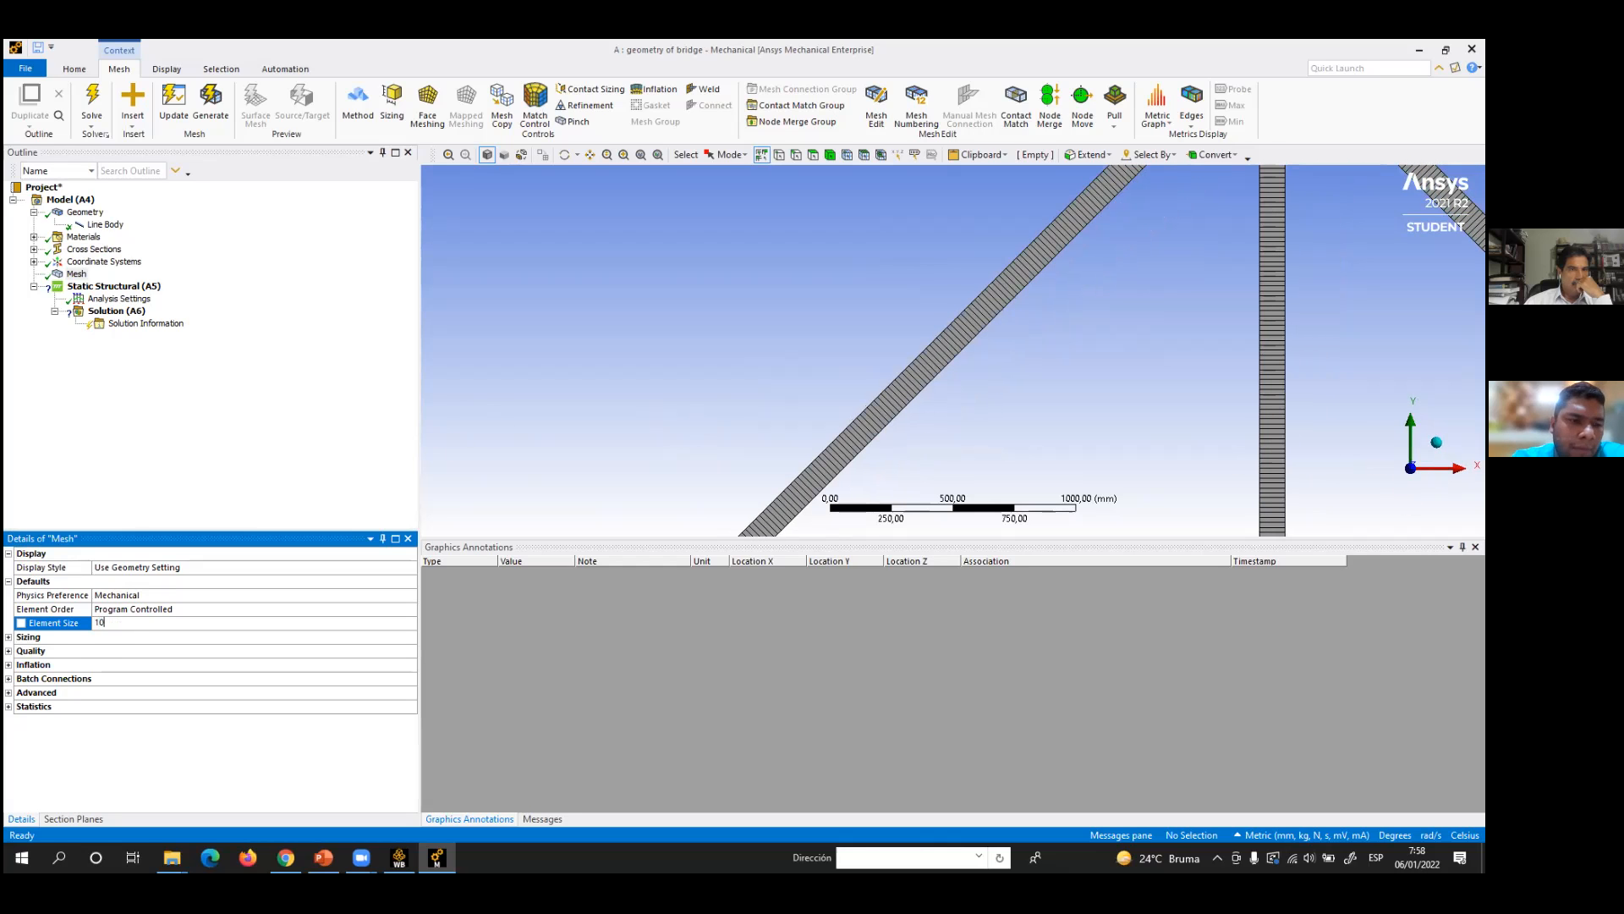
{"action": "left_click", "coordinate": [101, 366]}
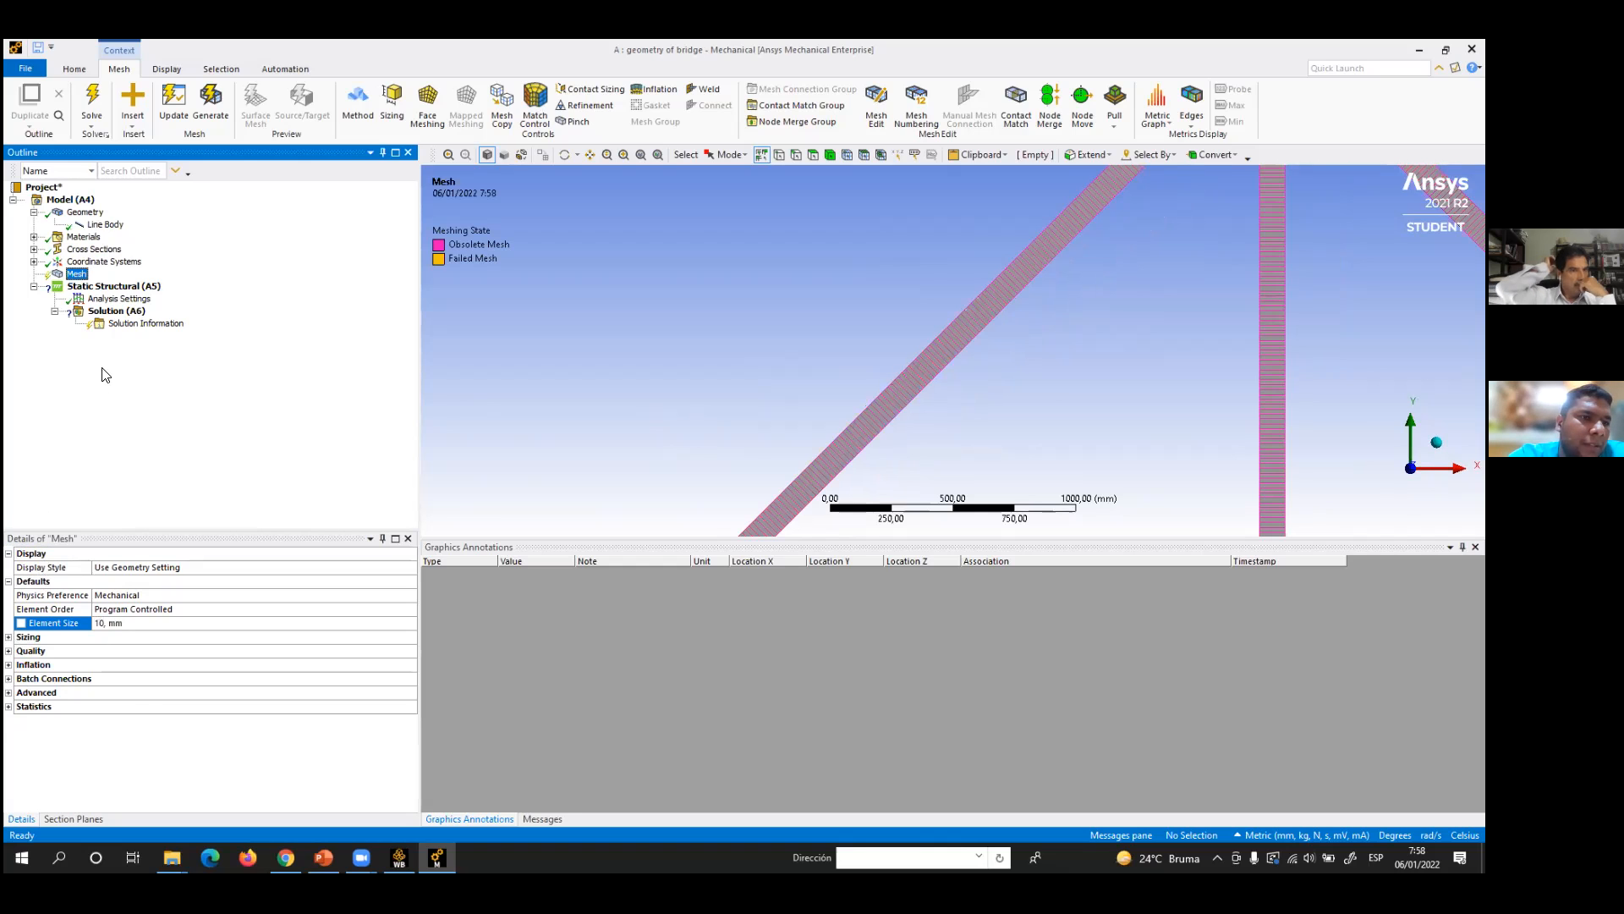
{"action": "right_click", "coordinate": [78, 275]}
{"action": "left_click", "coordinate": [118, 322]}
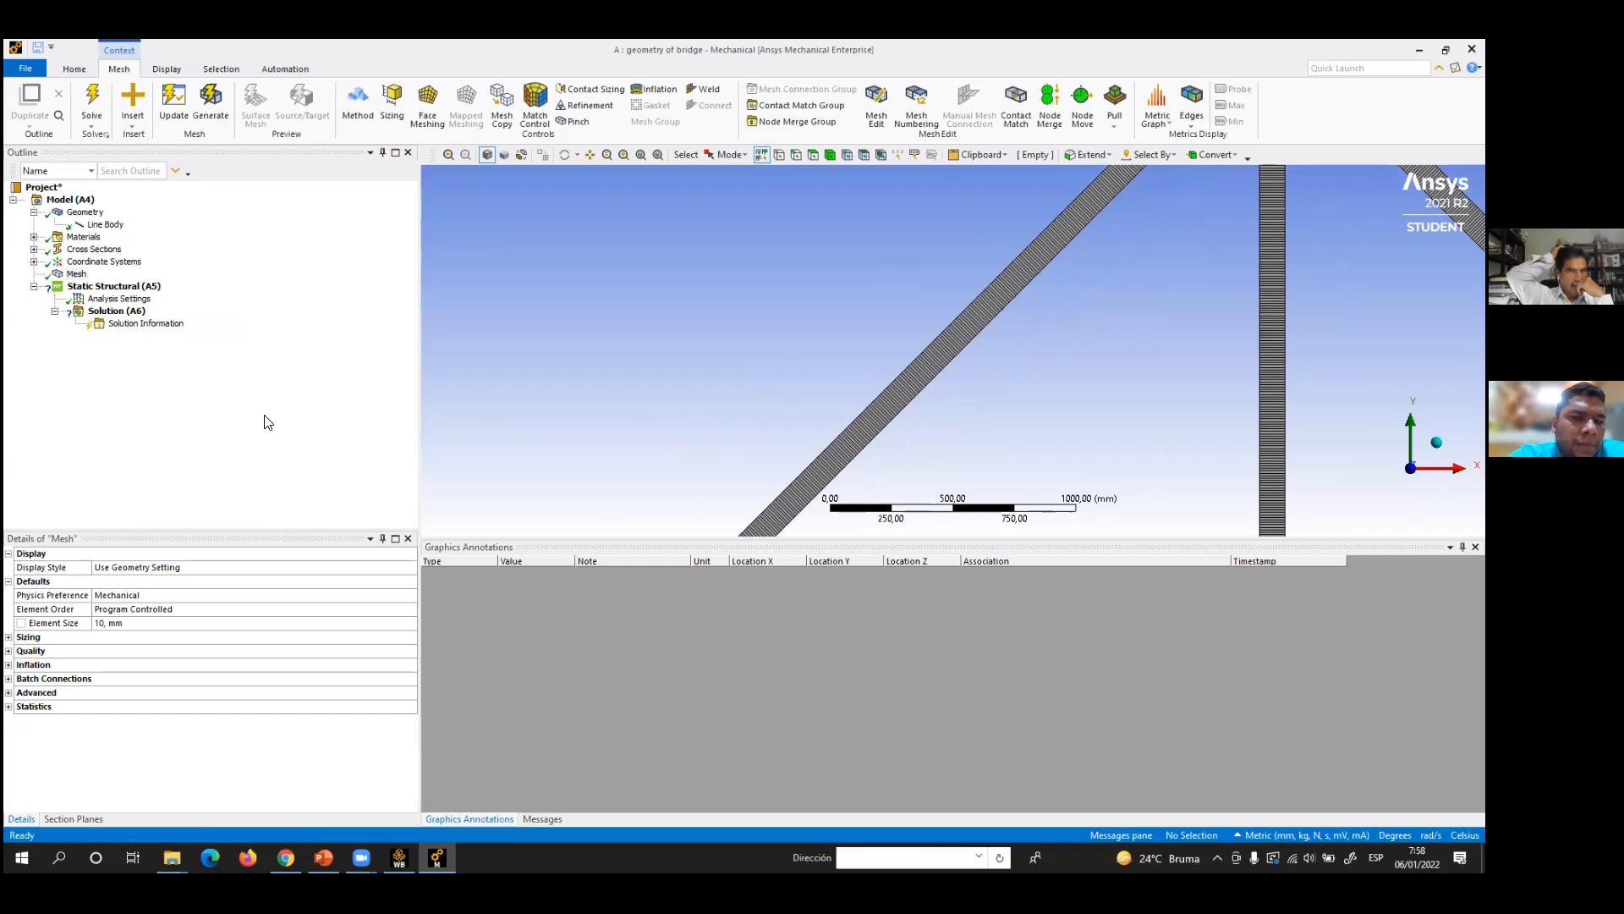
{"action": "scroll", "coordinate": [871, 366], "scroll_direction": "up", "scroll_amount": 5}
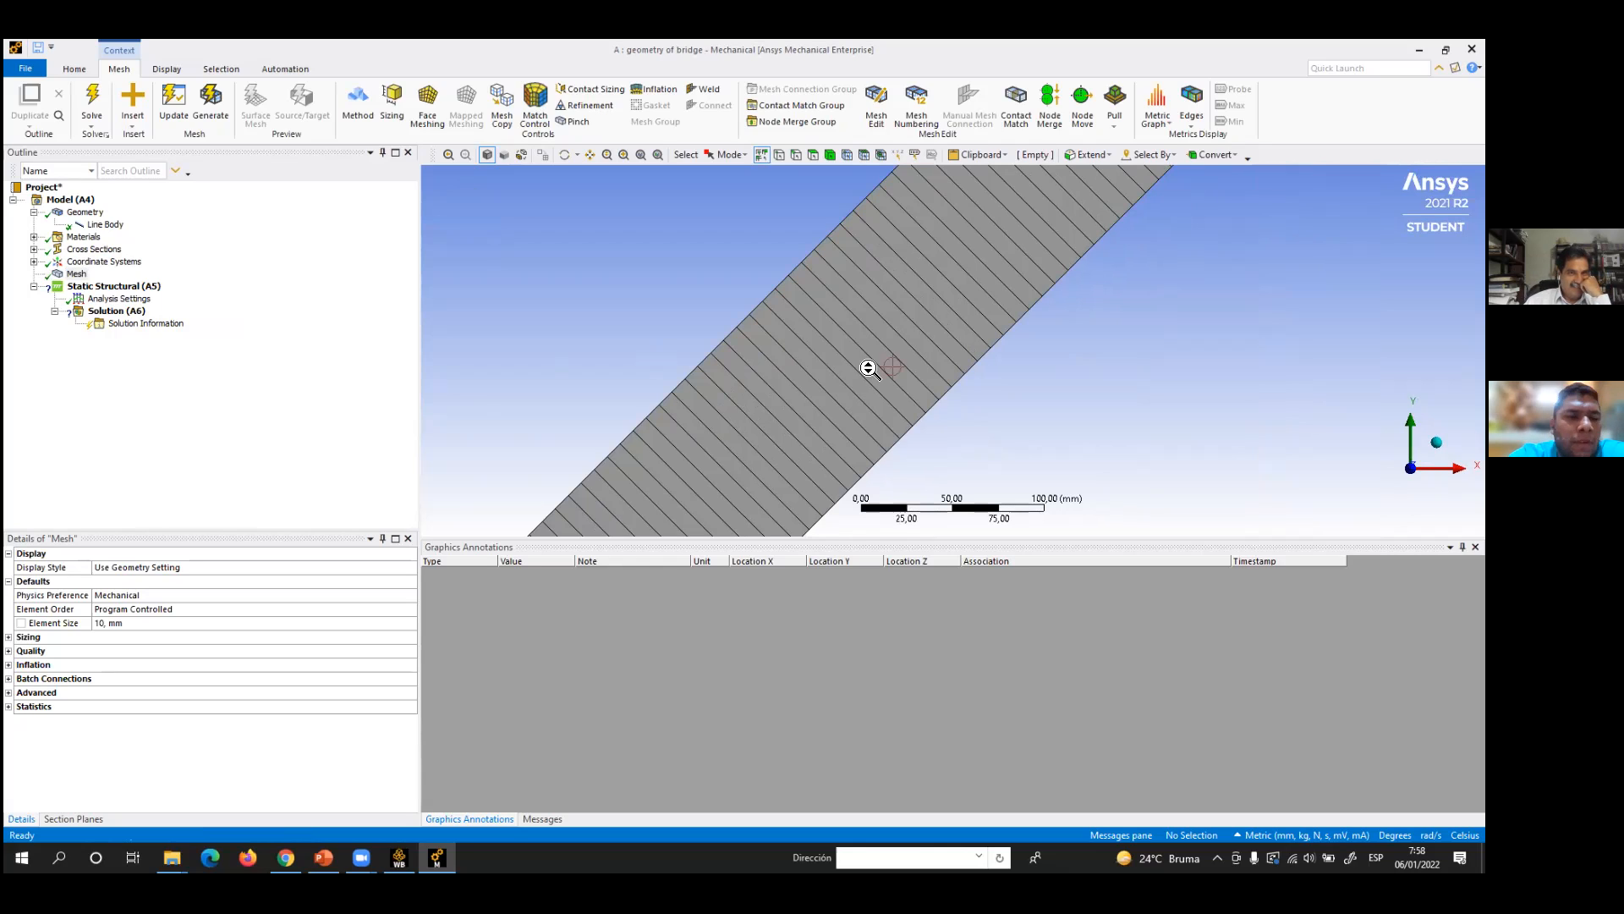
{"action": "scroll", "coordinate": [785, 299], "scroll_direction": "down", "scroll_amount": 15}
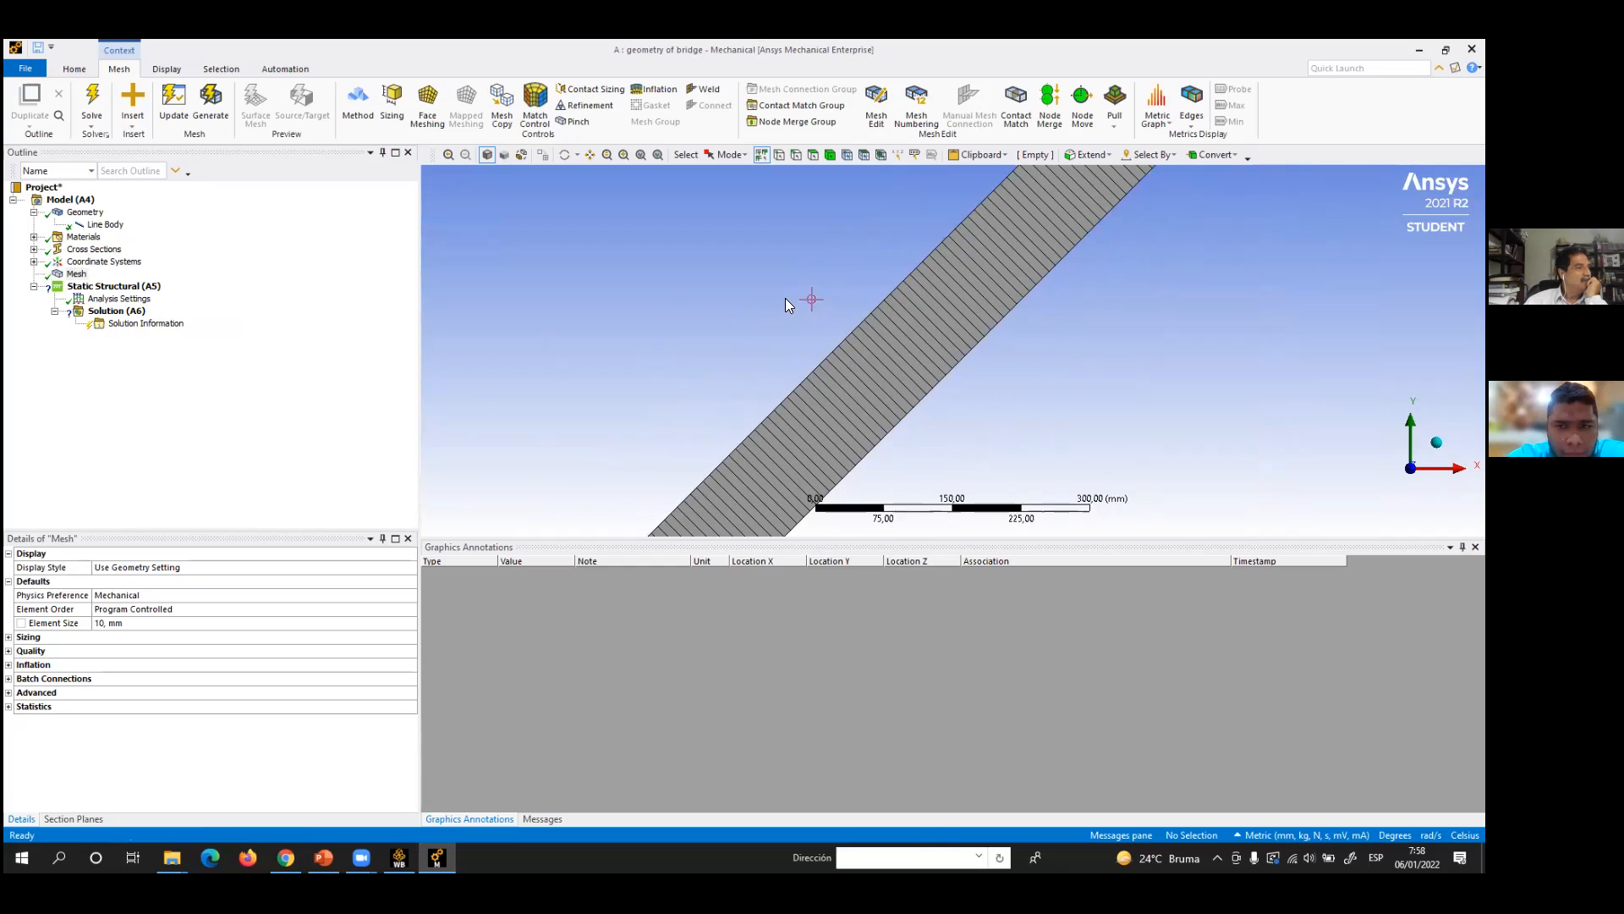
{"action": "scroll", "coordinate": [785, 298], "scroll_direction": "down", "scroll_amount": 4}
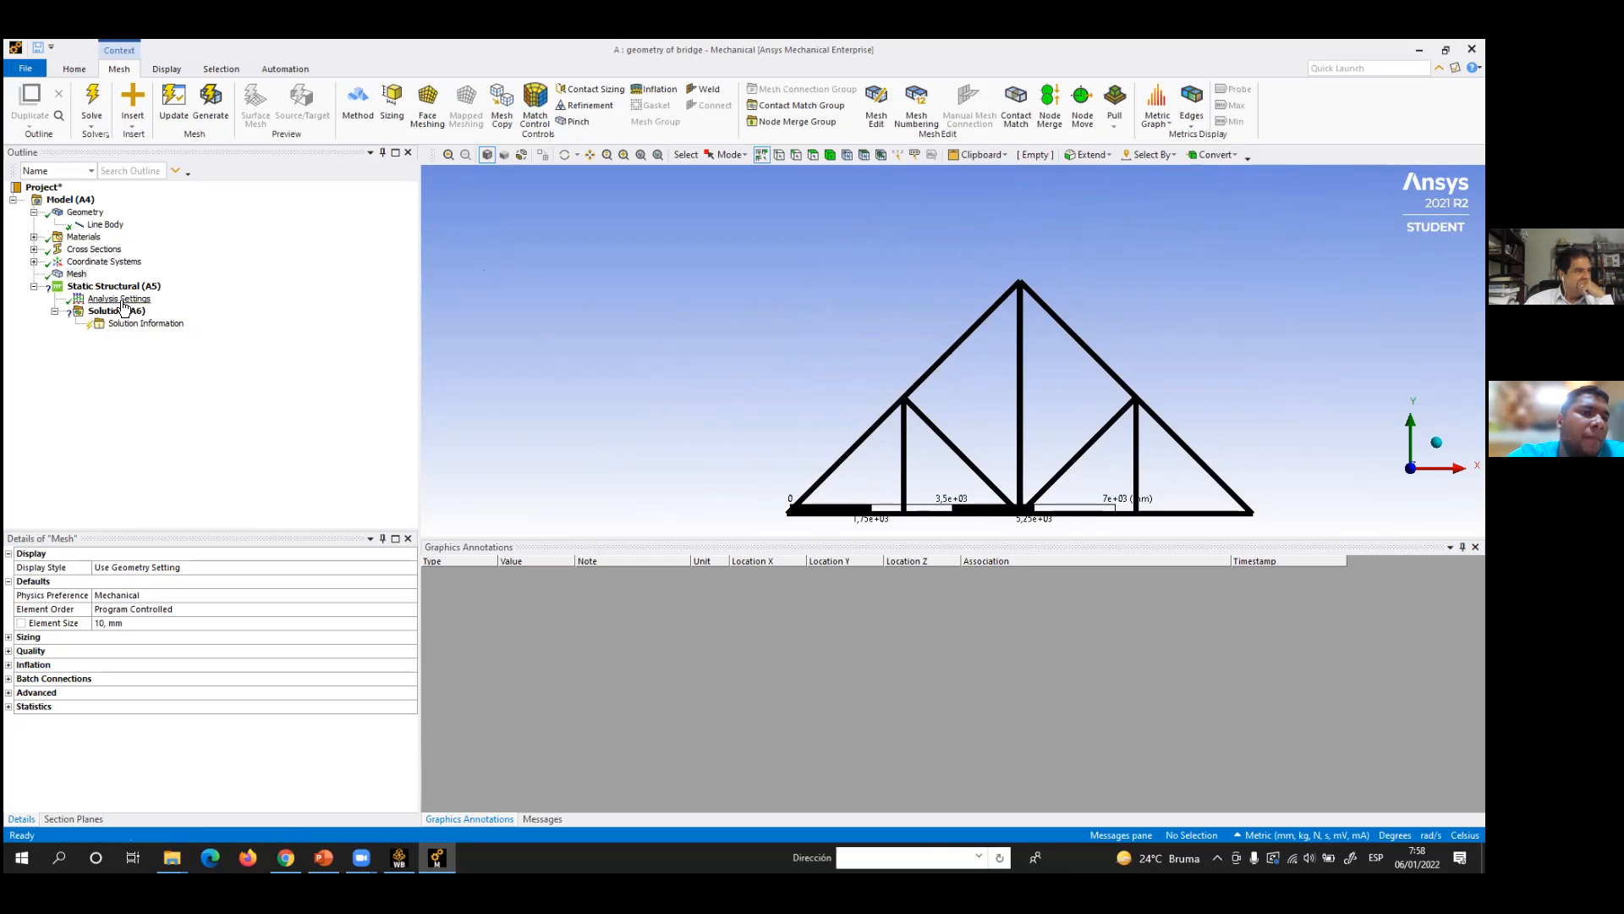
{"action": "scroll", "coordinate": [760, 286], "scroll_direction": "down", "scroll_amount": 1}
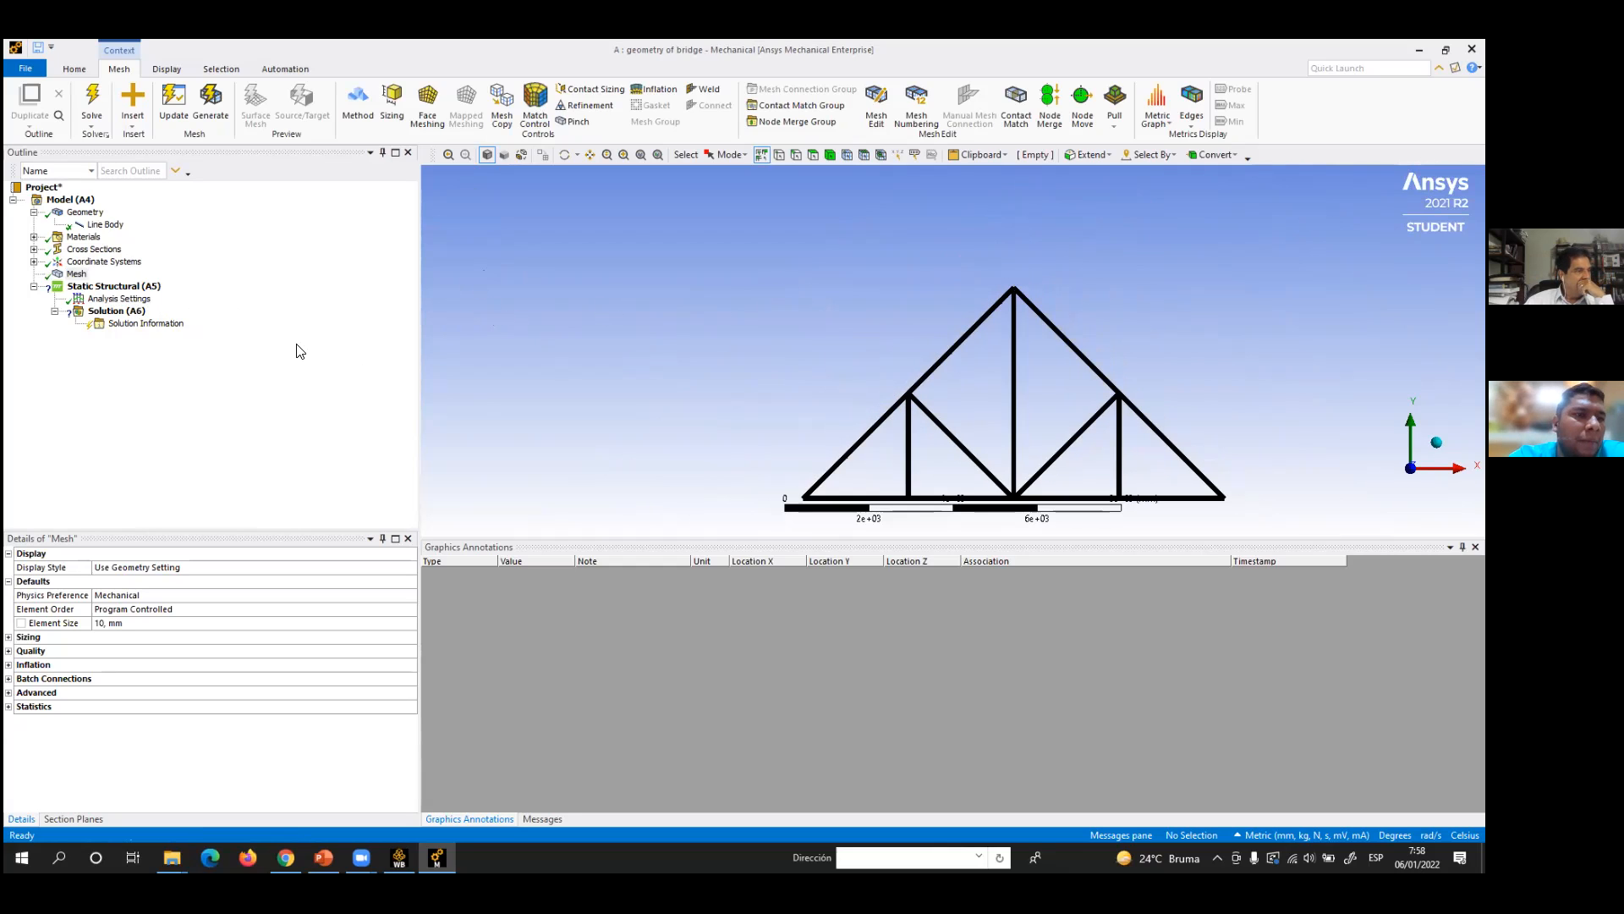
- Insert two Force loads into the Static Structural analysis
{"action": "left_click", "coordinate": [113, 287]}
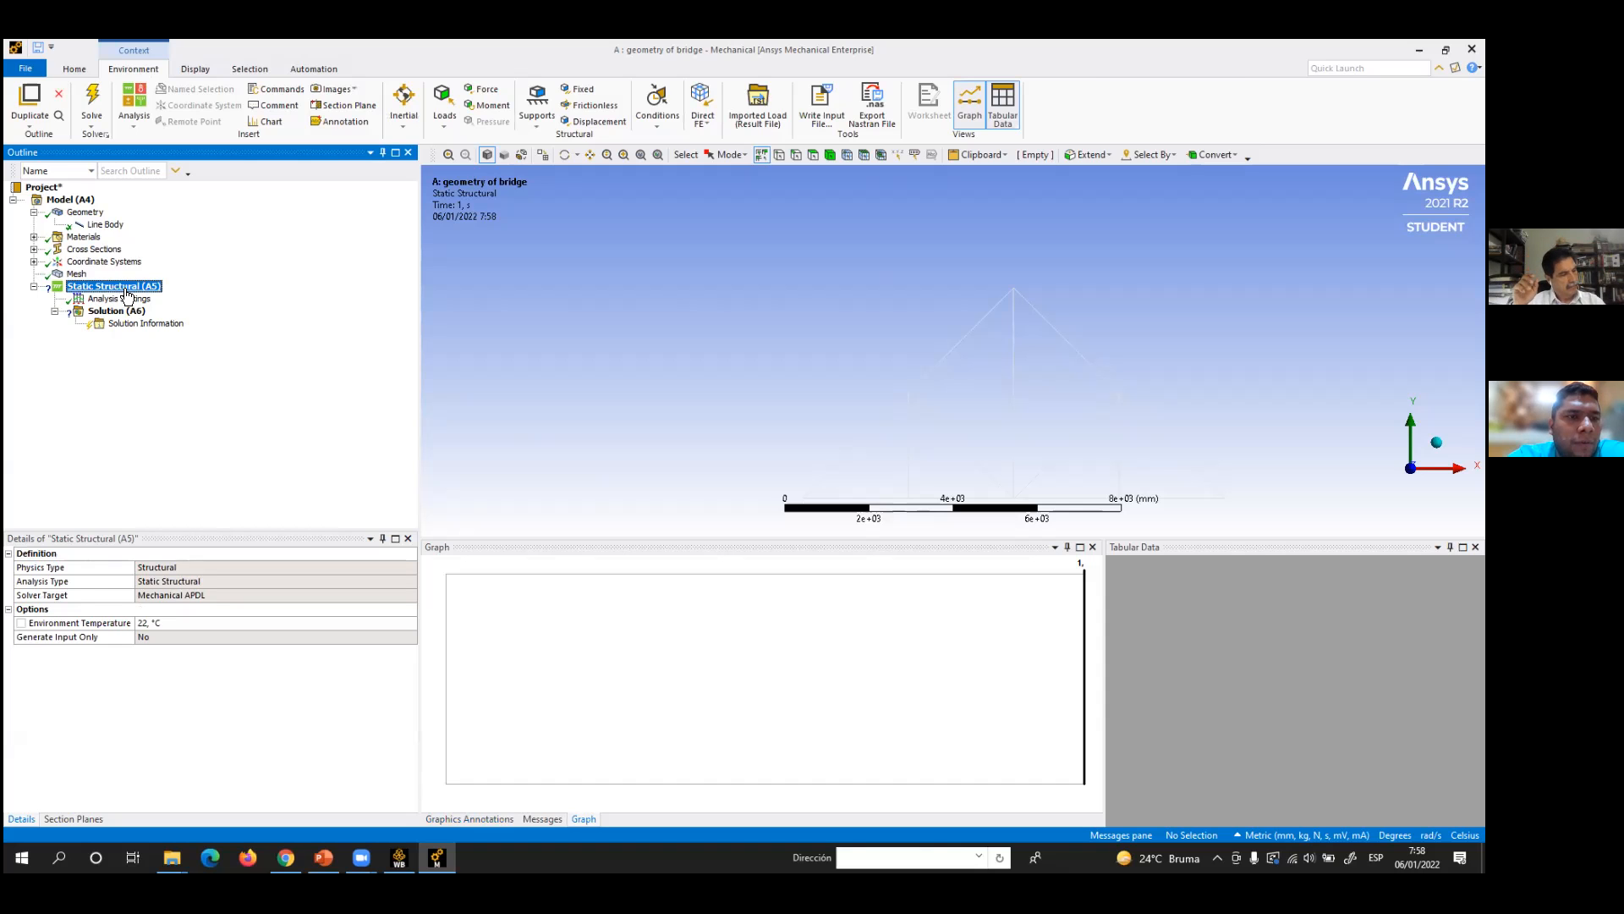
{"action": "right_click", "coordinate": [124, 291]}
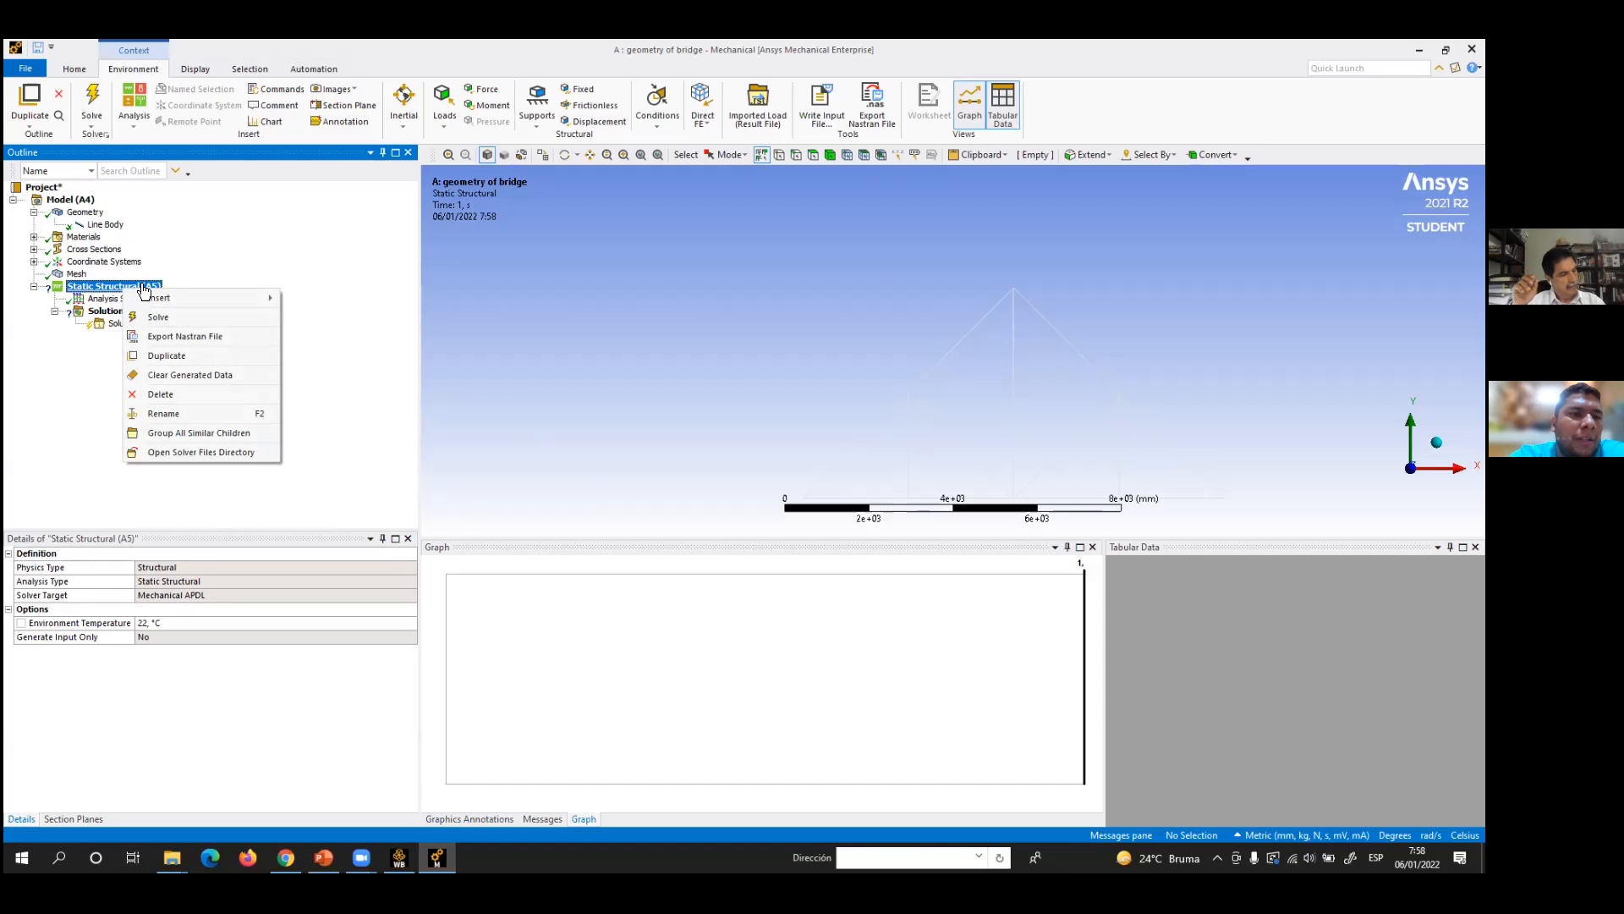
{"action": "mouse_move", "coordinate": [163, 299]}
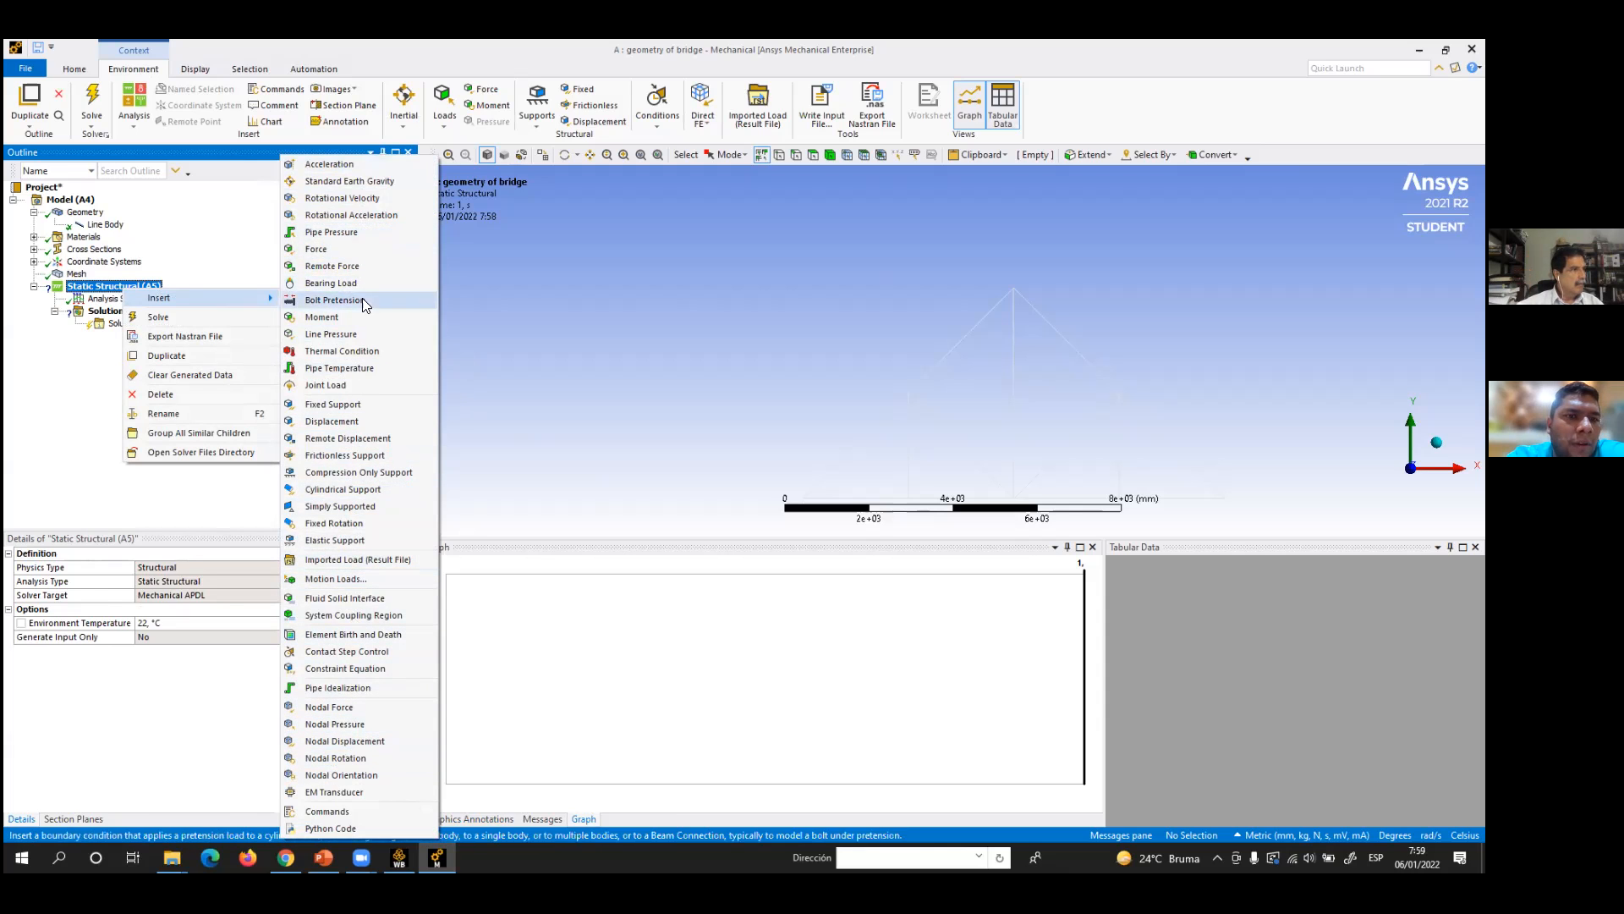
{"action": "left_click", "coordinate": [330, 250]}
{"action": "right_click", "coordinate": [133, 286]}
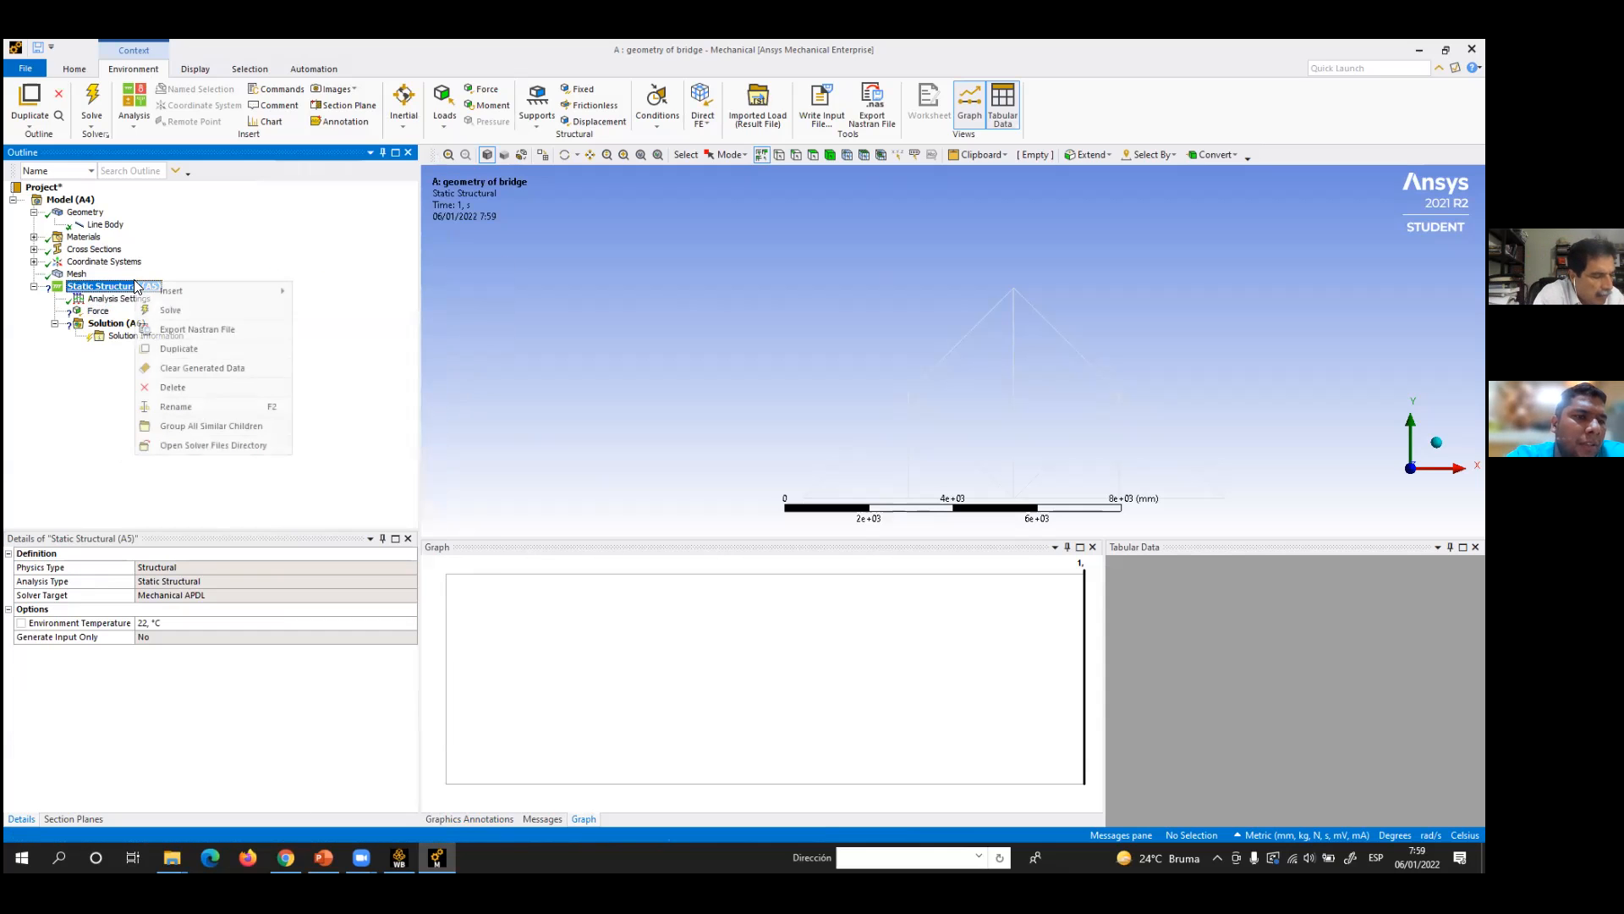
{"action": "mouse_move", "coordinate": [169, 292]}
{"action": "left_click", "coordinate": [330, 250]}
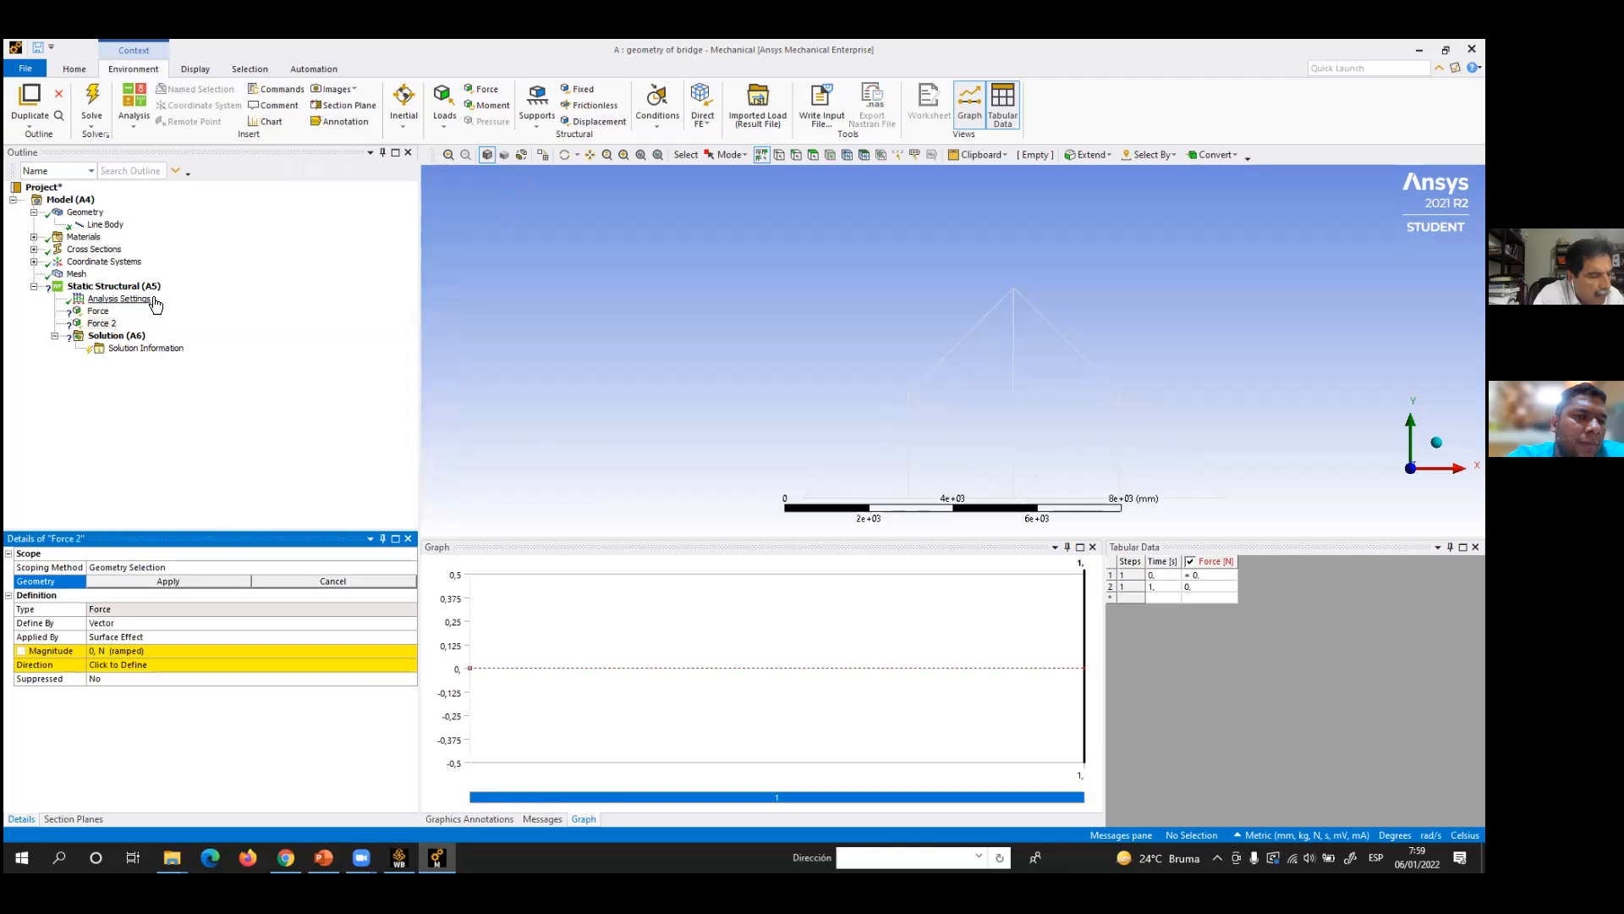
- Insert a third Force load into the Static Structural analysis
{"action": "right_click", "coordinate": [141, 290]}
{"action": "mouse_move", "coordinate": [200, 296]}
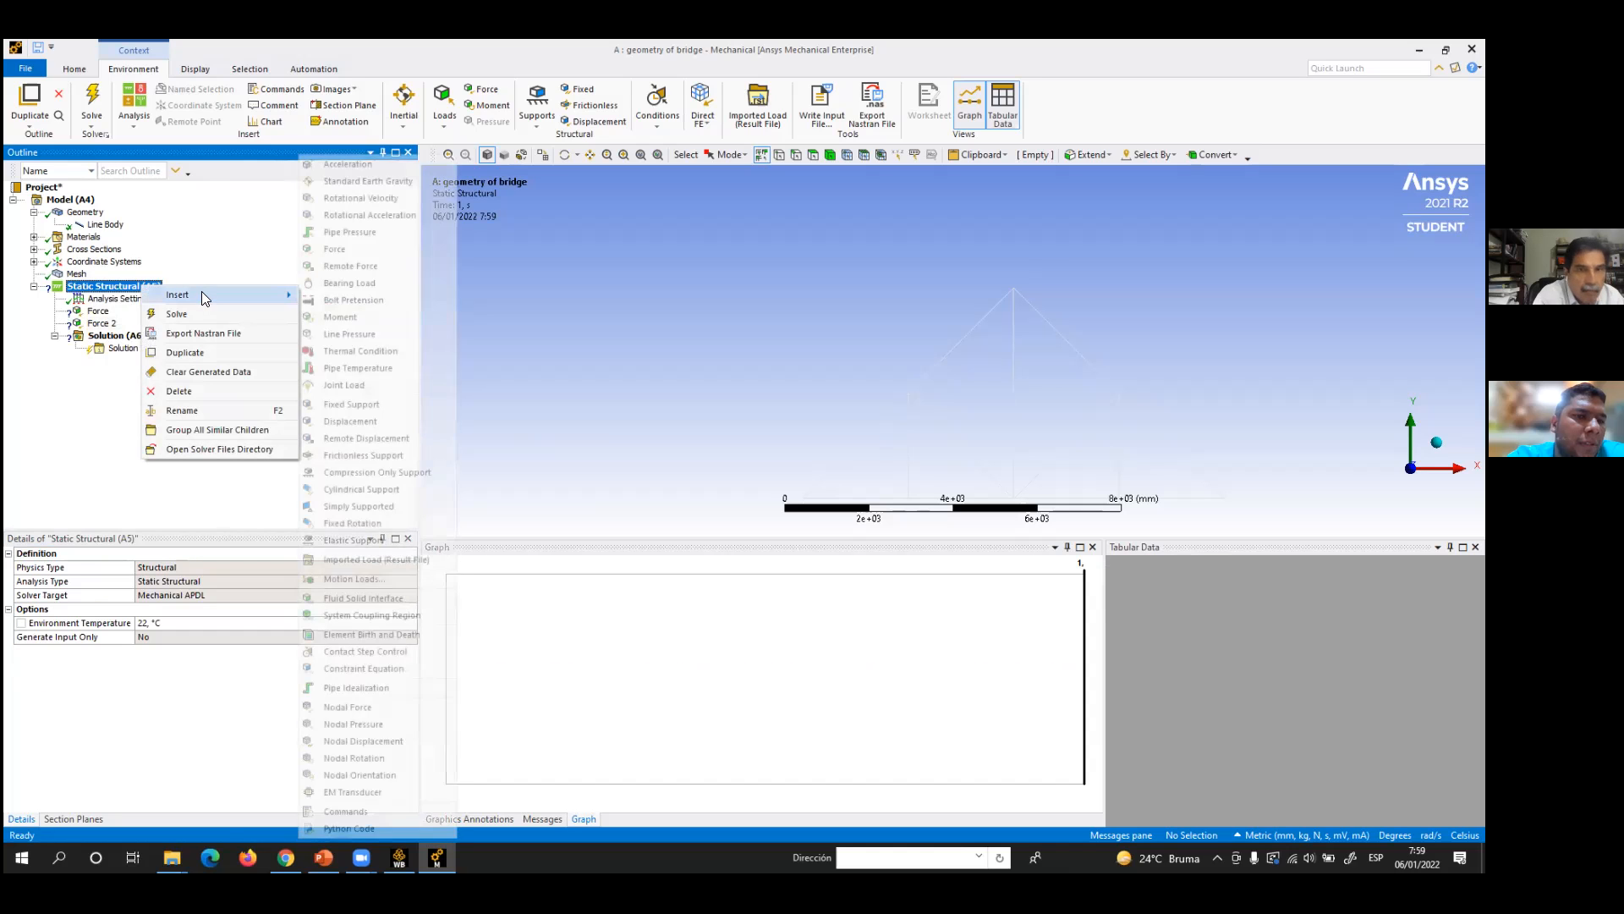
{"action": "left_click", "coordinate": [338, 250]}
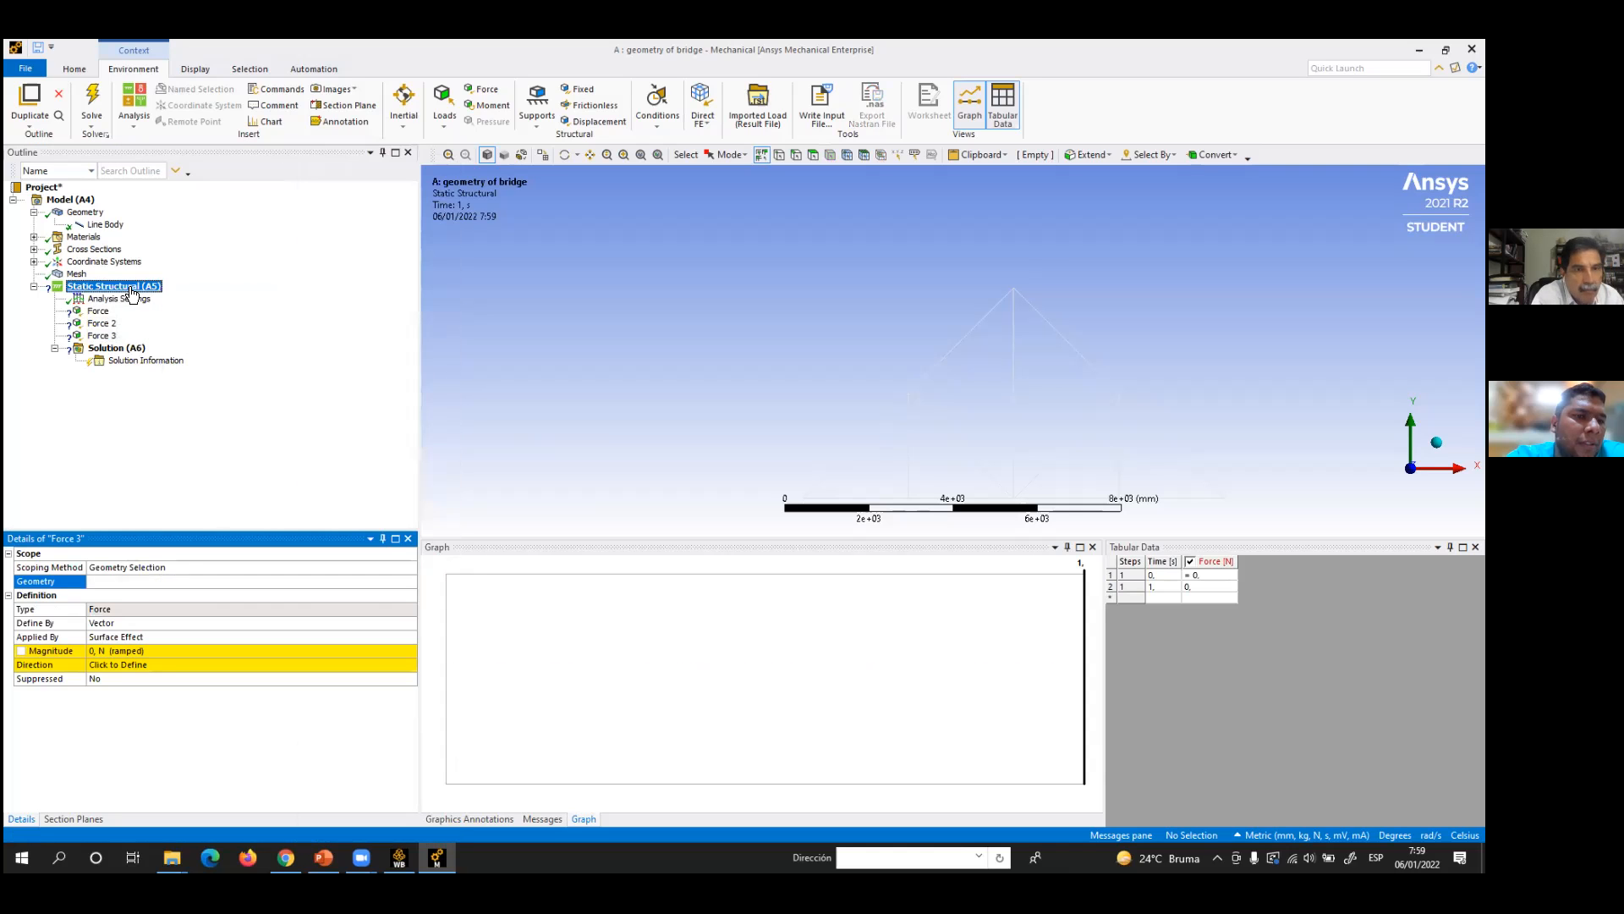
- Insert two Simply Supported constraints into the Static Structural analysis
{"action": "left_click", "coordinate": [133, 288]}
{"action": "right_click", "coordinate": [133, 290]}
{"action": "mouse_move", "coordinate": [183, 298]}
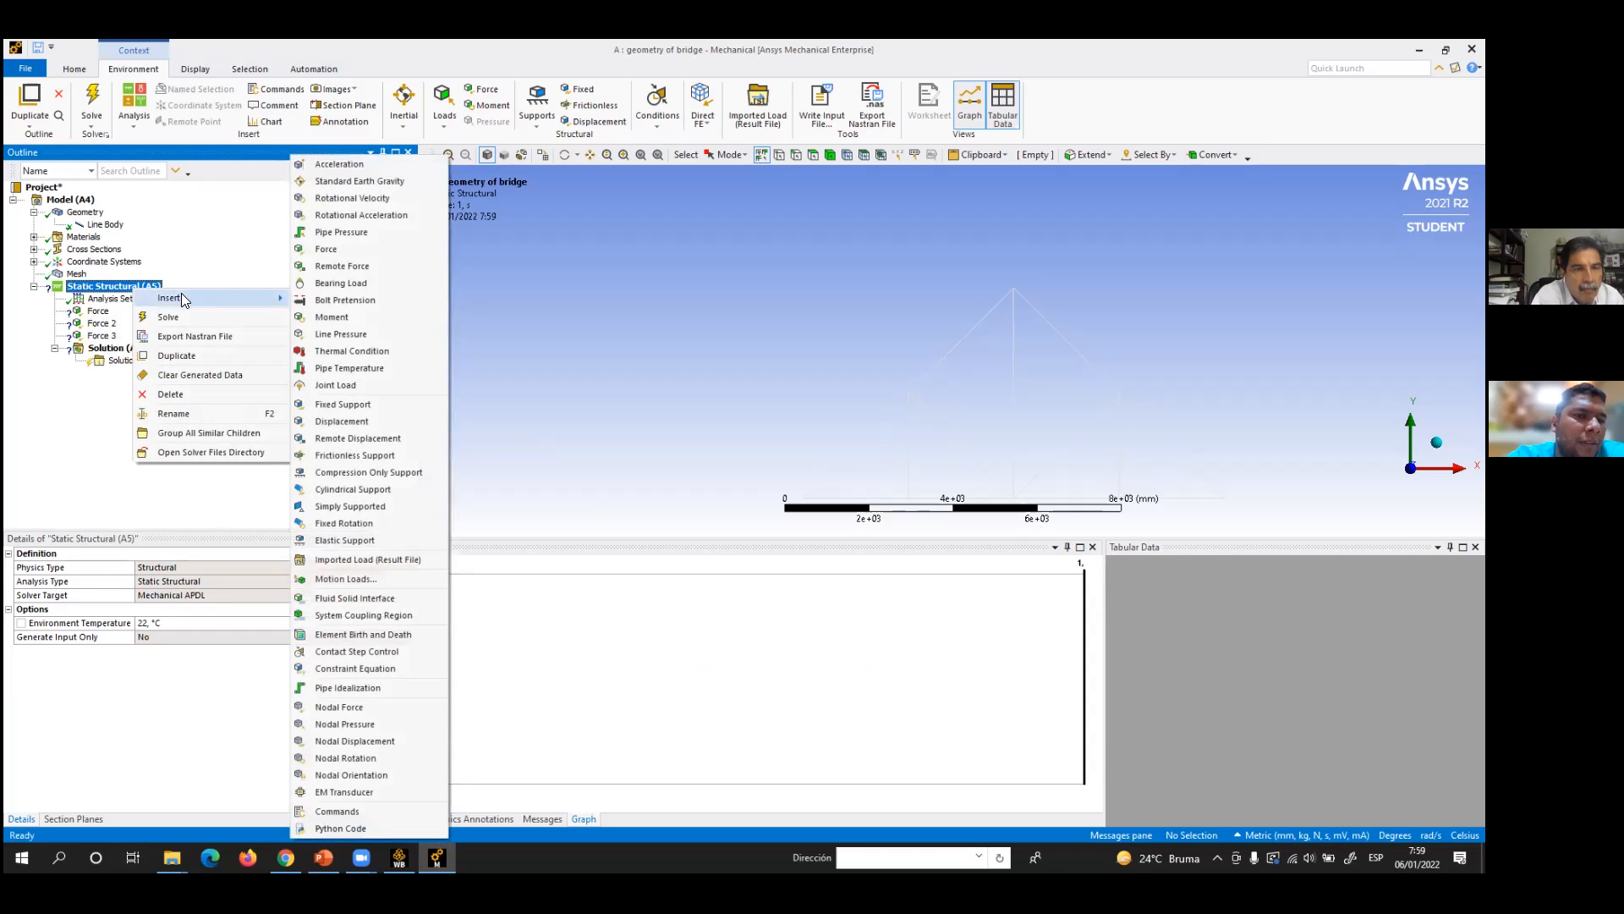
{"action": "left_click", "coordinate": [356, 508]}
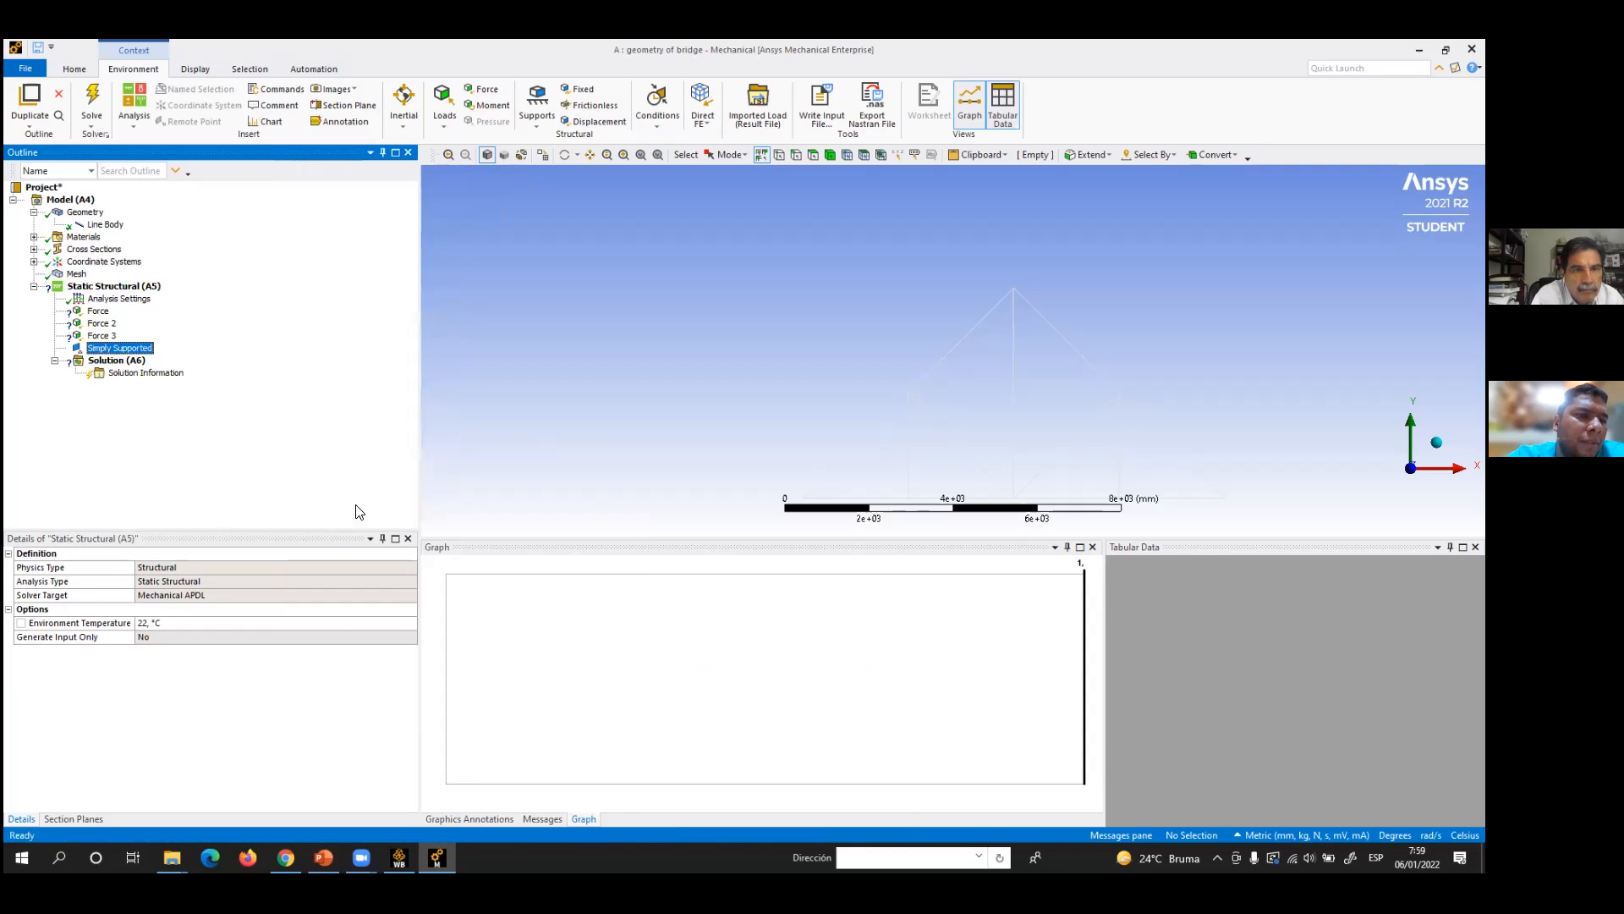
{"action": "left_click", "coordinate": [152, 290]}
{"action": "right_click", "coordinate": [152, 291]}
{"action": "mouse_move", "coordinate": [224, 297]}
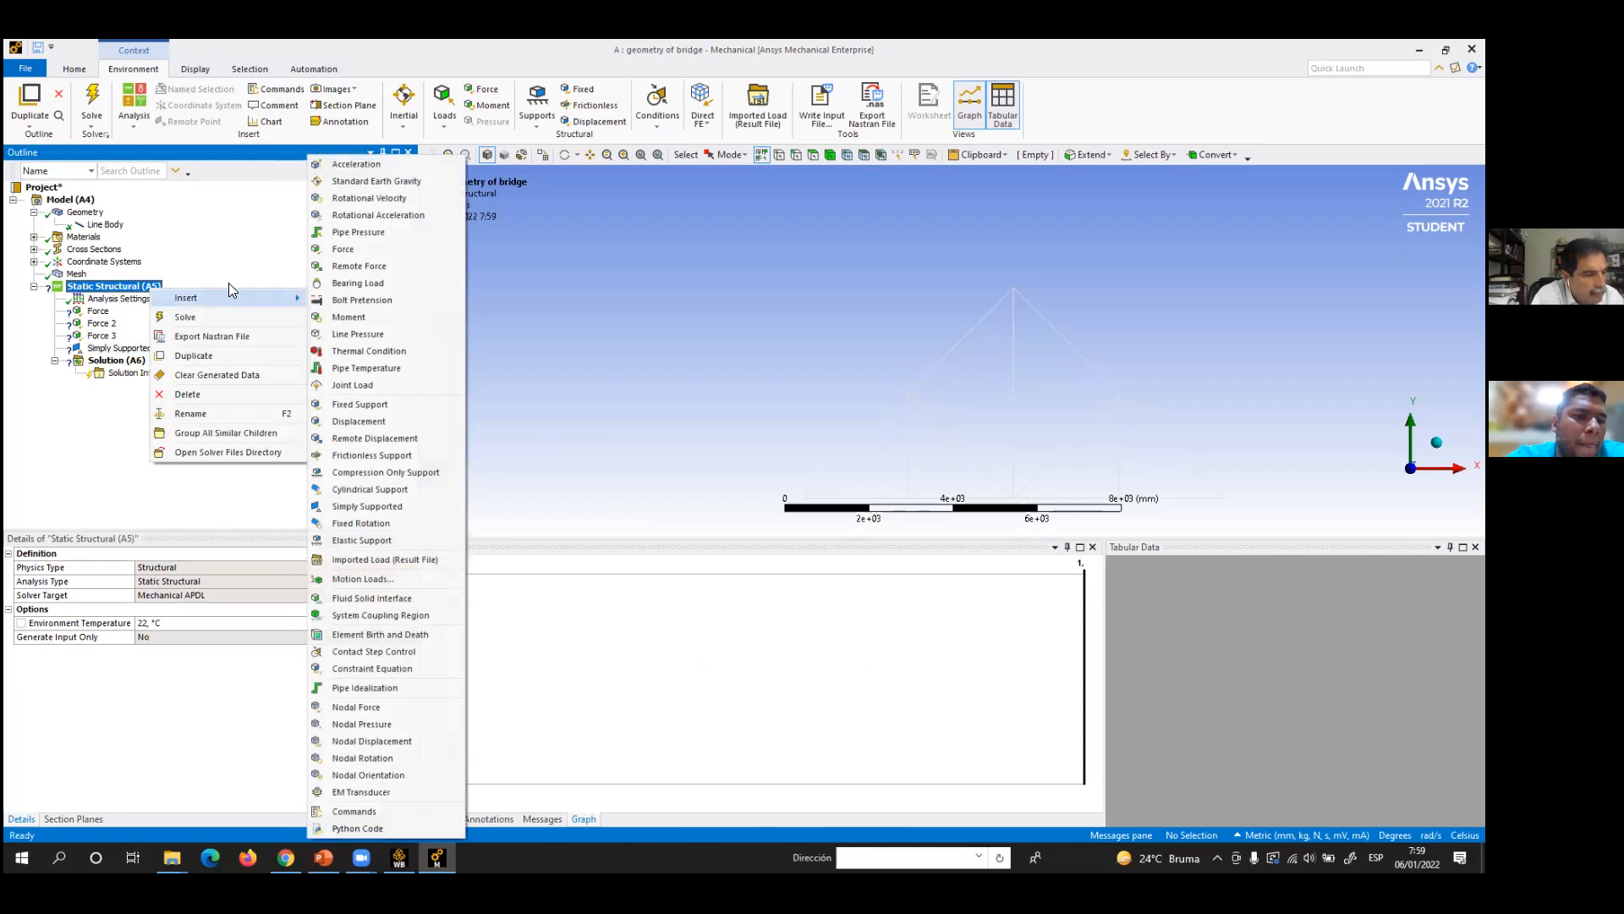
{"action": "left_click", "coordinate": [359, 506]}
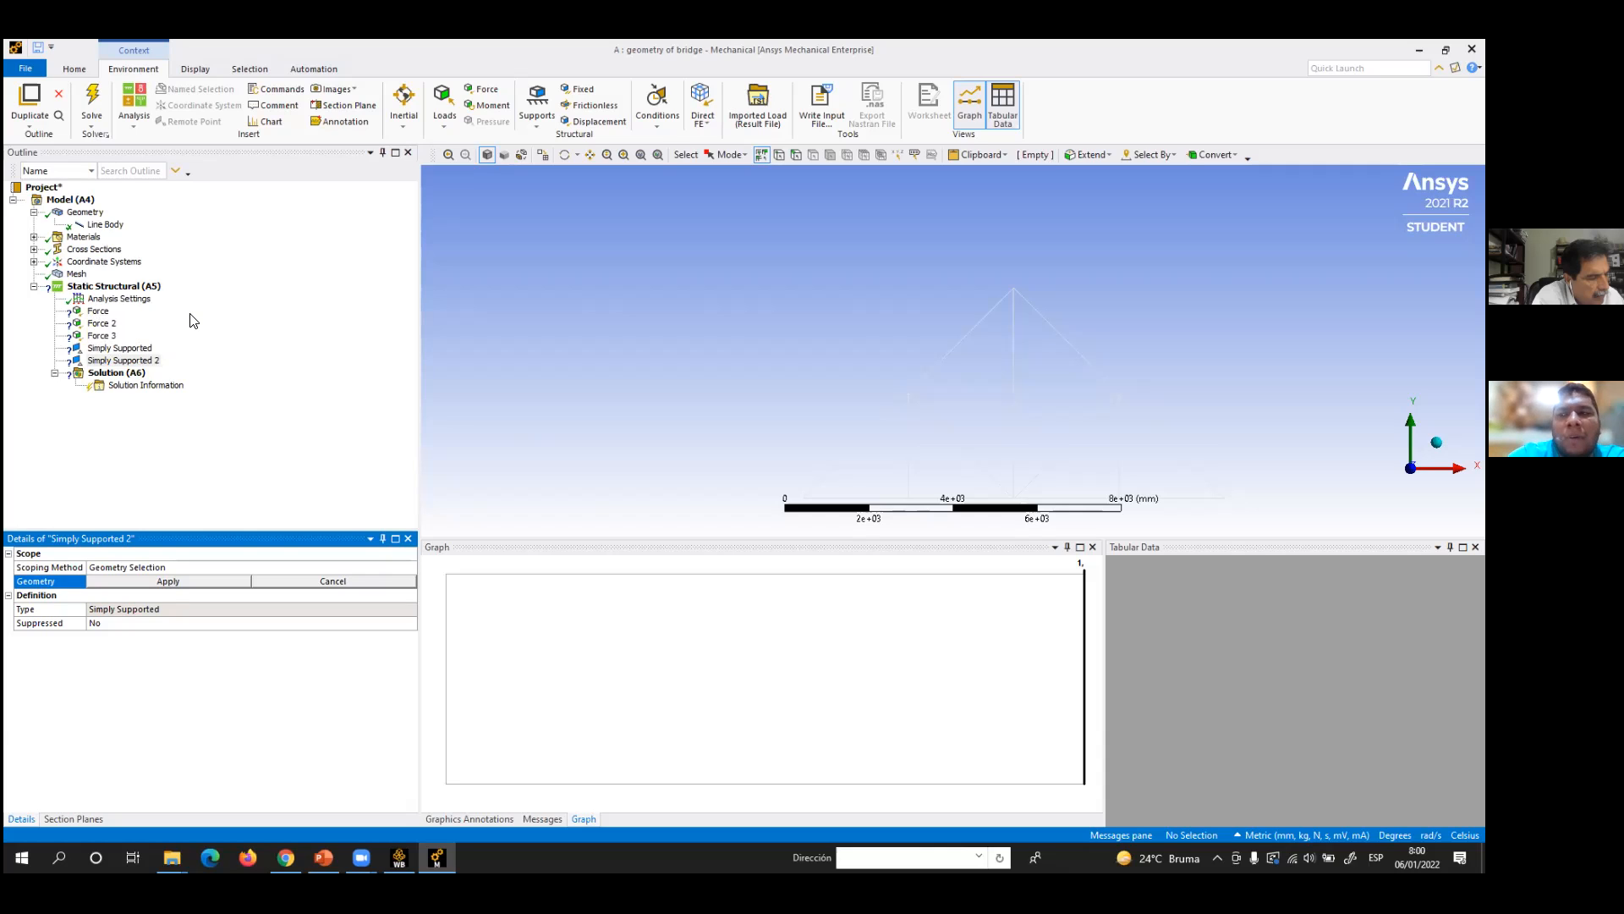
- Scope the first Force to the bottom-chord joint vertex at X 2500 mm
{"action": "left_click", "coordinate": [99, 312]}
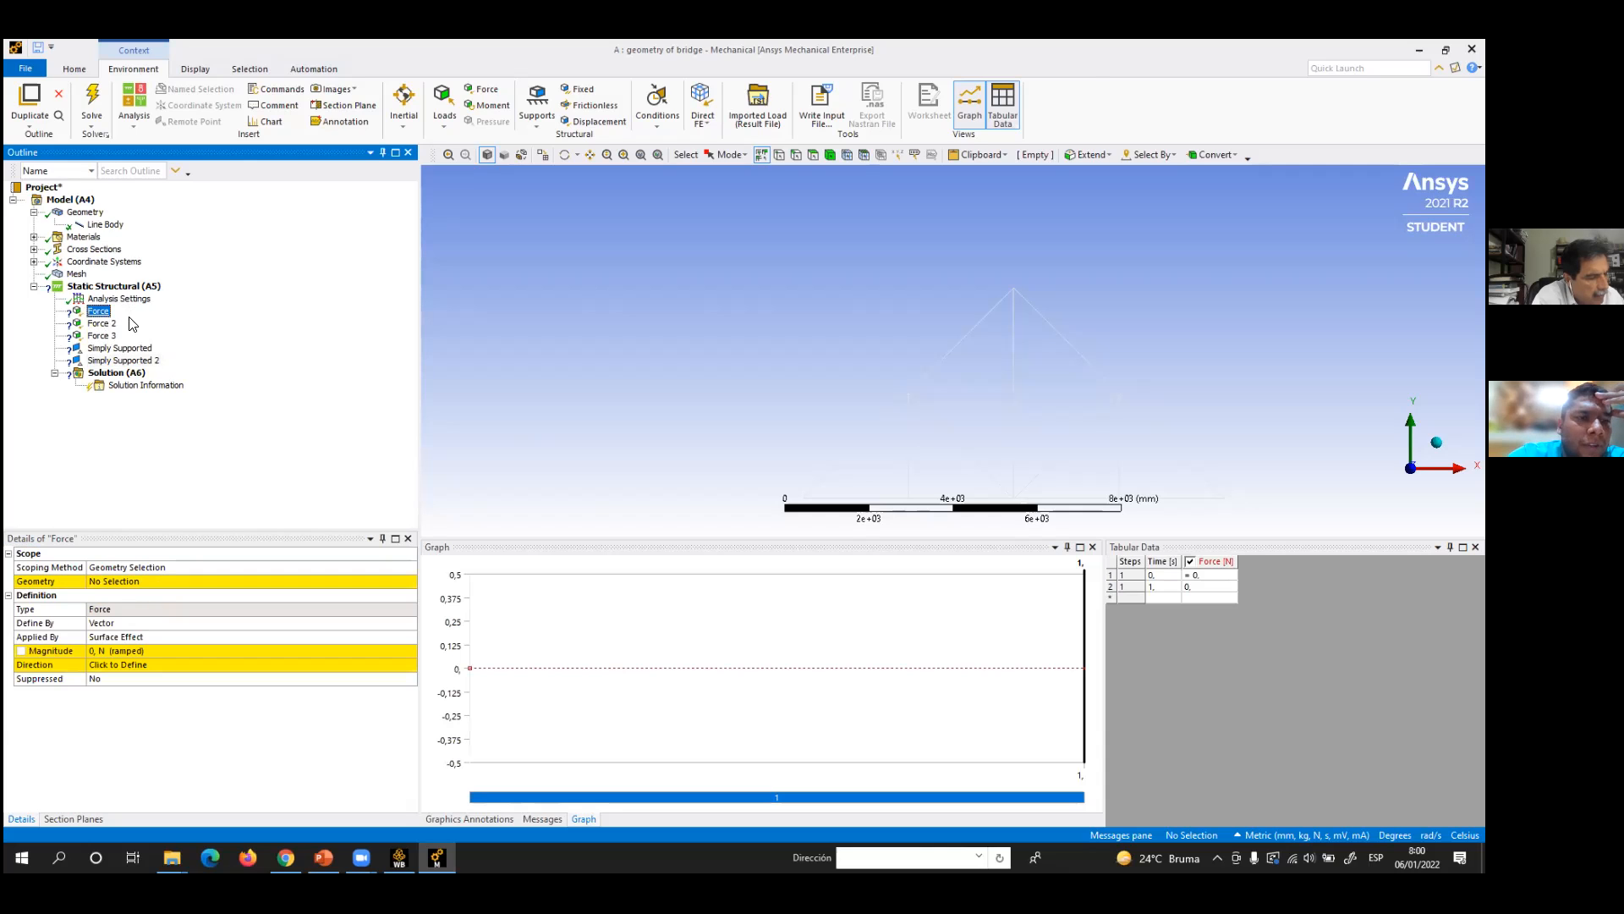
{"action": "scroll", "coordinate": [743, 330], "scroll_direction": "down", "scroll_amount": 1}
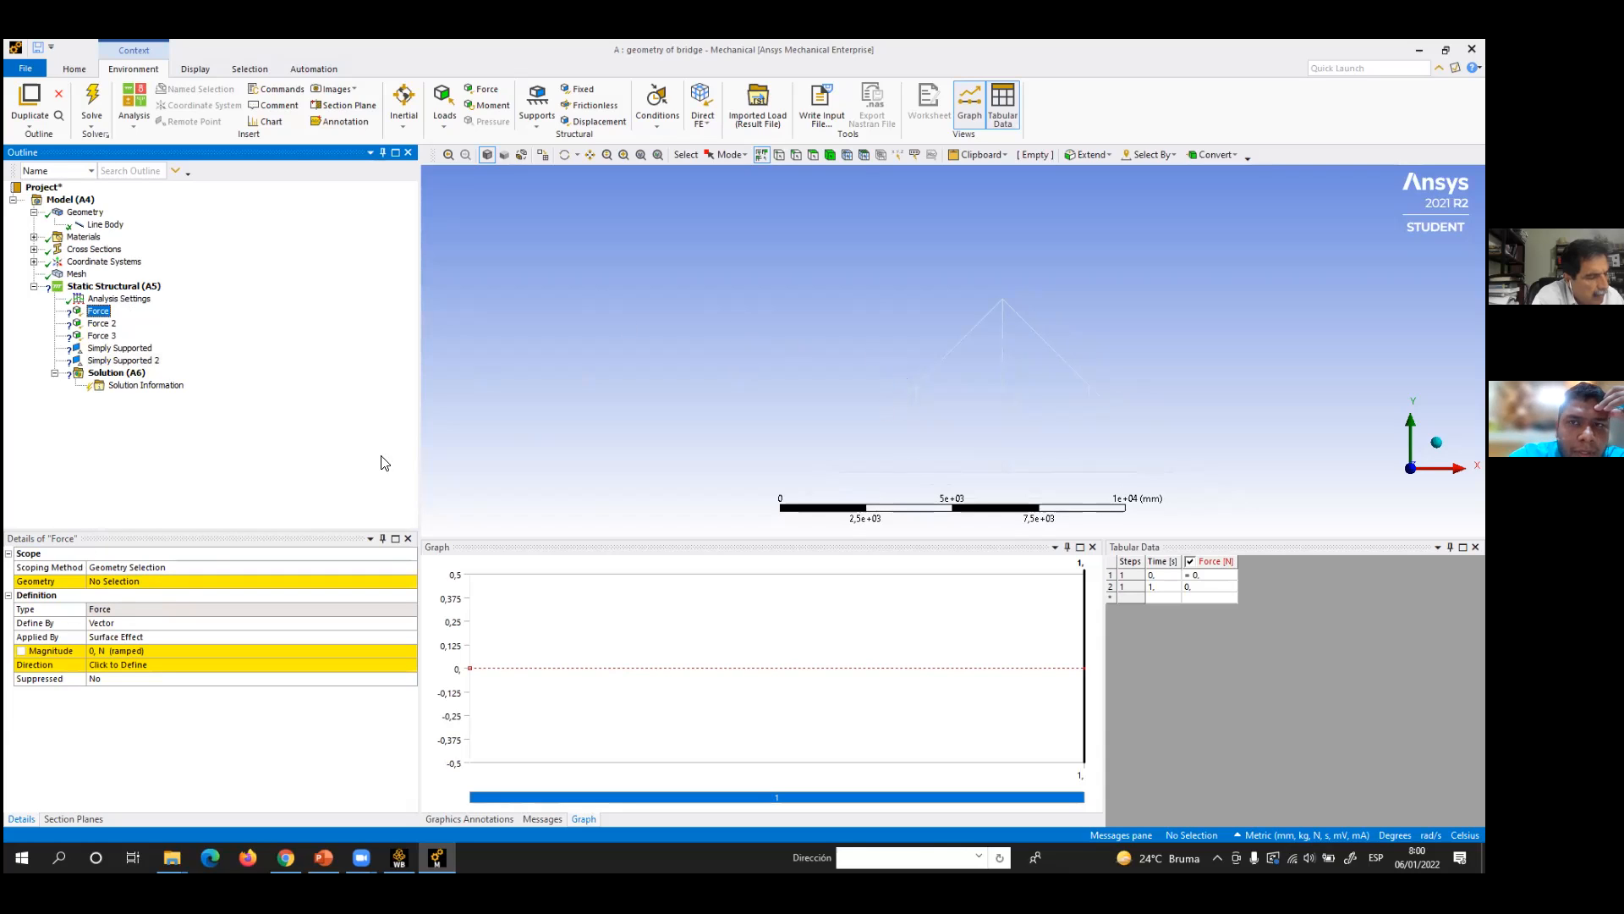
{"action": "left_click", "coordinate": [779, 155]}
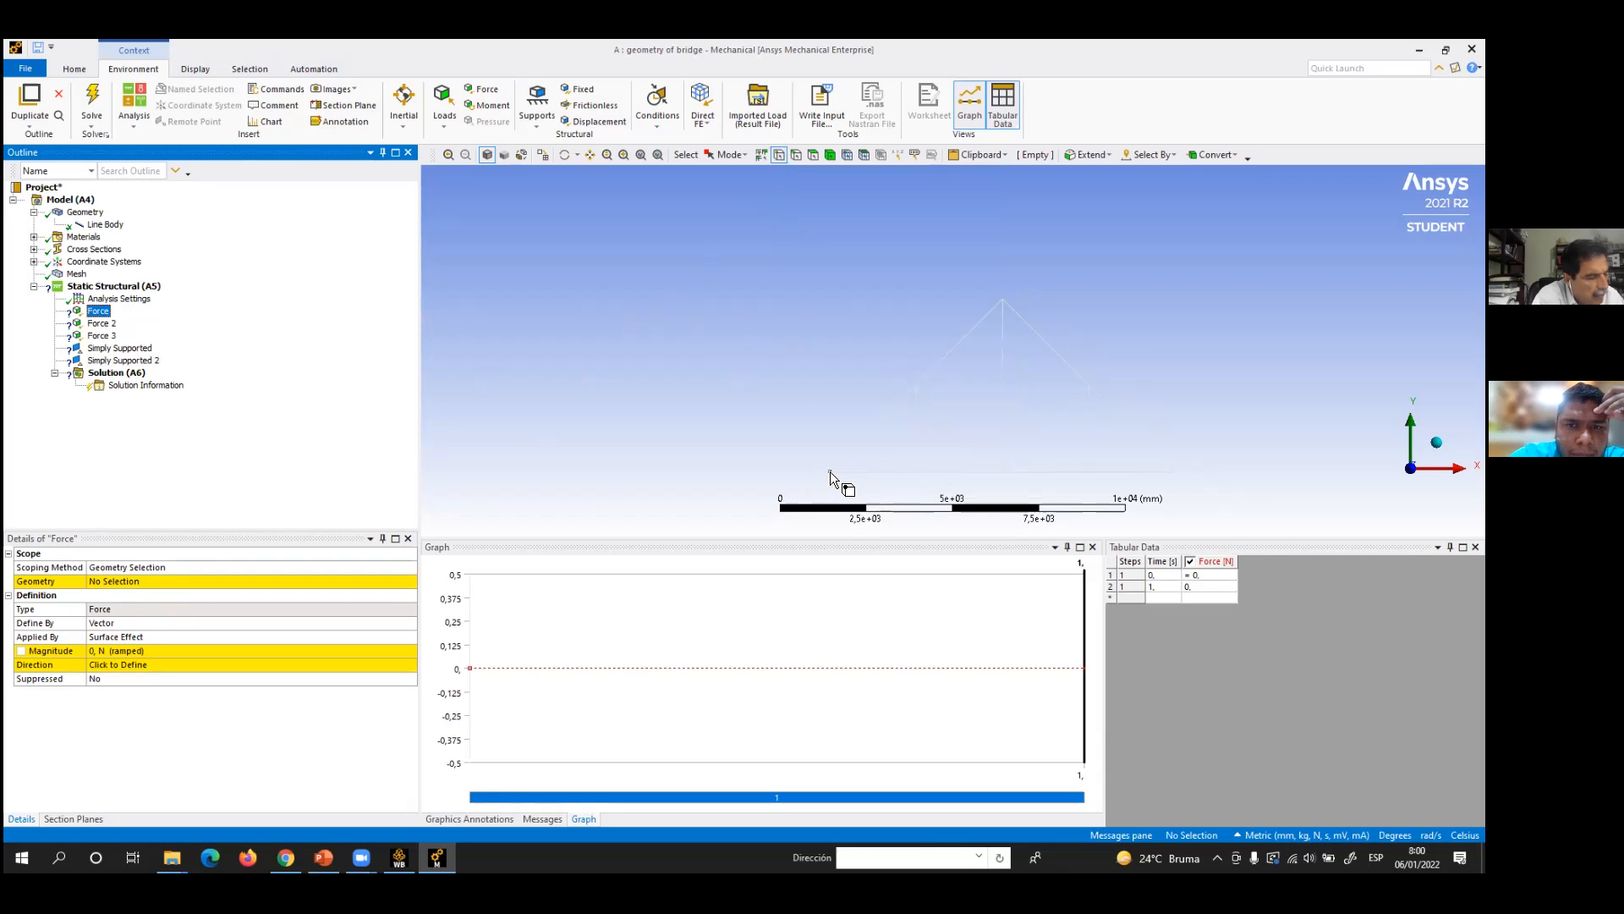
{"action": "left_click", "coordinate": [917, 471]}
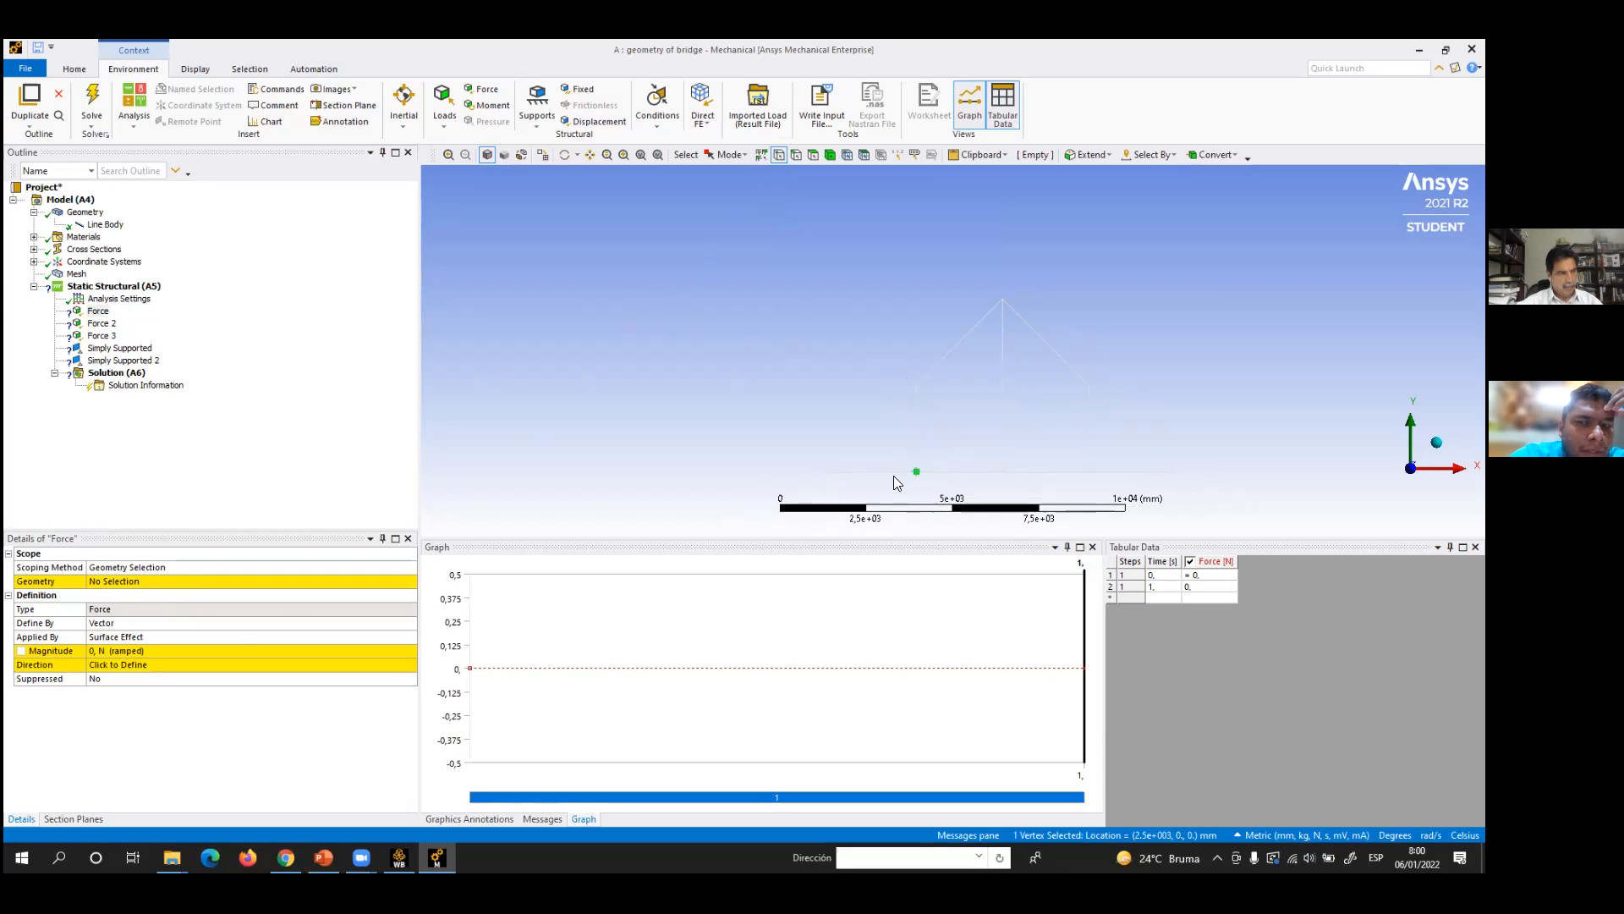
{"action": "left_click", "coordinate": [140, 582]}
{"action": "left_click", "coordinate": [140, 582]}
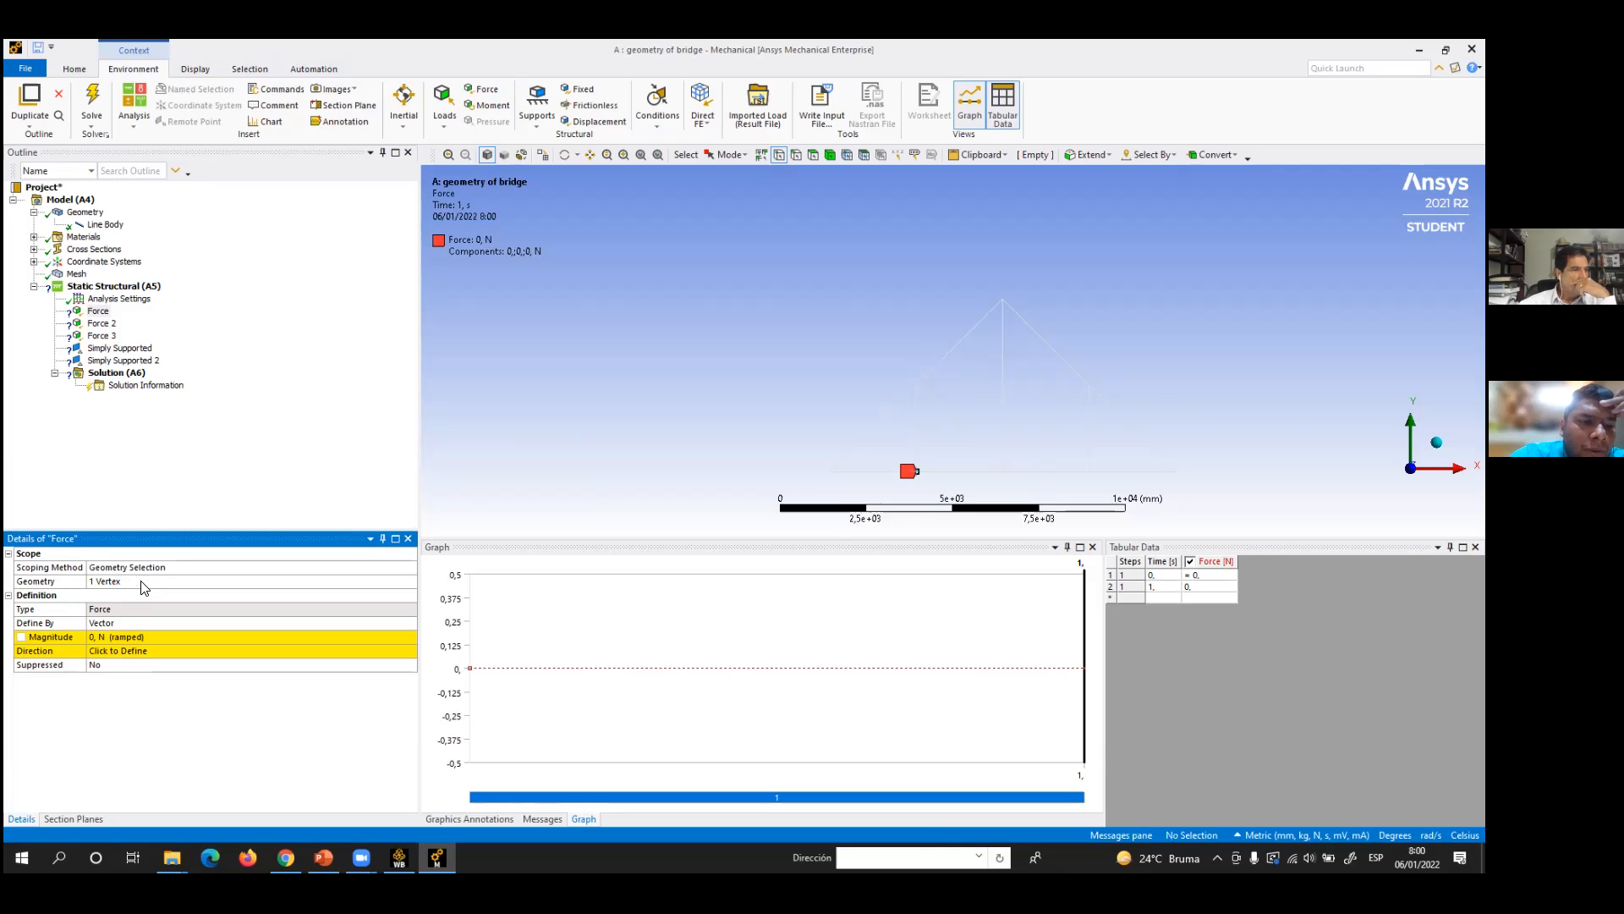
- Define the first Force by components with a Y component of -74800 N
{"action": "left_click", "coordinate": [412, 621]}
{"action": "left_click", "coordinate": [410, 621]}
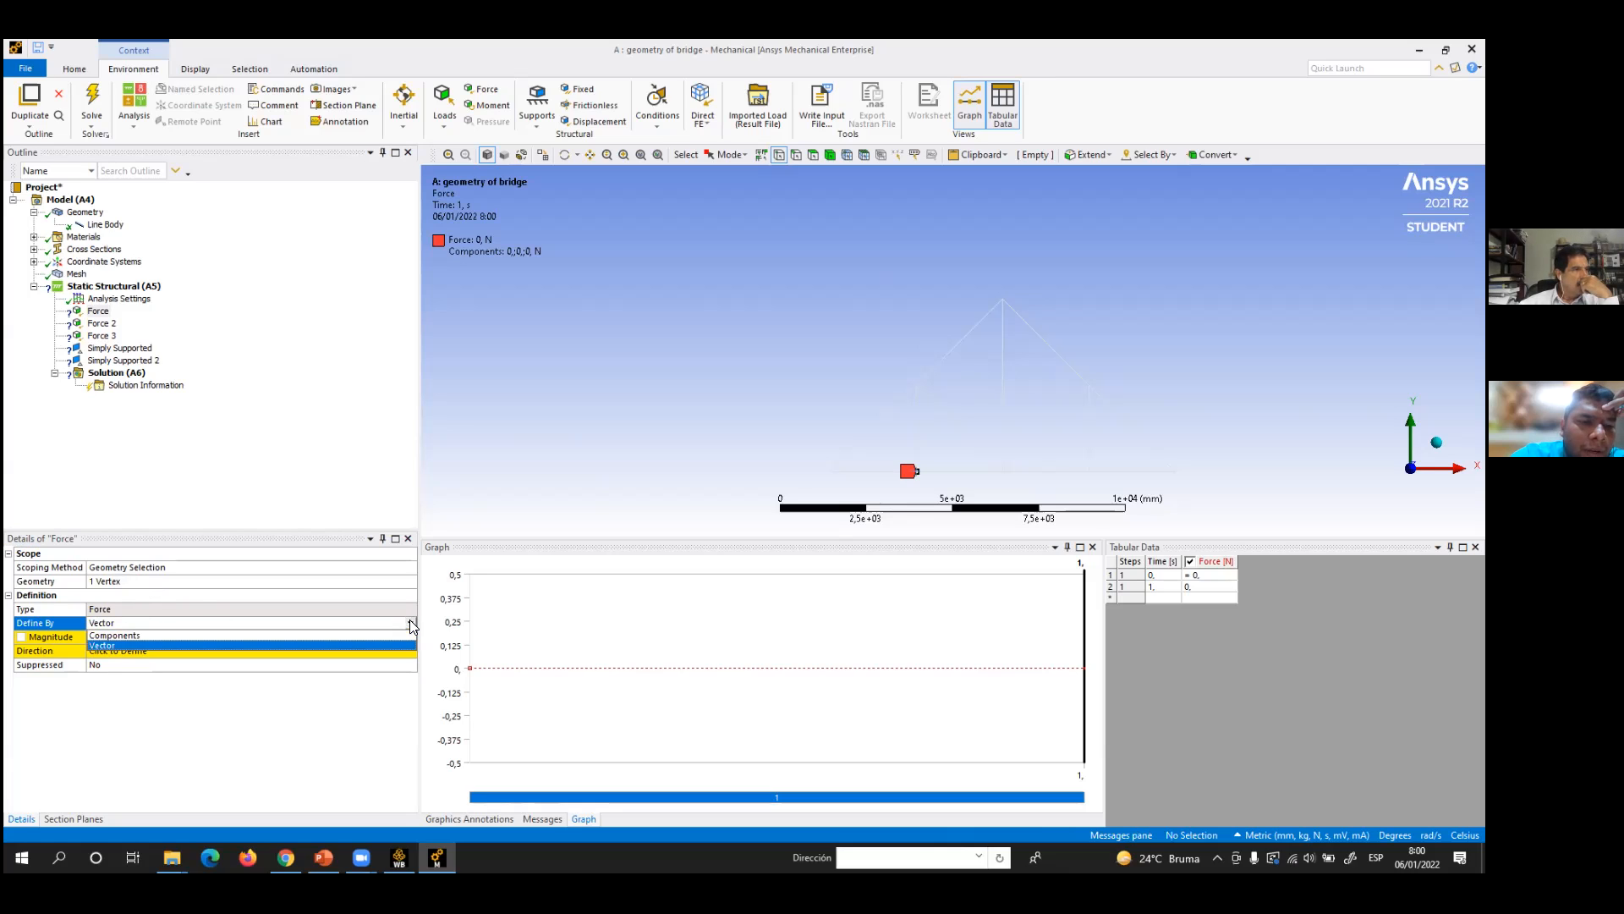
{"action": "left_click", "coordinate": [335, 636]}
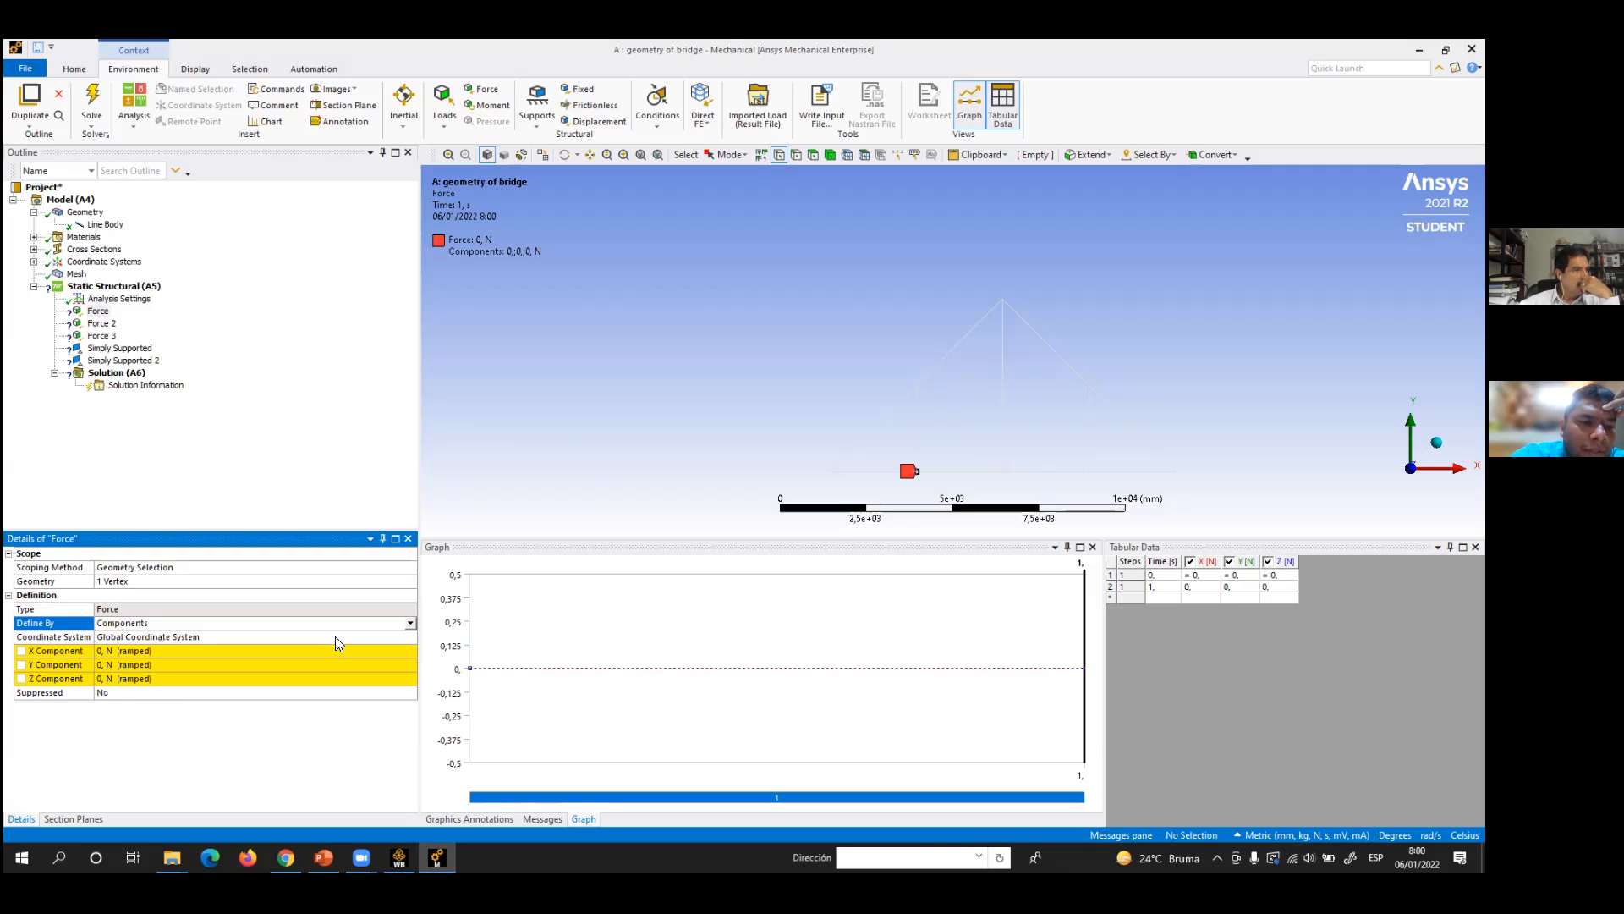
{"action": "left_click", "coordinate": [109, 664]}
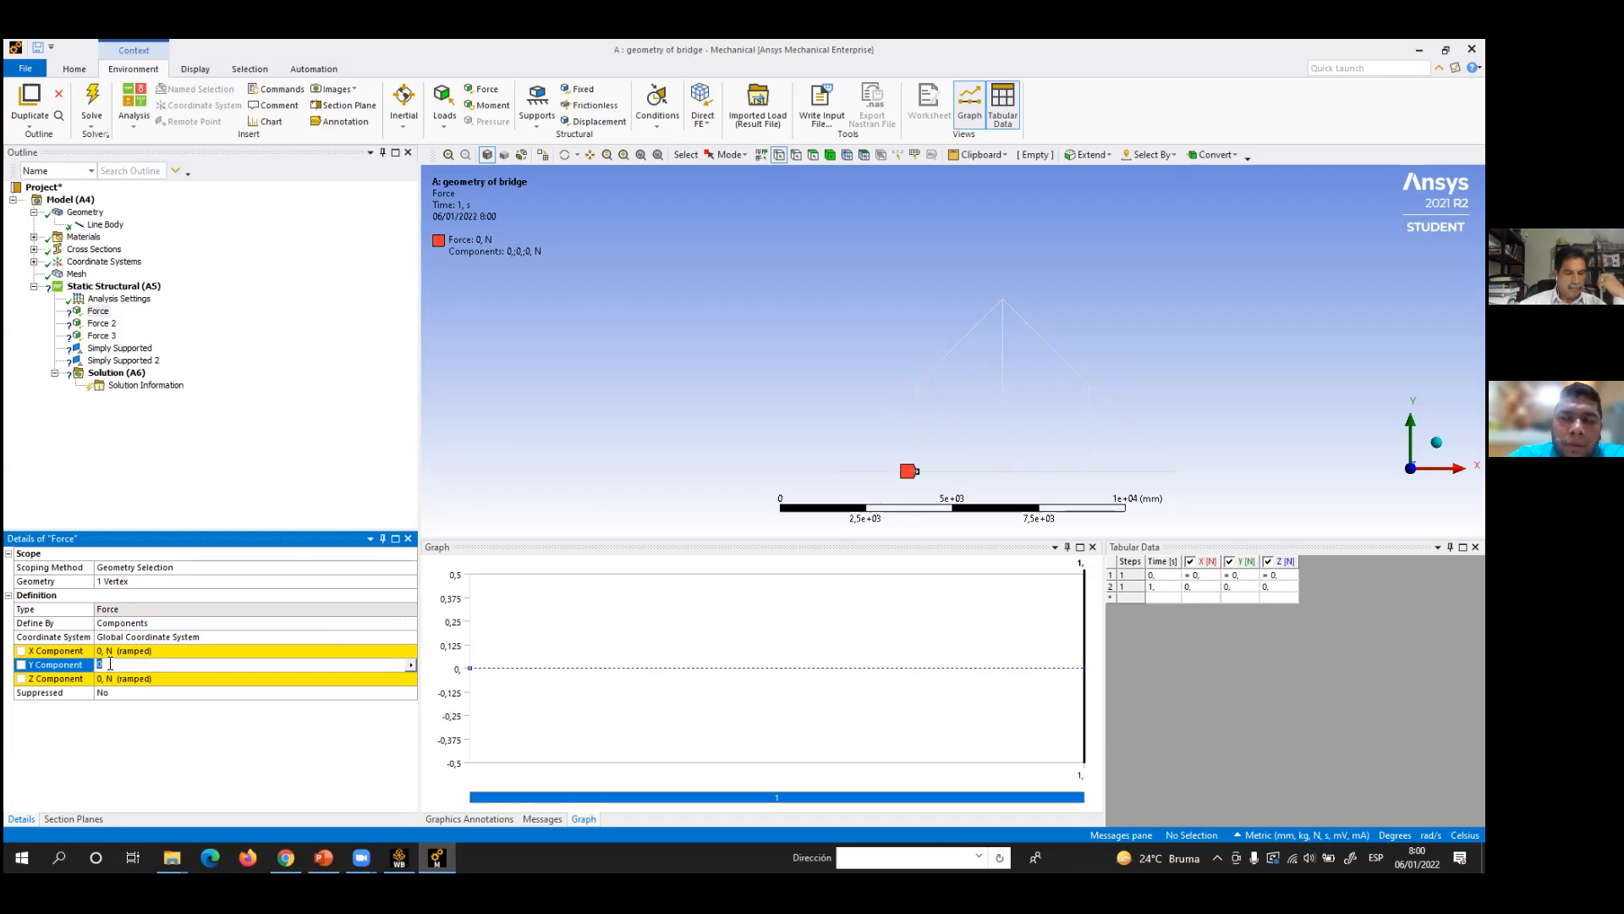
{"action": "type", "text": "-"}
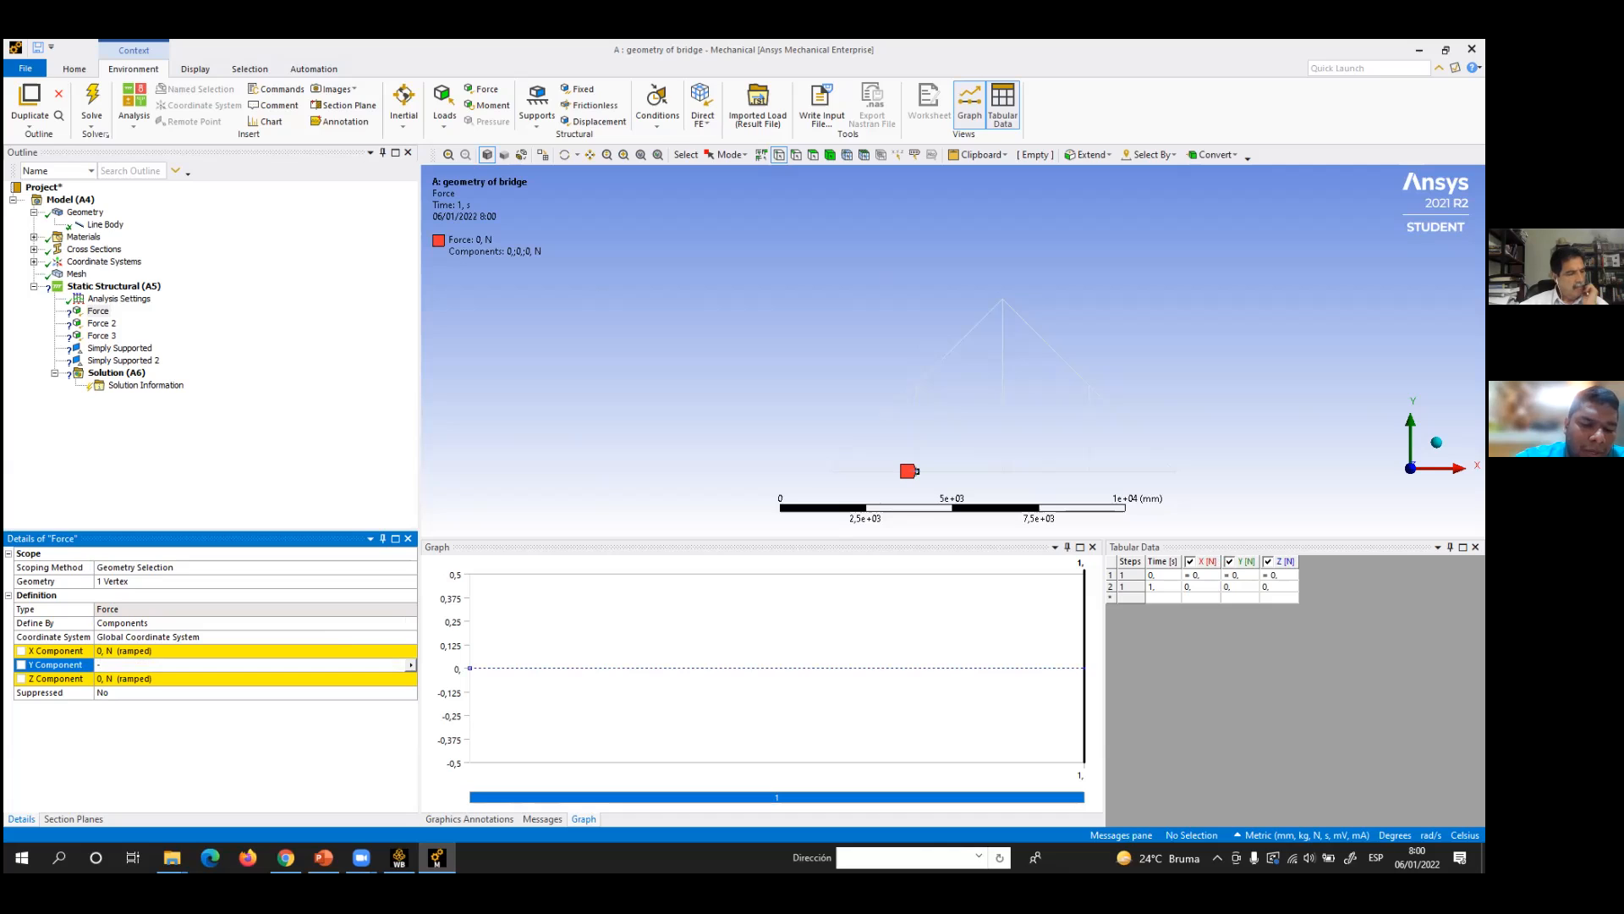
{"action": "type", "text": "74800 N (ramped"}
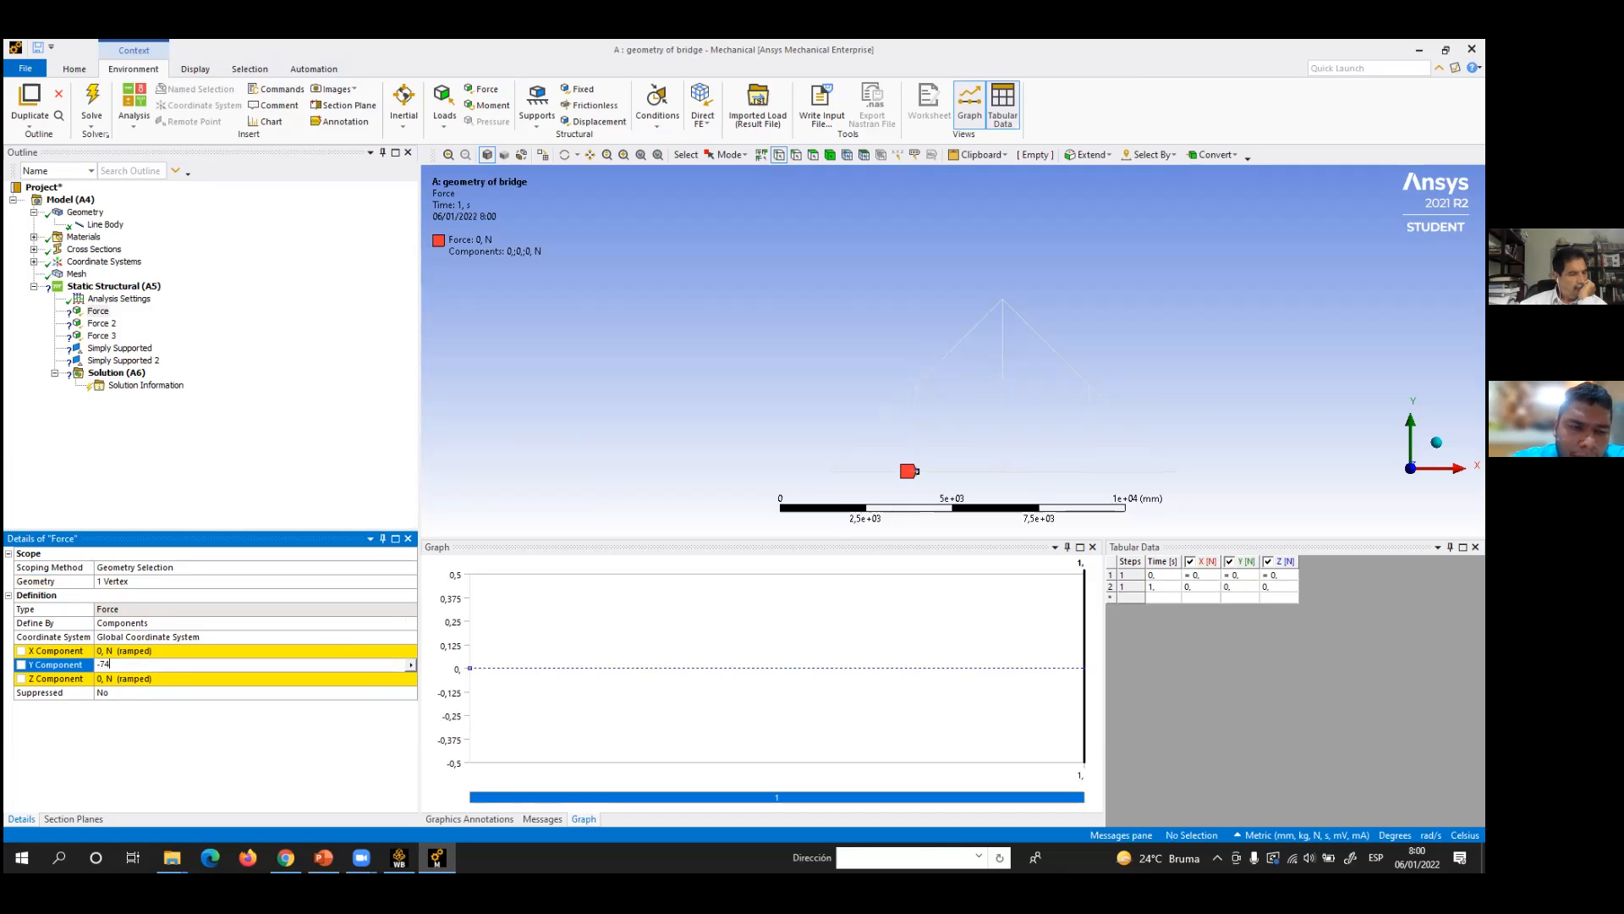
{"action": "left_click", "coordinate": [116, 626]}
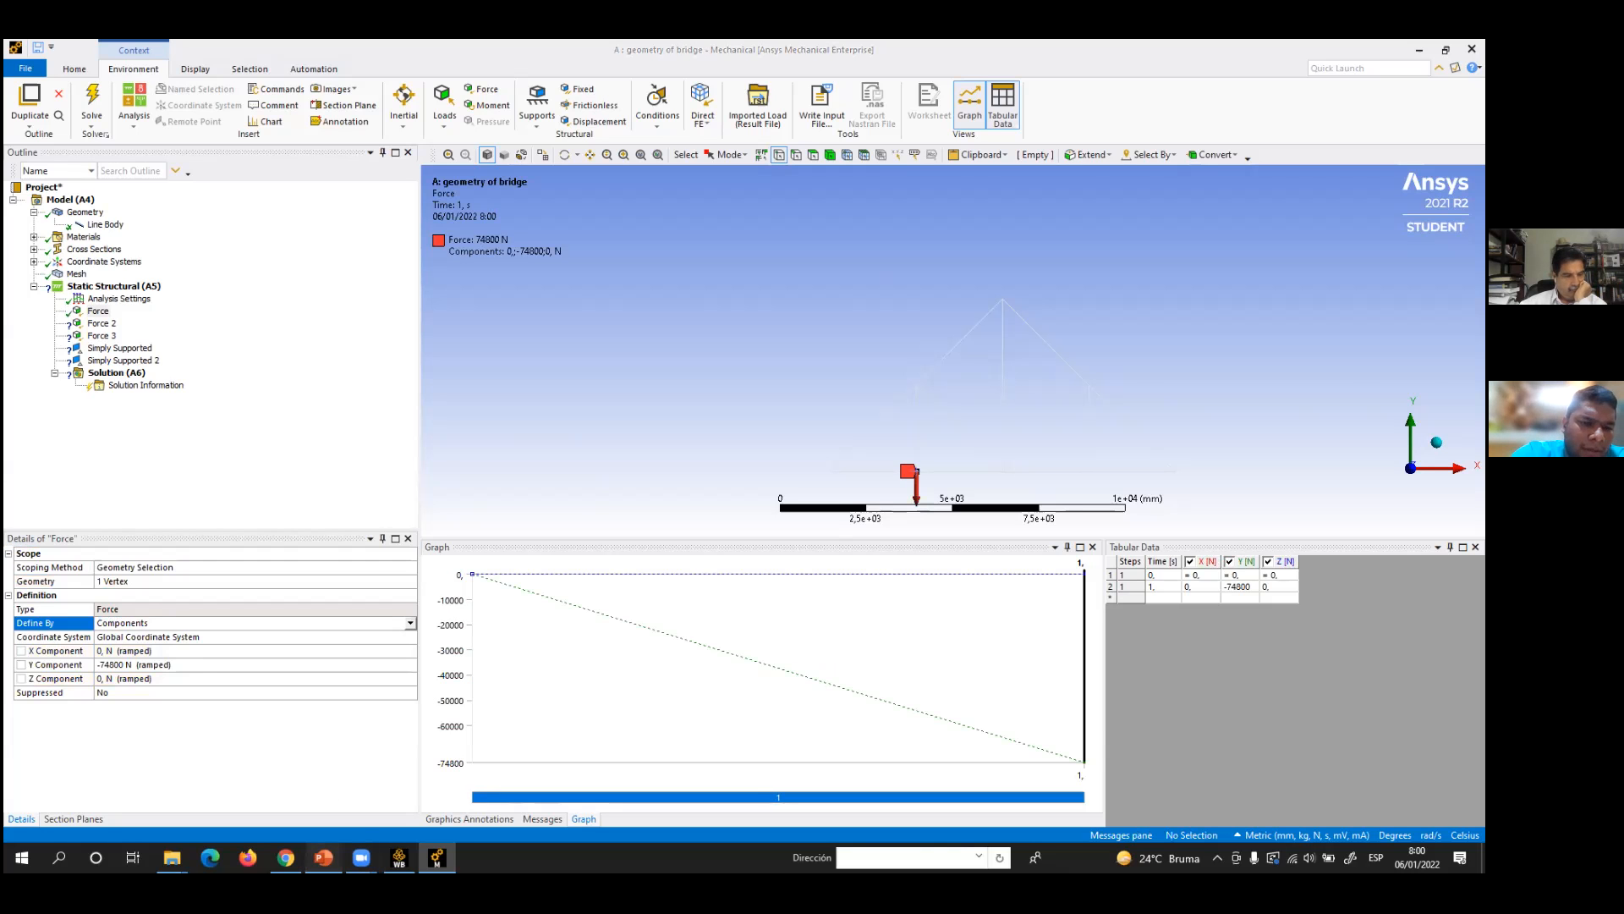
- Check the force value on slide 5 in PowerPoint, then correct the first Force's Y component to -78400 N in Mechanical
{"action": "left_click", "coordinate": [323, 858]}
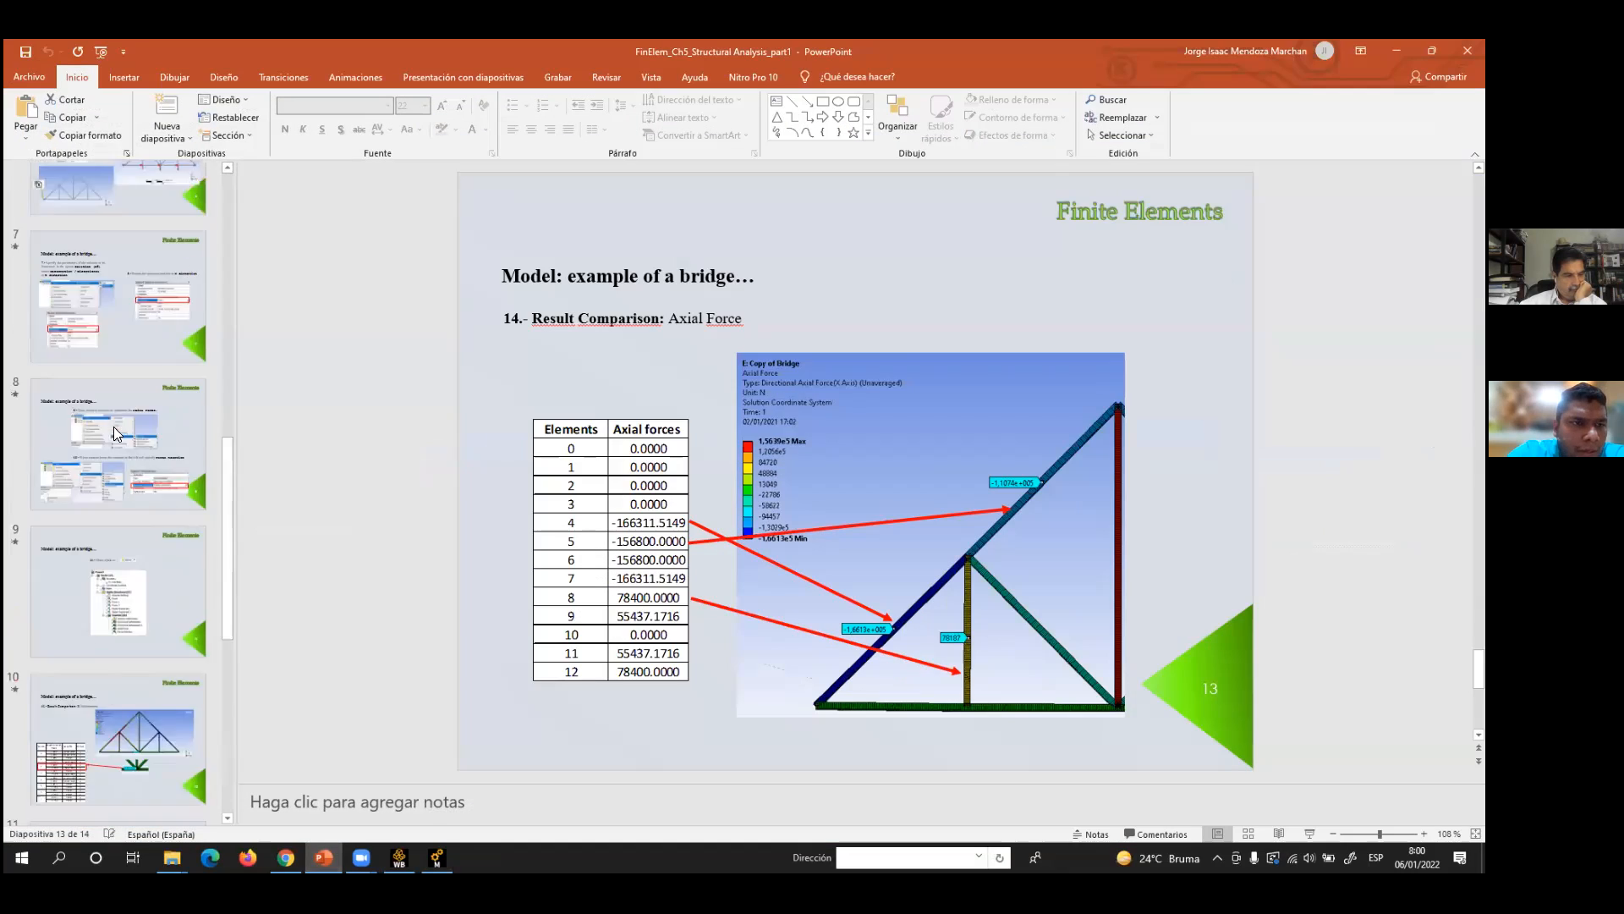
{"action": "scroll", "coordinate": [113, 427], "scroll_direction": "up", "scroll_amount": 10}
{"action": "left_click", "coordinate": [114, 500]}
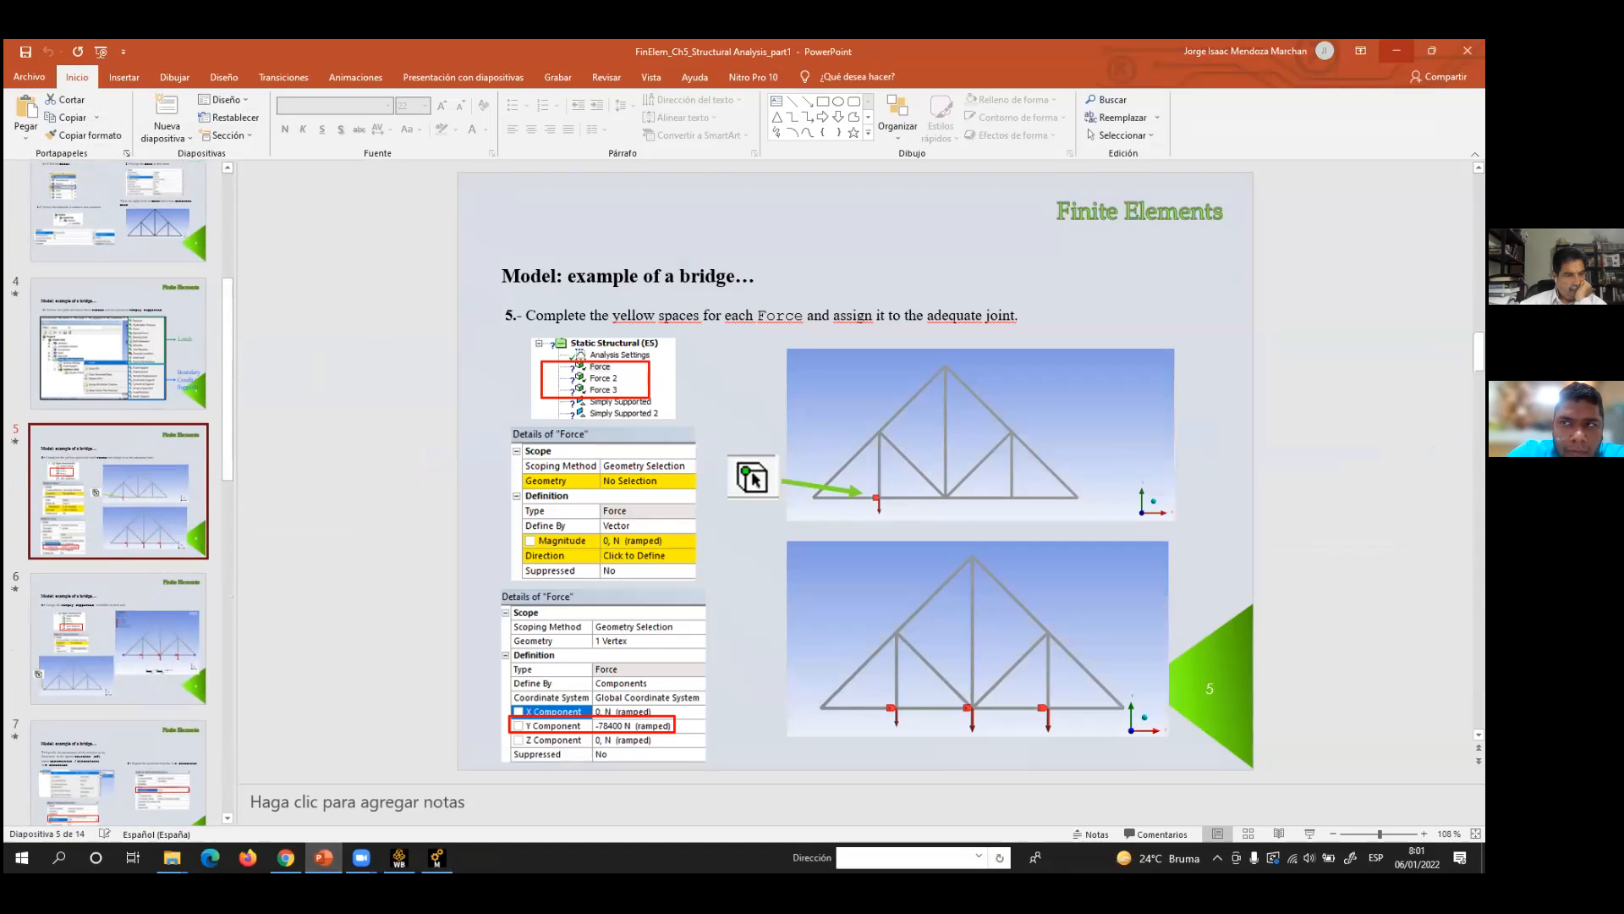
{"action": "left_click", "coordinate": [1395, 51]}
{"action": "left_click", "coordinate": [114, 665]}
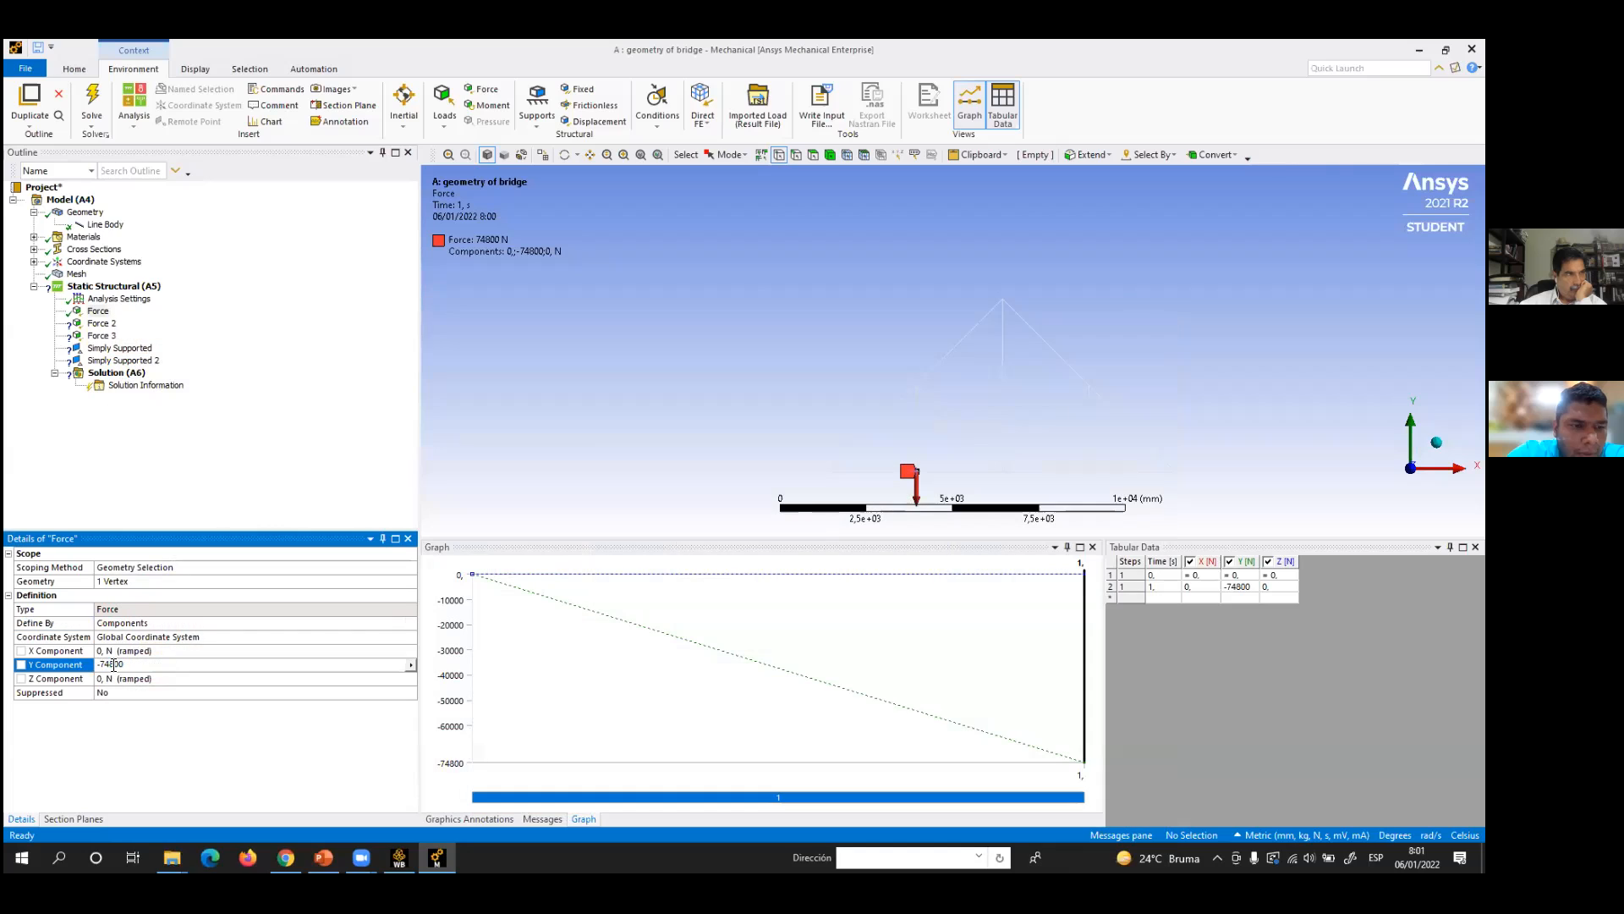
{"action": "key", "text": "BackSpace"}
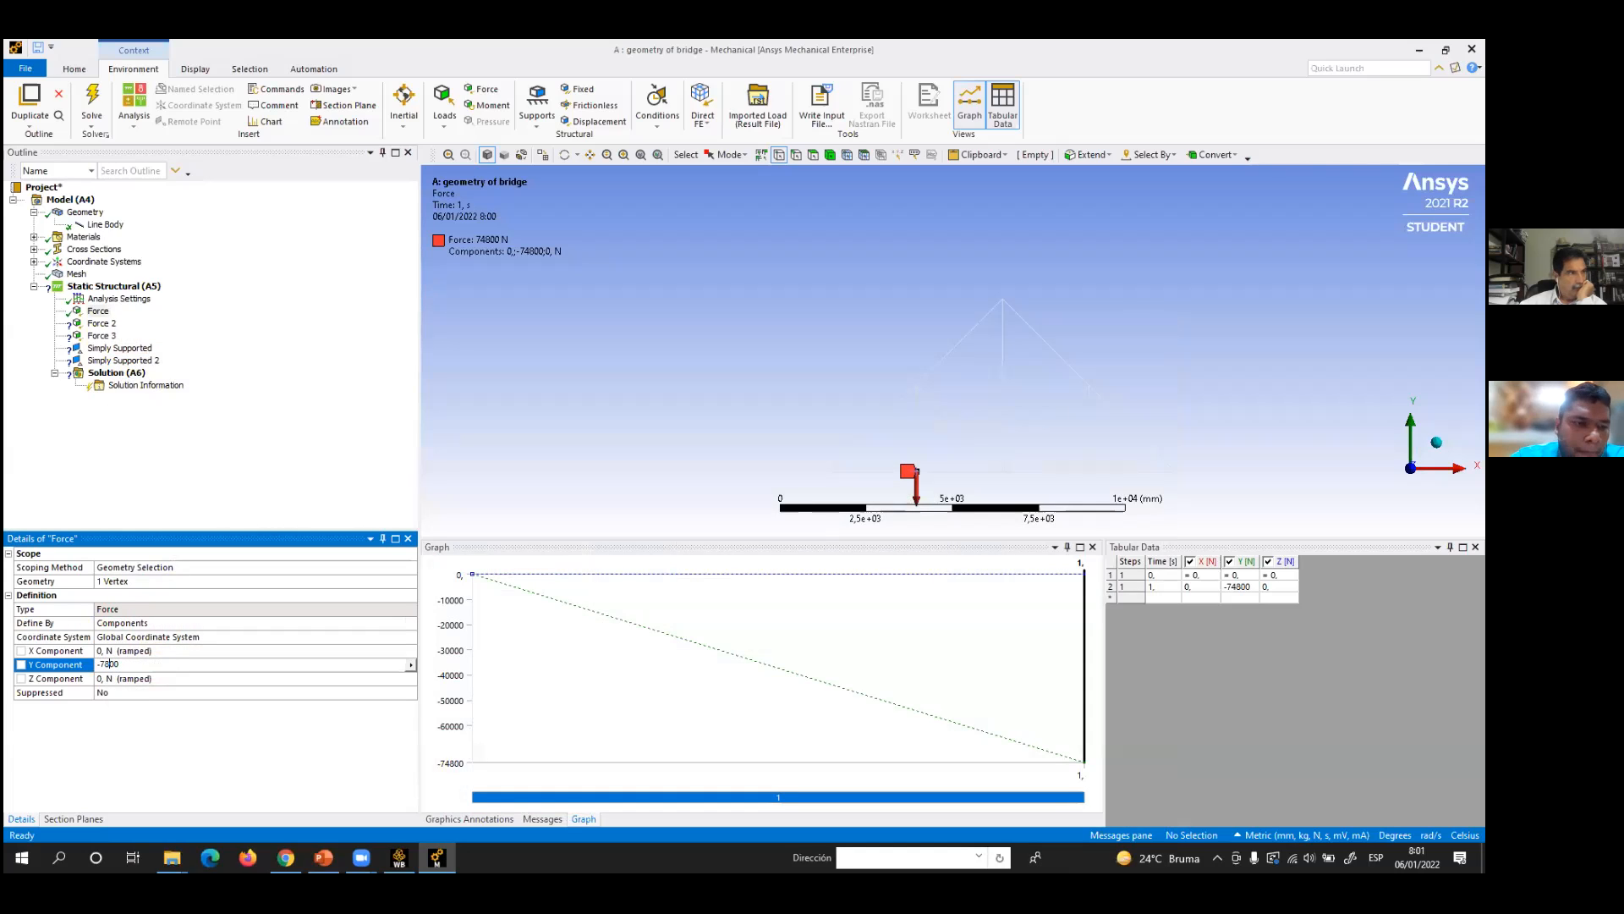
{"action": "left_click", "coordinate": [189, 633]}
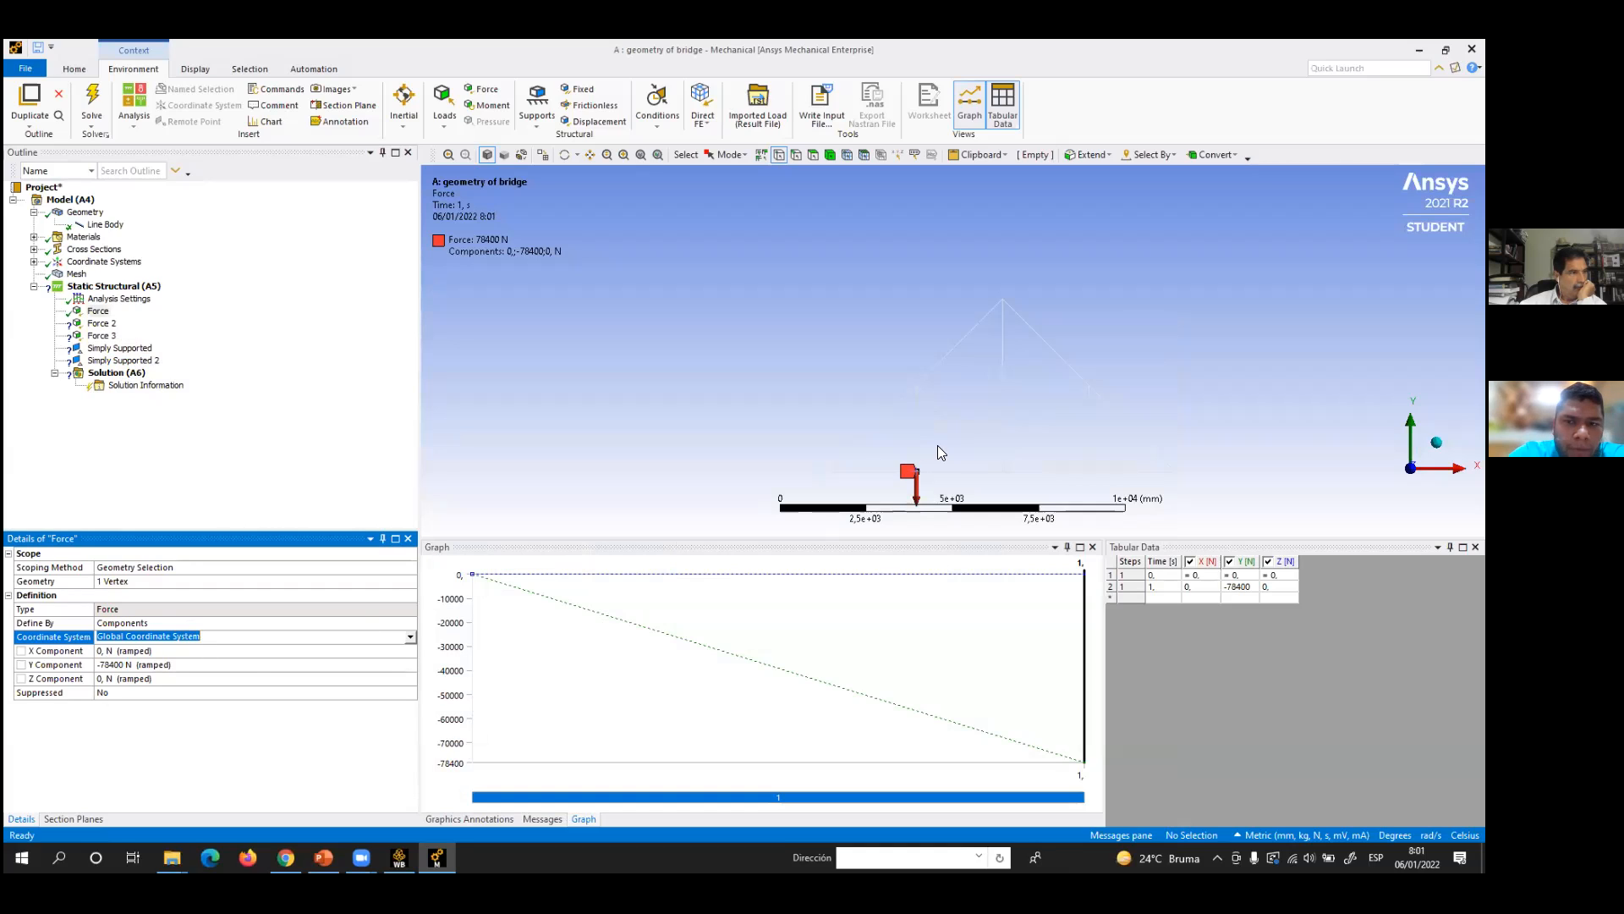
- Scope Force 2 to the middle bottom-chord joint vertex at X 5000 mm
{"action": "left_click", "coordinate": [109, 326]}
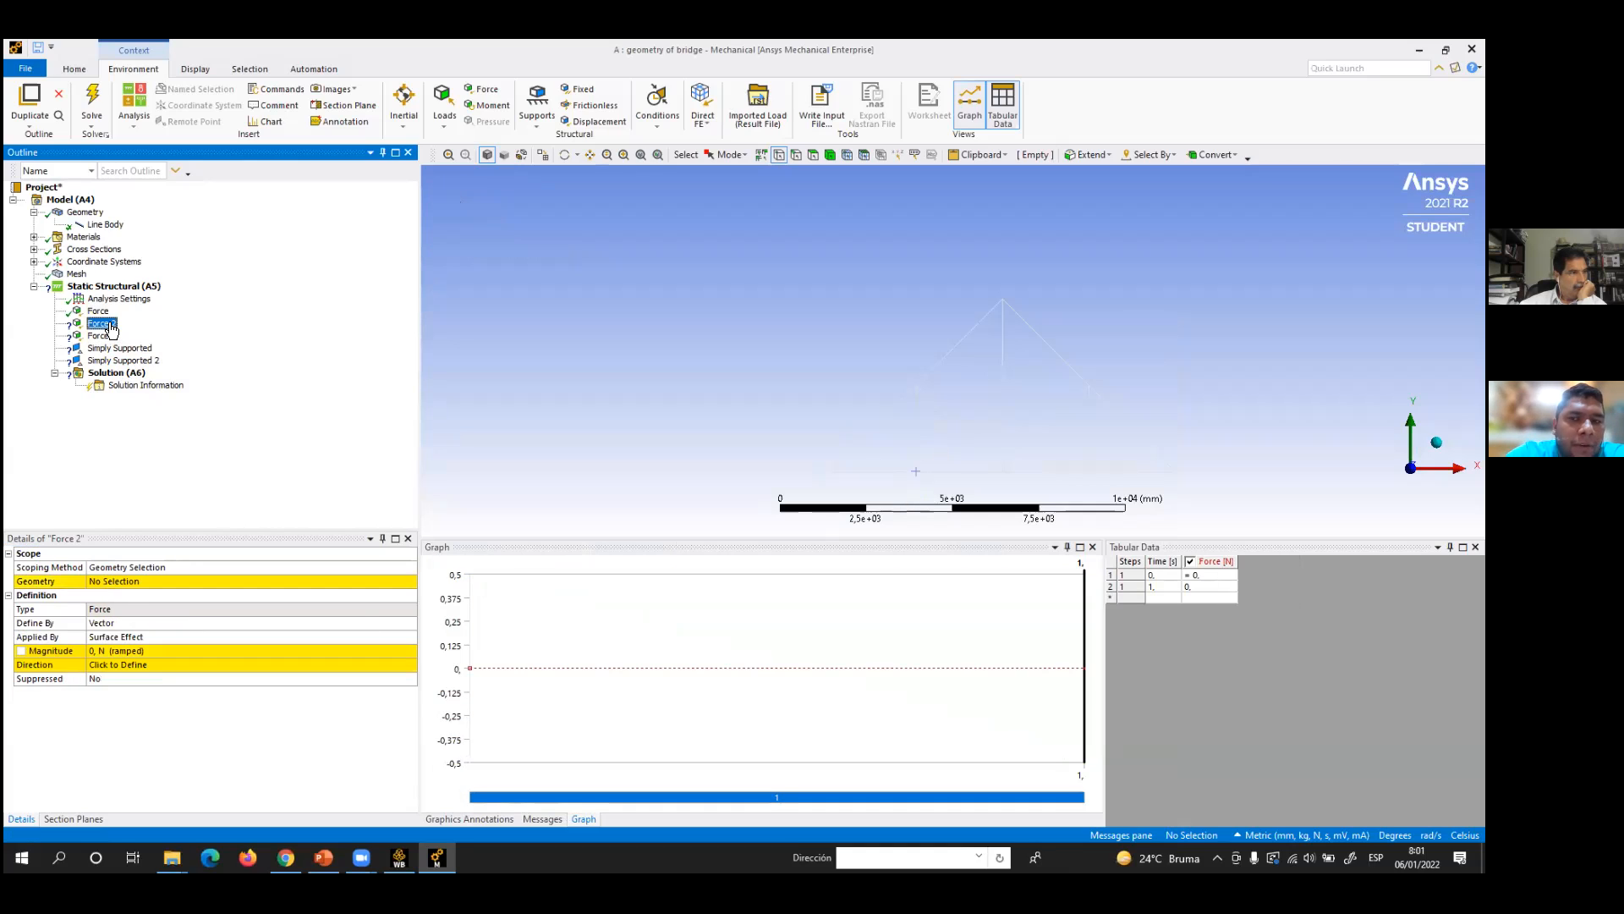
{"action": "left_click", "coordinate": [1002, 471]}
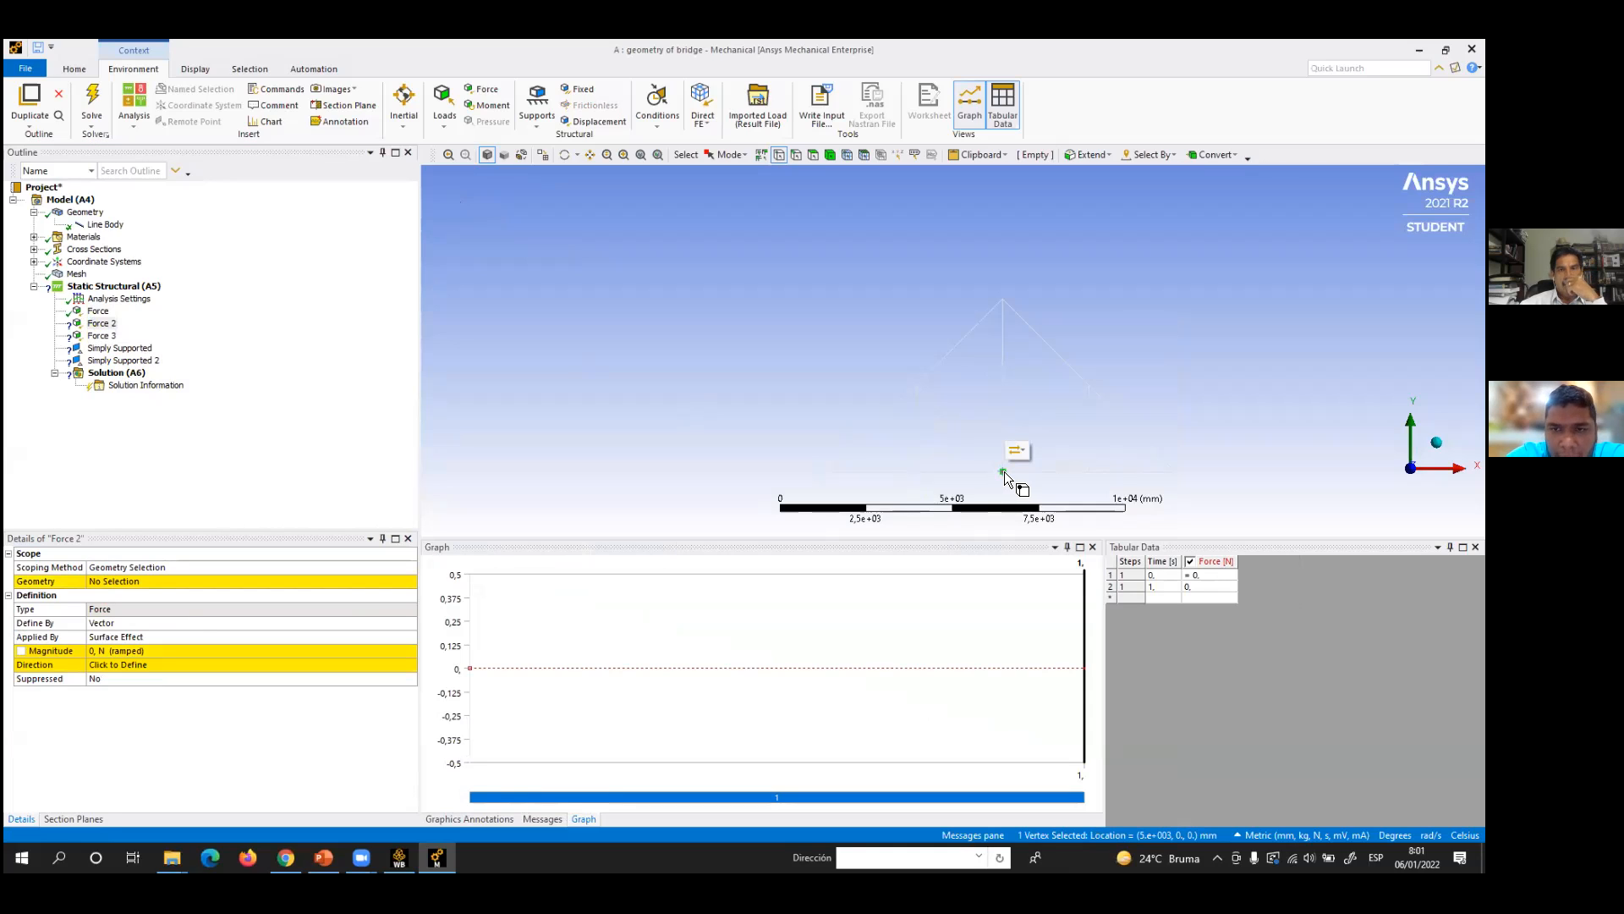
{"action": "left_click", "coordinate": [161, 582]}
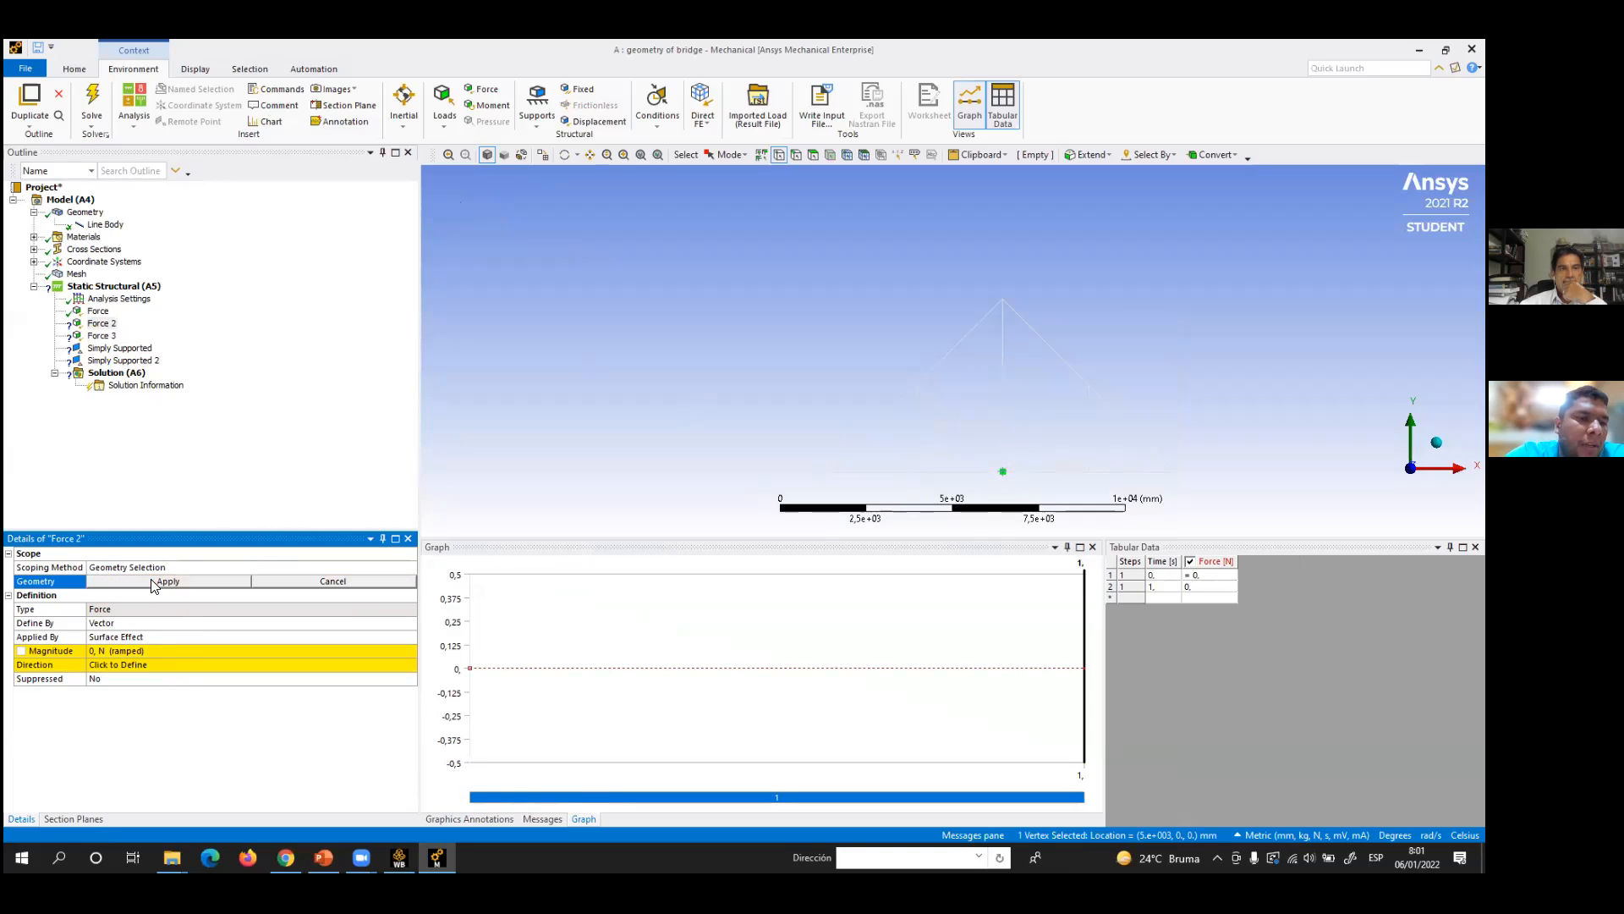
{"action": "left_click", "coordinate": [155, 583]}
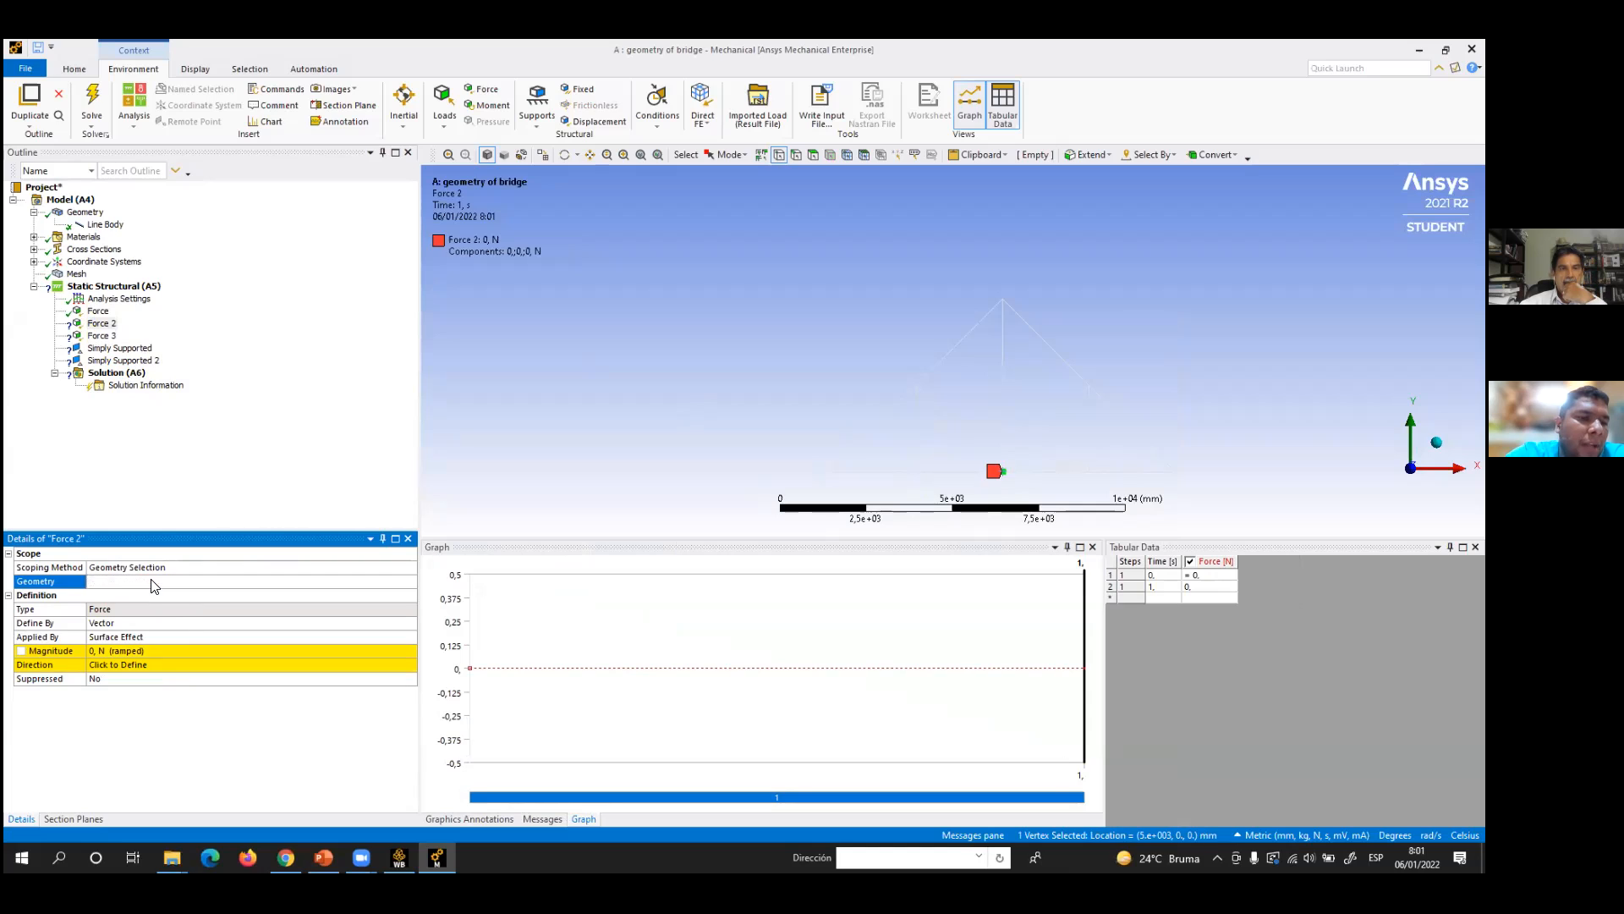
- Define Force 2 by components with a Y component of -78400 N
{"action": "left_click", "coordinate": [409, 623]}
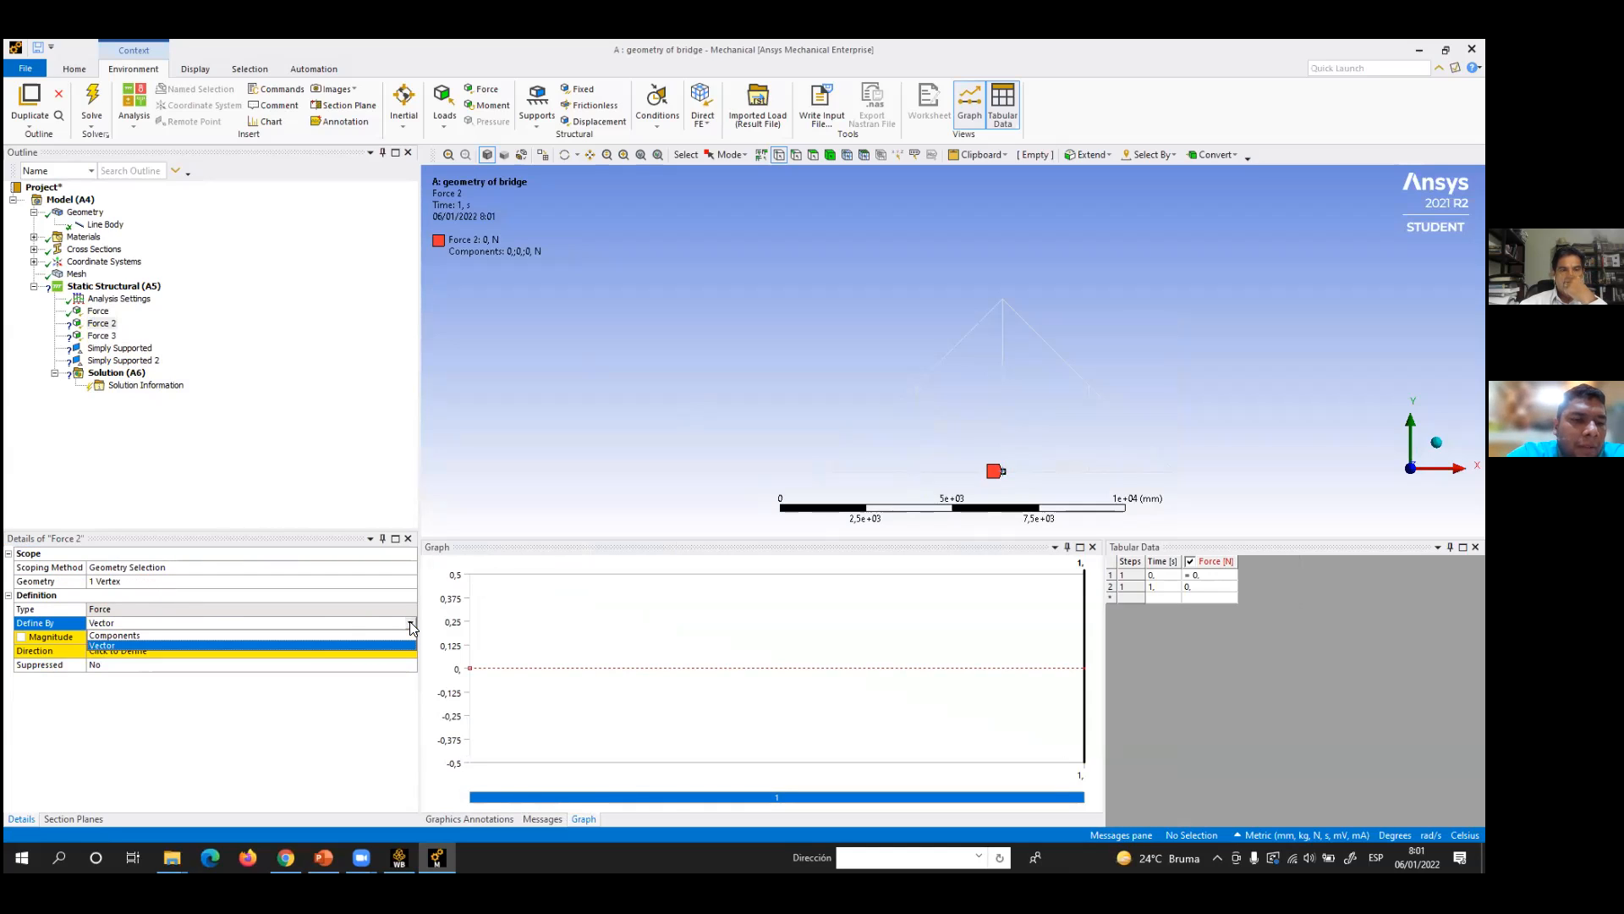
{"action": "left_click", "coordinate": [304, 636]}
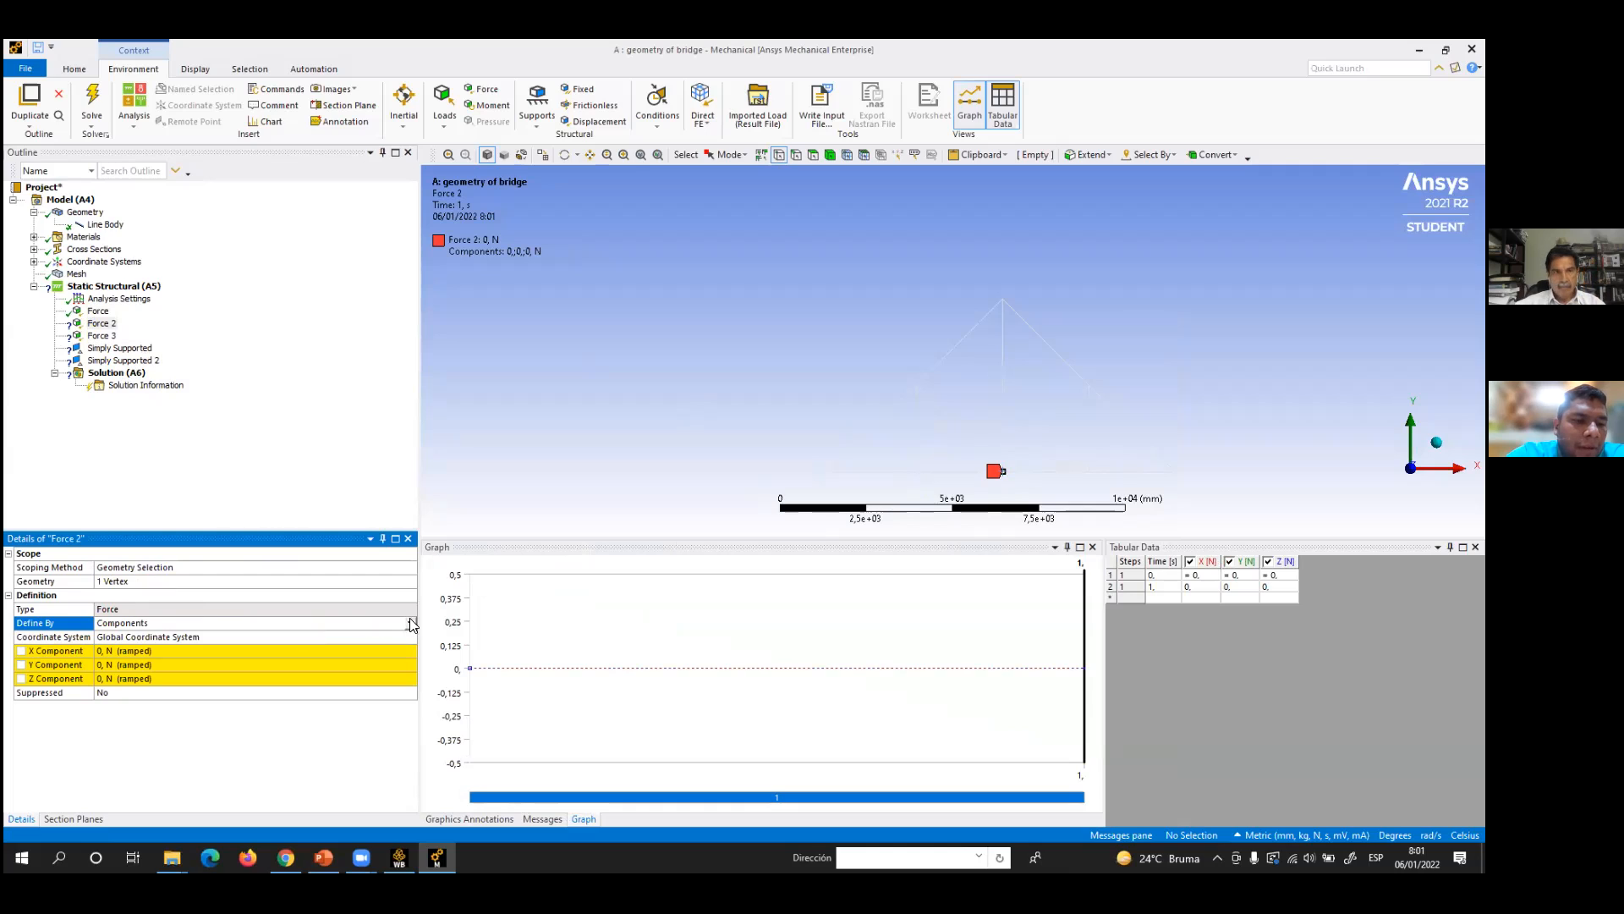
{"action": "left_click", "coordinate": [163, 665]}
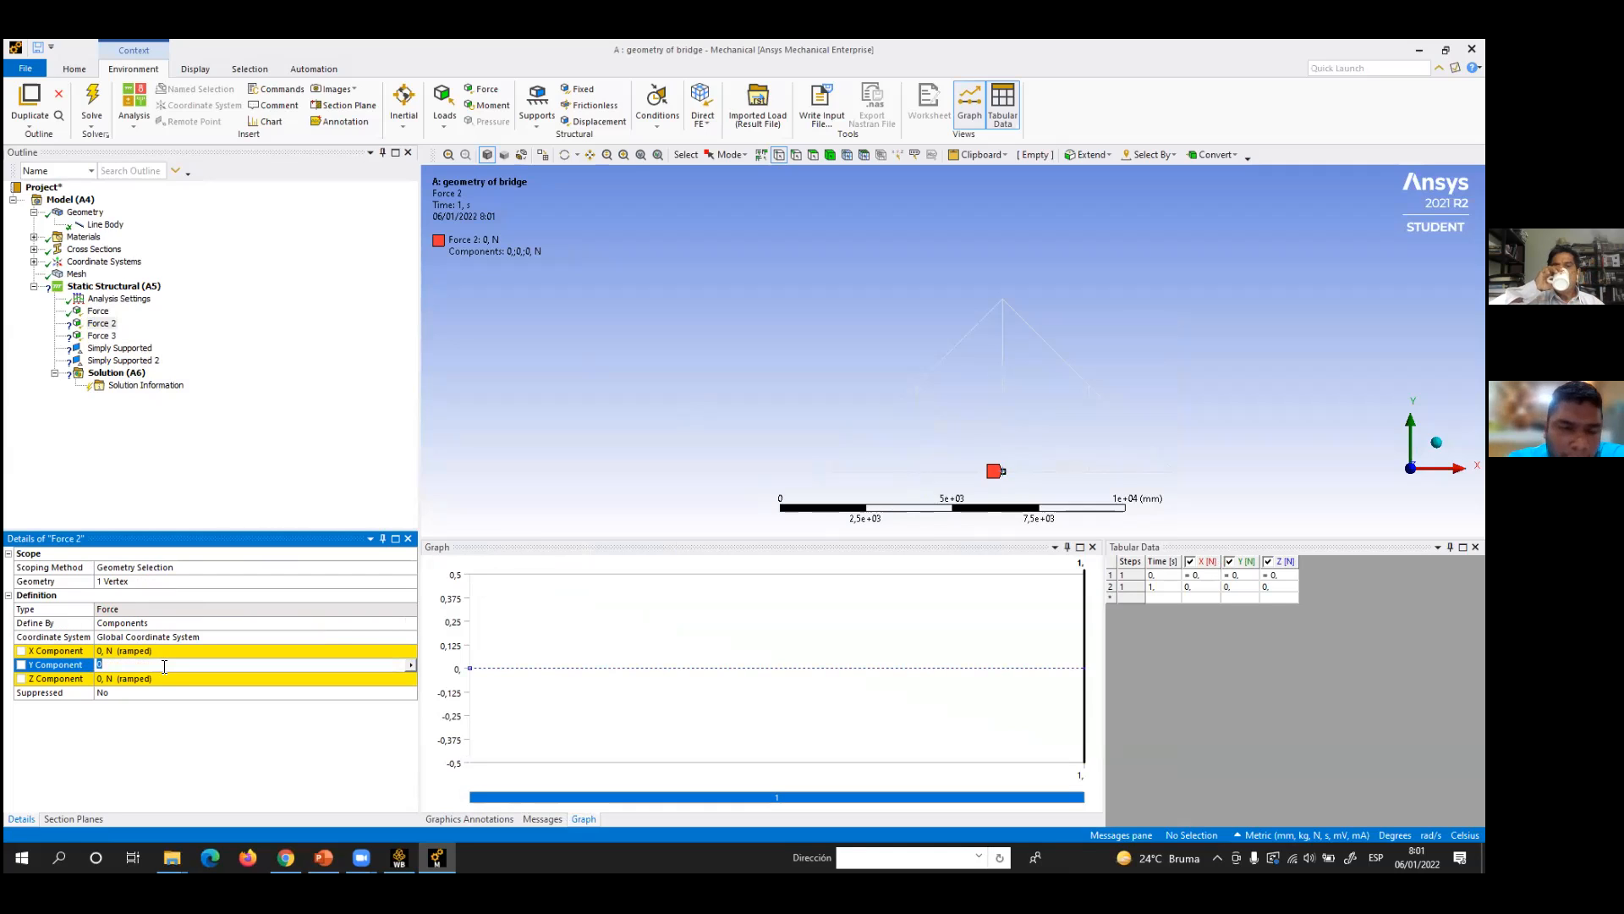
{"action": "type", "text": "-7"}
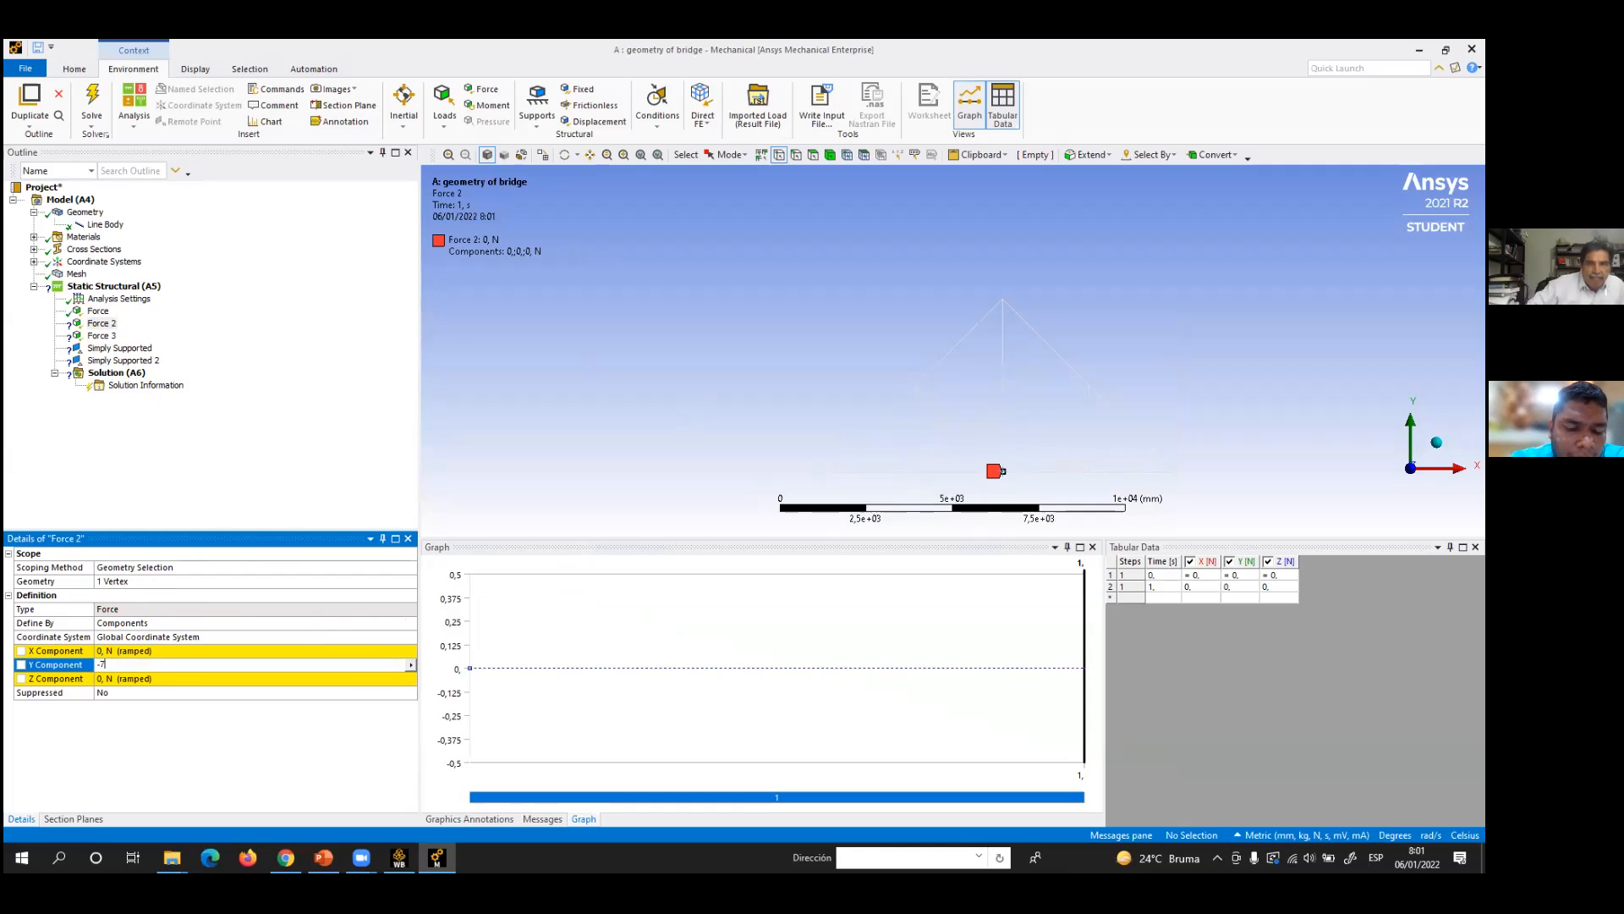
{"action": "type", "text": "8400"}
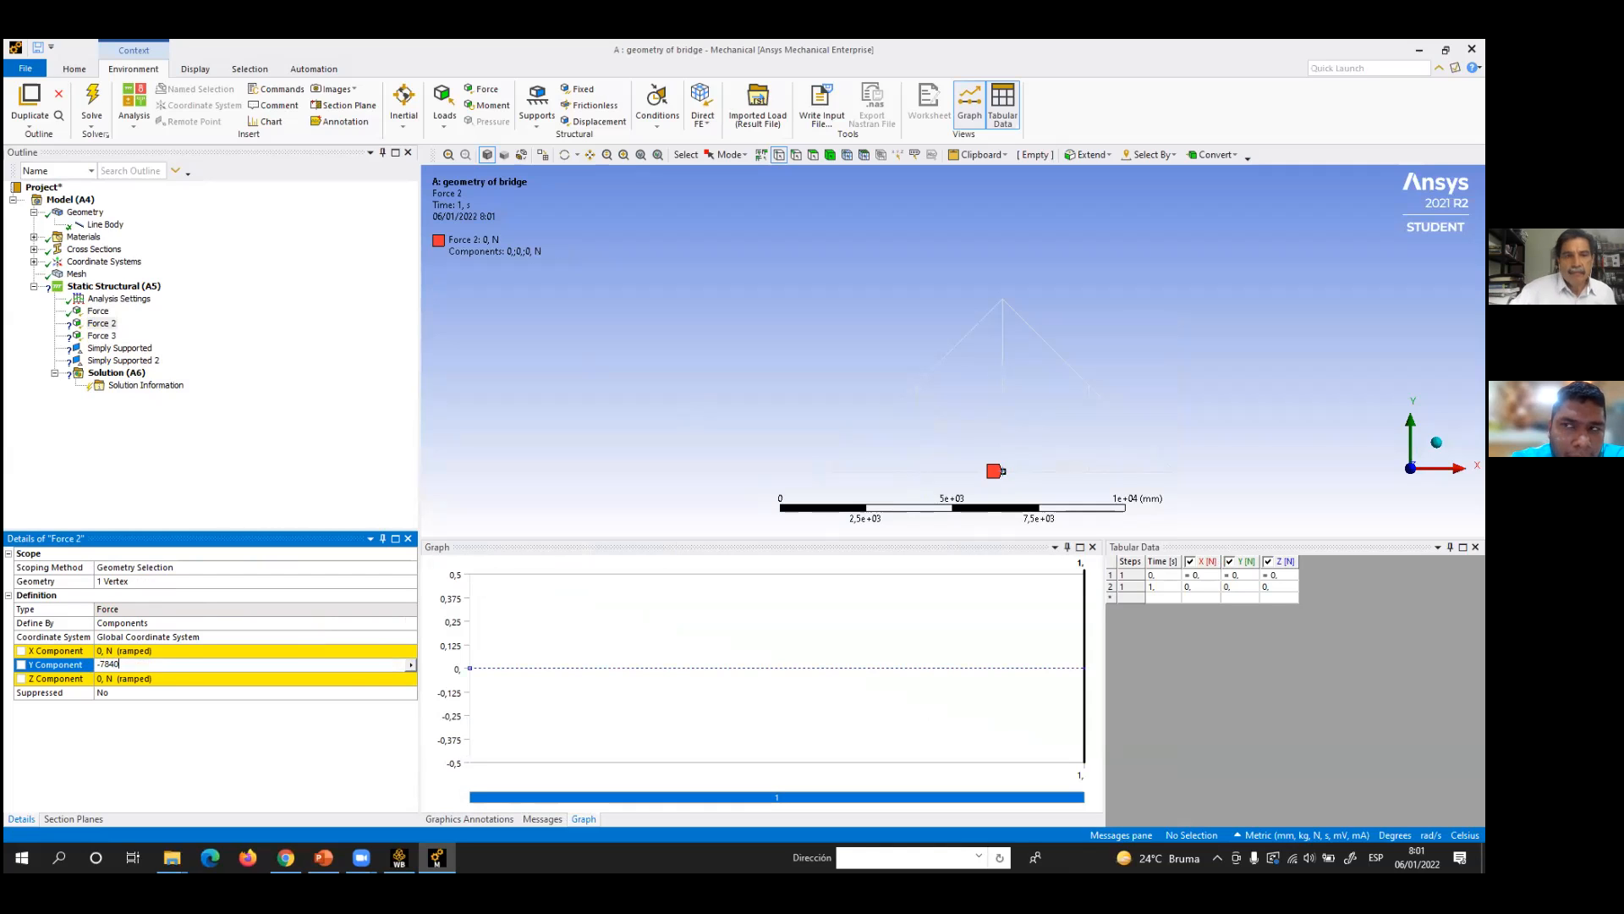
- Scope Force 3 to the bottom-chord joint vertex at X 7500 mm and define it by components
{"action": "left_click", "coordinate": [100, 337]}
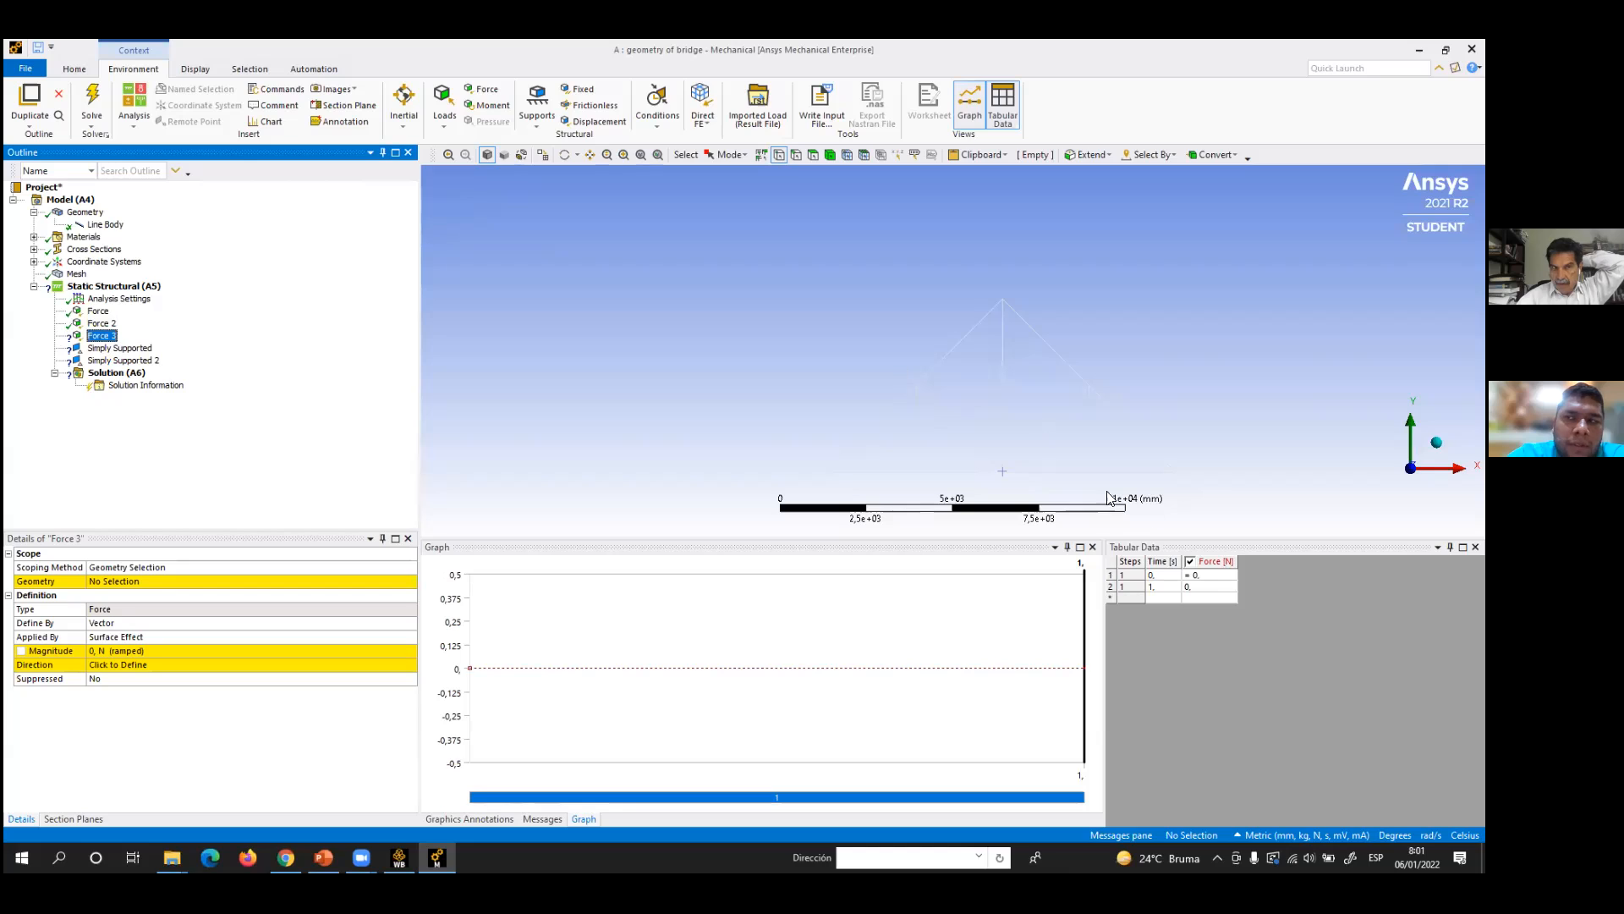
{"action": "left_click", "coordinate": [1089, 470]}
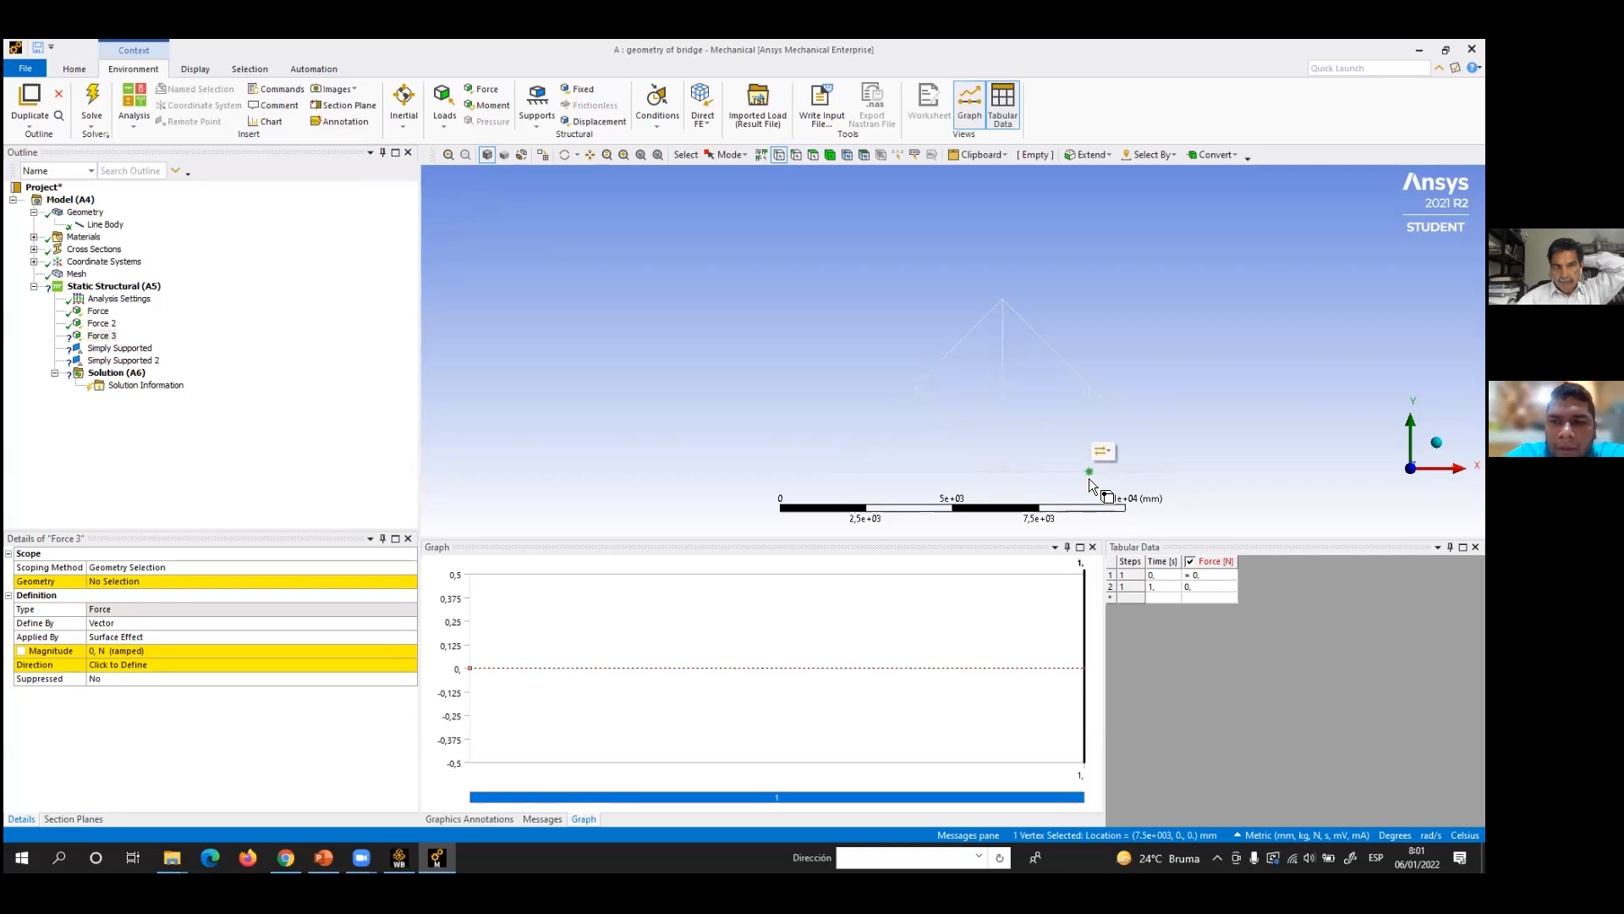
{"action": "left_click", "coordinate": [131, 582]}
{"action": "left_click", "coordinate": [131, 582]}
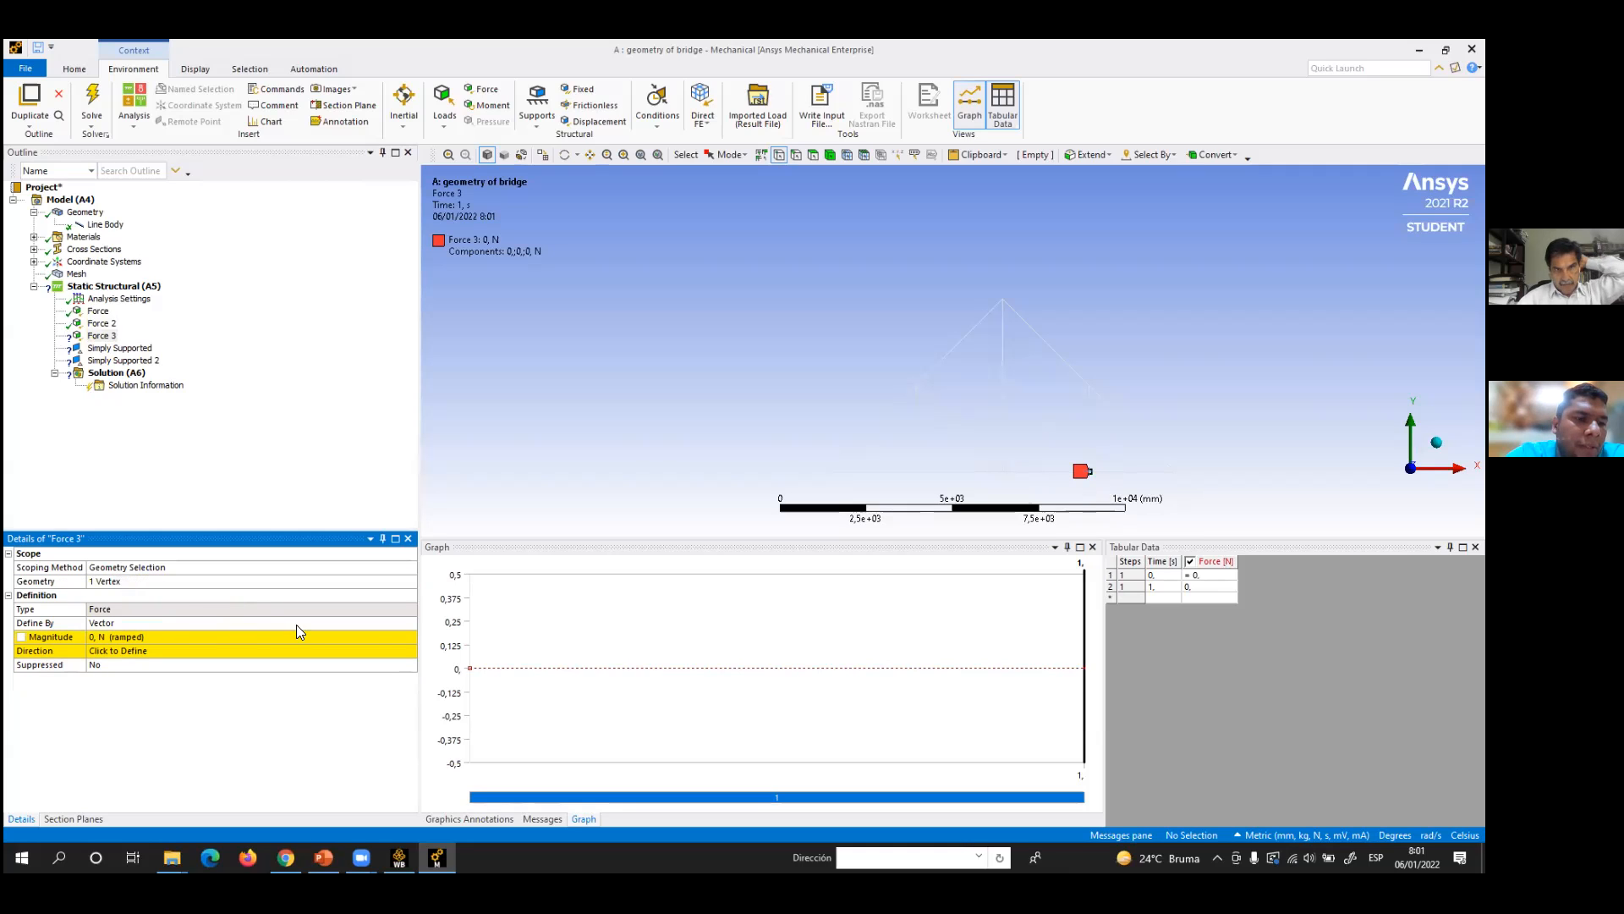
{"action": "left_click", "coordinate": [409, 624]}
{"action": "left_click", "coordinate": [384, 639]}
{"action": "left_click", "coordinate": [409, 623]}
{"action": "left_click", "coordinate": [389, 650]}
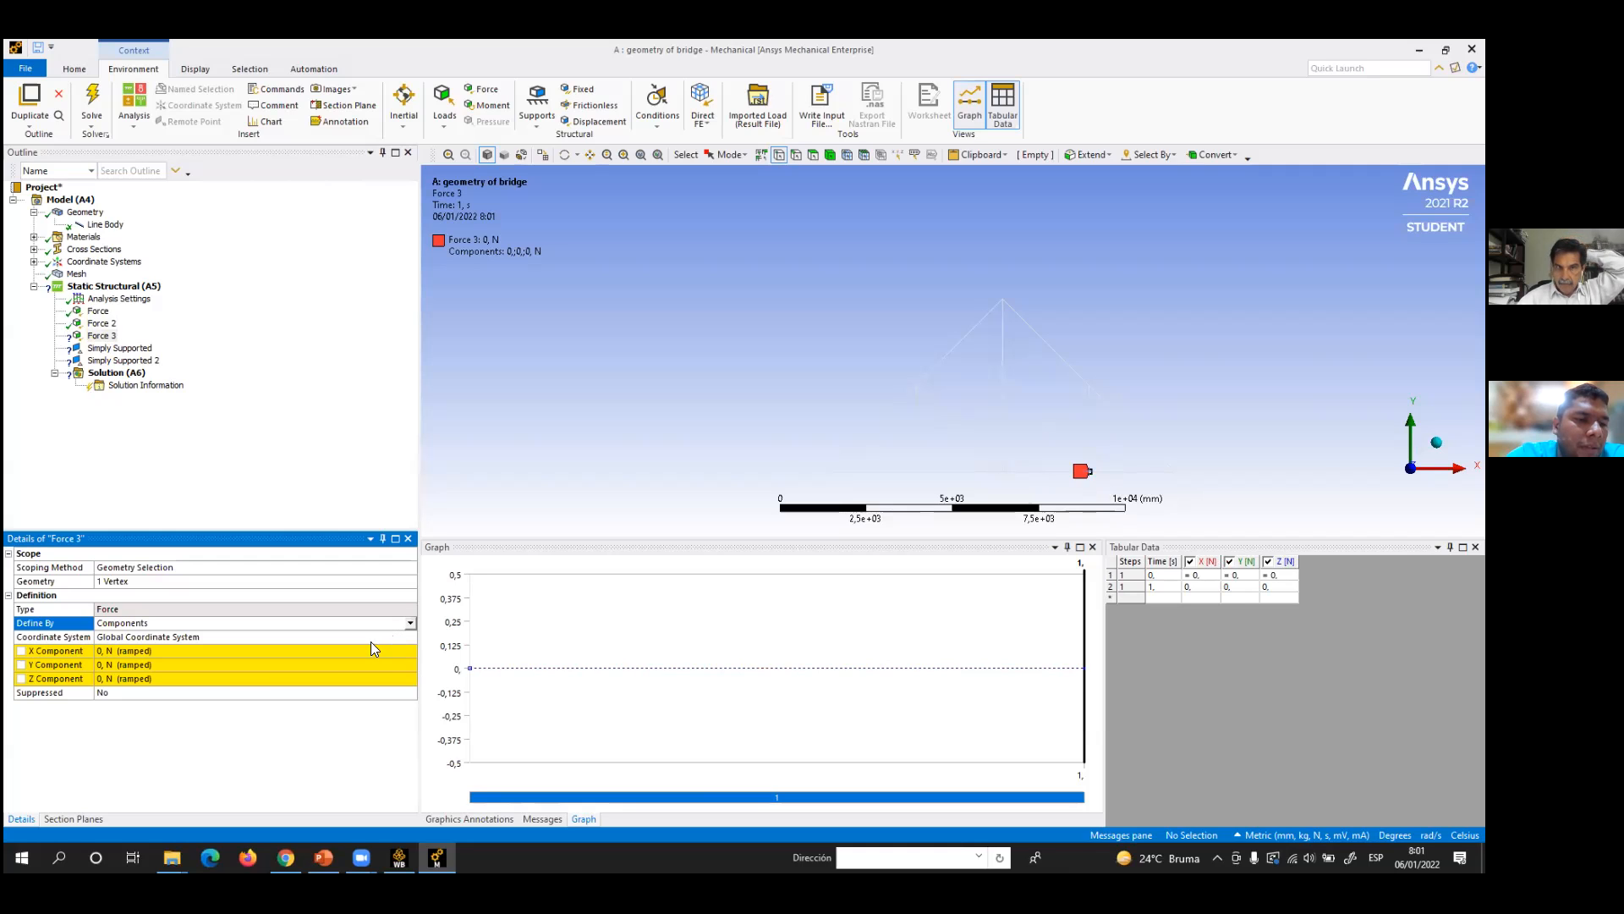
- Set the Y component of Force 3 to -78400 N
{"action": "left_click", "coordinate": [245, 667]}
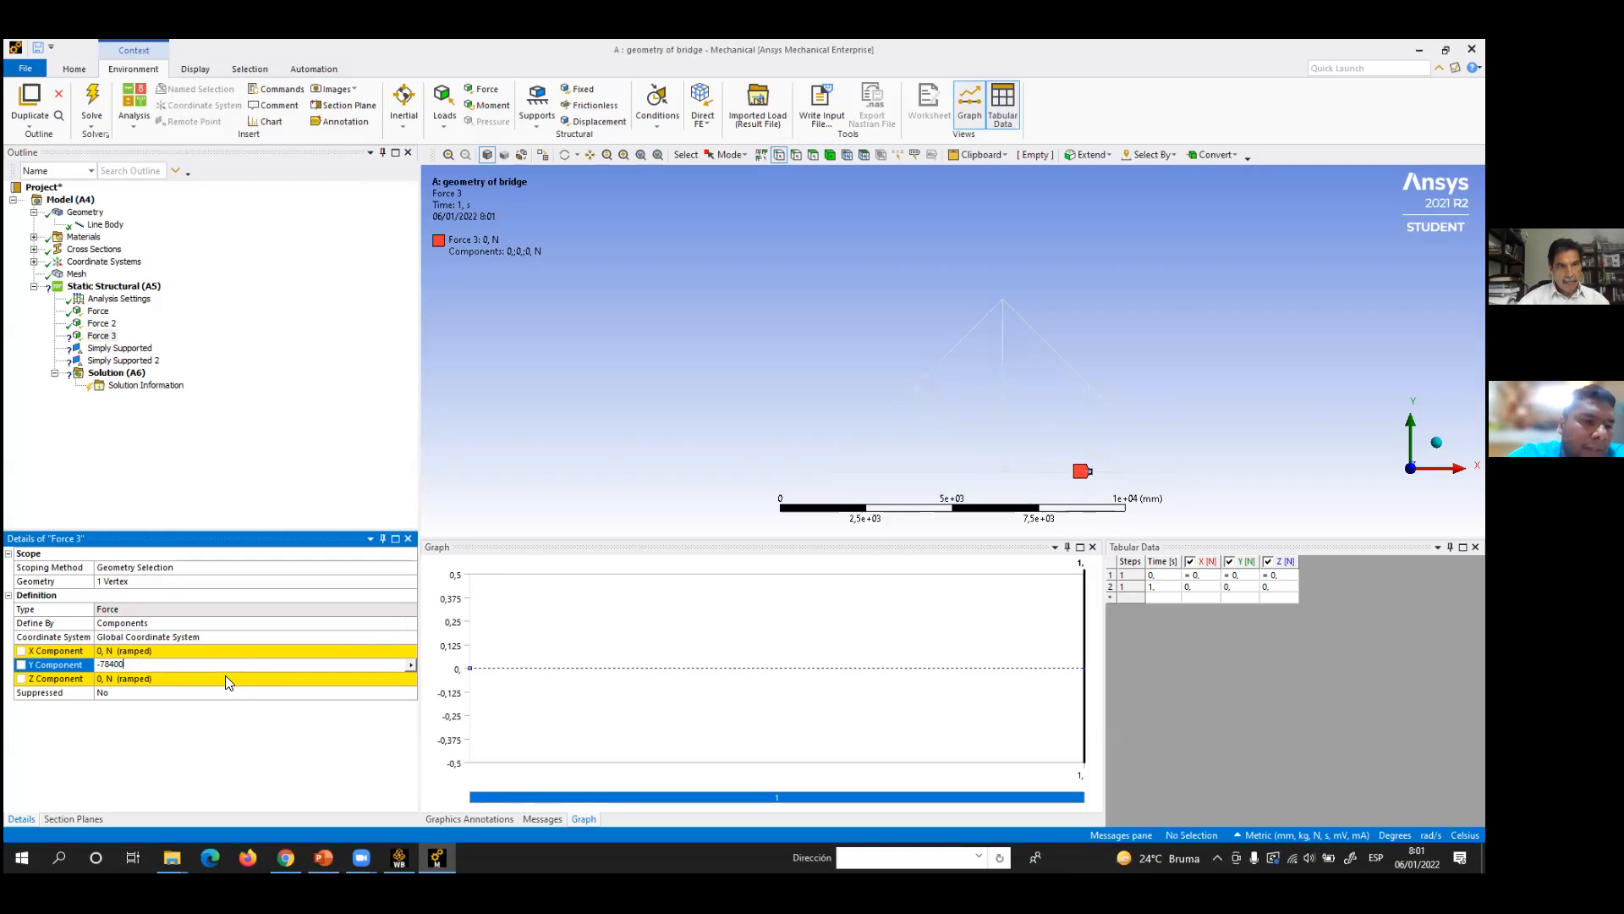
{"action": "left_click", "coordinate": [238, 639]}
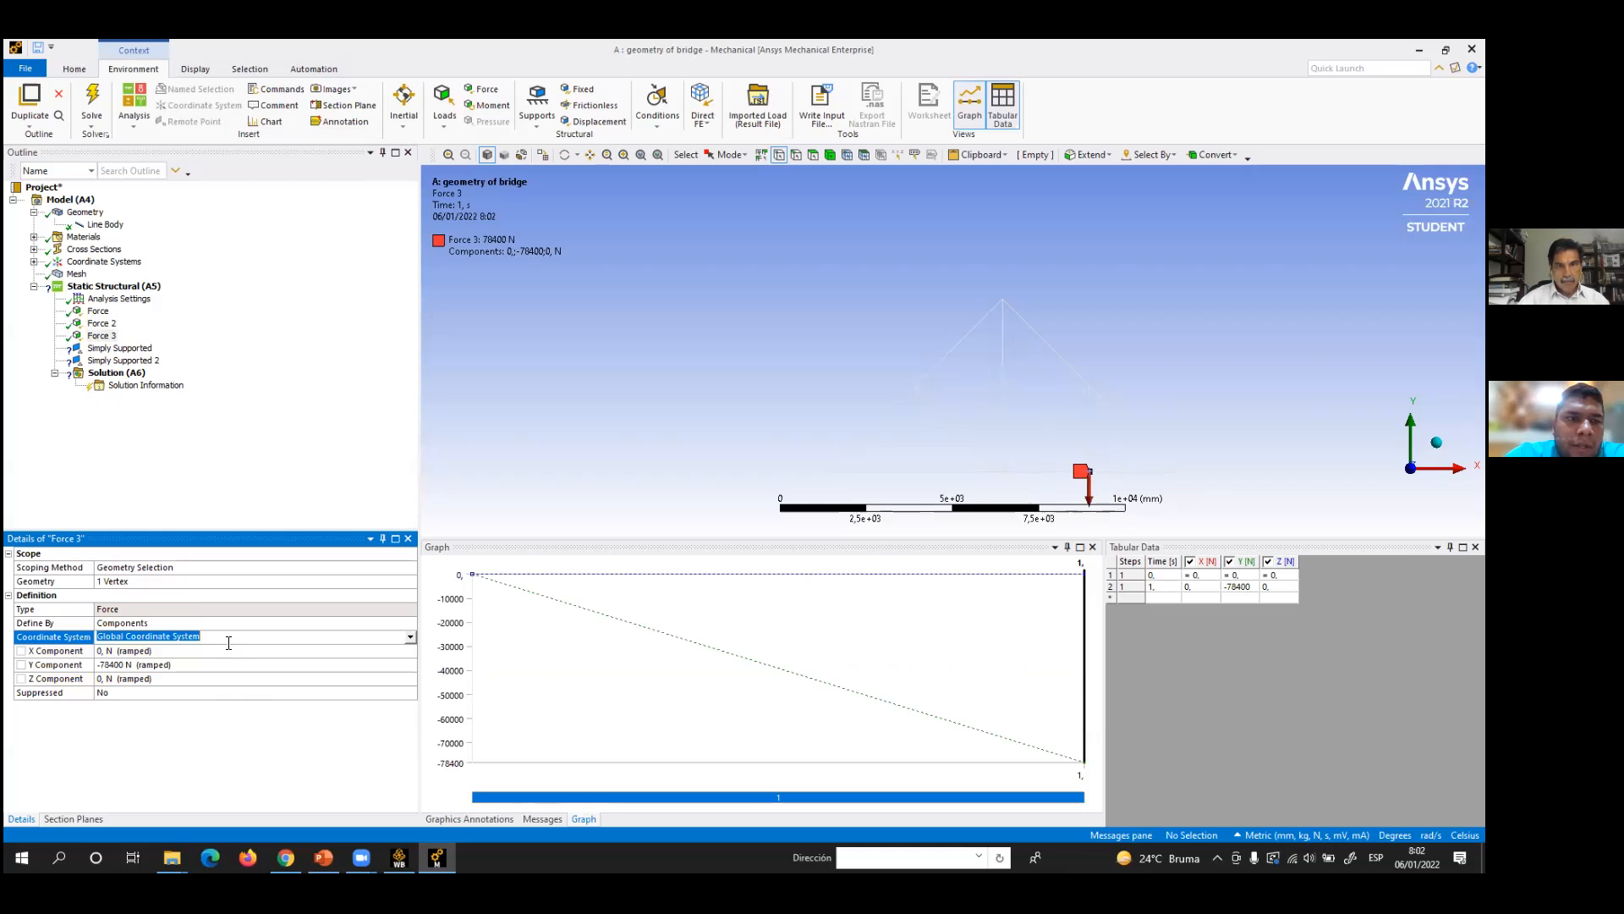
- Rename the first simply supported condition as "Simply Supported left end"
{"action": "left_click", "coordinate": [120, 348]}
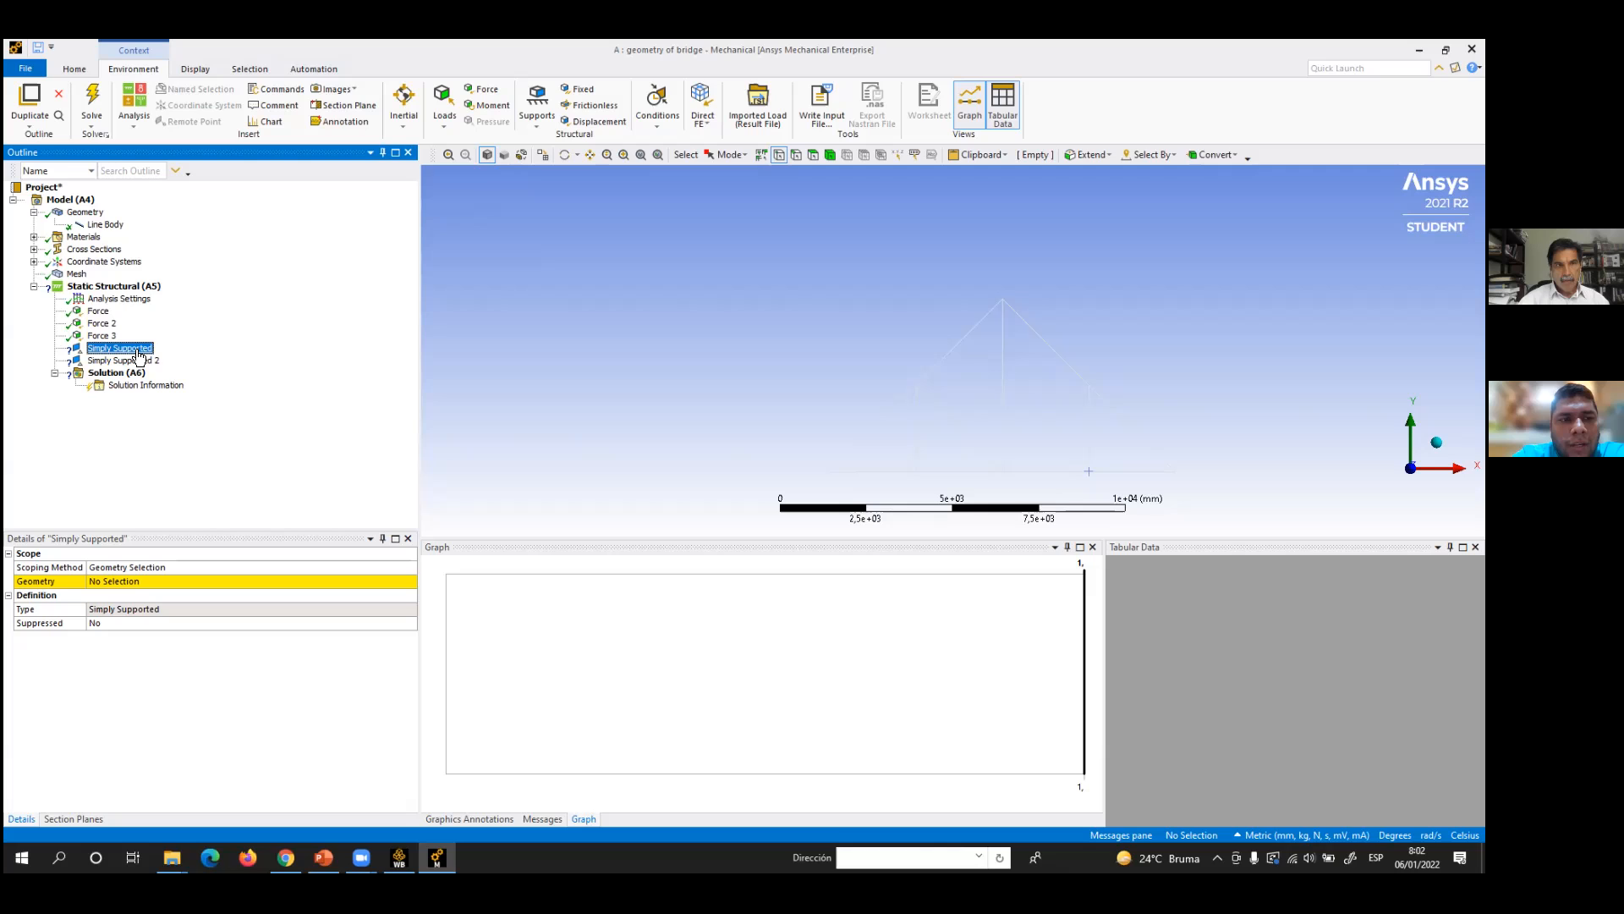
{"action": "right_click", "coordinate": [139, 354]}
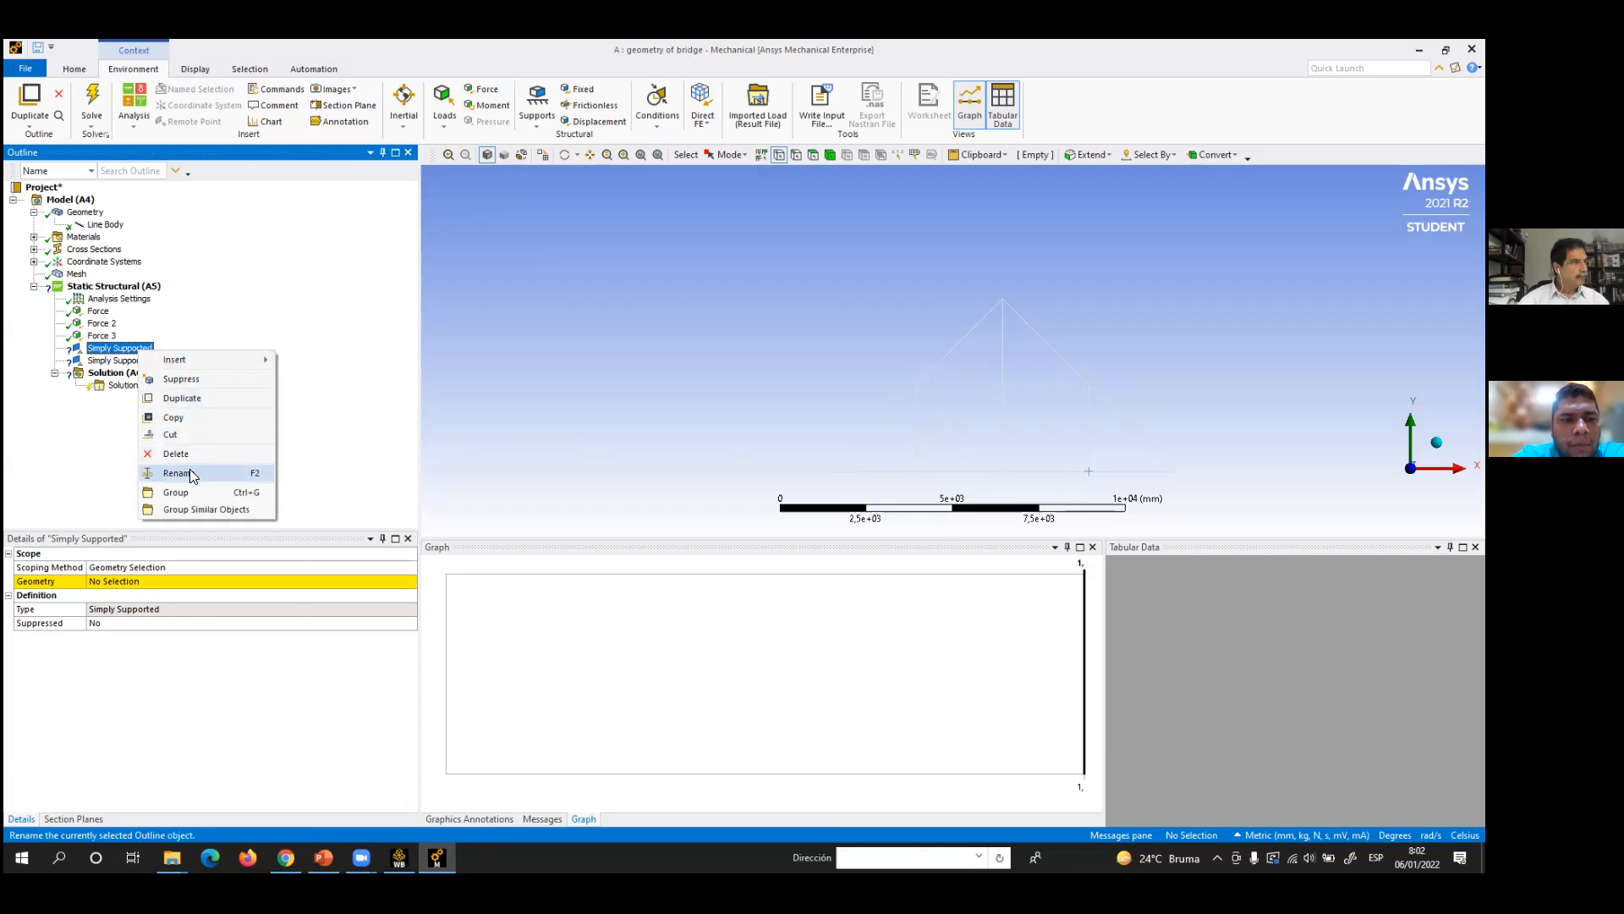
{"action": "left_click", "coordinate": [192, 471]}
{"action": "left_click", "coordinate": [160, 352]}
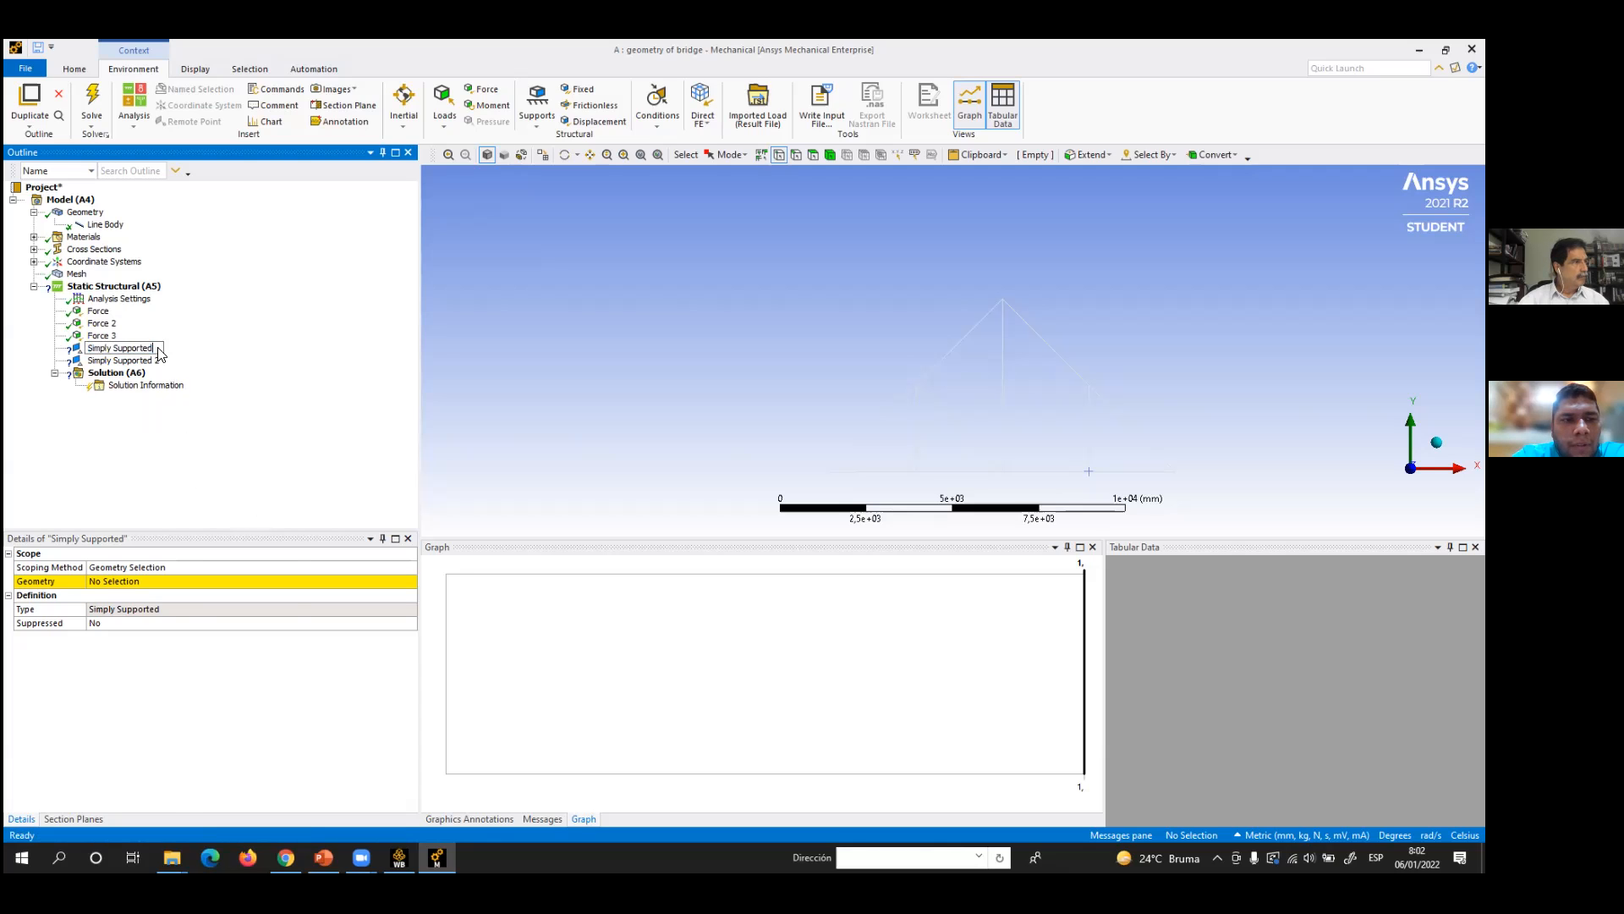
{"action": "type", "text": "1eft"}
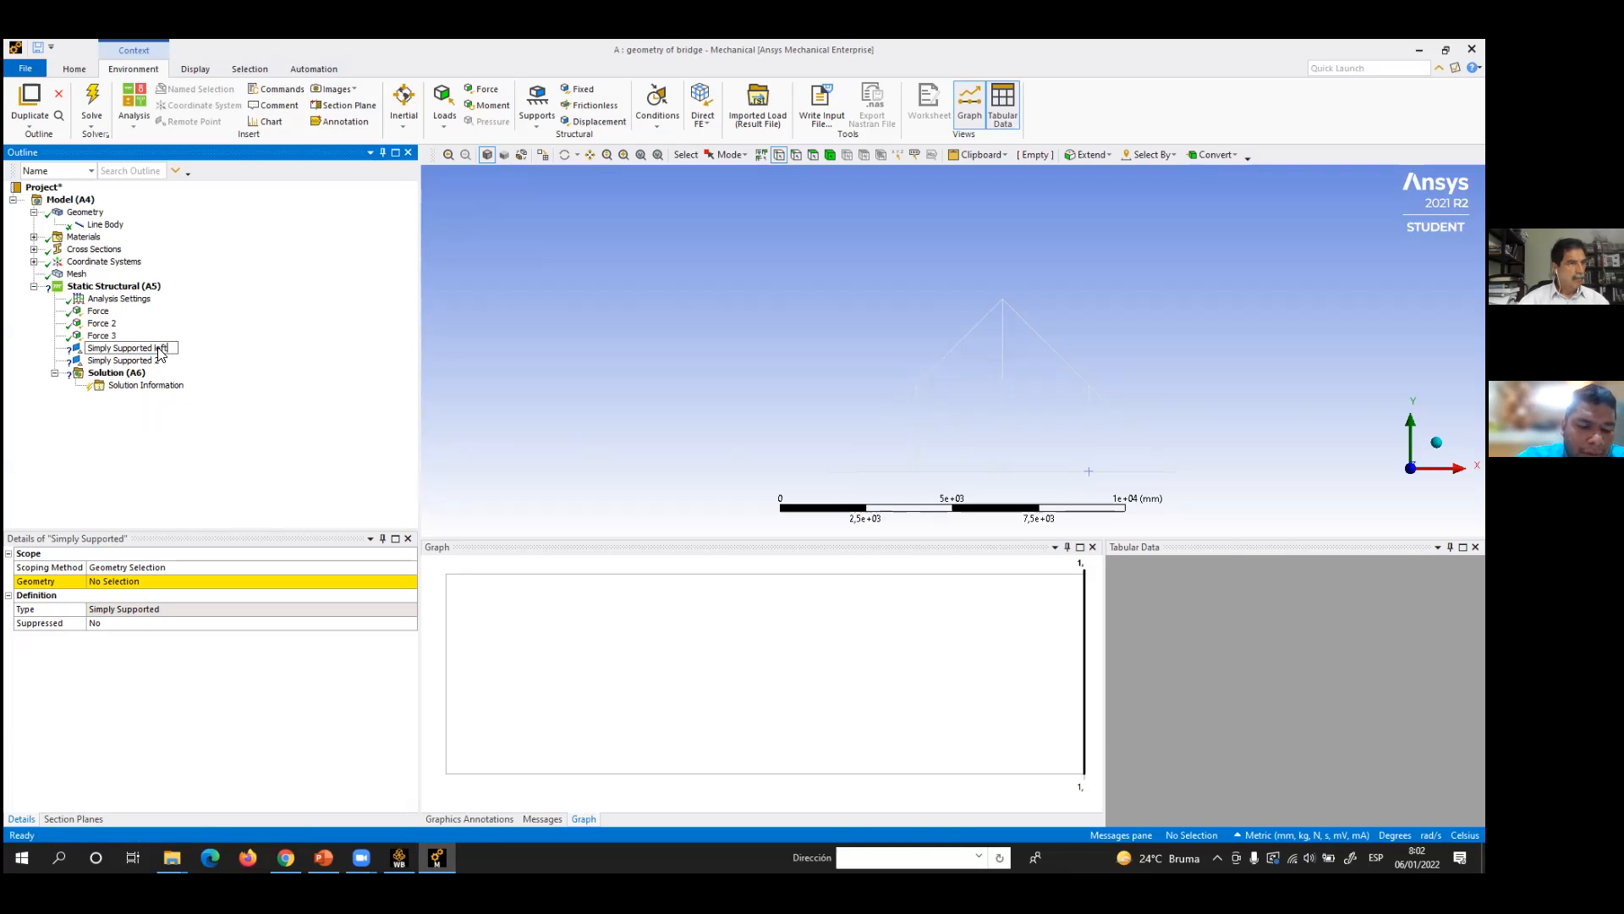
{"action": "type", "text": " end"}
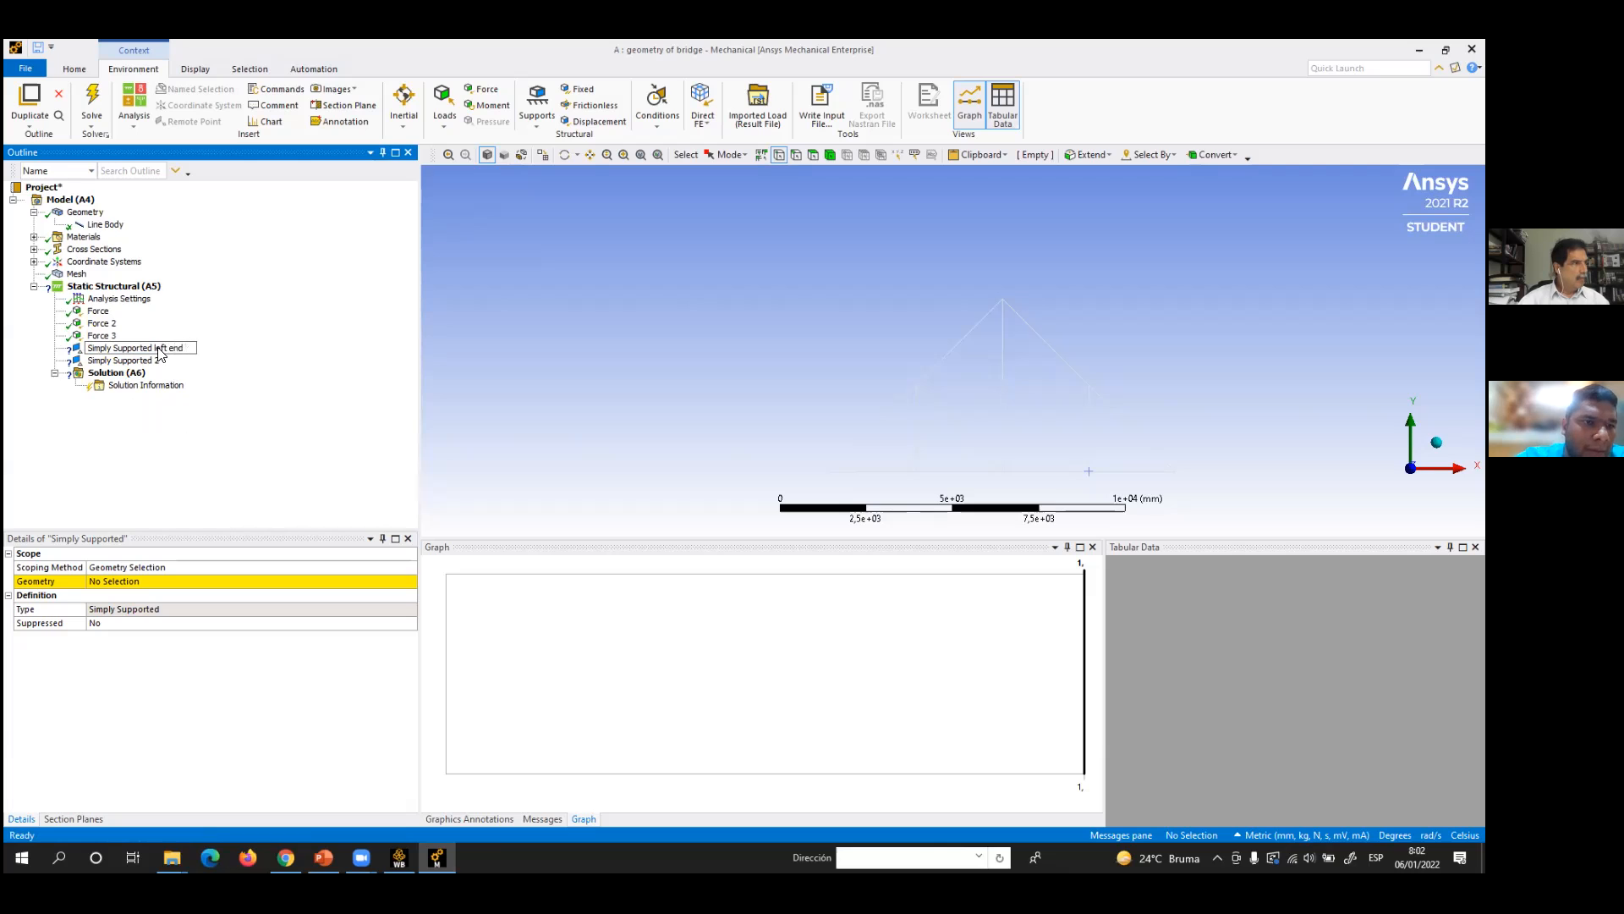
- Rename the second simply supported condition as "Simply Supported rigth end"
{"action": "left_click", "coordinate": [127, 361]}
{"action": "left_click", "coordinate": [131, 362]}
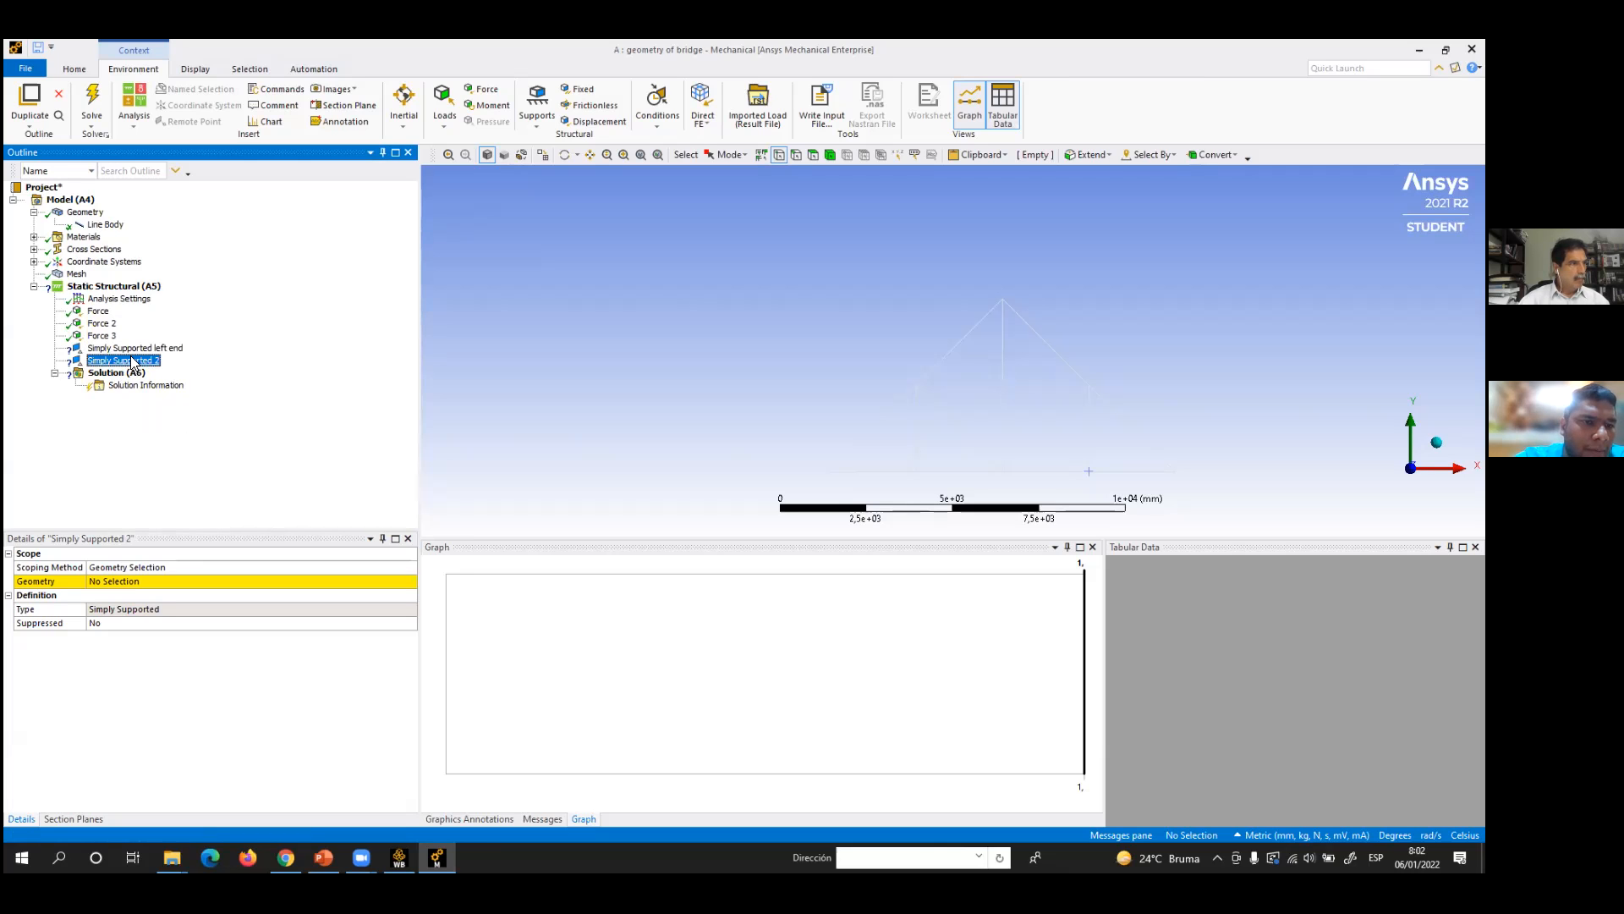
{"action": "right_click", "coordinate": [131, 361]}
{"action": "left_click", "coordinate": [188, 474]}
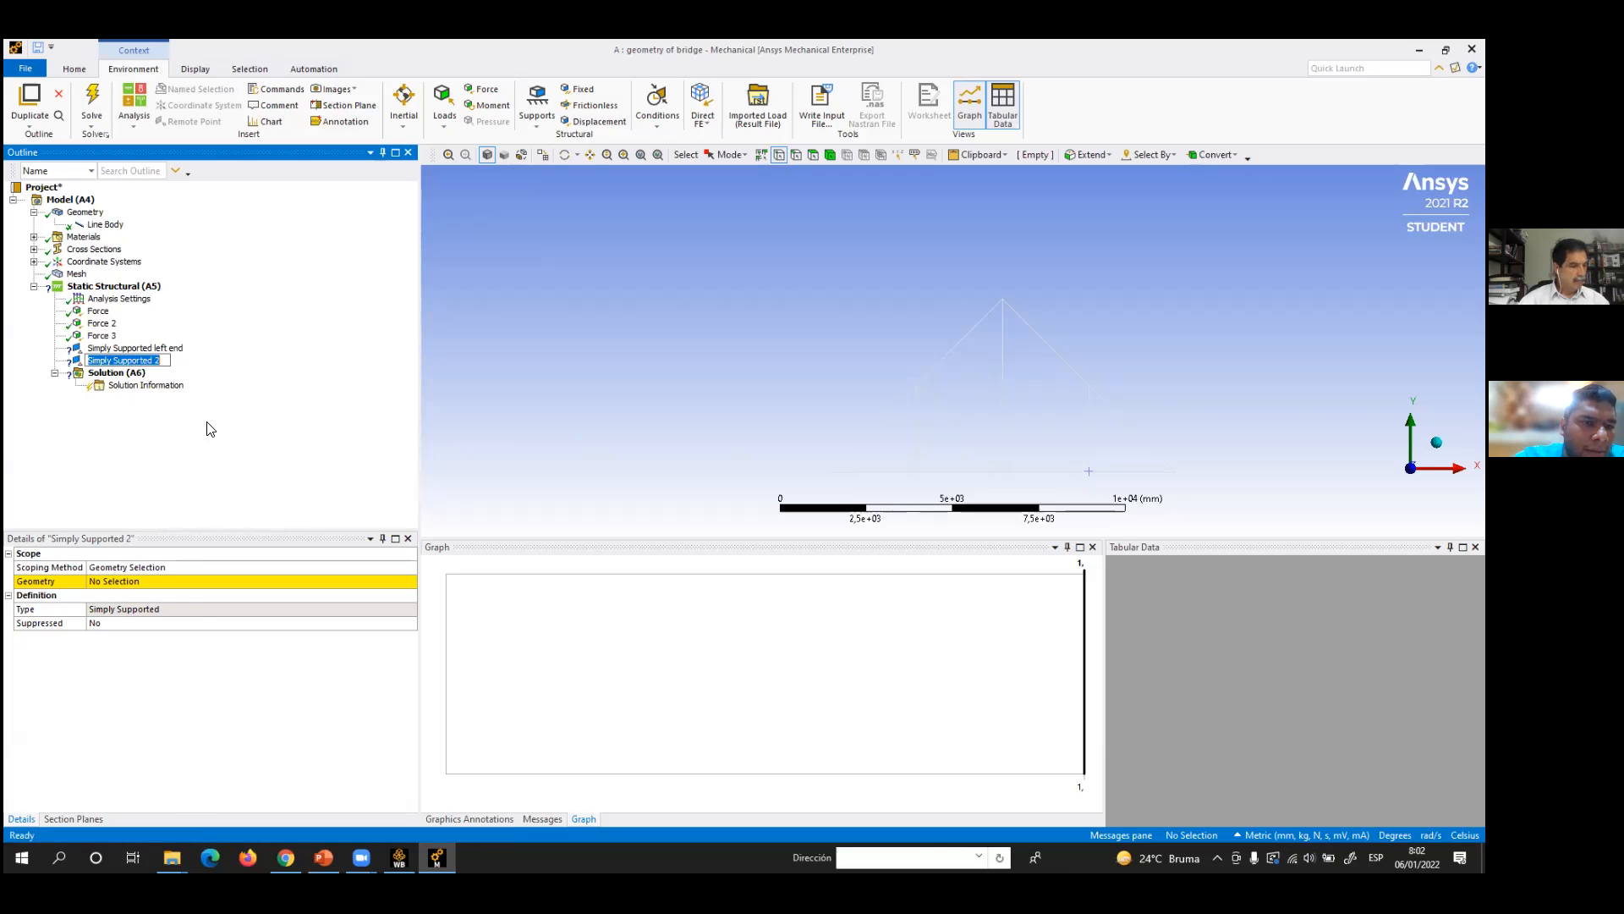
{"action": "left_click", "coordinate": [168, 362]}
{"action": "type", "text": "right"}
{"action": "type", "text": " end"}
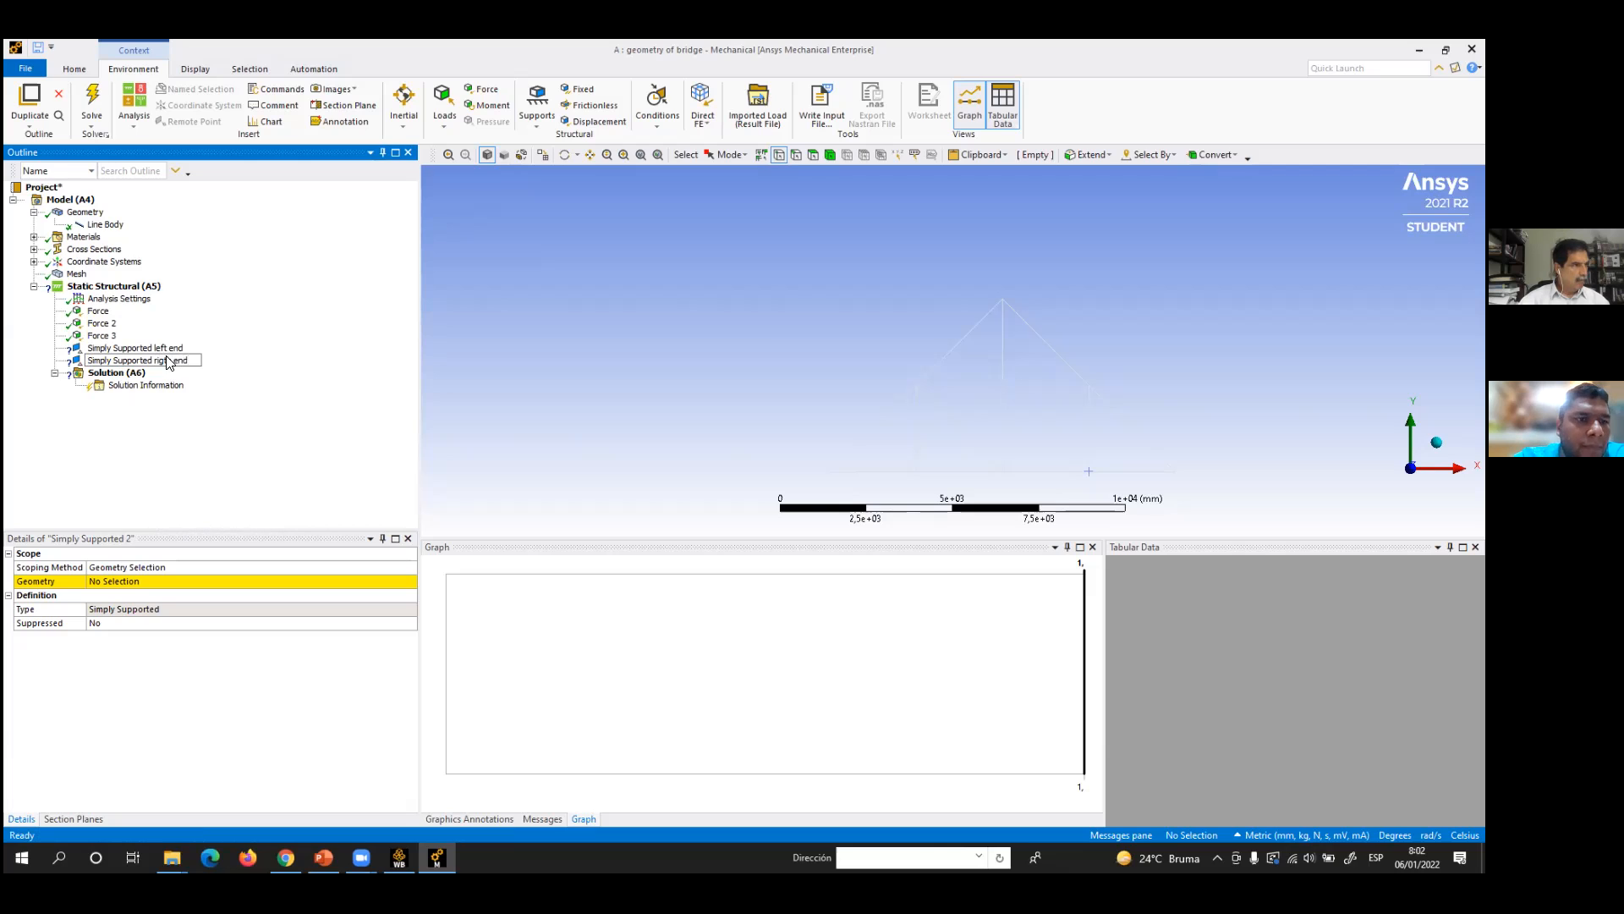
{"action": "key", "text": "Return"}
- Scope the left-end simple support to the truss's bottom-chord end vertex at the origin
{"action": "left_click", "coordinate": [142, 349]}
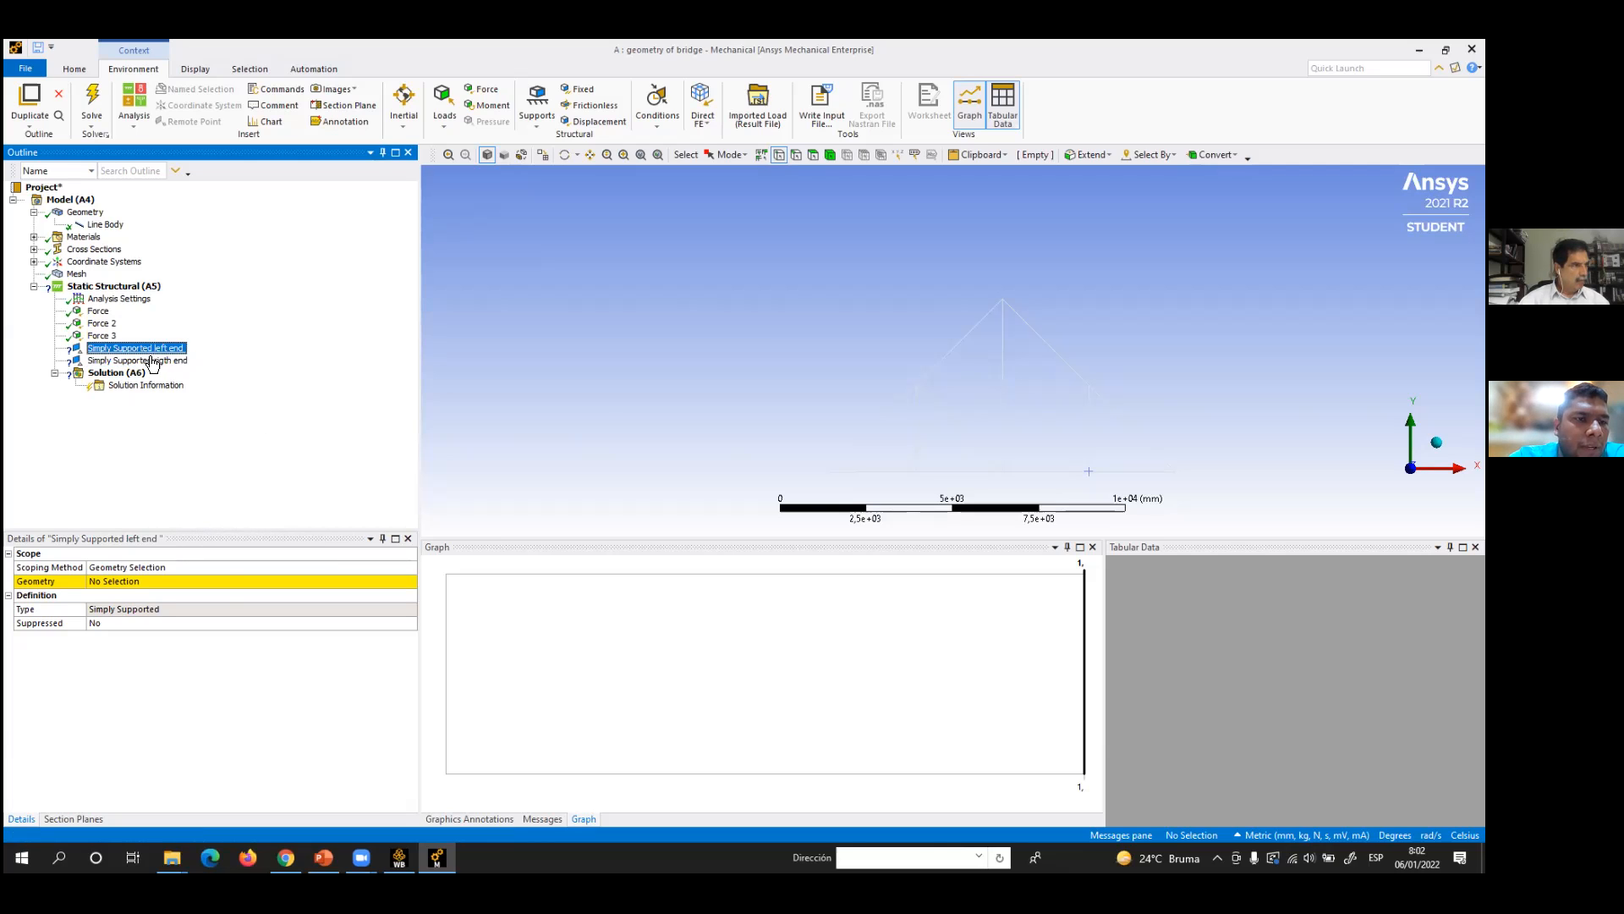
{"action": "left_click", "coordinate": [830, 471]}
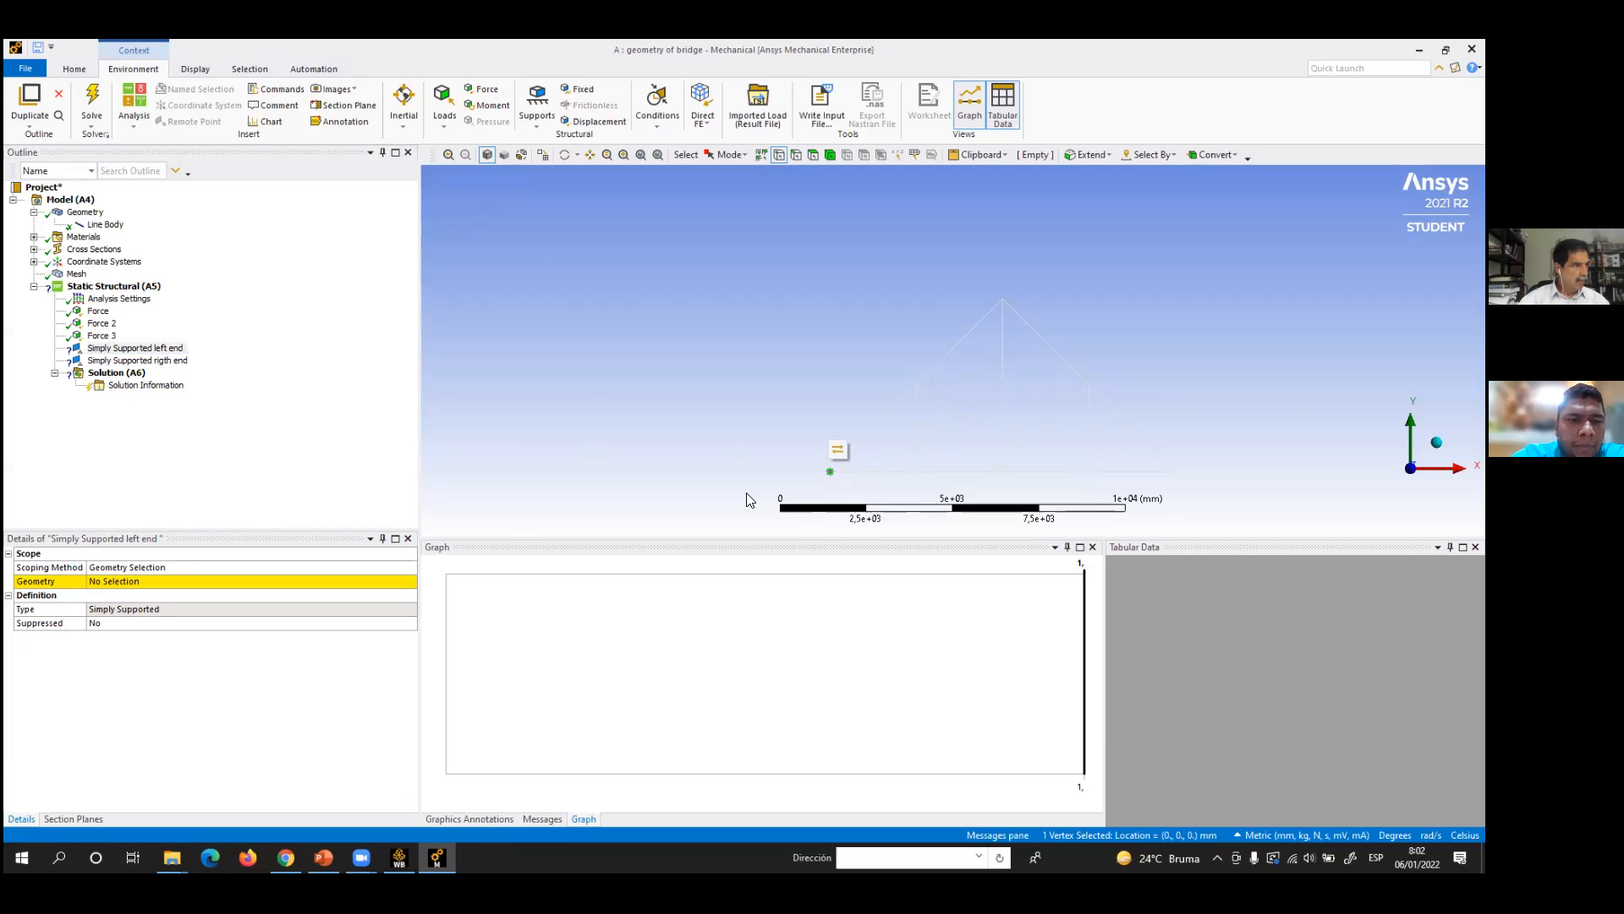
{"action": "left_click", "coordinate": [117, 582]}
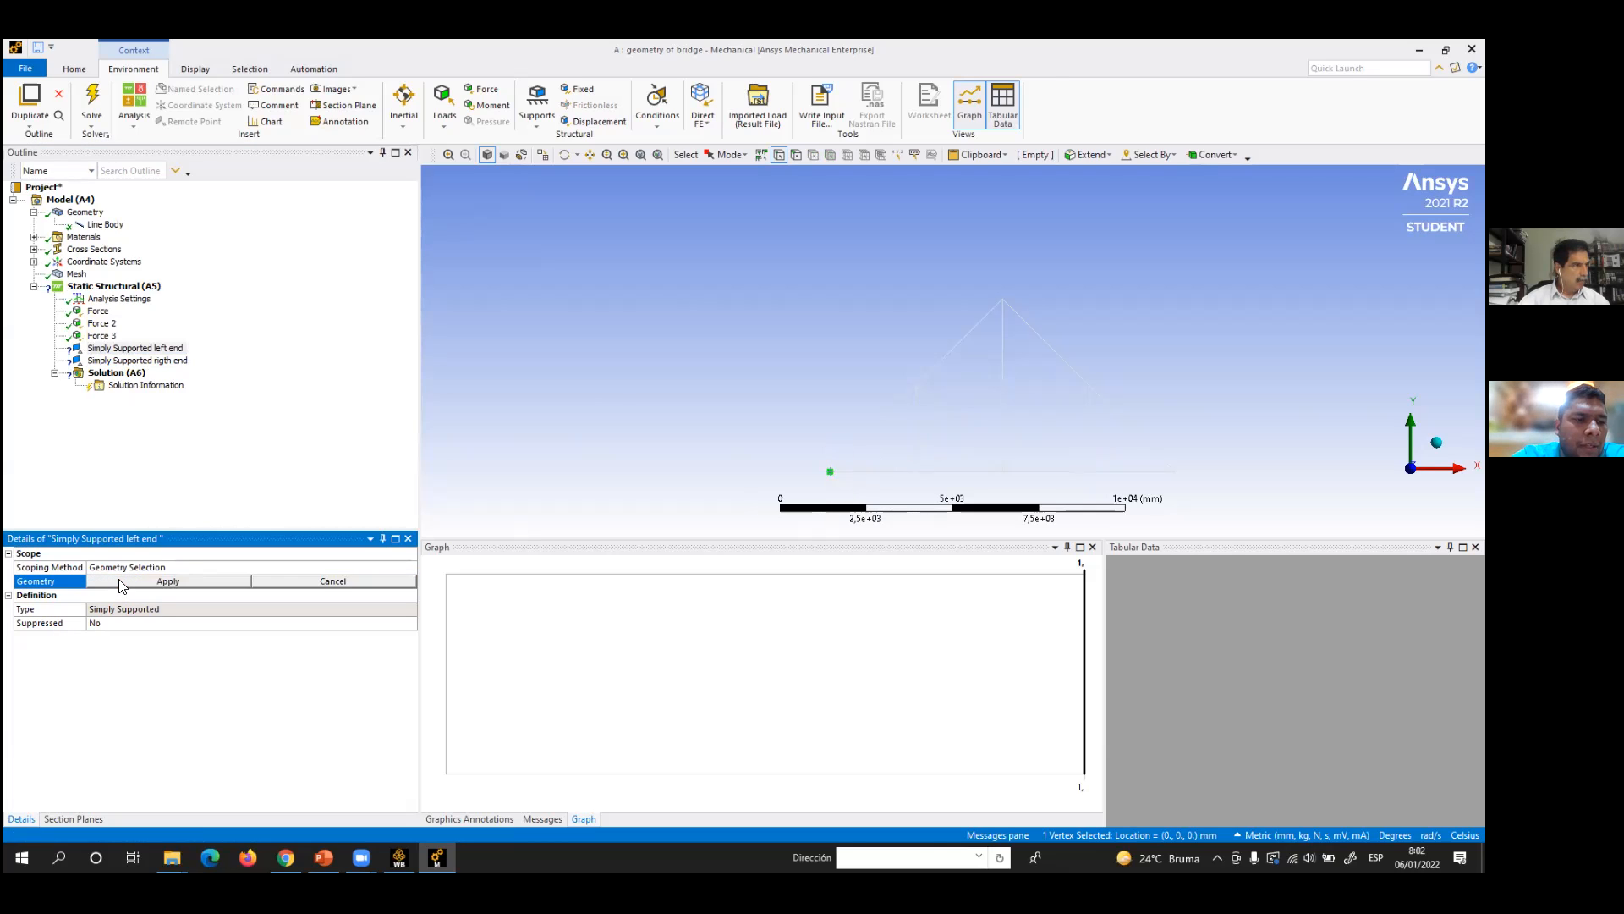
{"action": "left_click", "coordinate": [119, 583]}
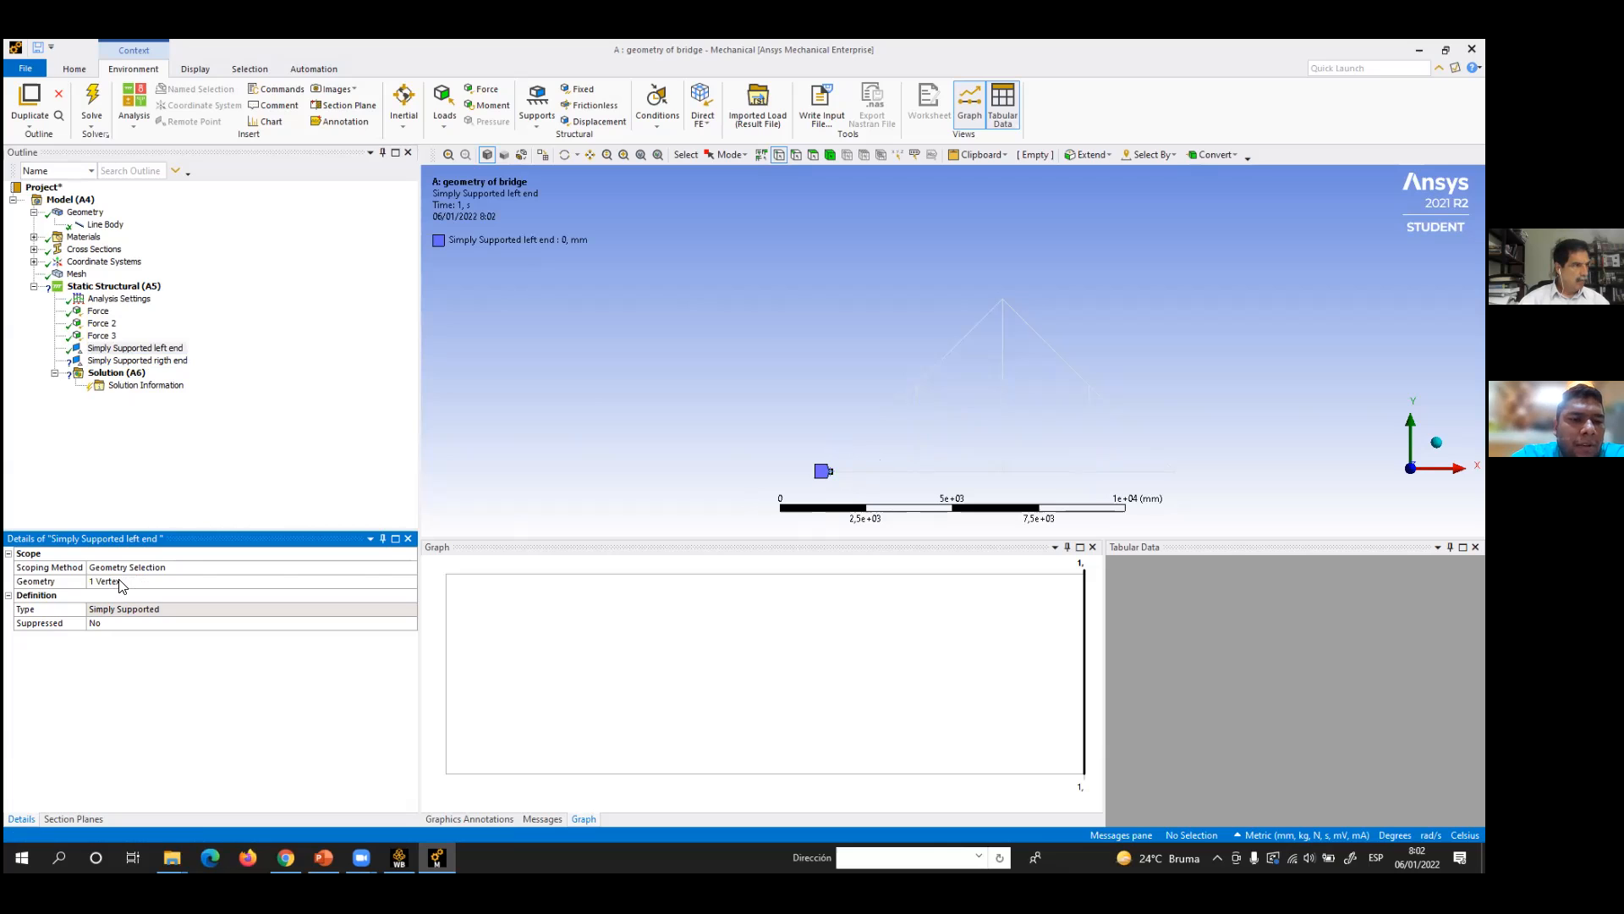
- Scope the right-end simple support to the bottom-chord end vertex at X 10000 mm
{"action": "left_click", "coordinate": [146, 362]}
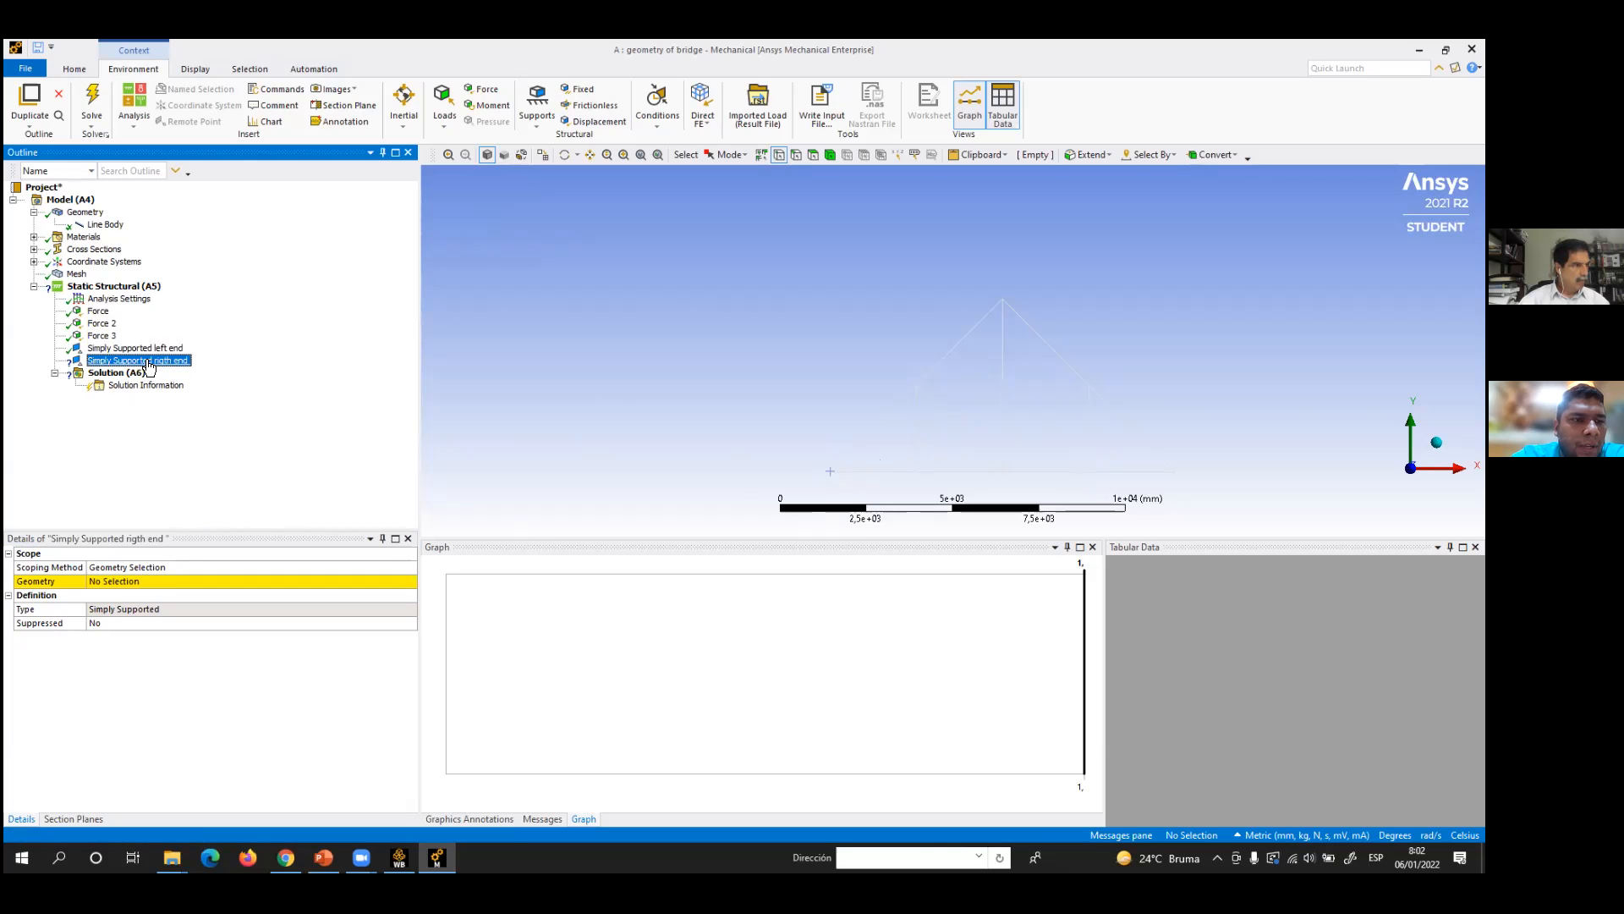
{"action": "left_click", "coordinate": [1176, 471]}
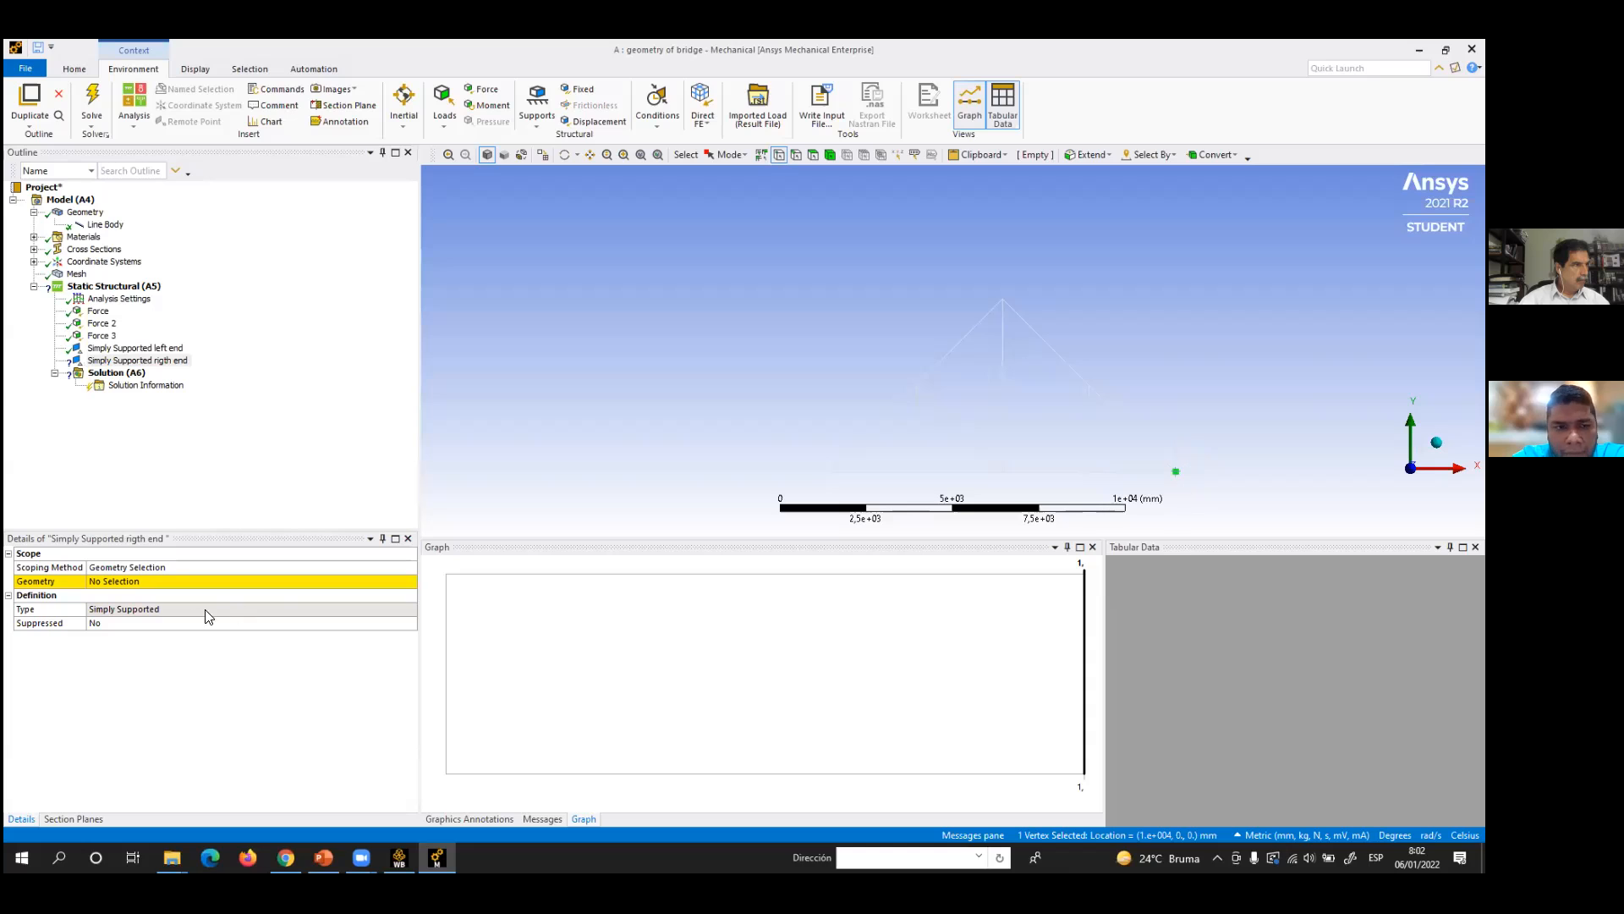
{"action": "left_click", "coordinate": [208, 581]}
{"action": "left_click", "coordinate": [115, 581]}
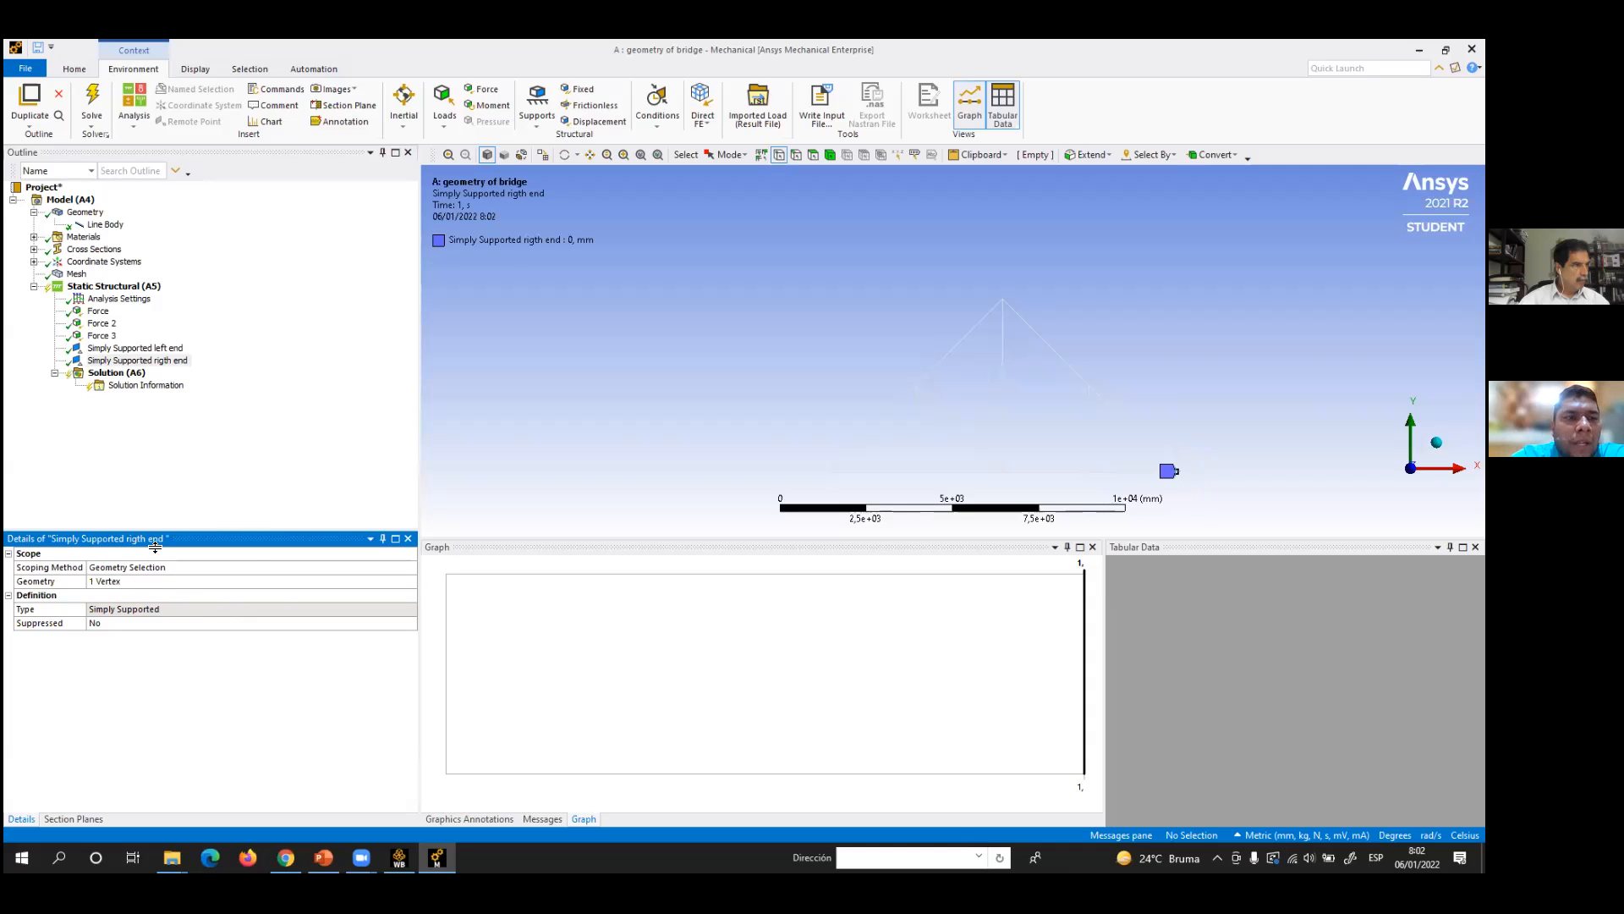
- Display all forces and supports of the static structural analysis together on the truss
{"action": "left_click", "coordinate": [113, 286]}
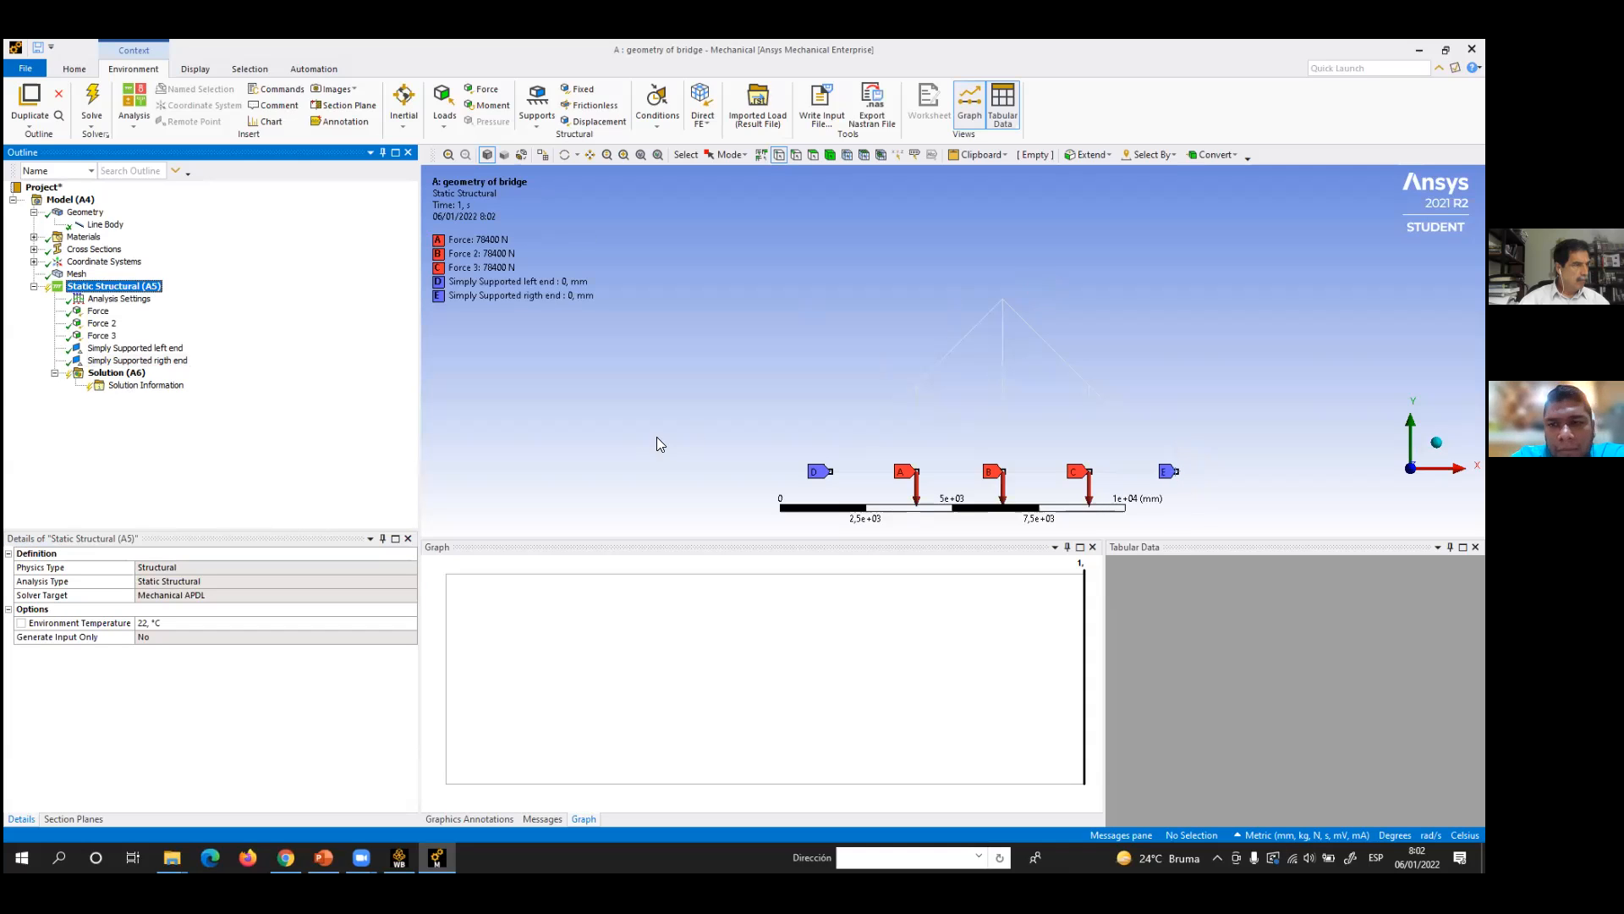
{"action": "scroll", "coordinate": [974, 279], "scroll_direction": "down", "scroll_amount": 1}
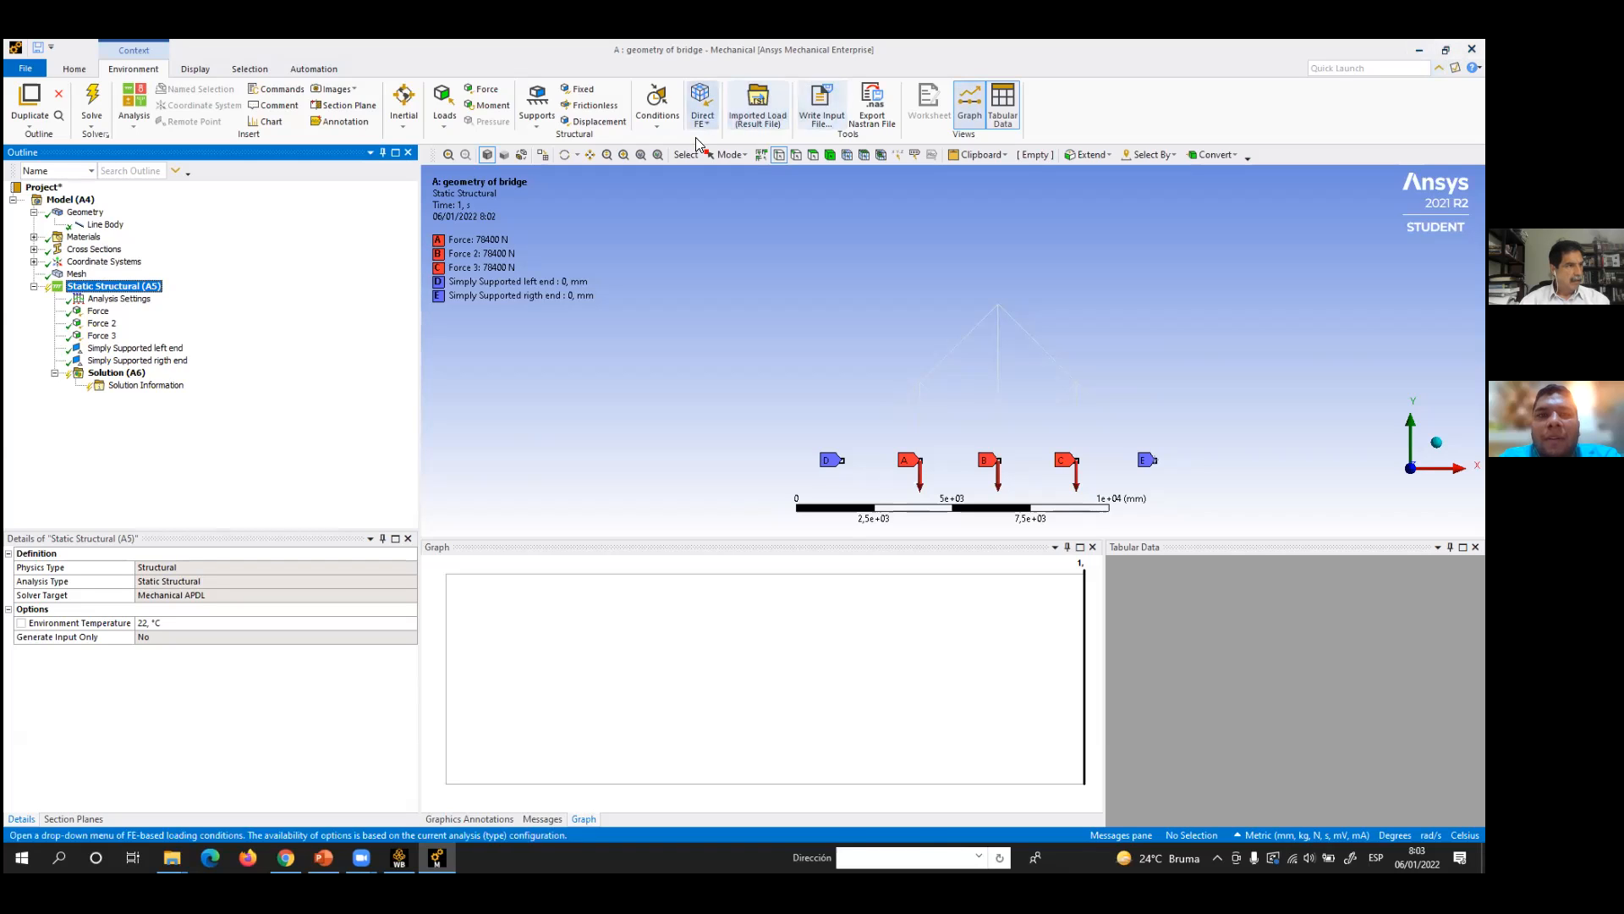
{"action": "left_click", "coordinate": [794, 48]}
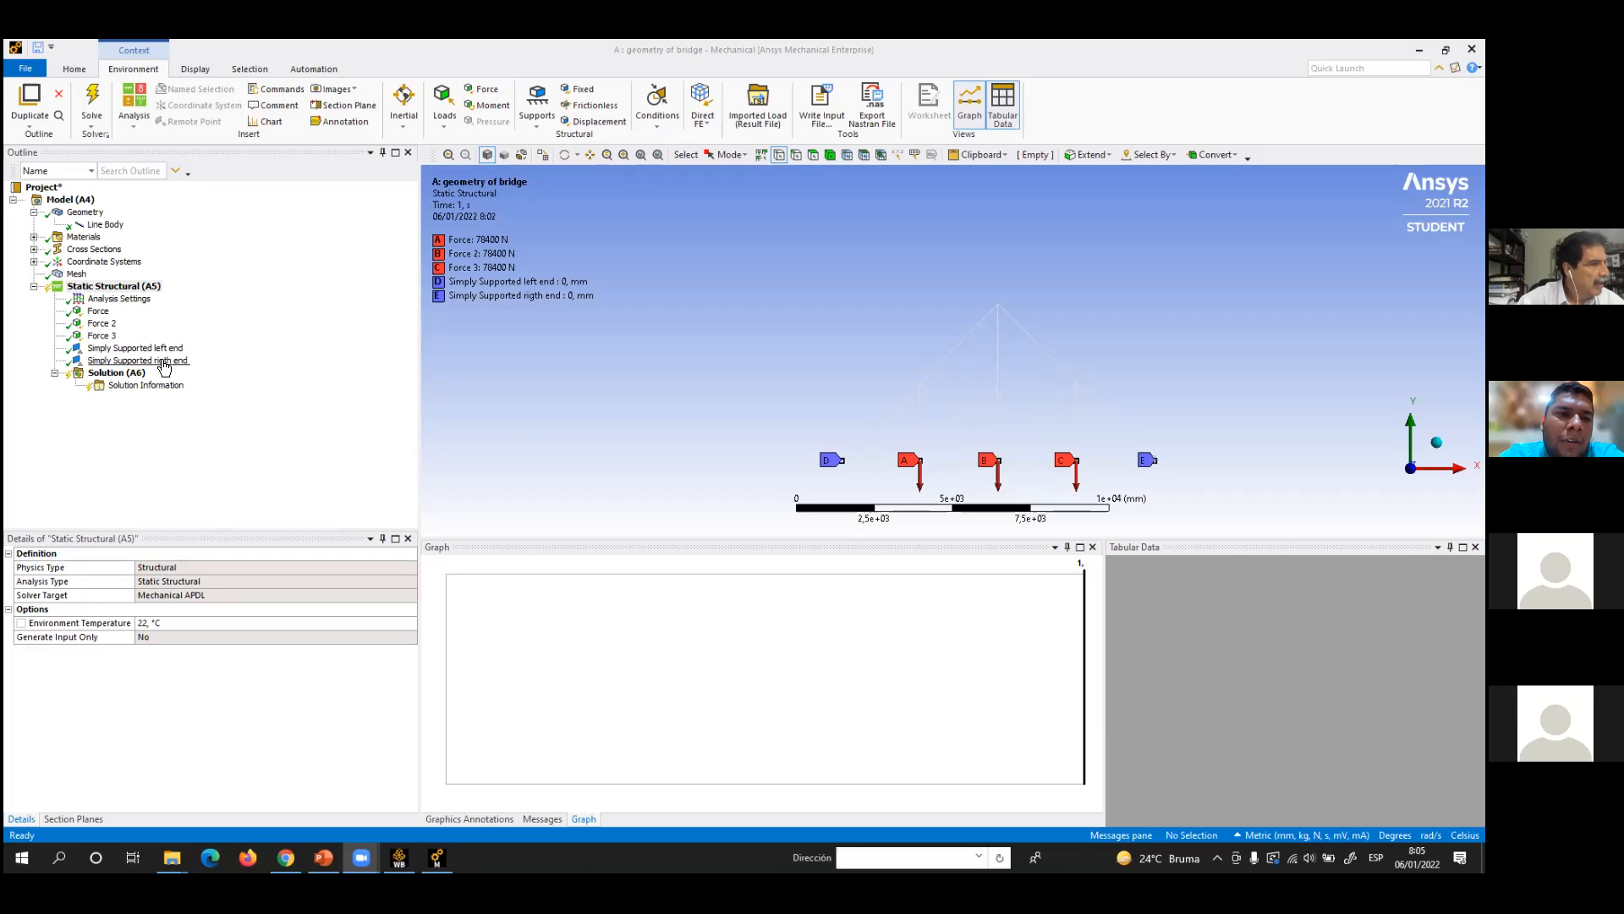
{"action": "right_click", "coordinate": [153, 288]}
{"action": "mouse_move", "coordinate": [165, 296]}
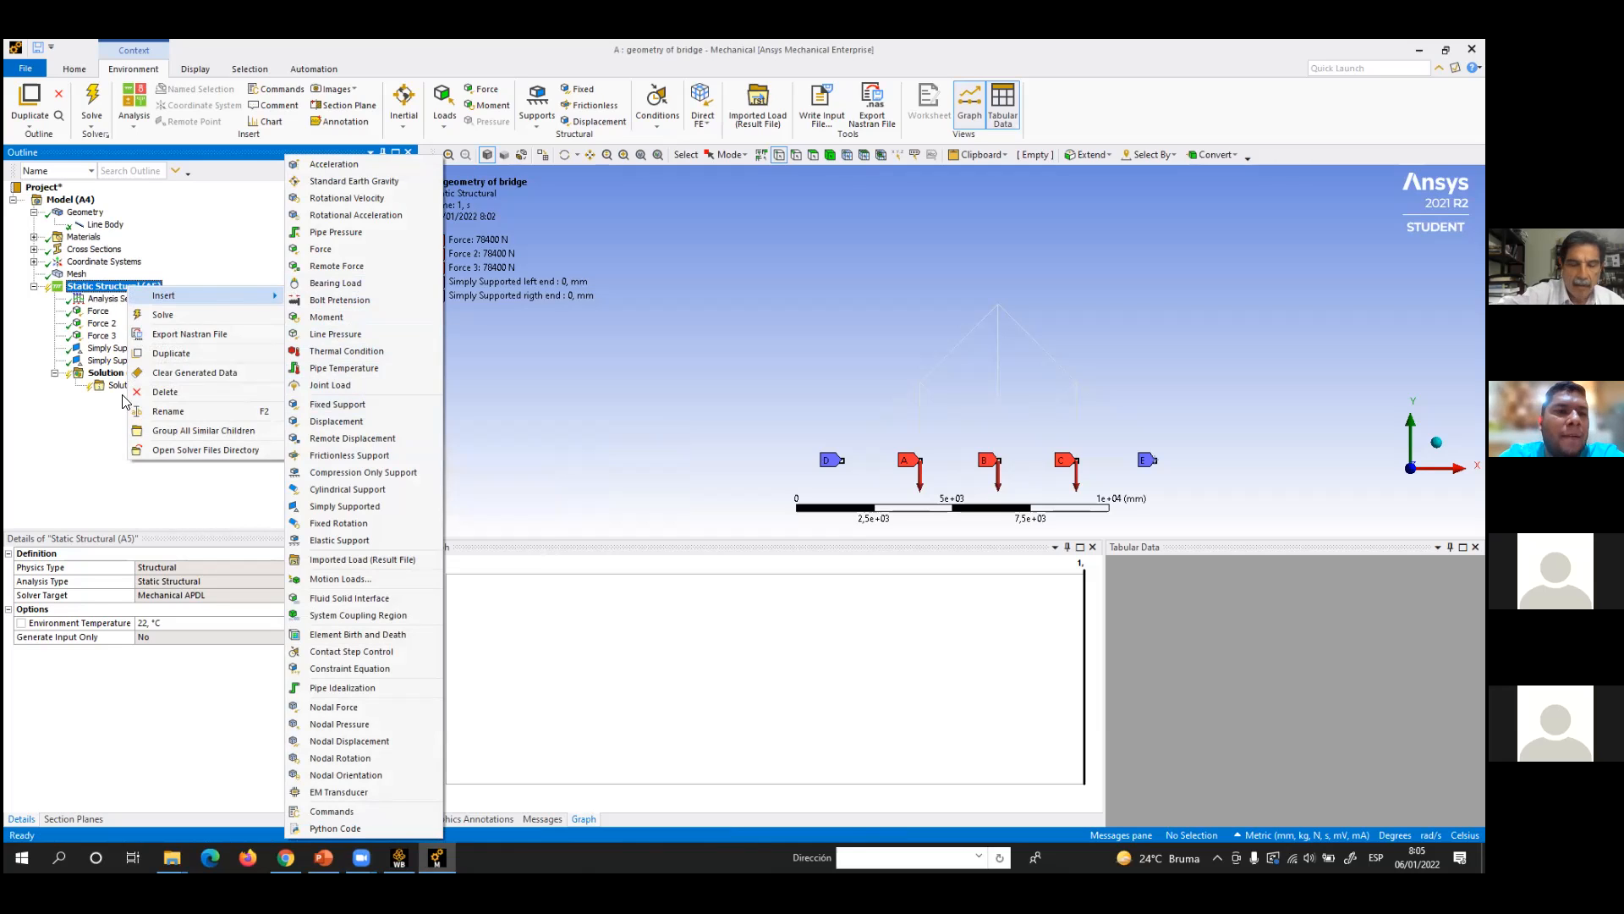
{"action": "key", "text": "Escape"}
{"action": "key", "text": "Escape"}
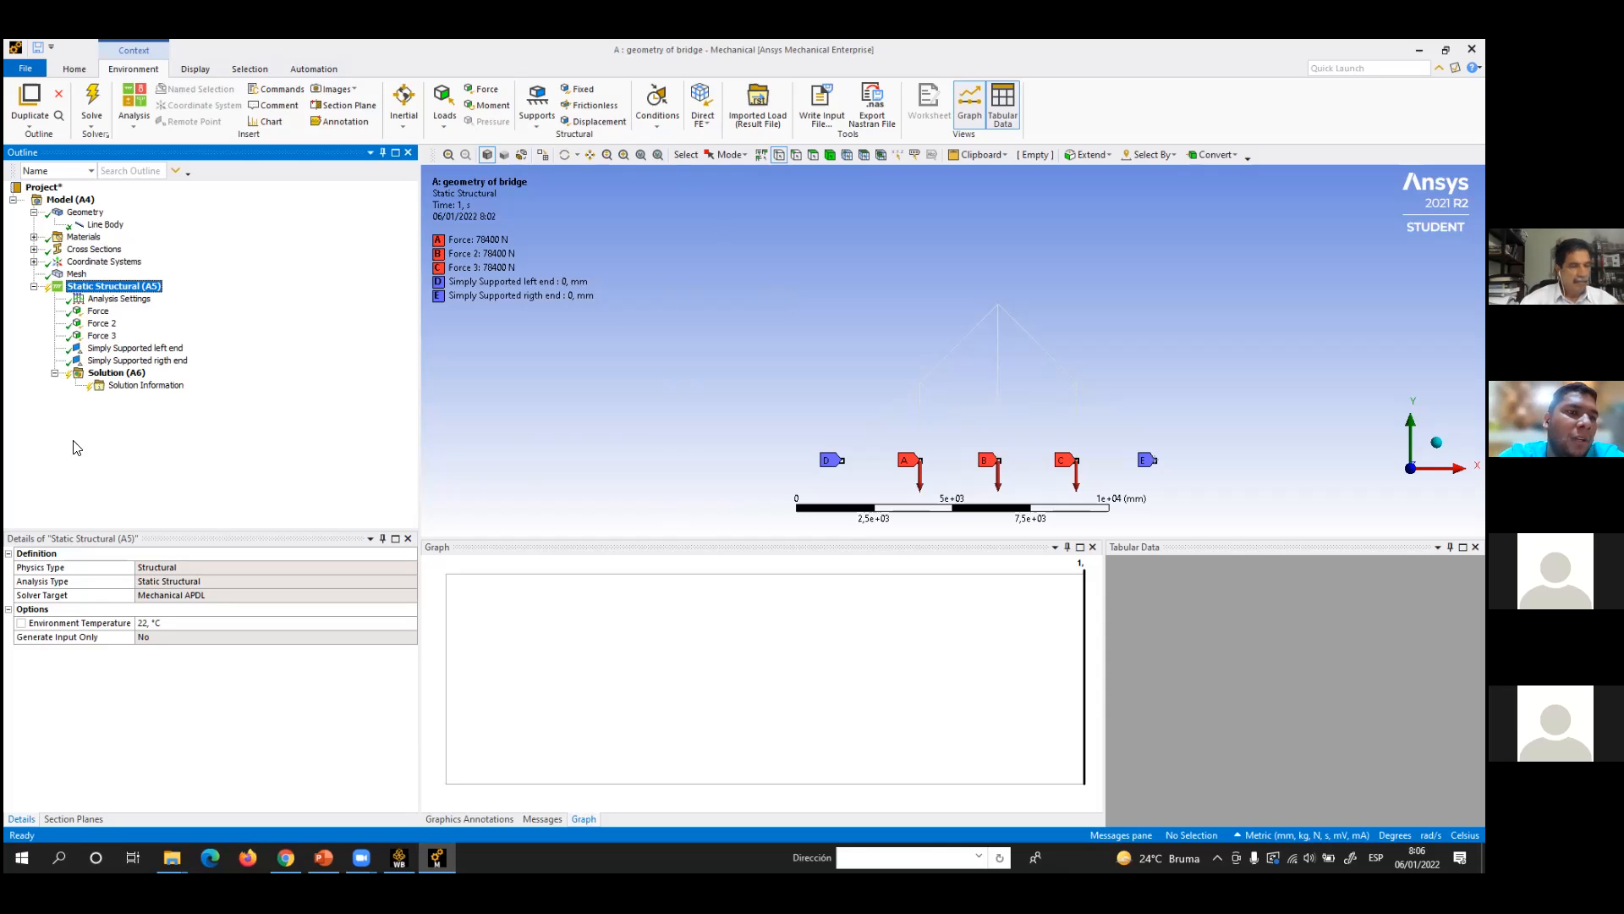
- Insert a Displacement boundary condition in the static structural analysis and open its X component for editing
{"action": "right_click", "coordinate": [137, 292]}
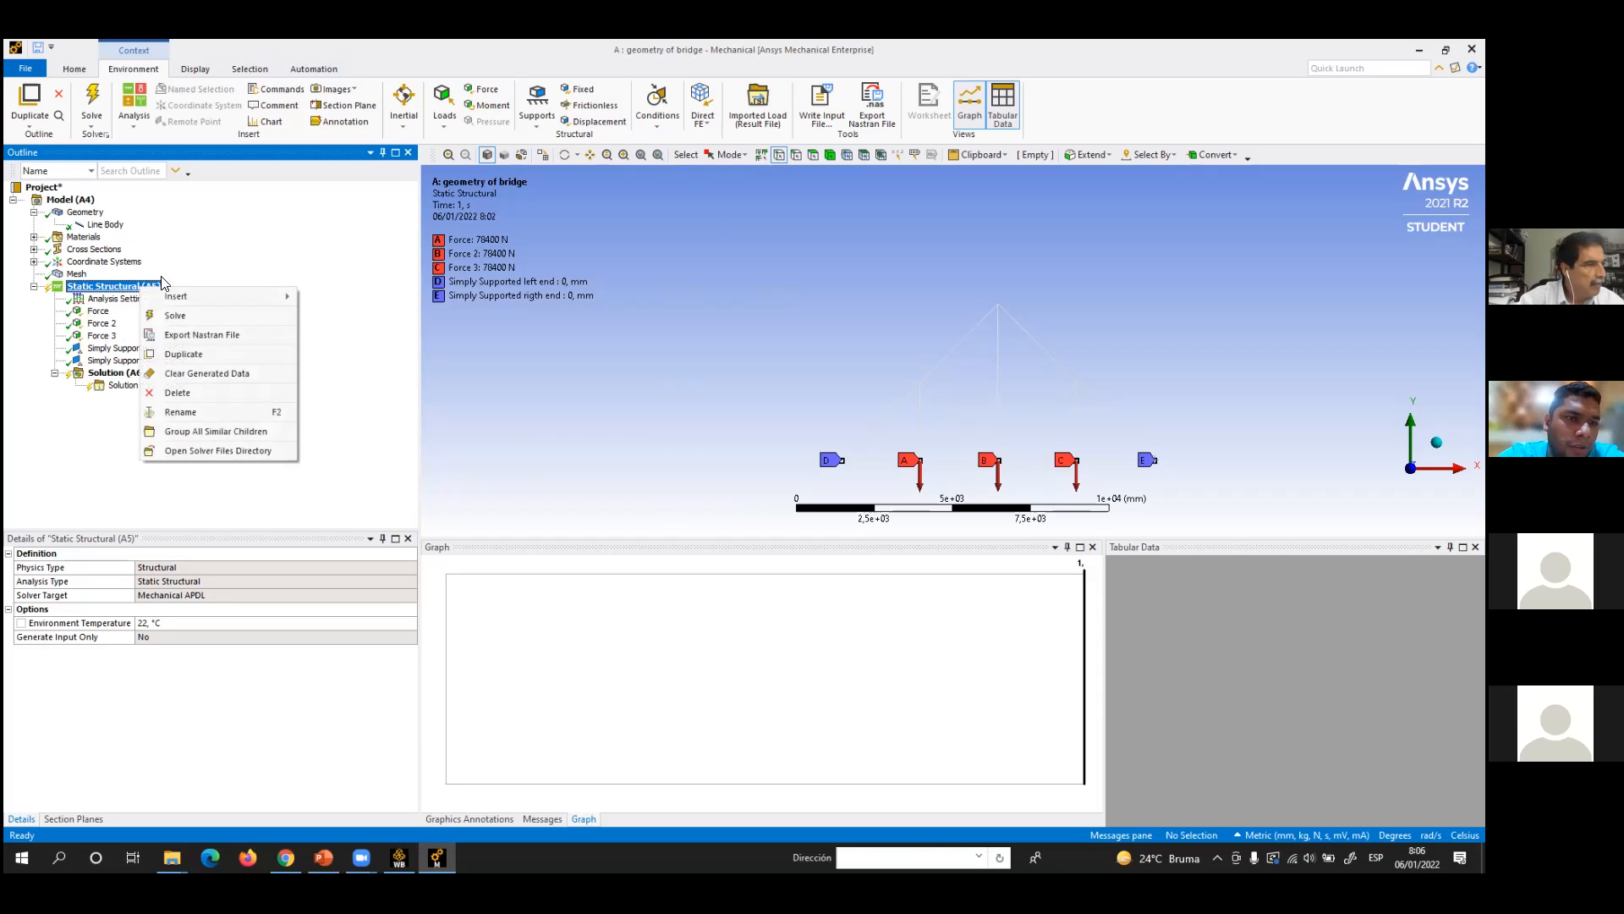
{"action": "mouse_move", "coordinate": [186, 299]}
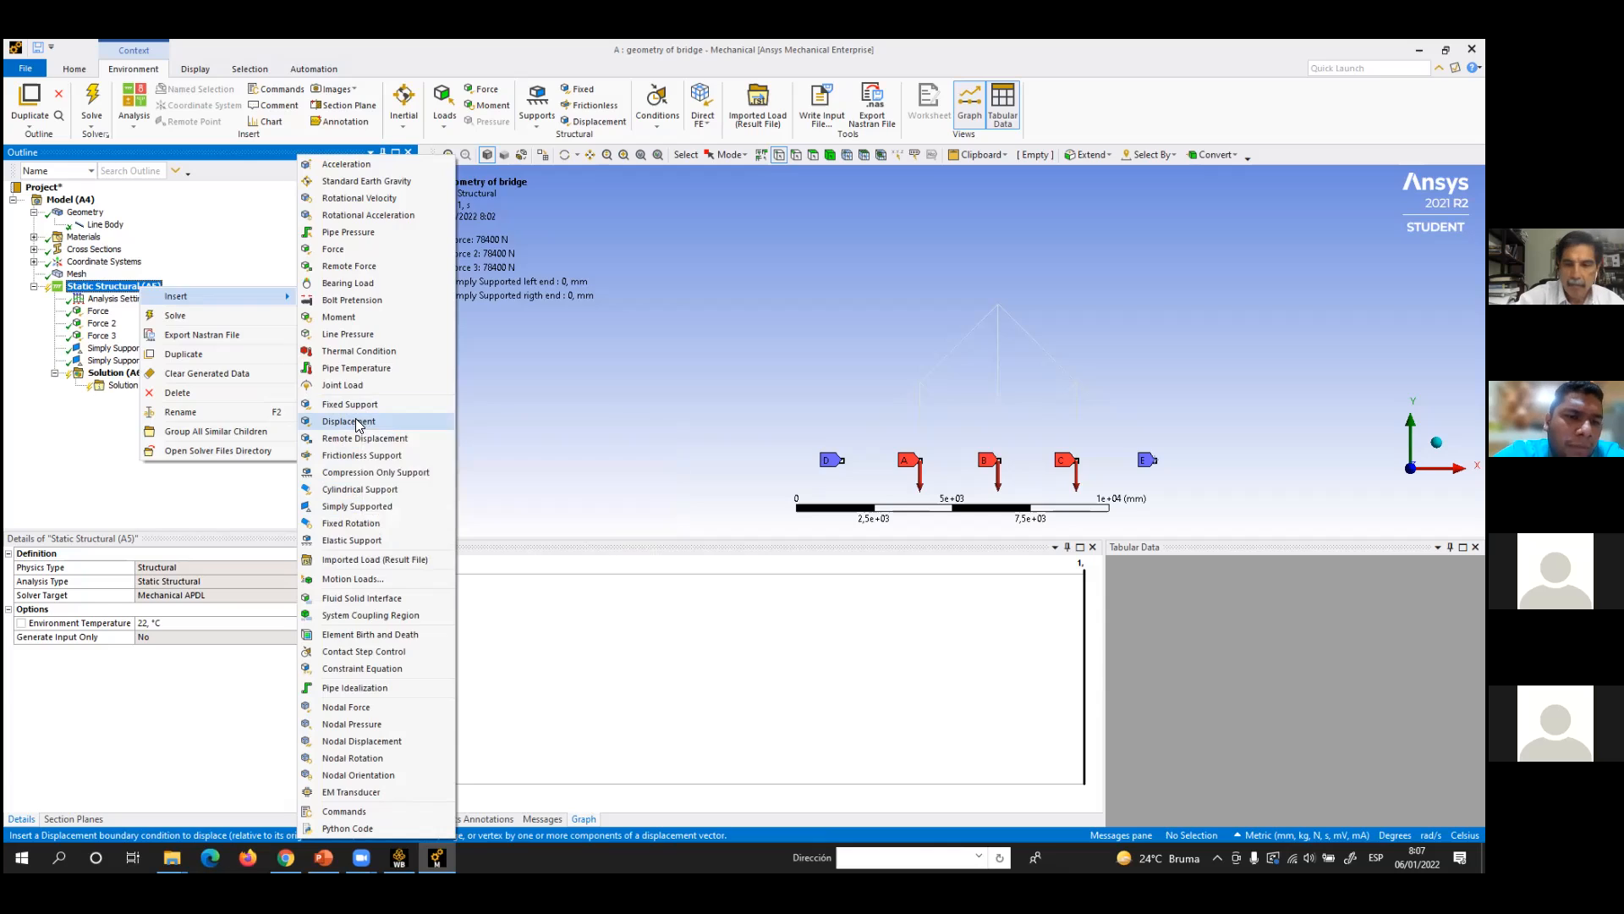
{"action": "left_click", "coordinate": [357, 422]}
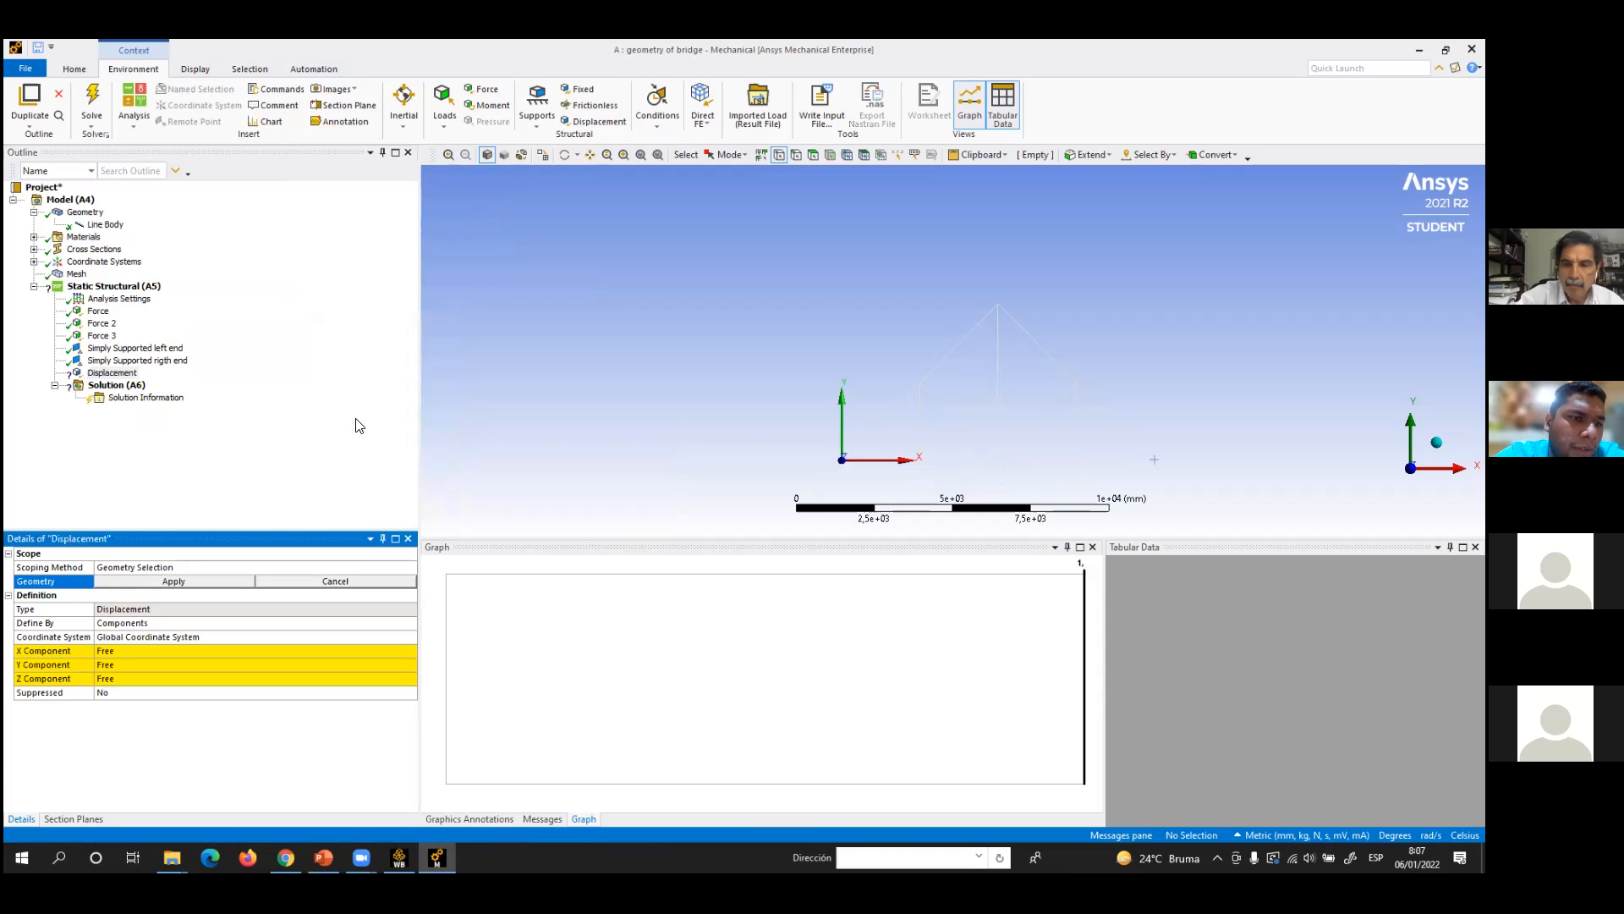
{"action": "left_click", "coordinate": [141, 650]}
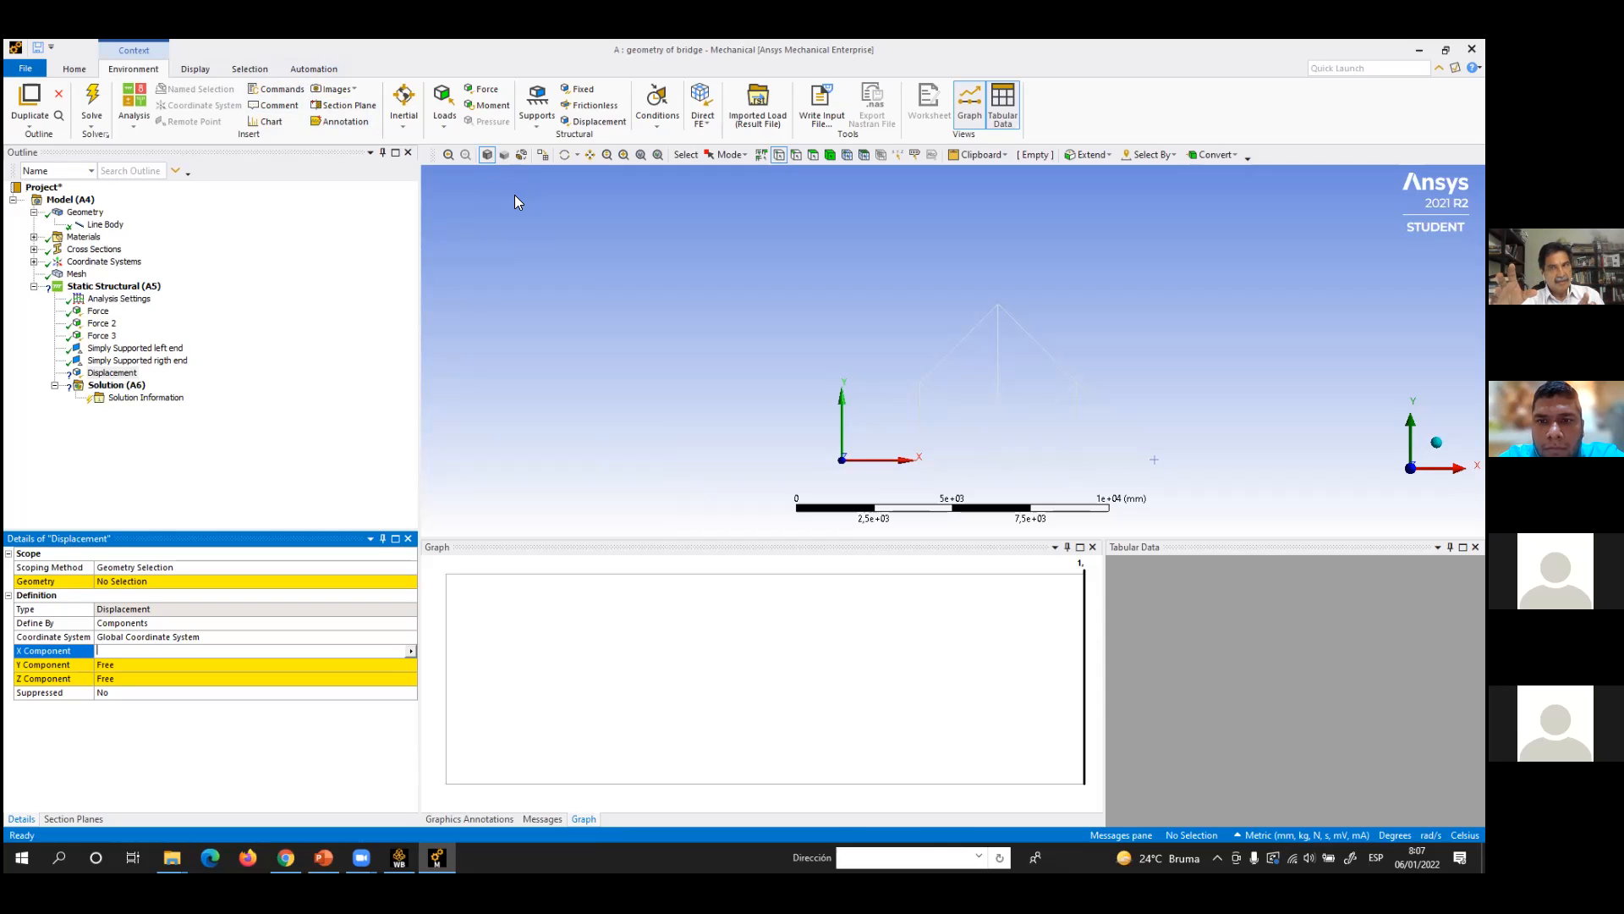
- Delete the unscoped Displacement boundary condition from the static structural analysis
{"action": "left_click", "coordinate": [112, 374]}
{"action": "right_click", "coordinate": [113, 376]}
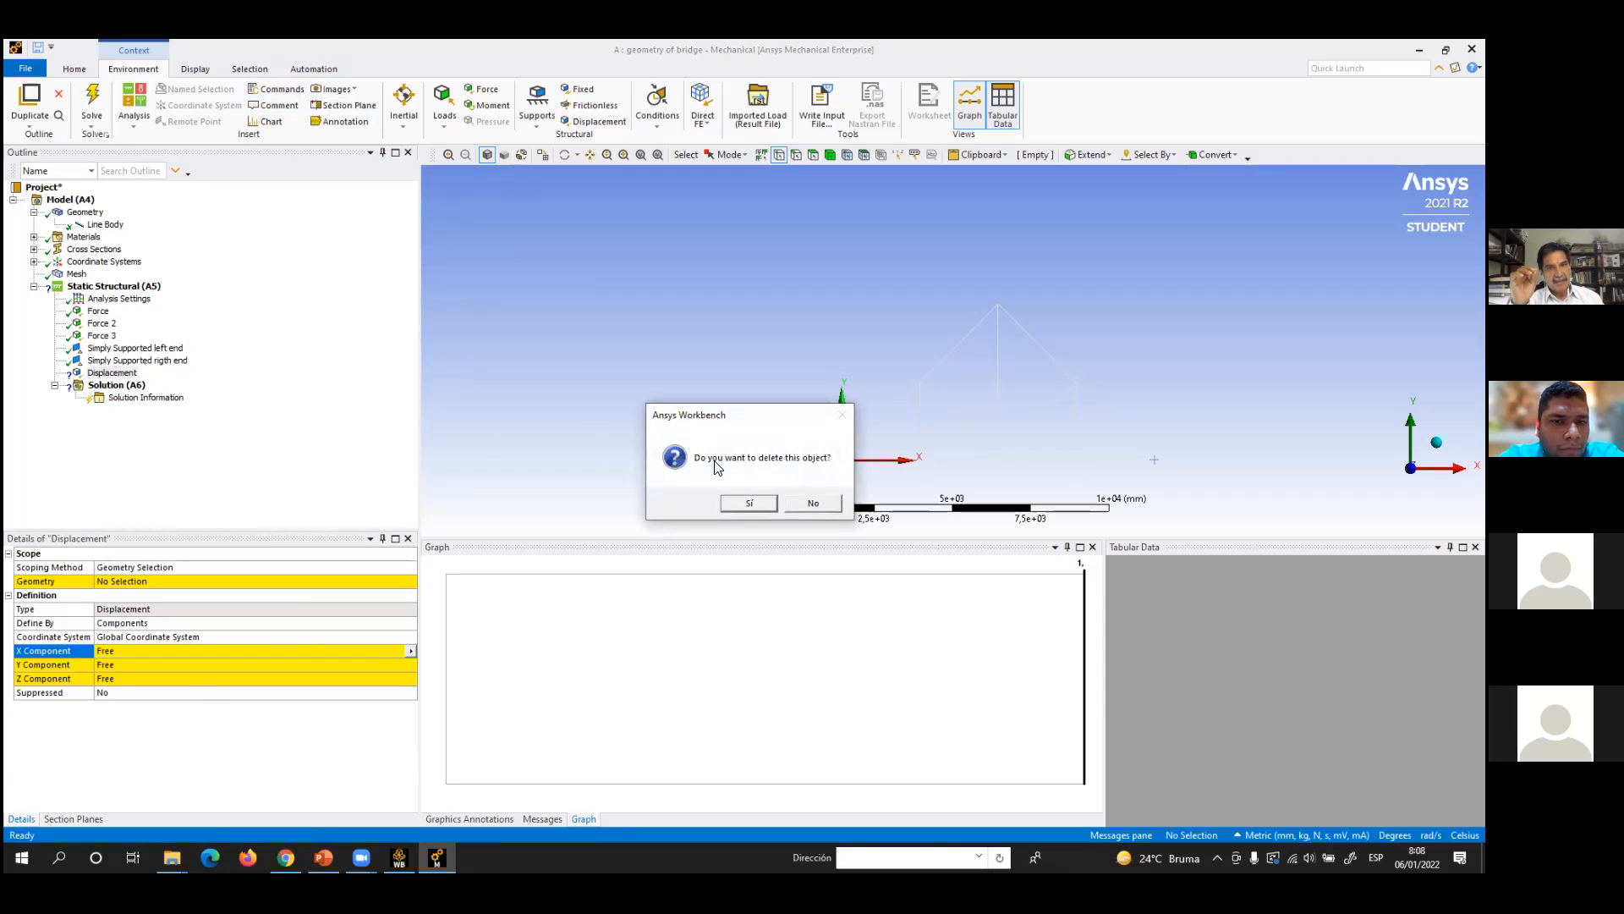
{"action": "left_click", "coordinate": [738, 509]}
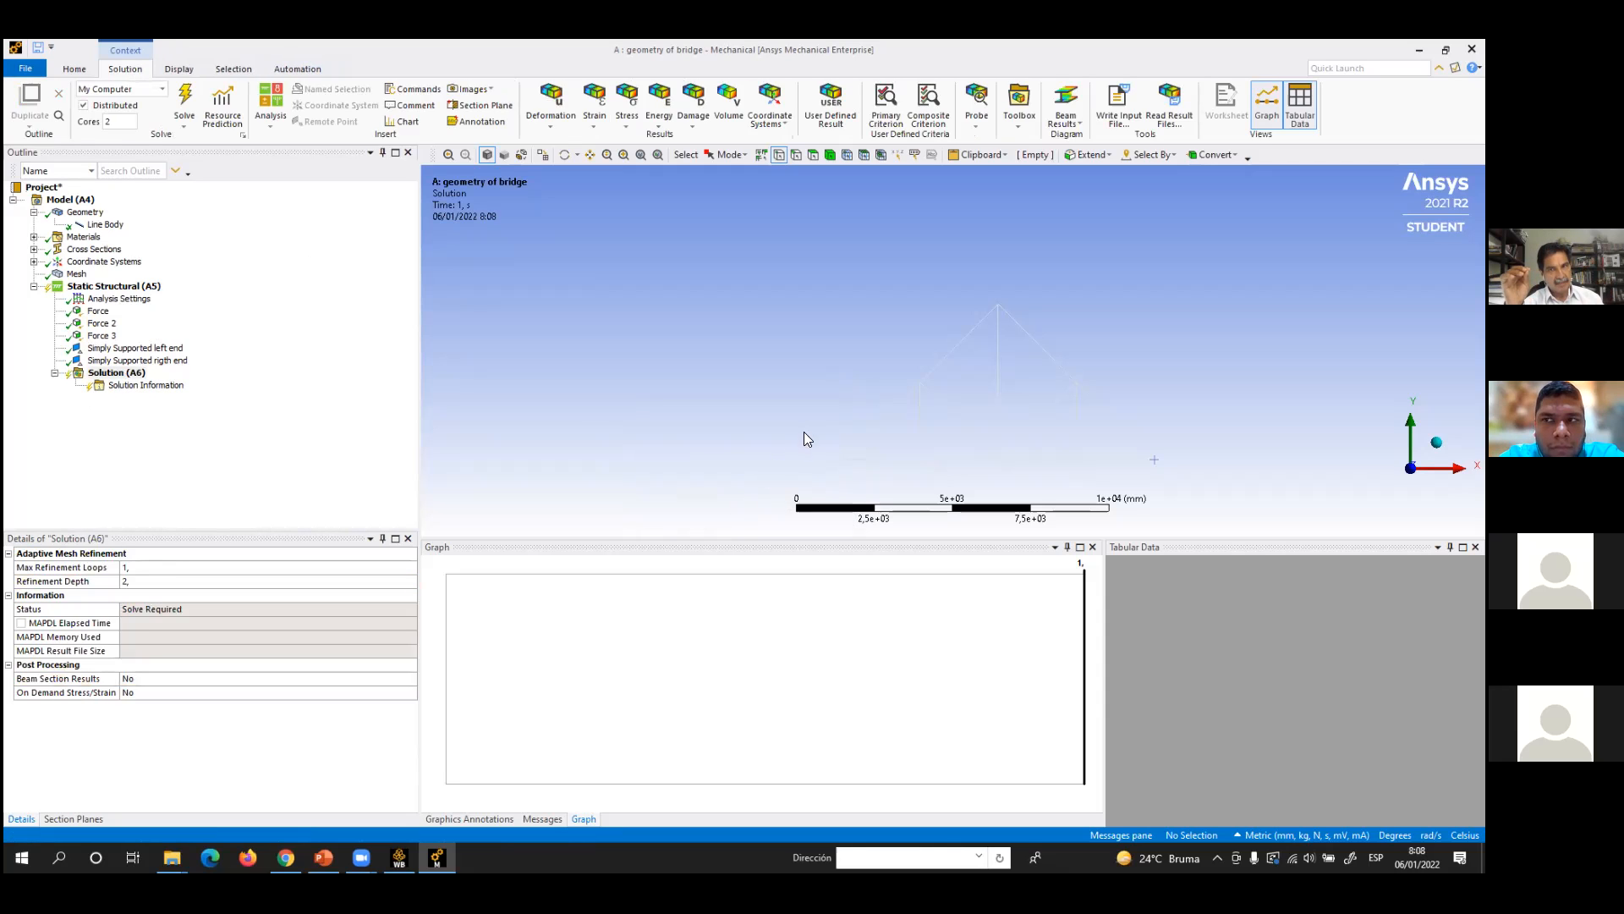
- Recheck the three forces and the two simple supports on the truss
{"action": "scroll", "coordinate": [850, 476], "scroll_direction": "up", "scroll_amount": 1}
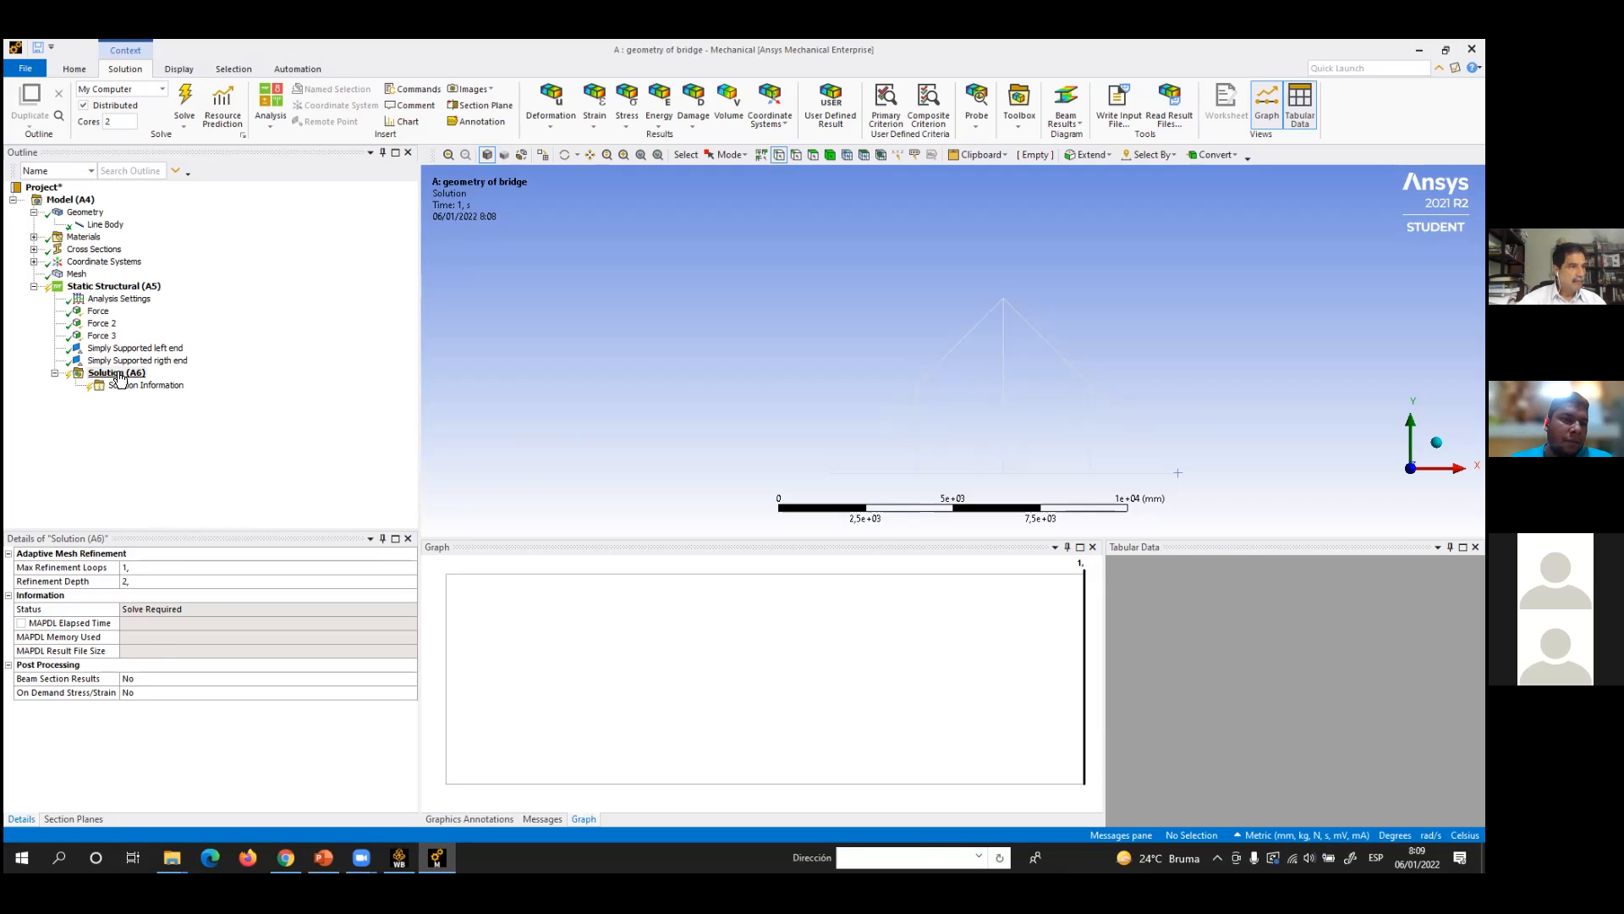
{"action": "left_click", "coordinate": [115, 287]}
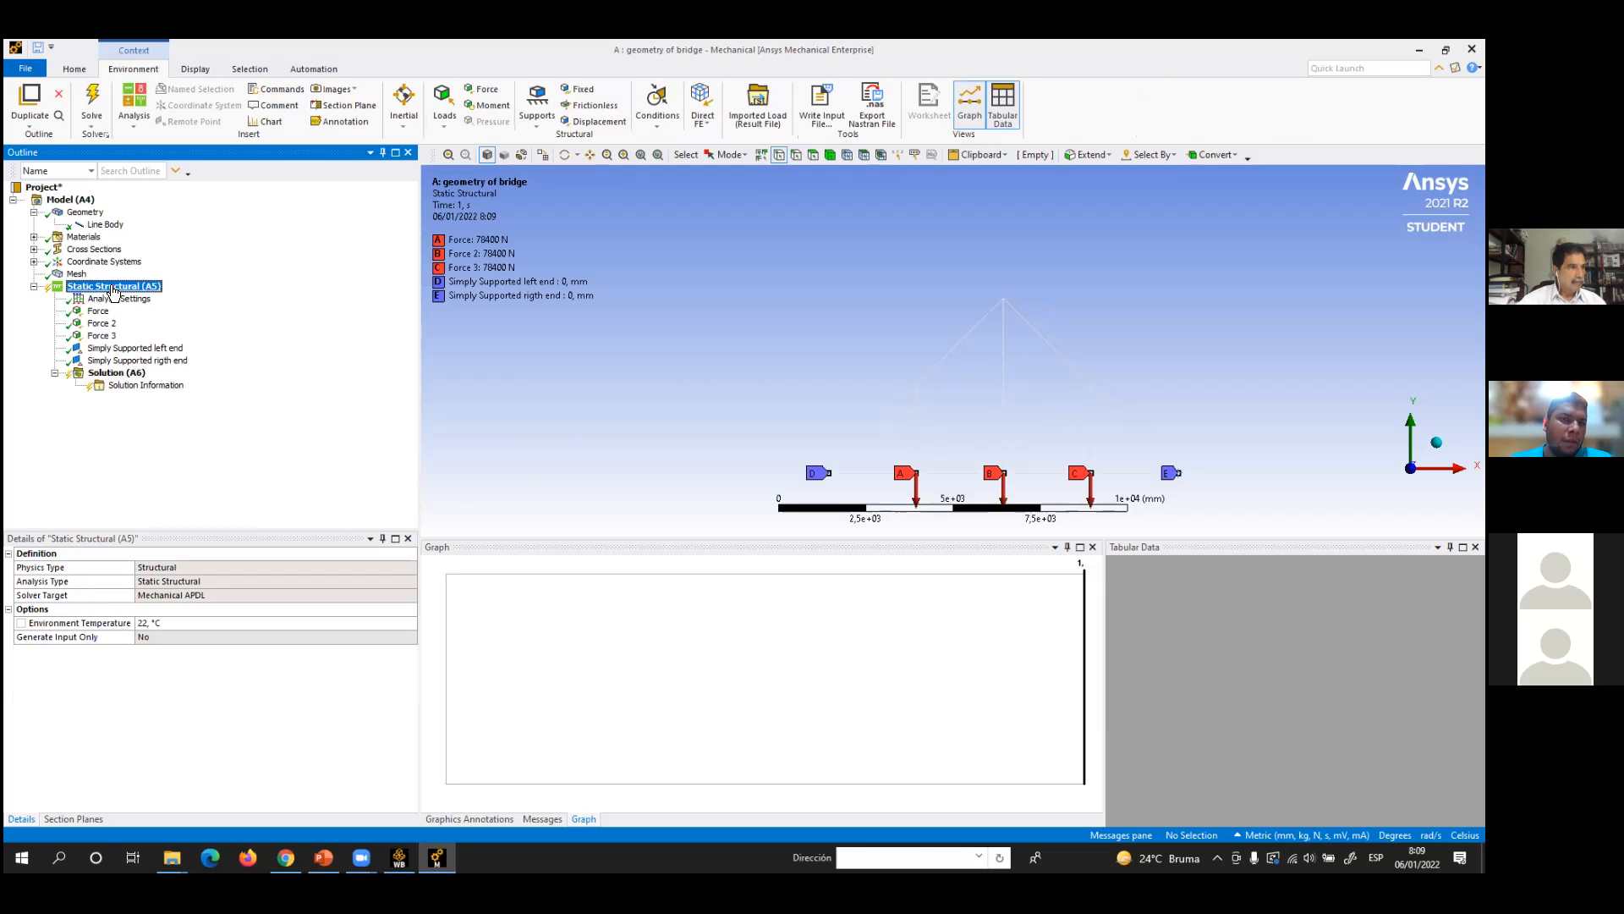
- Add a Directional Deformation result for all bodies to the solution, keeping its orientation on the X axis
{"action": "left_click", "coordinate": [115, 374]}
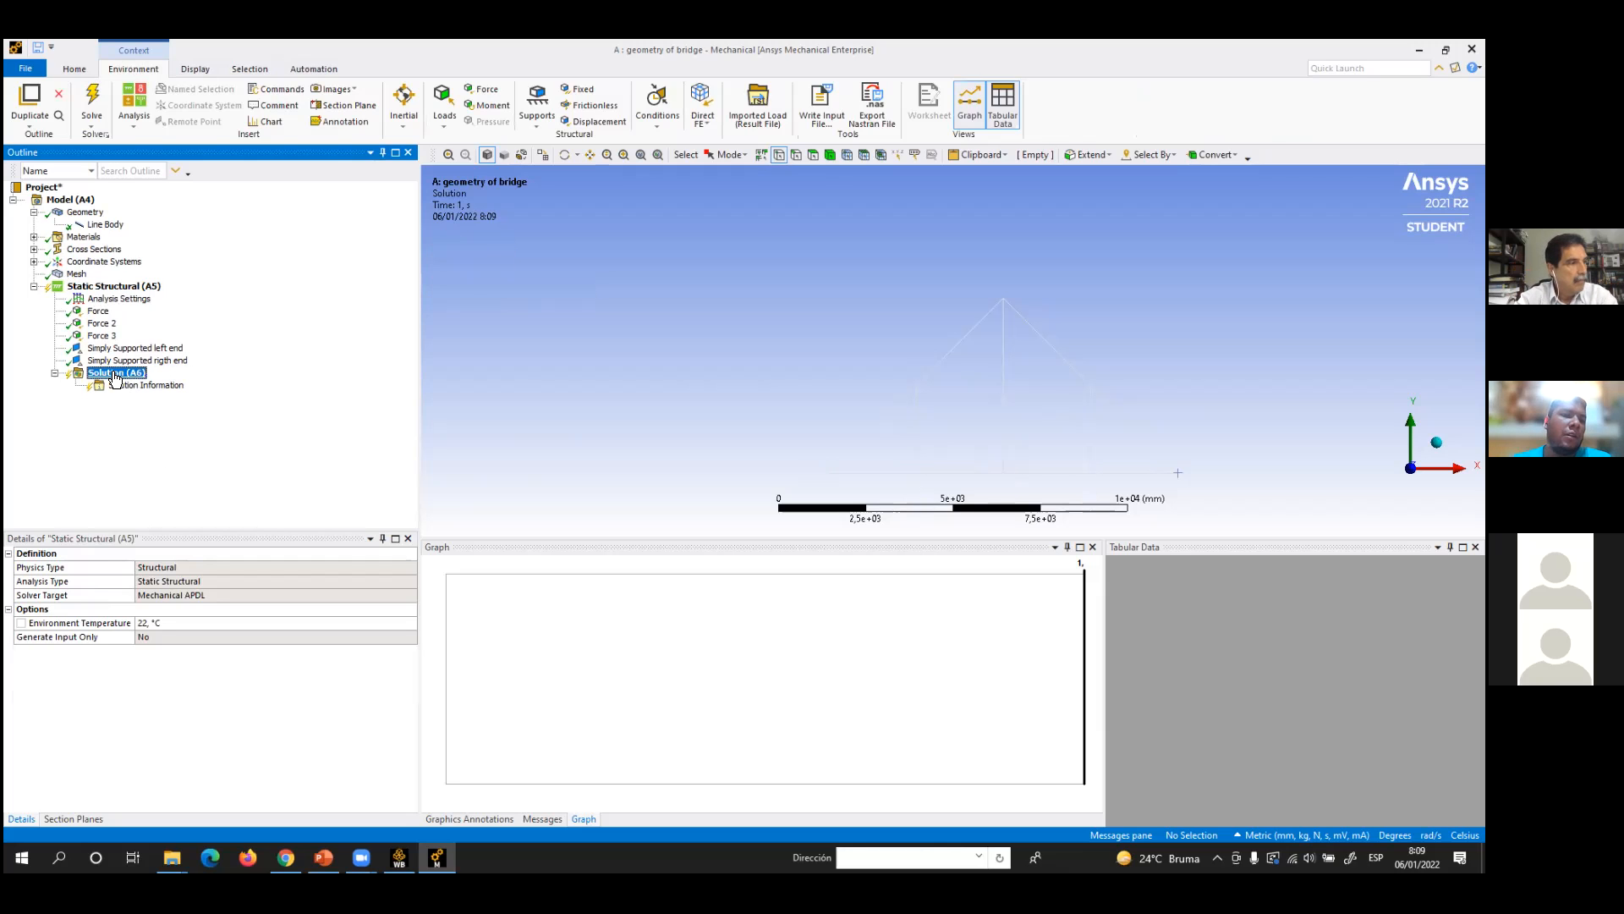
{"action": "right_click", "coordinate": [115, 375]}
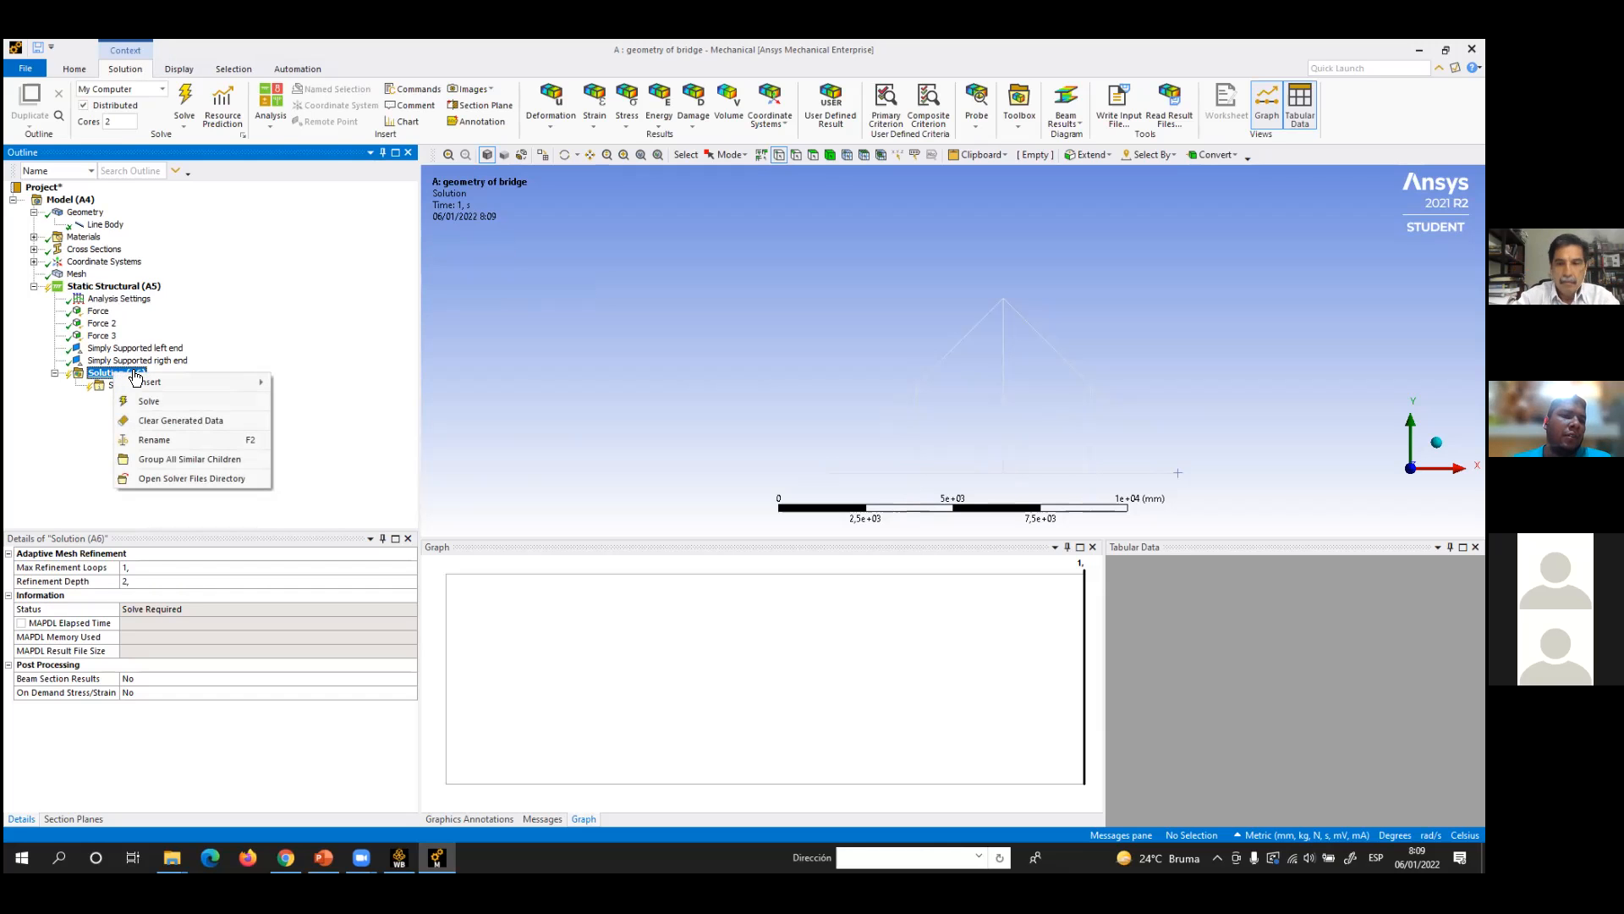
{"action": "mouse_move", "coordinate": [154, 386]}
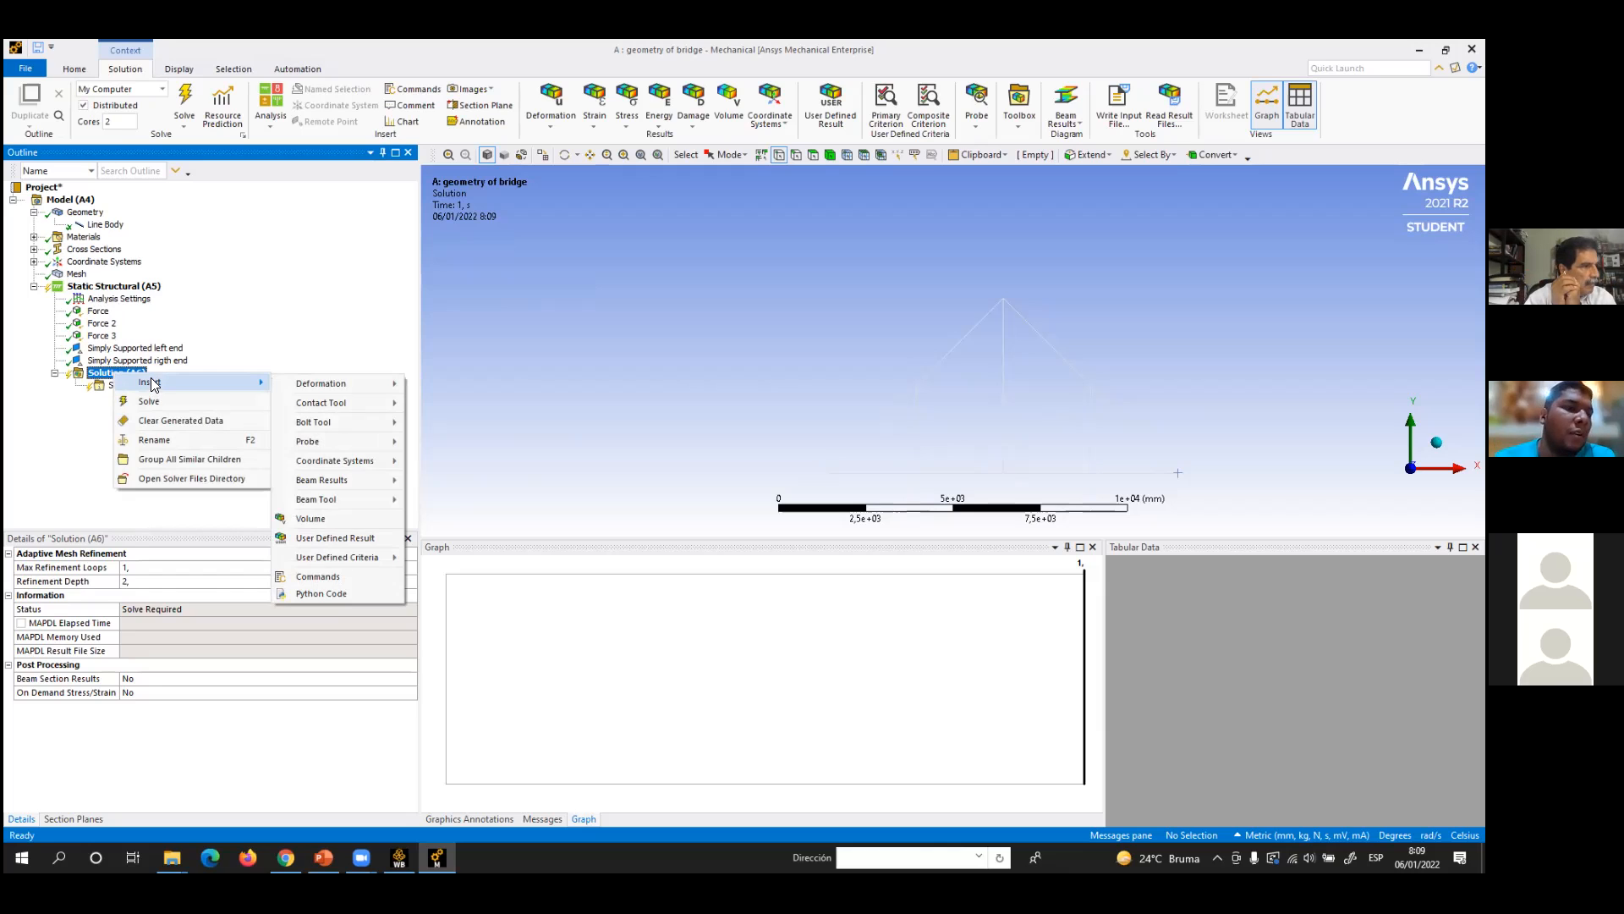
{"action": "left_click", "coordinate": [57, 410]}
{"action": "right_click", "coordinate": [120, 374]}
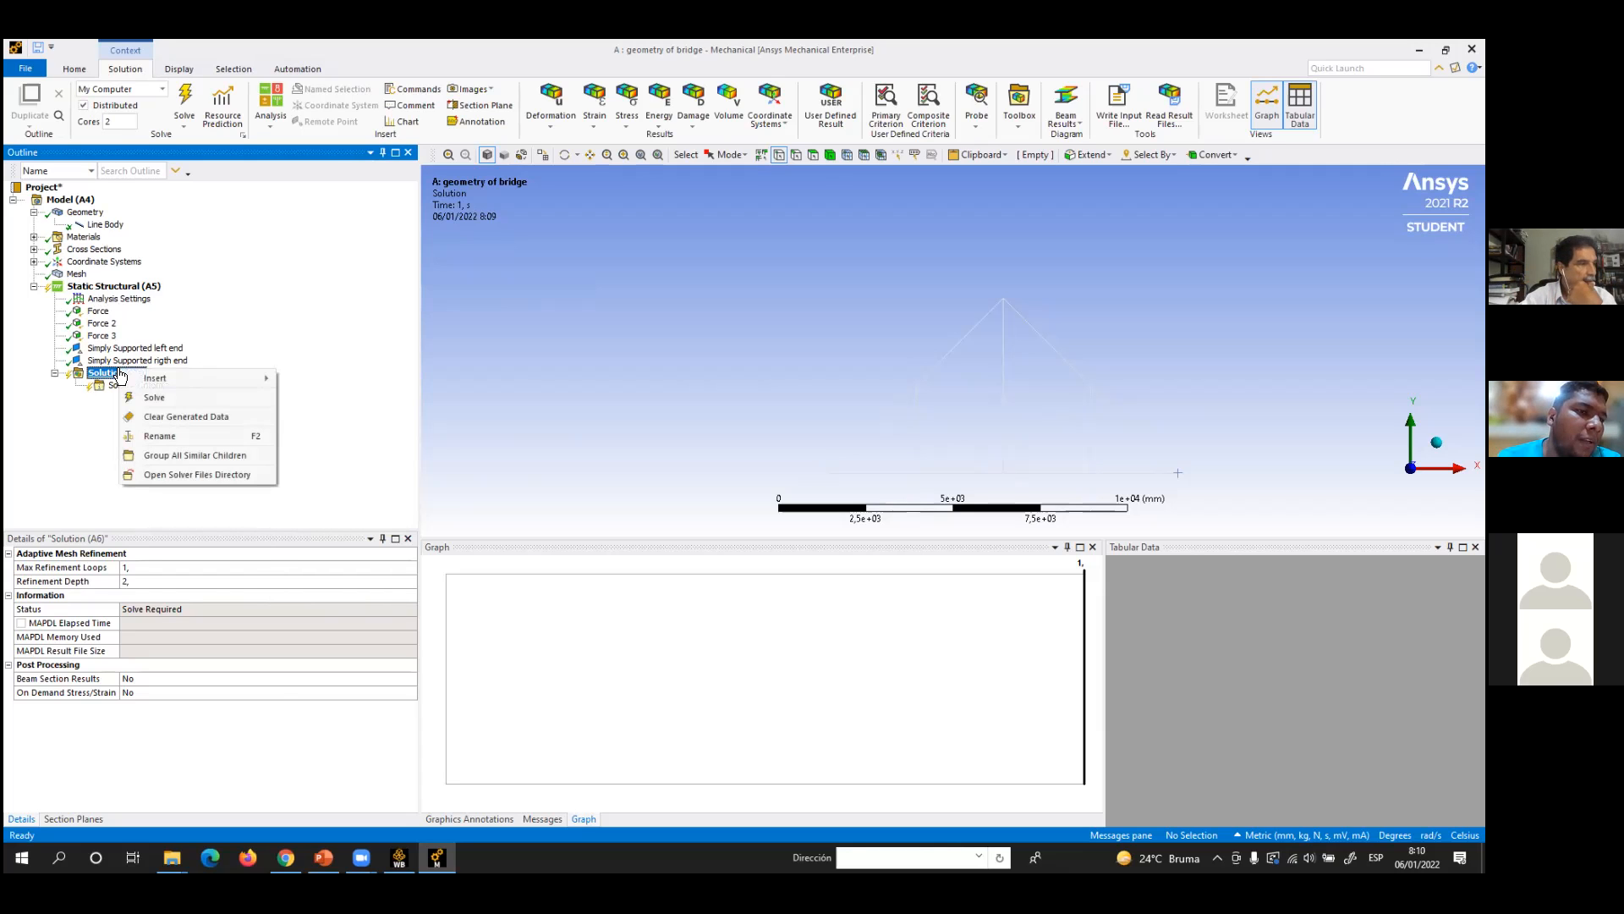
{"action": "mouse_move", "coordinate": [171, 377]}
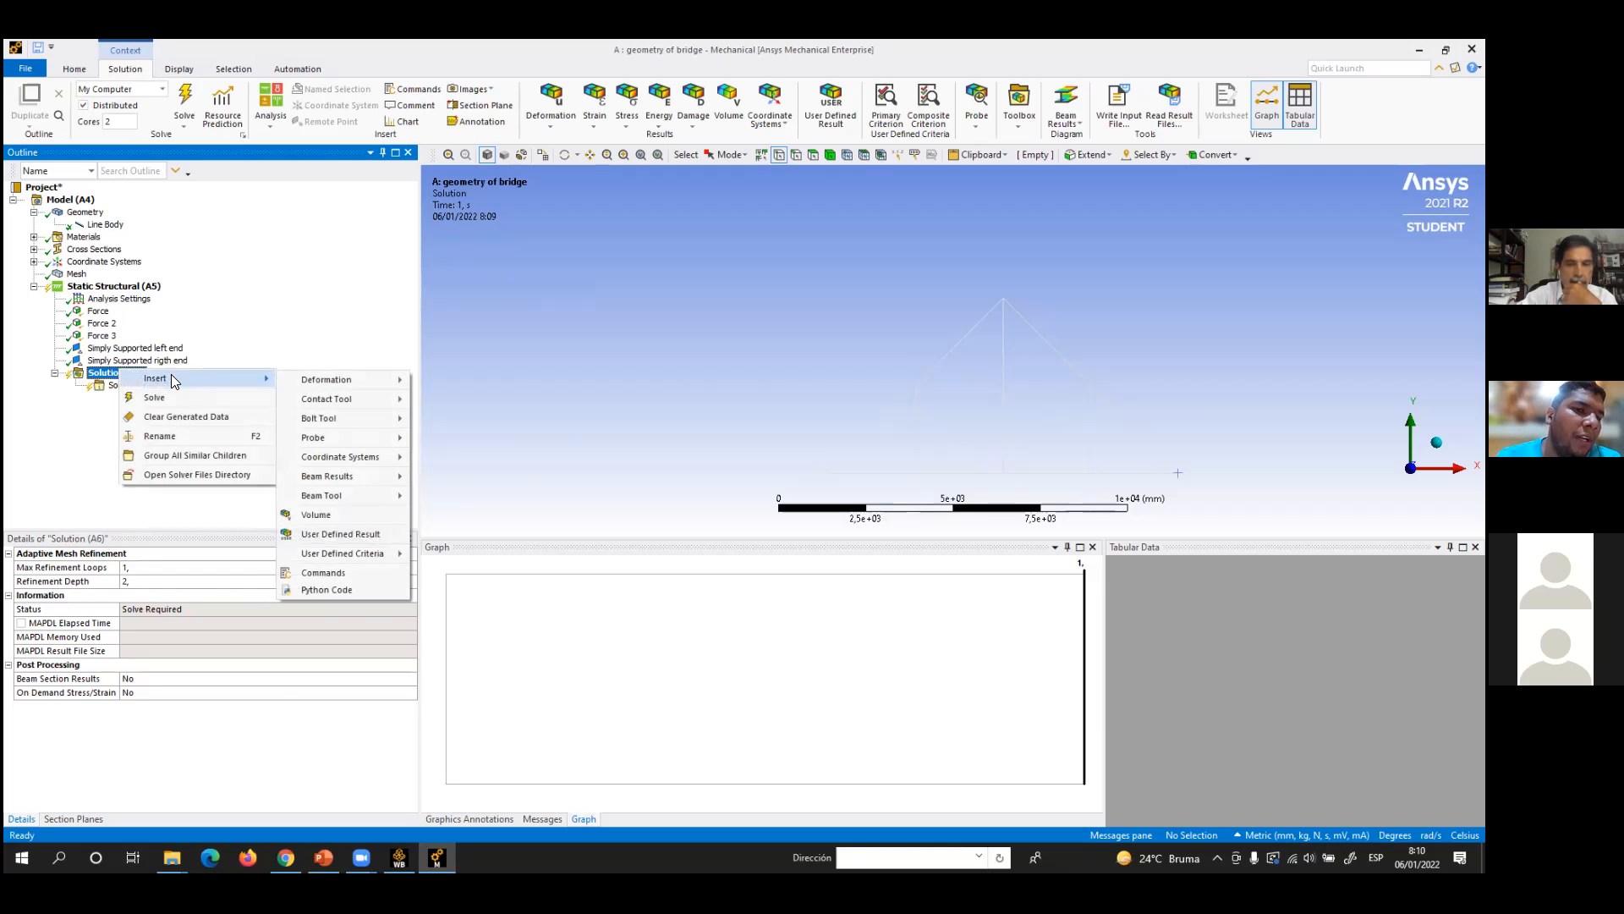
{"action": "mouse_move", "coordinate": [363, 381]}
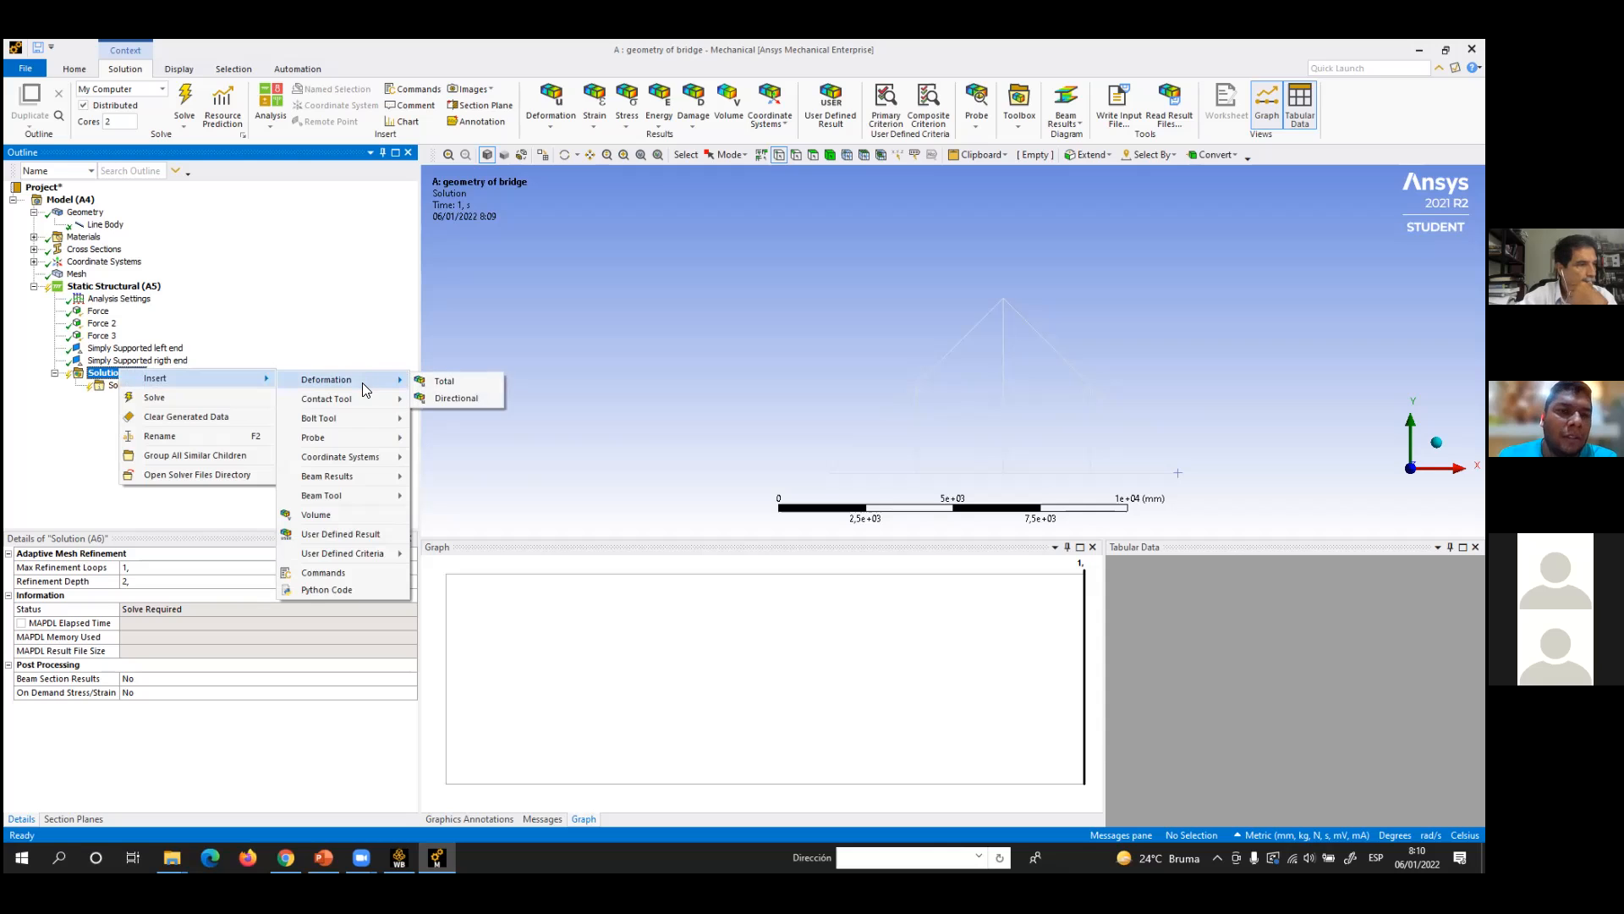
{"action": "left_click", "coordinate": [438, 399]}
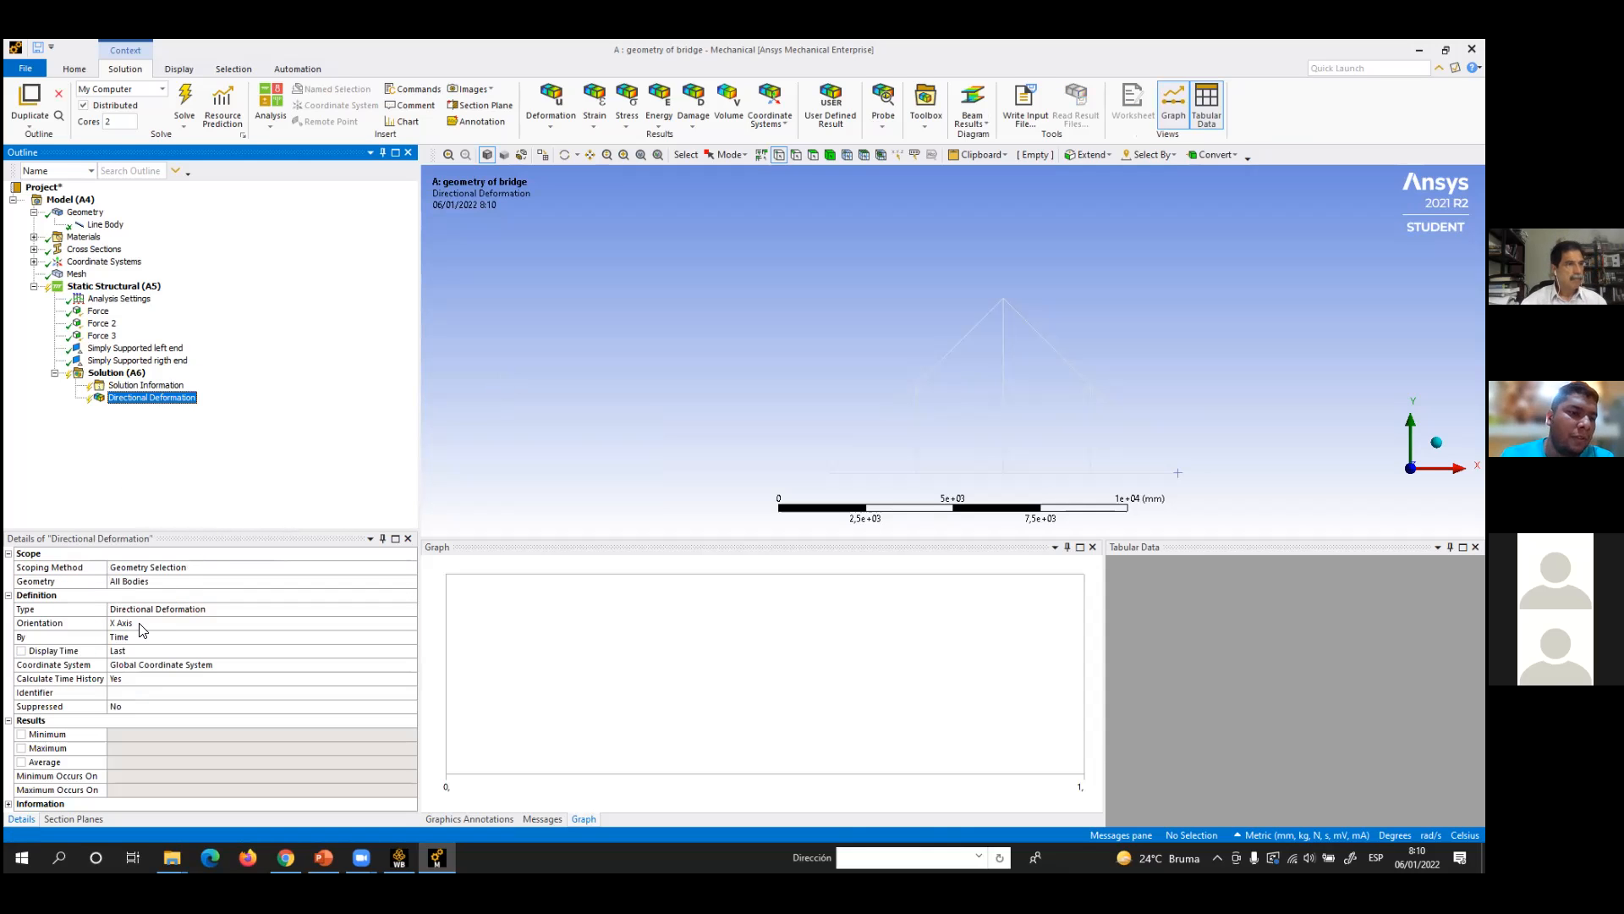
{"action": "left_click", "coordinate": [260, 624]}
{"action": "left_click", "coordinate": [409, 623]}
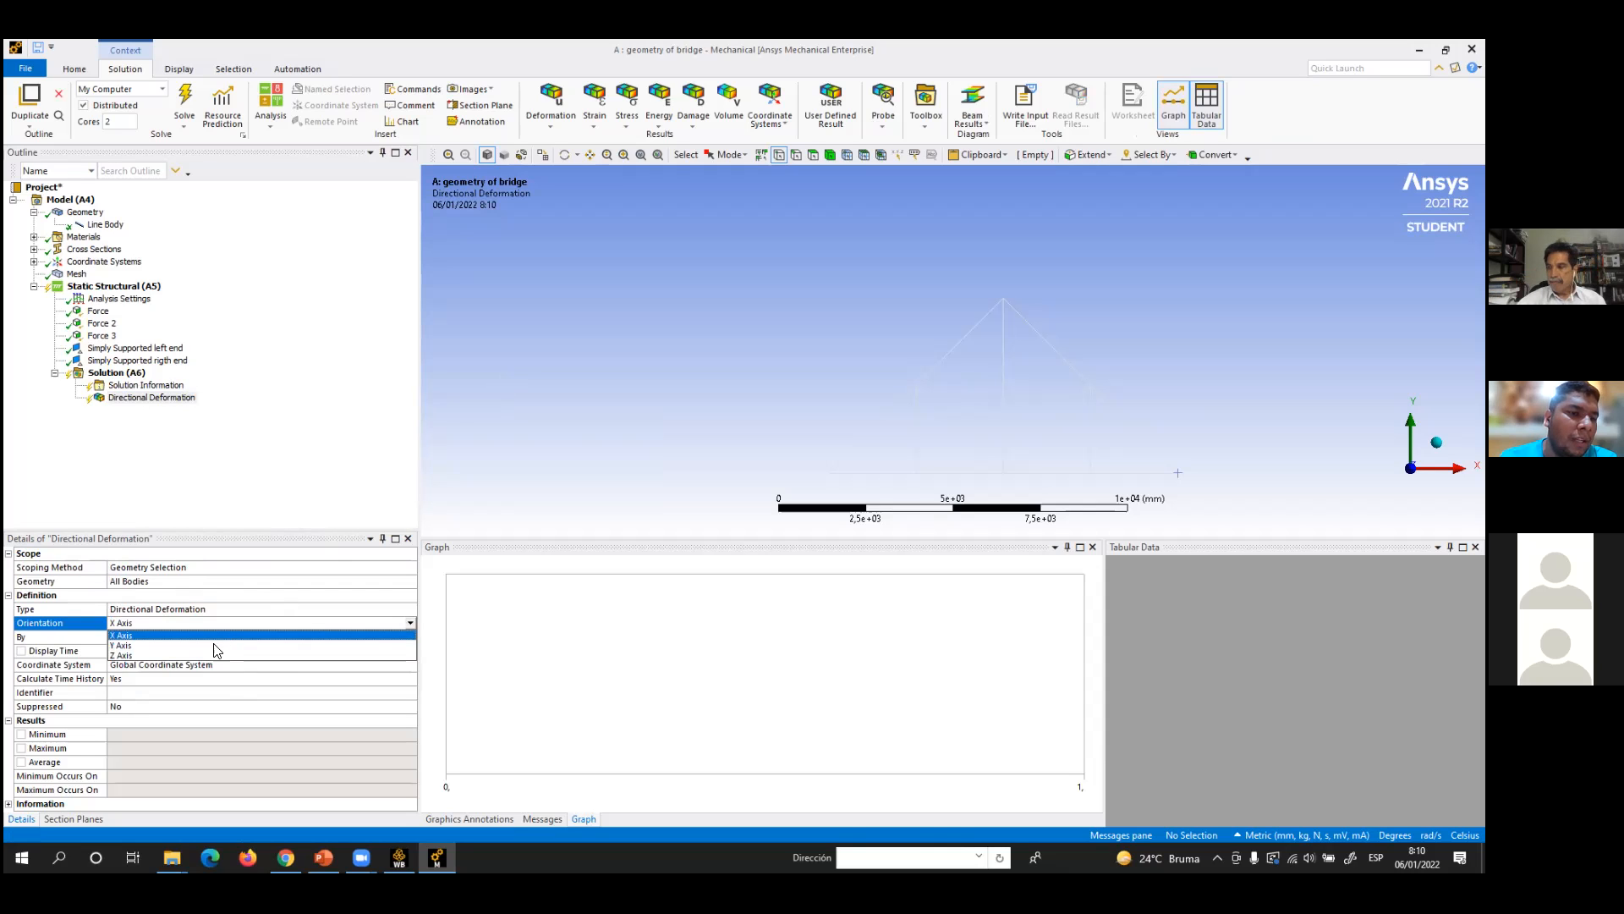
{"action": "left_click", "coordinate": [225, 512]}
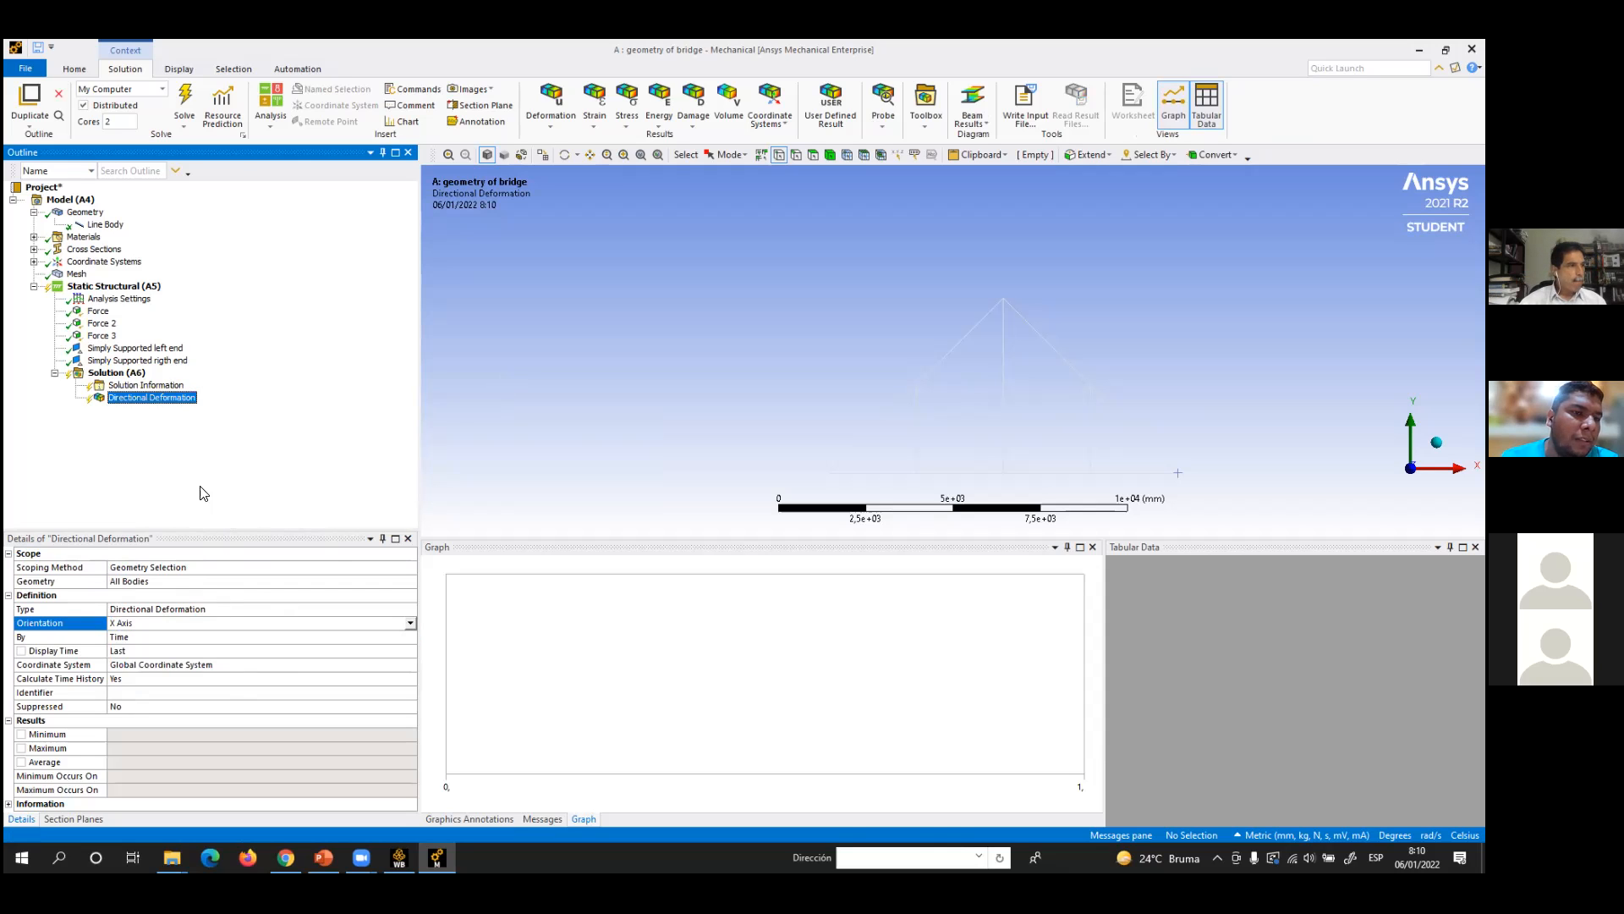
- Add a second Directional Deformation result to the solution and set its orientation to the Y axis
{"action": "right_click", "coordinate": [127, 373]}
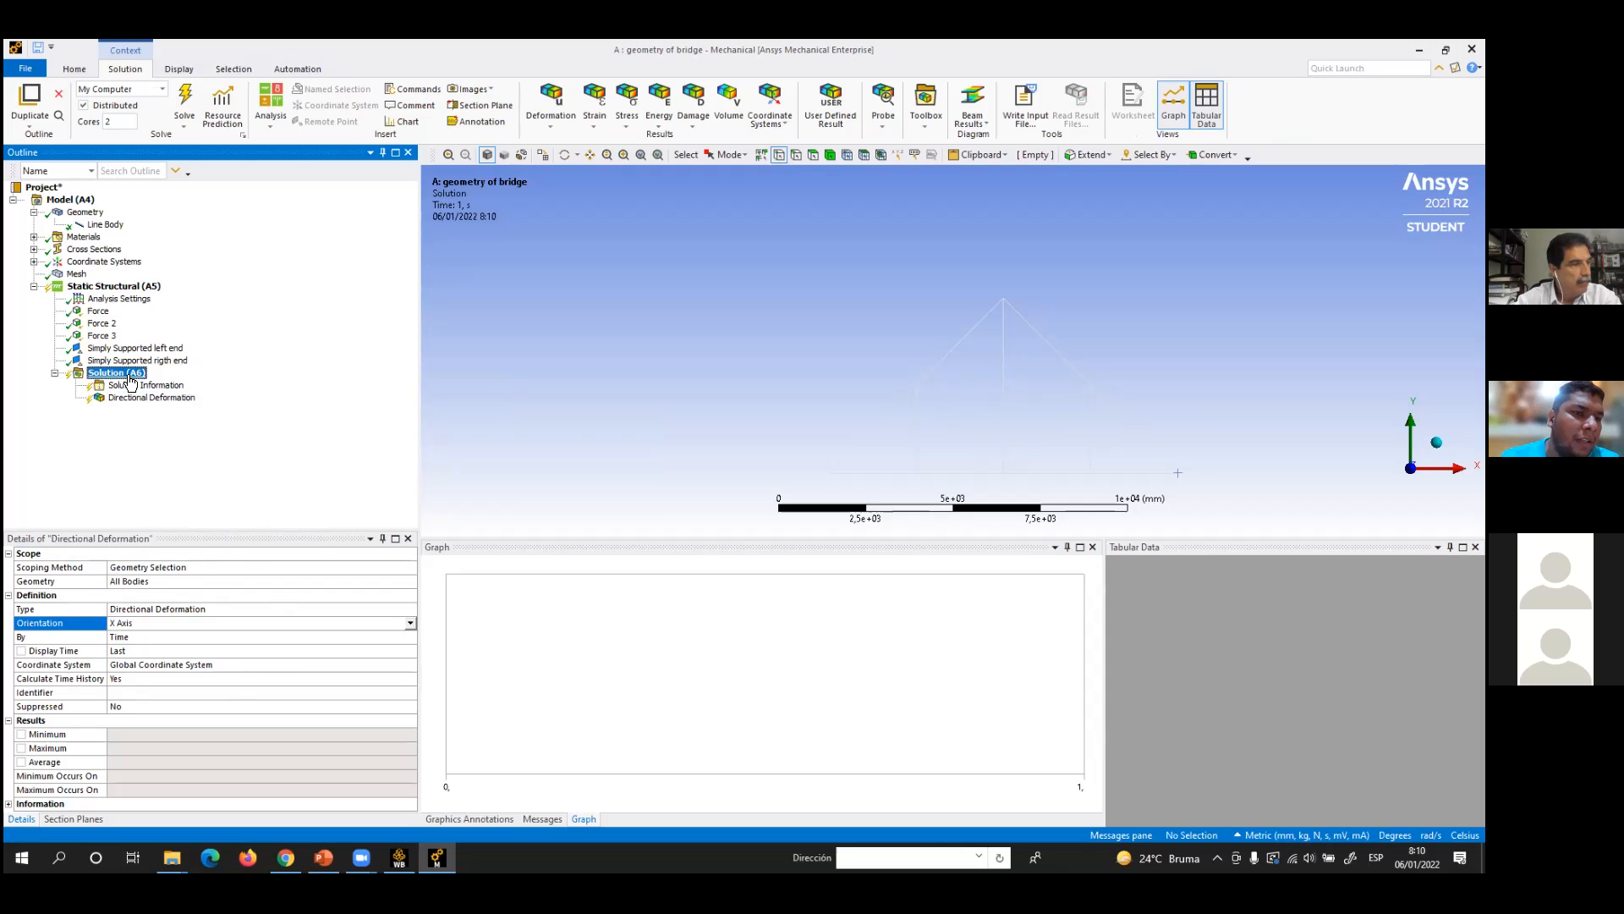
{"action": "mouse_move", "coordinate": [380, 382]}
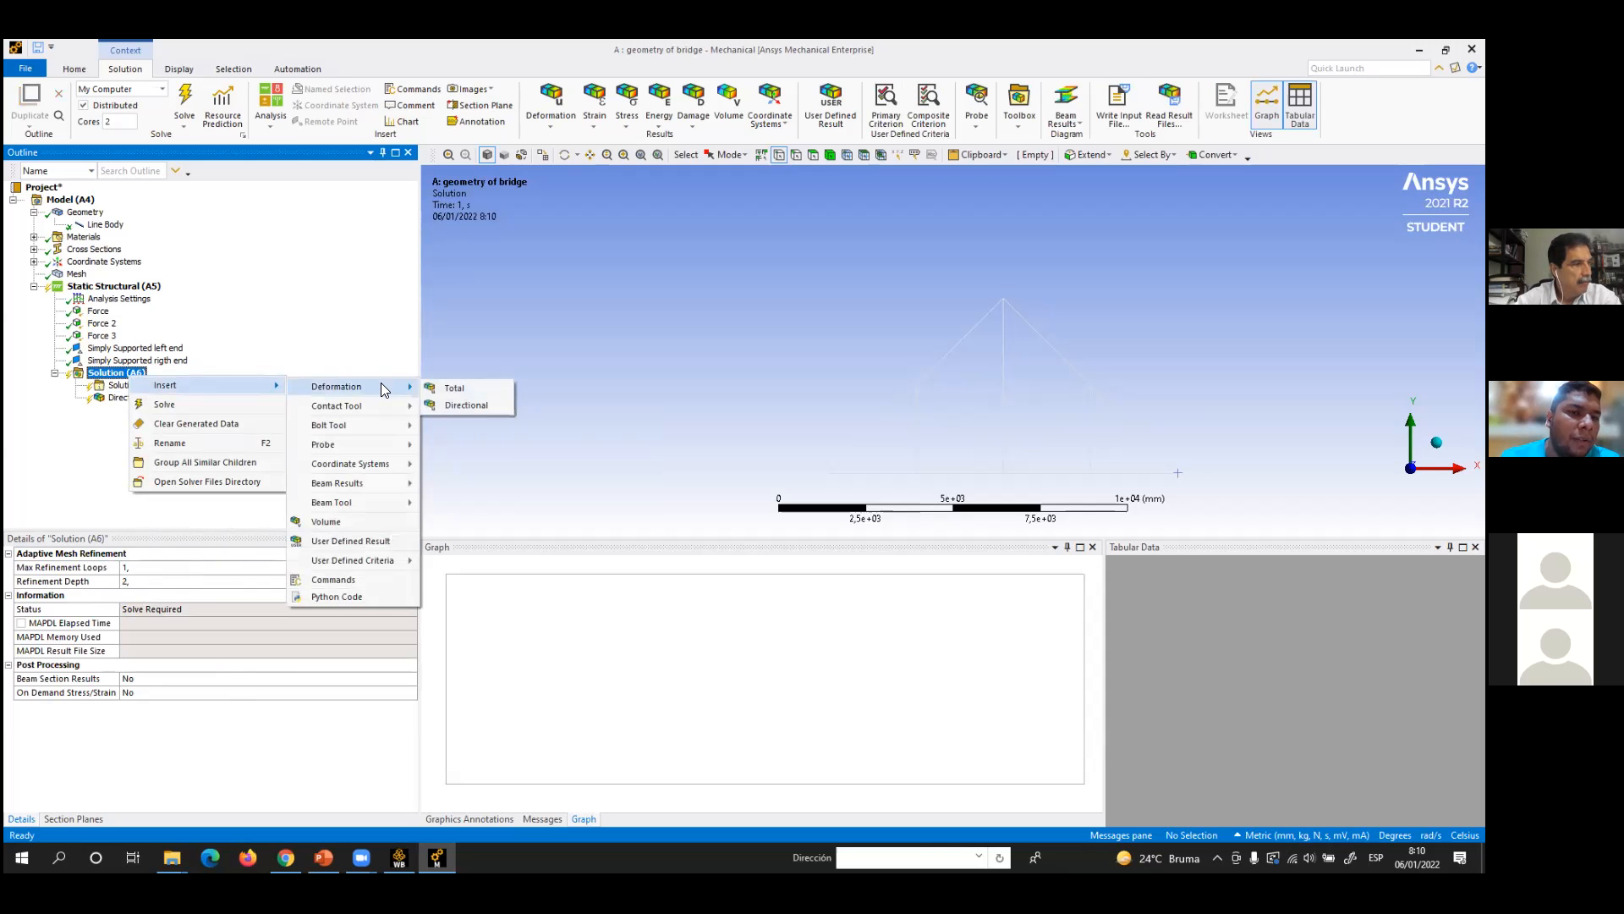
{"action": "left_click", "coordinate": [475, 407]}
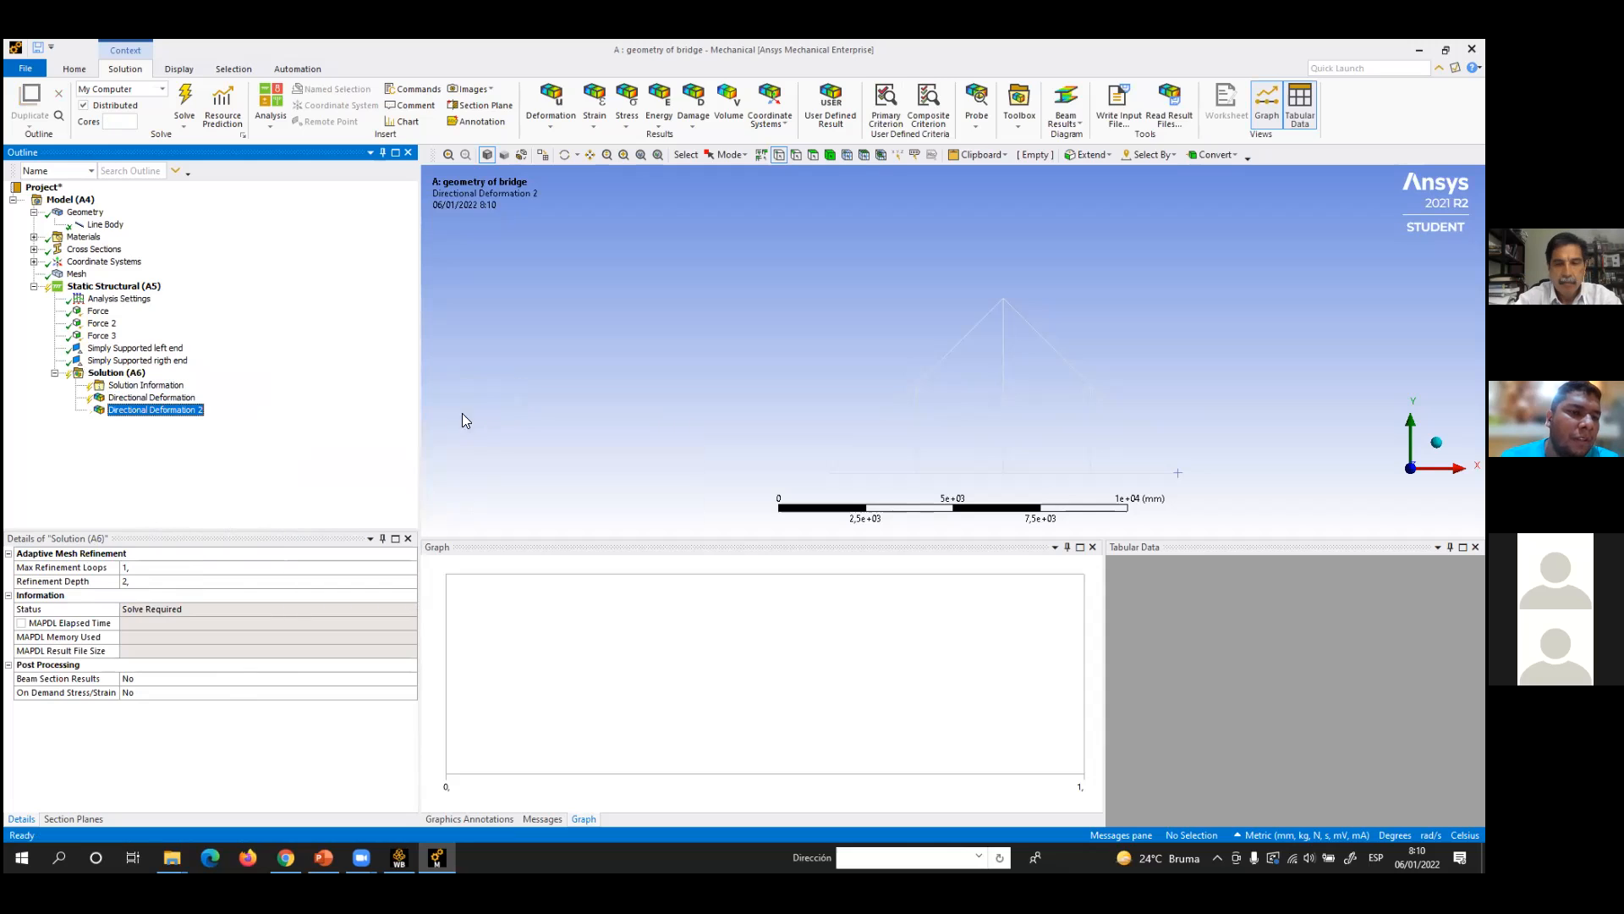
{"action": "left_click", "coordinate": [410, 623]}
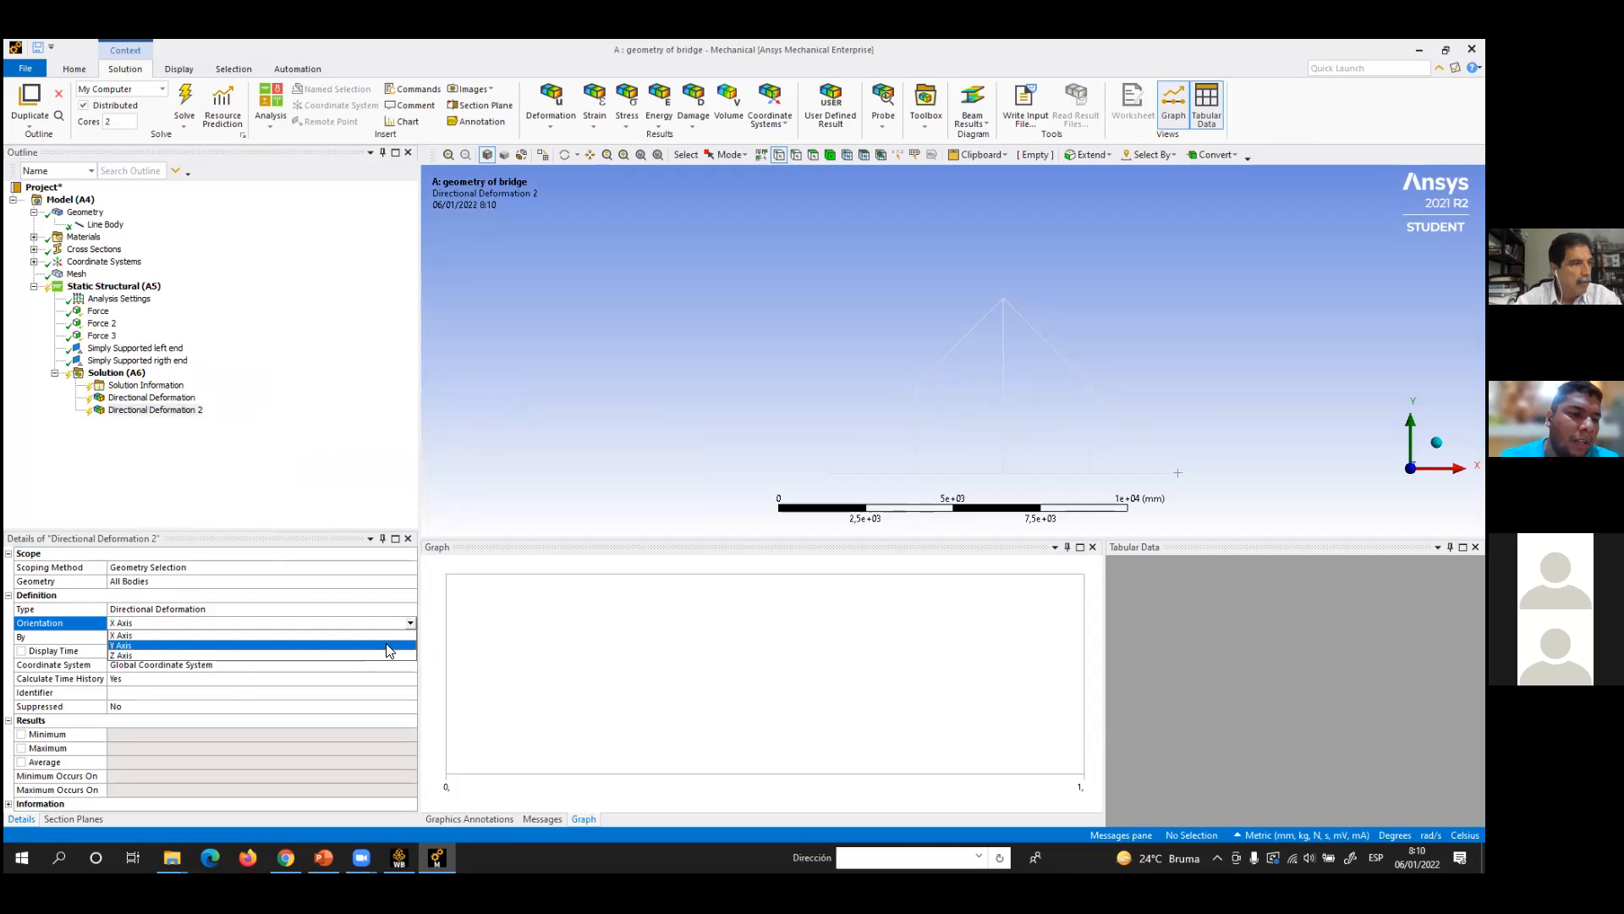
{"action": "left_click", "coordinate": [388, 646]}
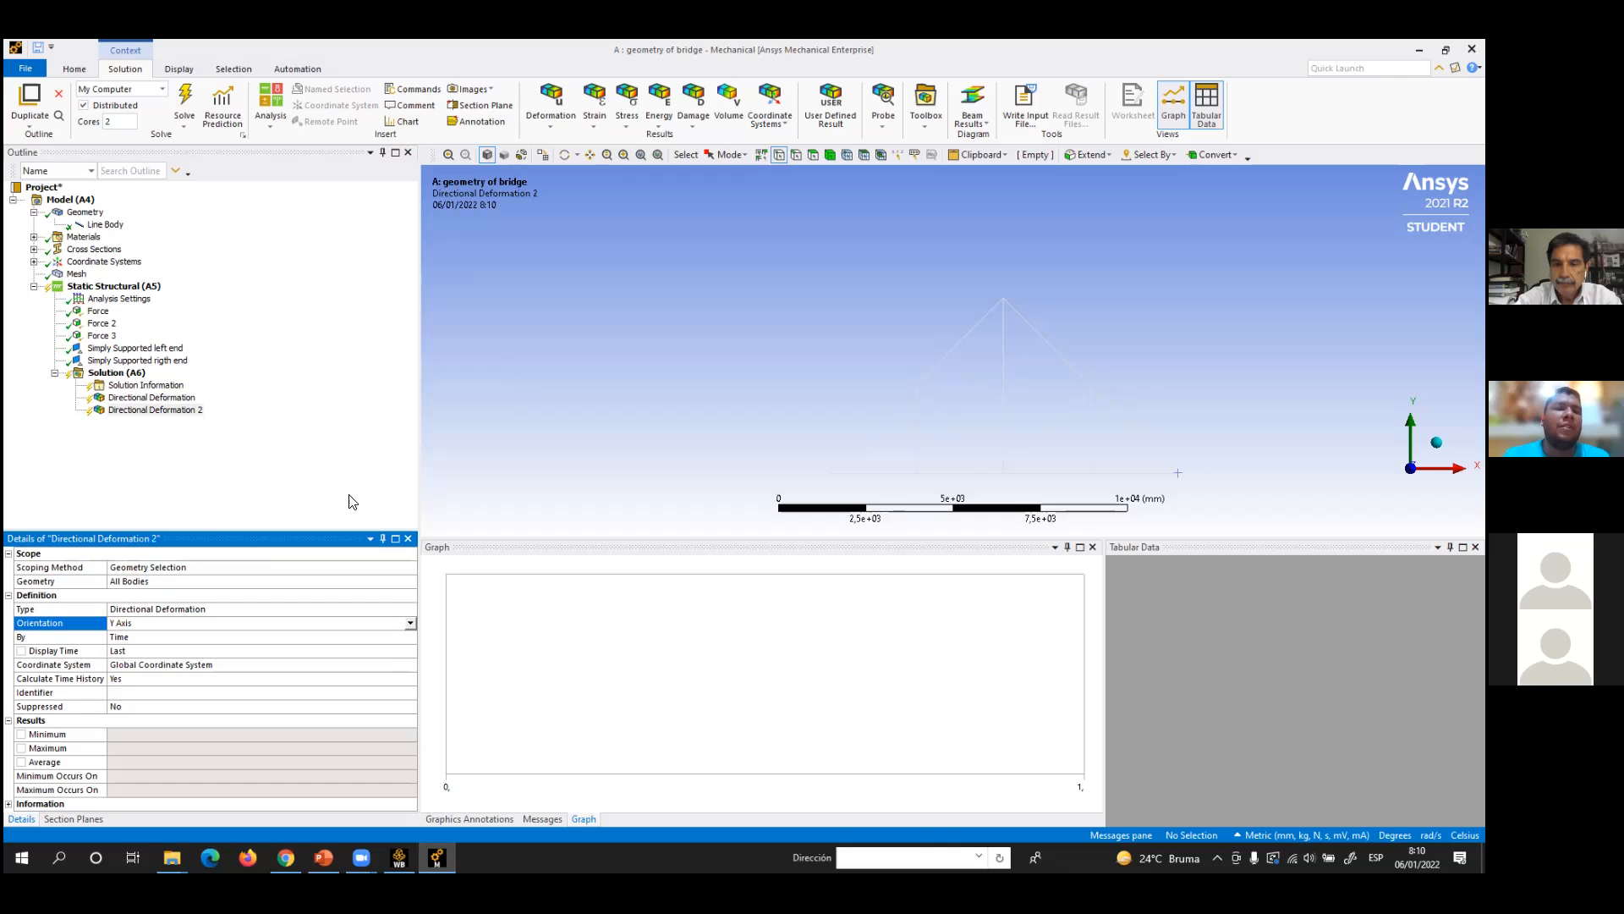
{"action": "left_click", "coordinate": [191, 478]}
- Add an Axial Force beam result for all line bodies to the solution
{"action": "right_click", "coordinate": [131, 374]}
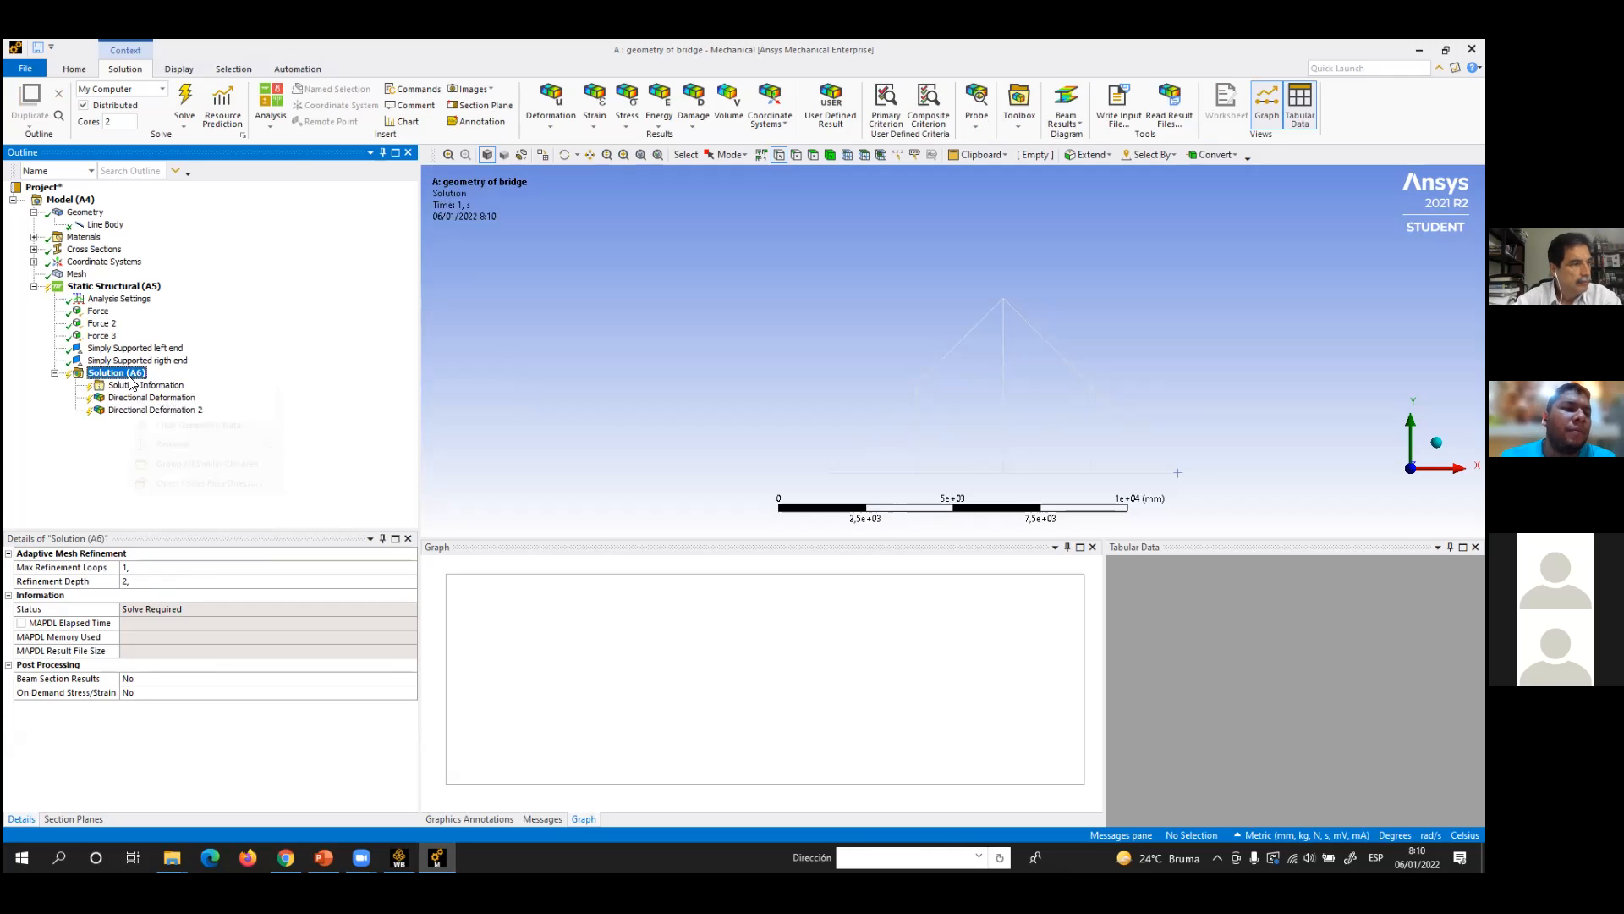
{"action": "mouse_move", "coordinate": [158, 392]}
{"action": "mouse_move", "coordinate": [360, 389]}
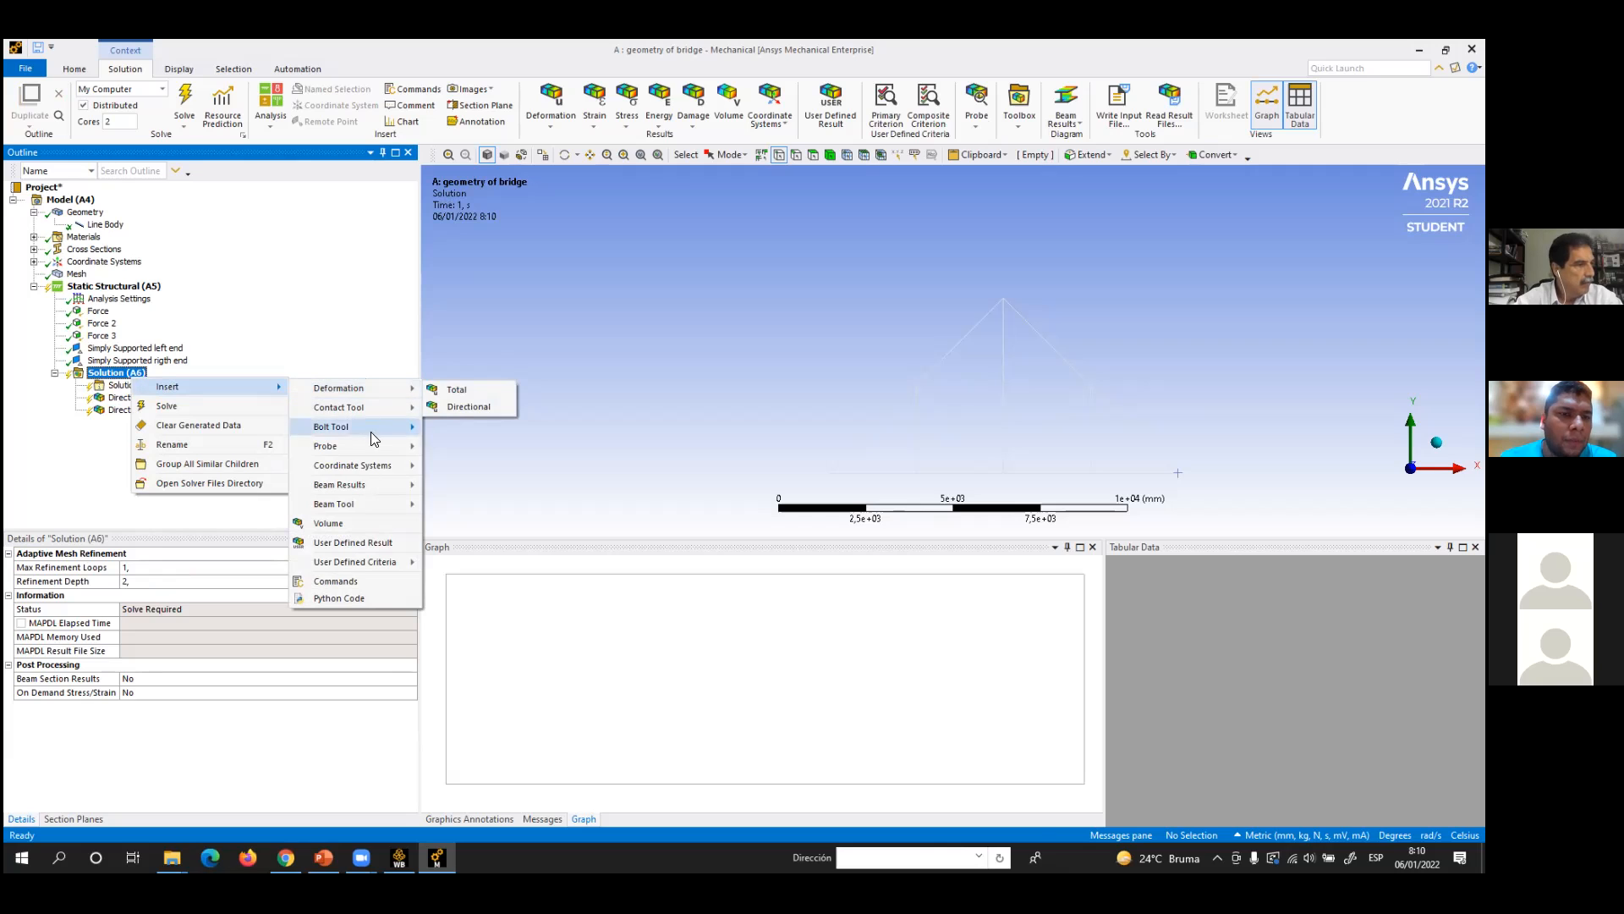
{"action": "mouse_move", "coordinate": [385, 509]}
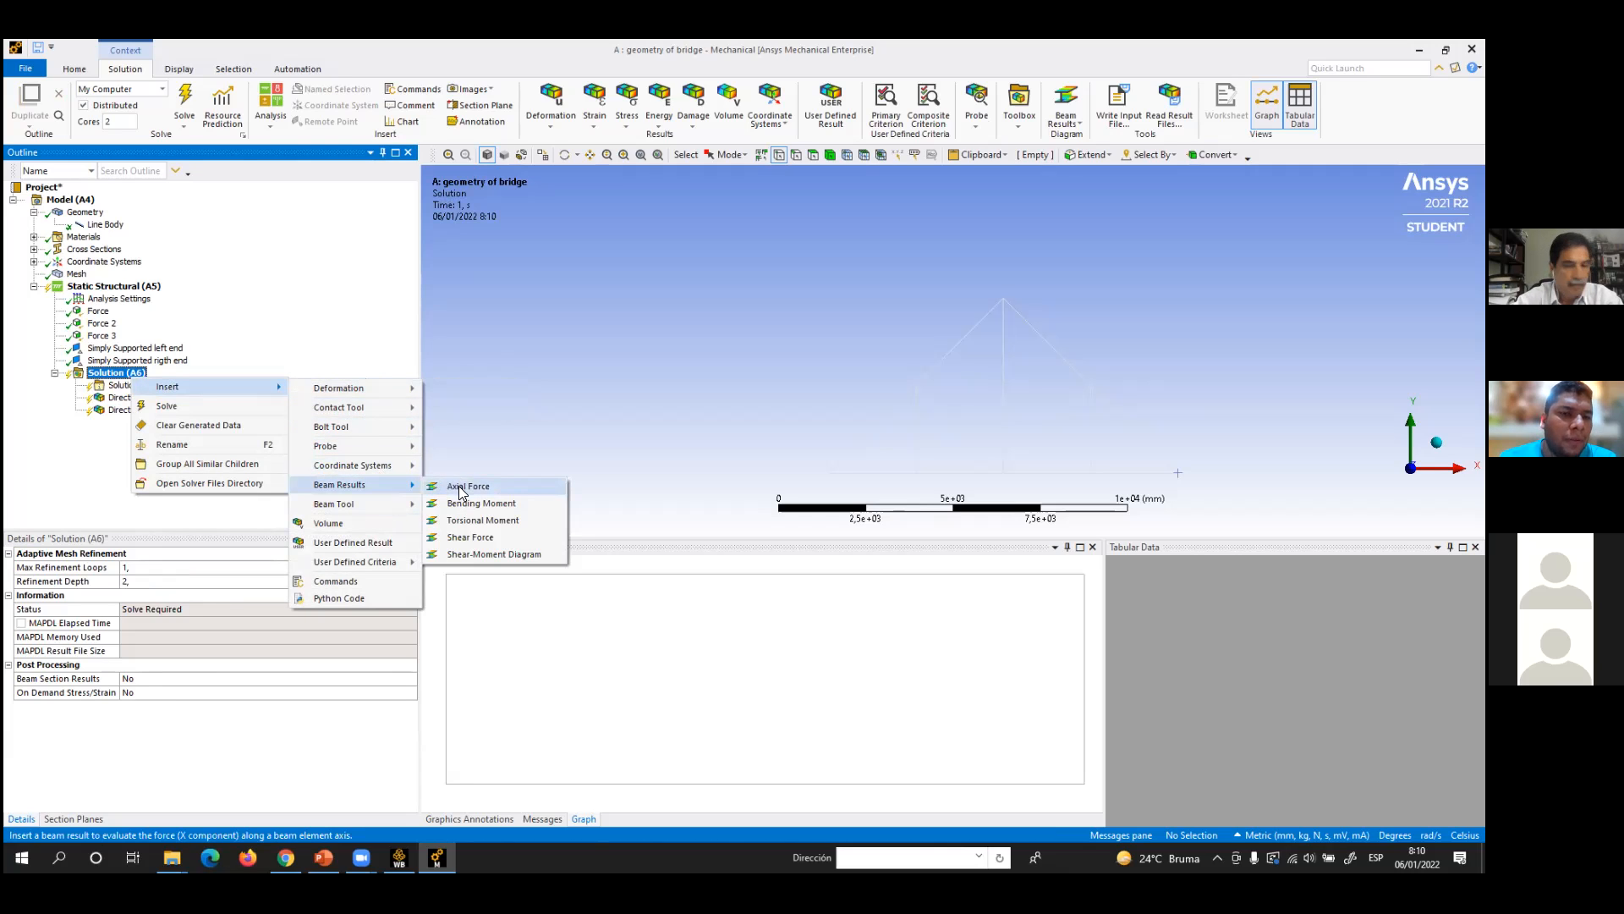
{"action": "left_click", "coordinate": [465, 486]}
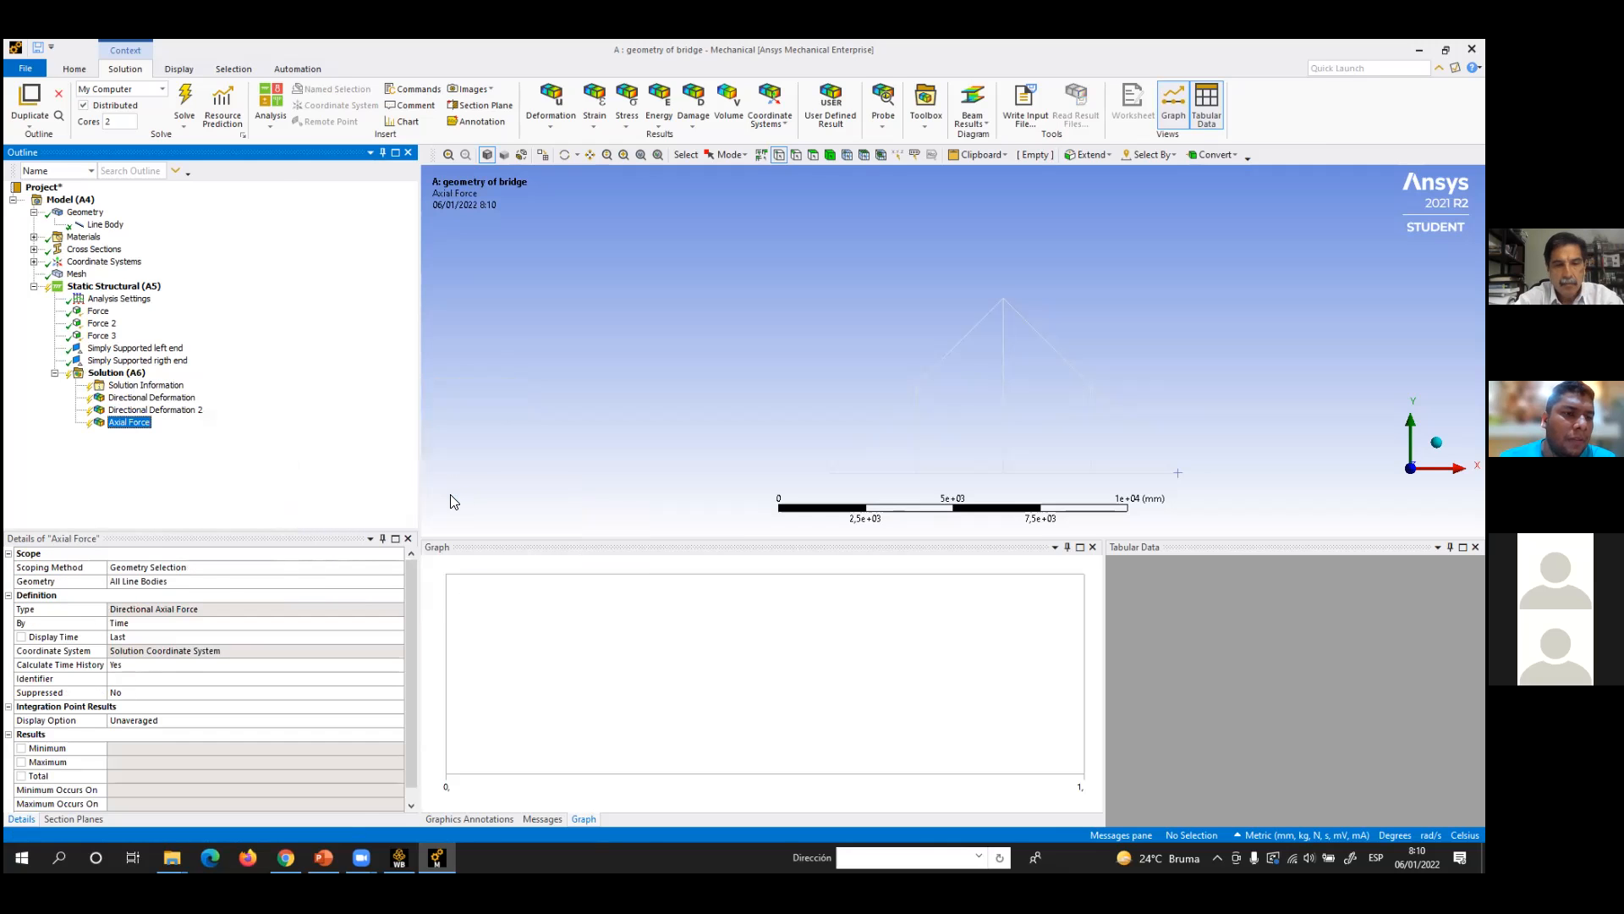
- Add a Force Reaction probe to the solution and assign it to the "Simply Supported left end" boundary condition
{"action": "left_click", "coordinate": [131, 373]}
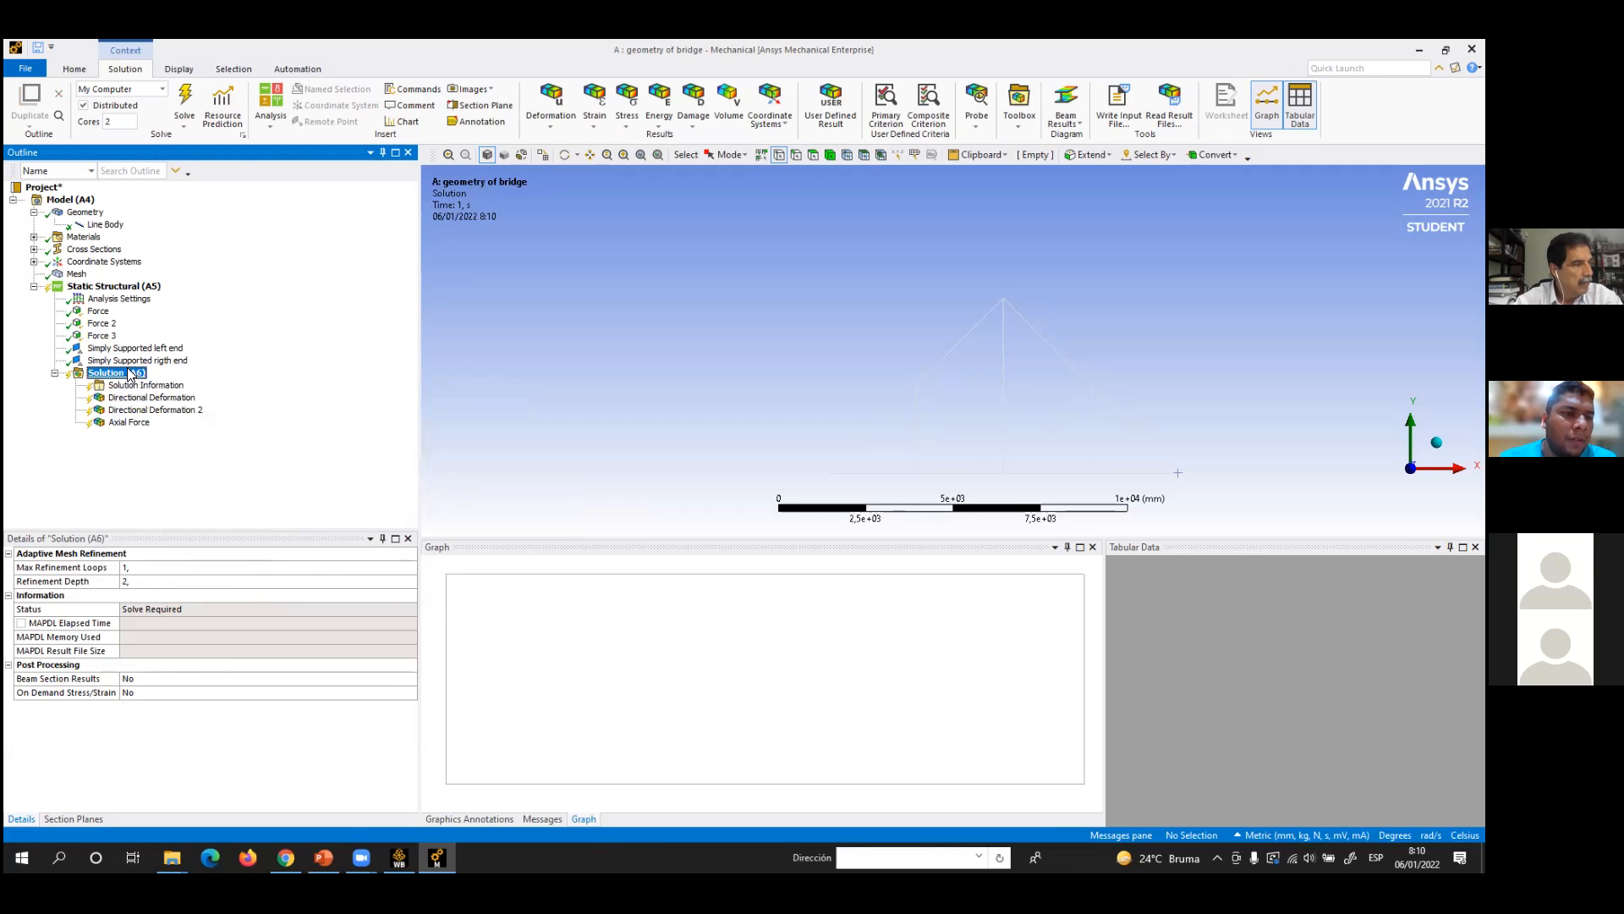
{"action": "right_click", "coordinate": [129, 372]}
{"action": "mouse_move", "coordinate": [186, 378]}
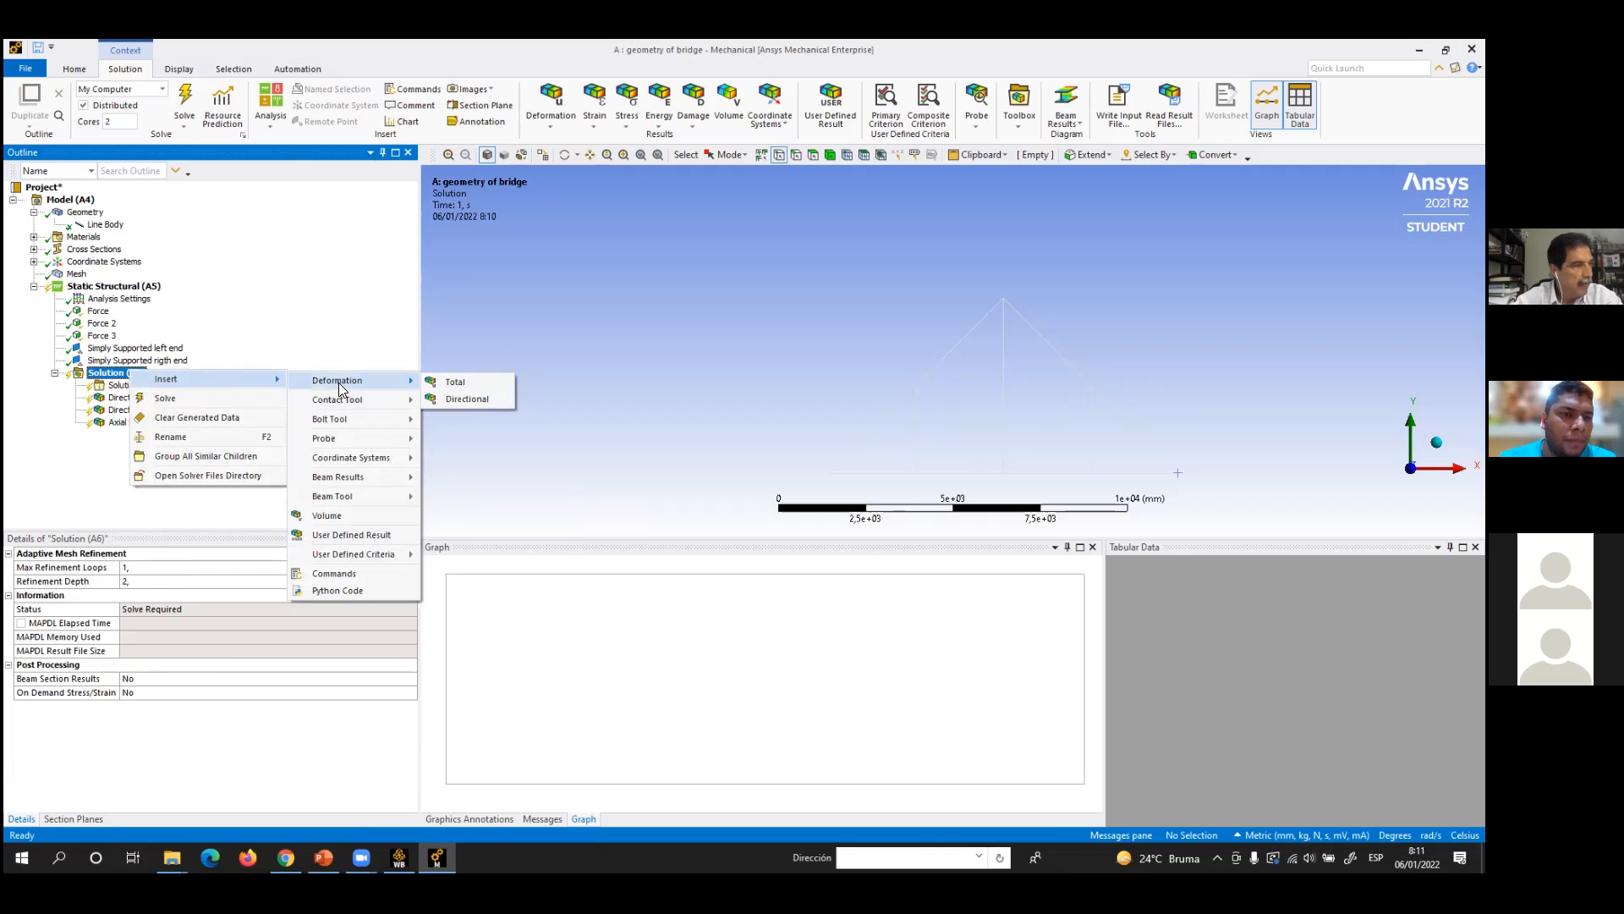
{"action": "mouse_move", "coordinate": [351, 438]}
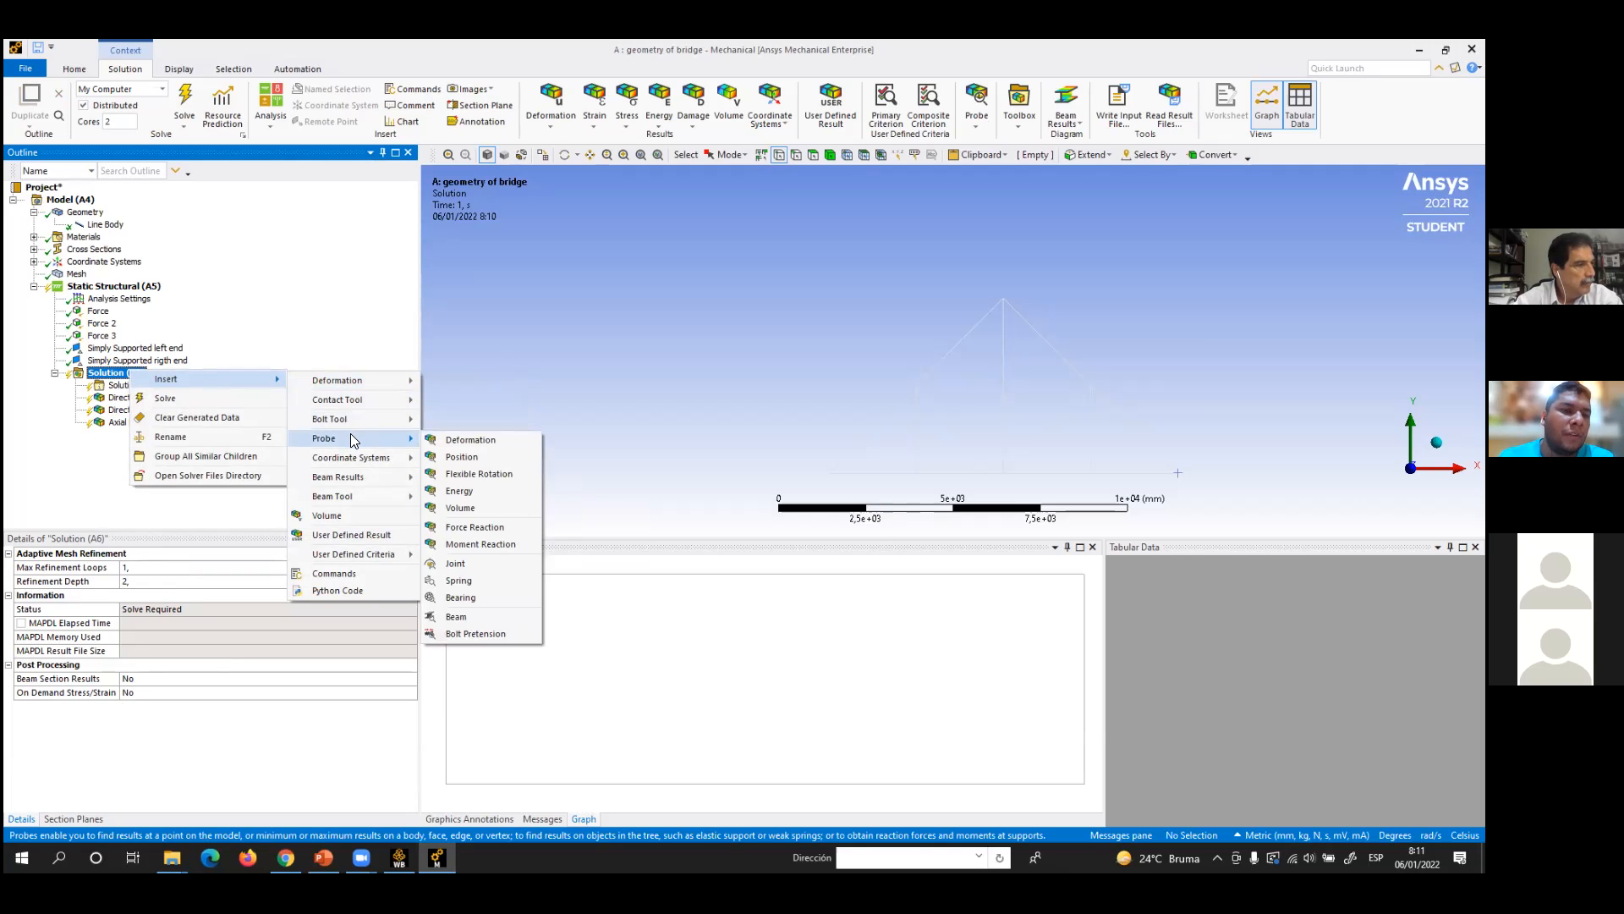
{"action": "left_click", "coordinate": [476, 528]}
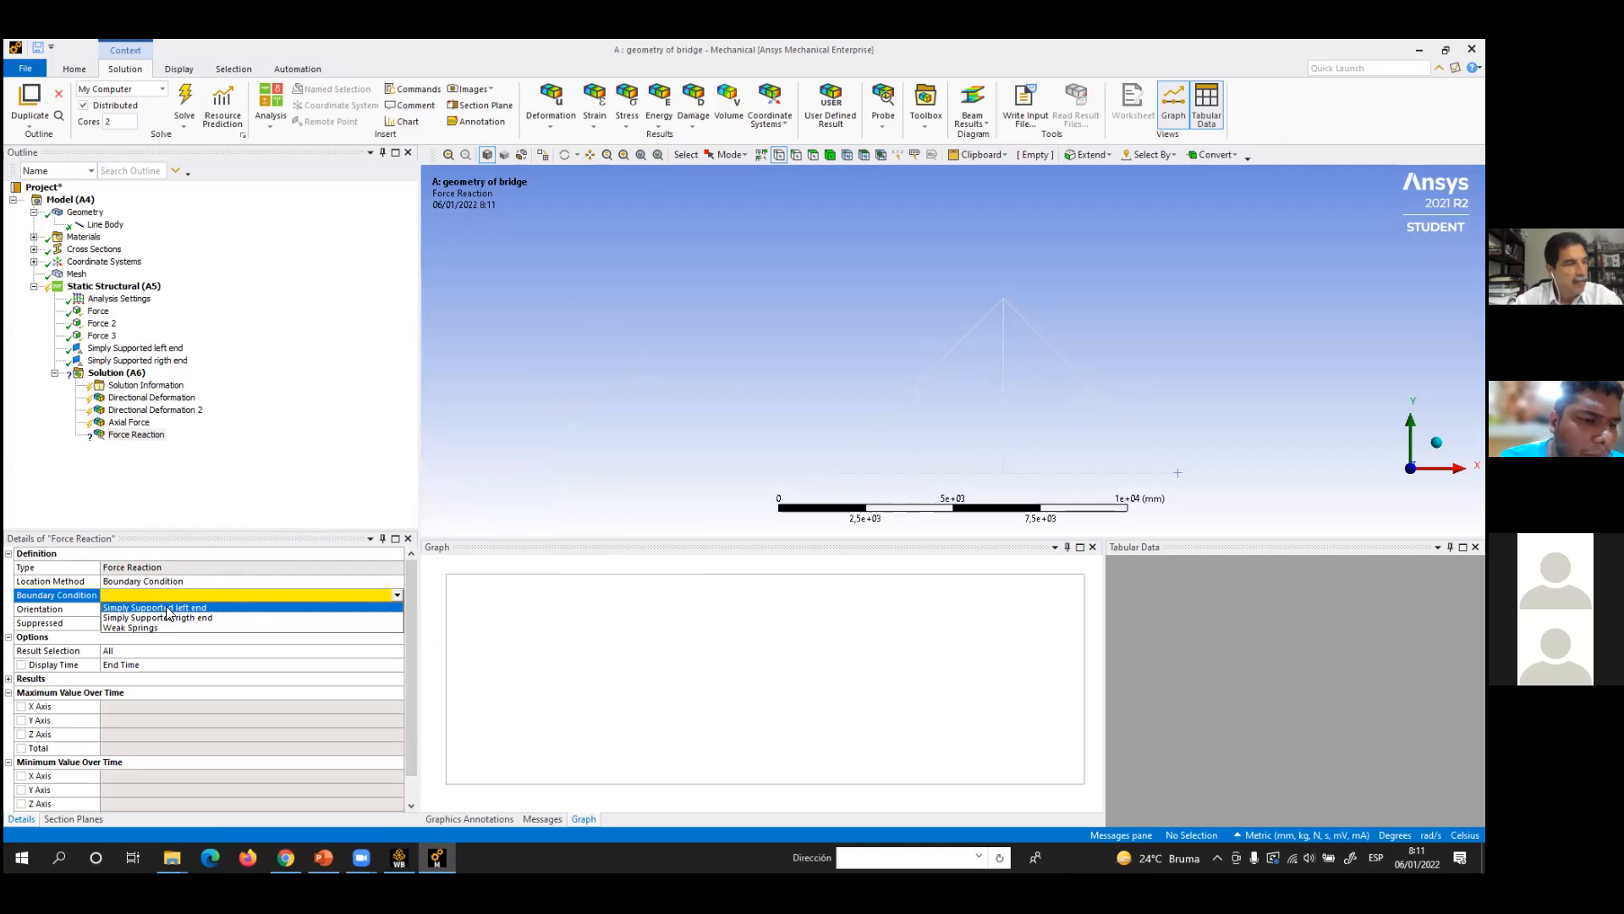
{"action": "left_click", "coordinate": [168, 608]}
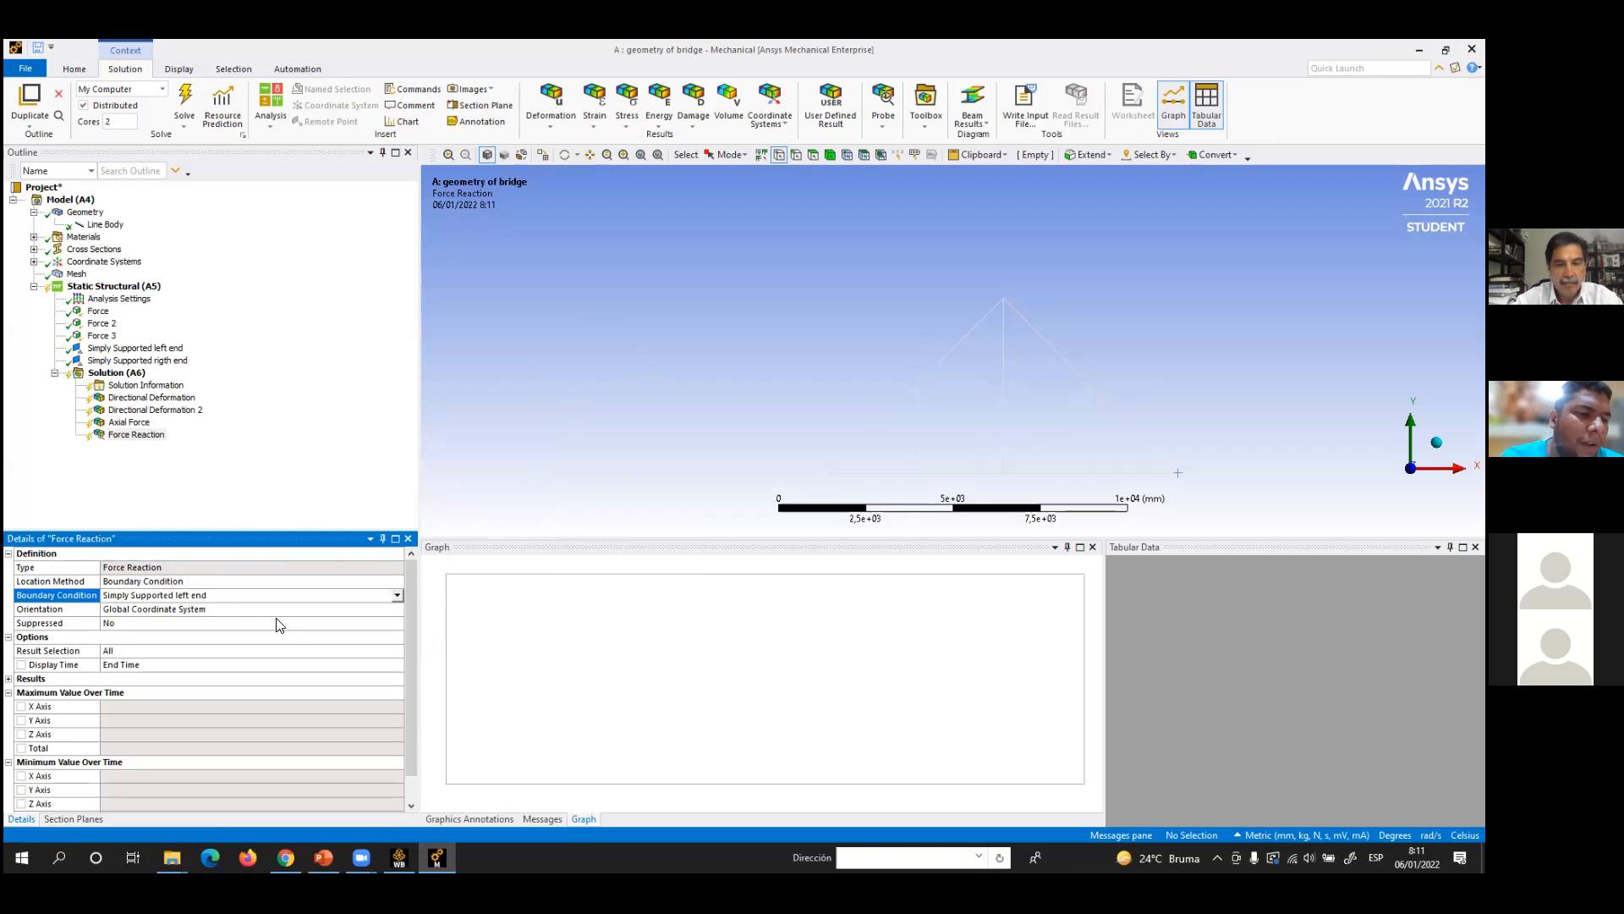
{"action": "left_click", "coordinate": [216, 498]}
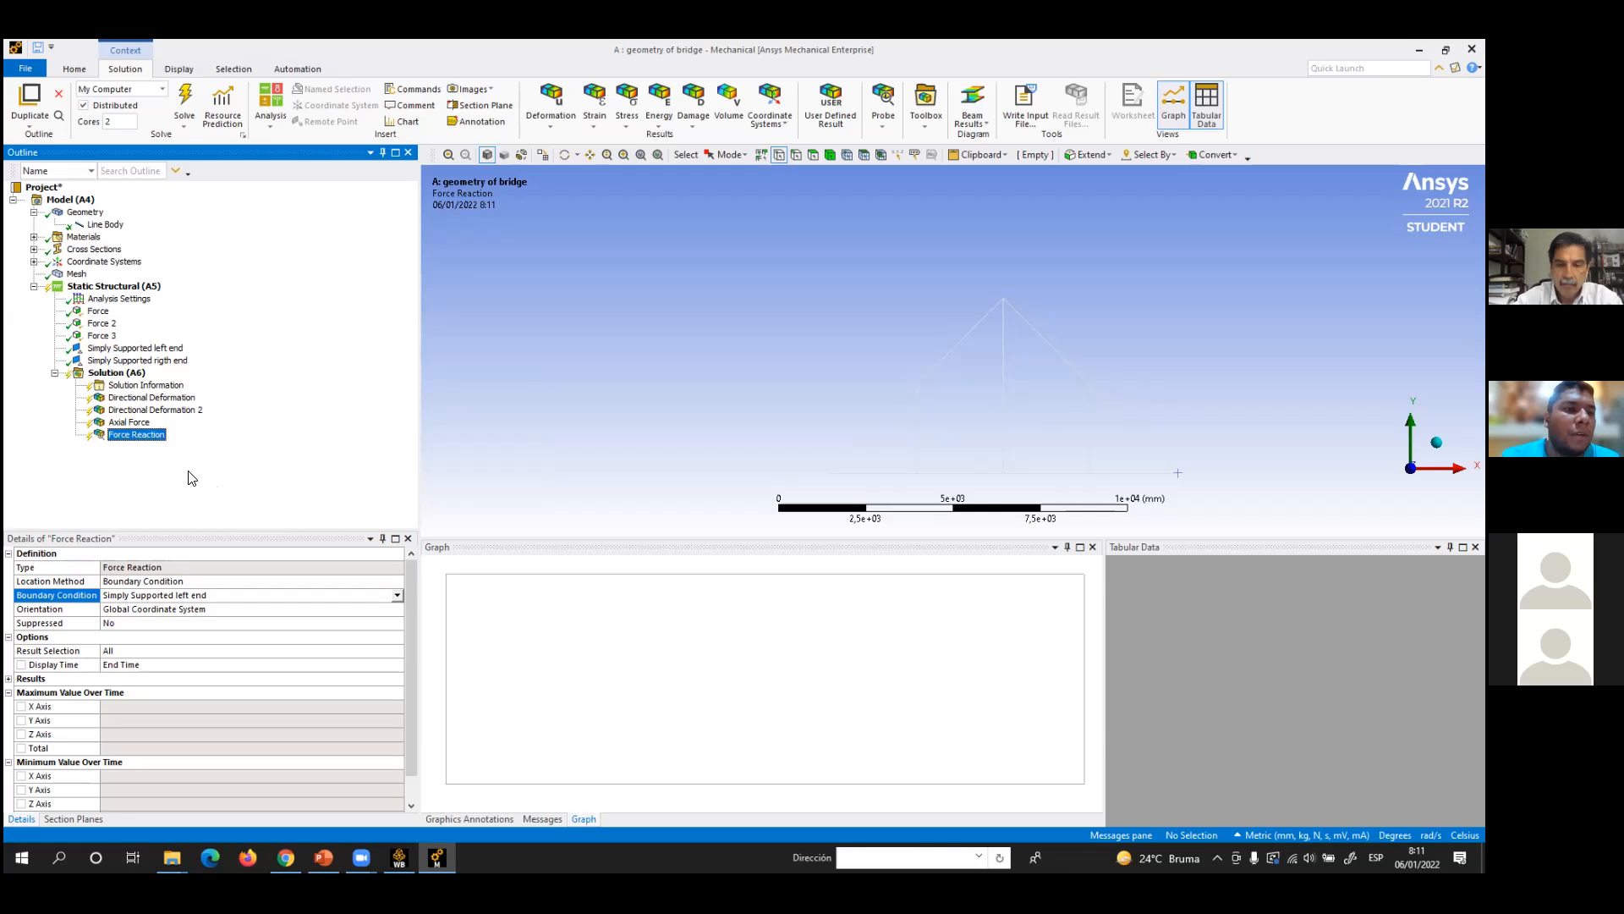
- Solve the static structural analysis and read the full text of the first solver message
{"action": "left_click", "coordinate": [183, 94]}
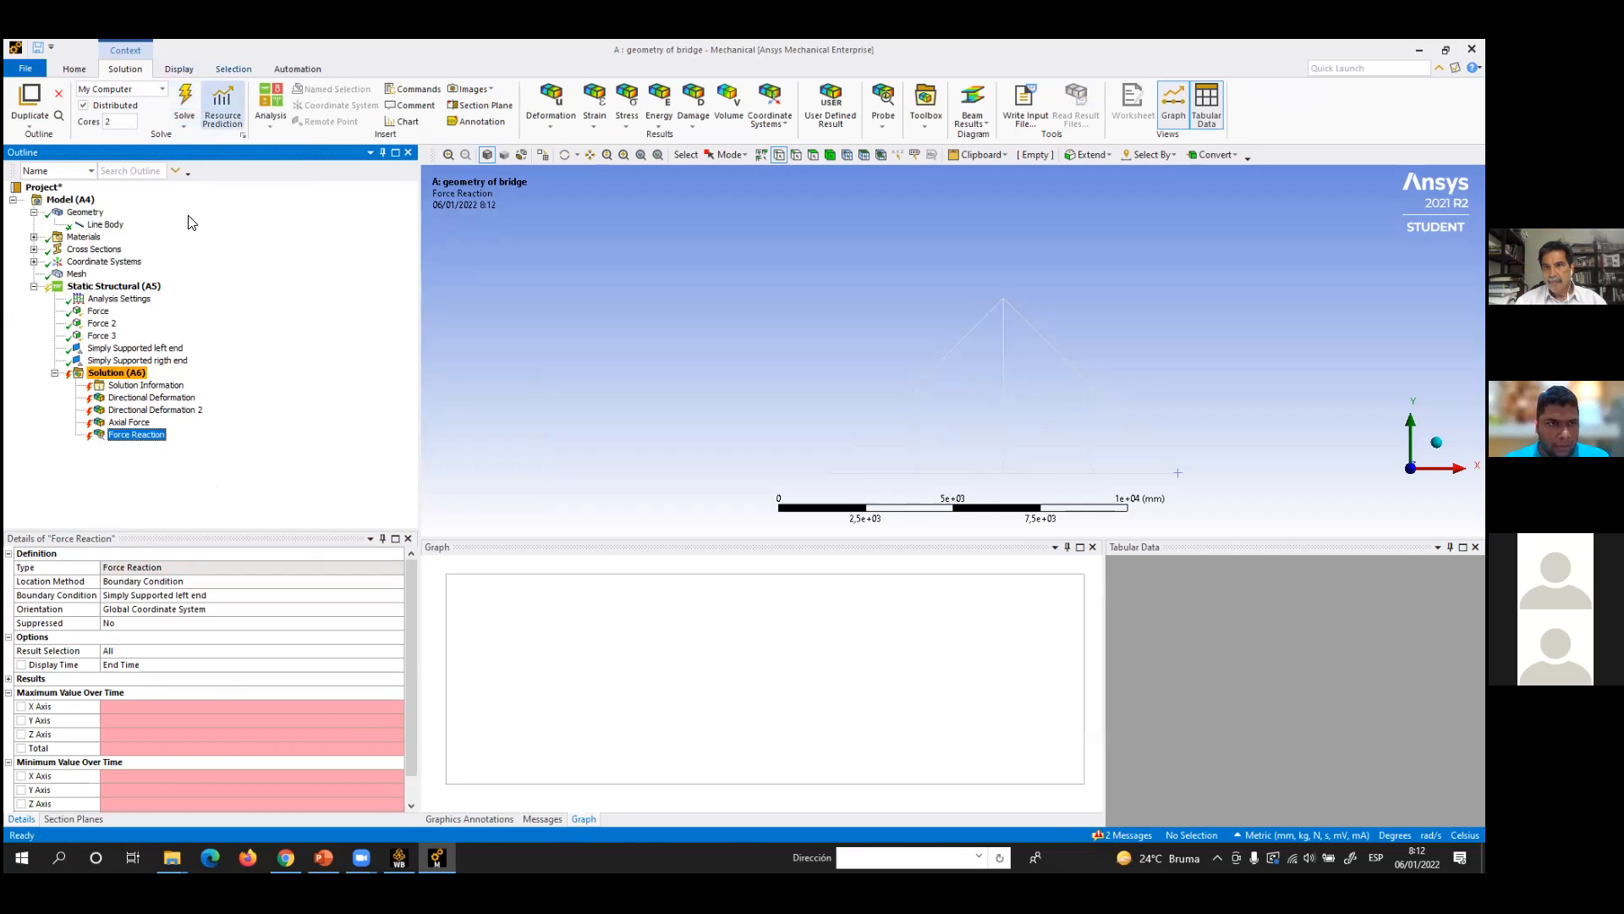
{"action": "left_click", "coordinate": [152, 397]}
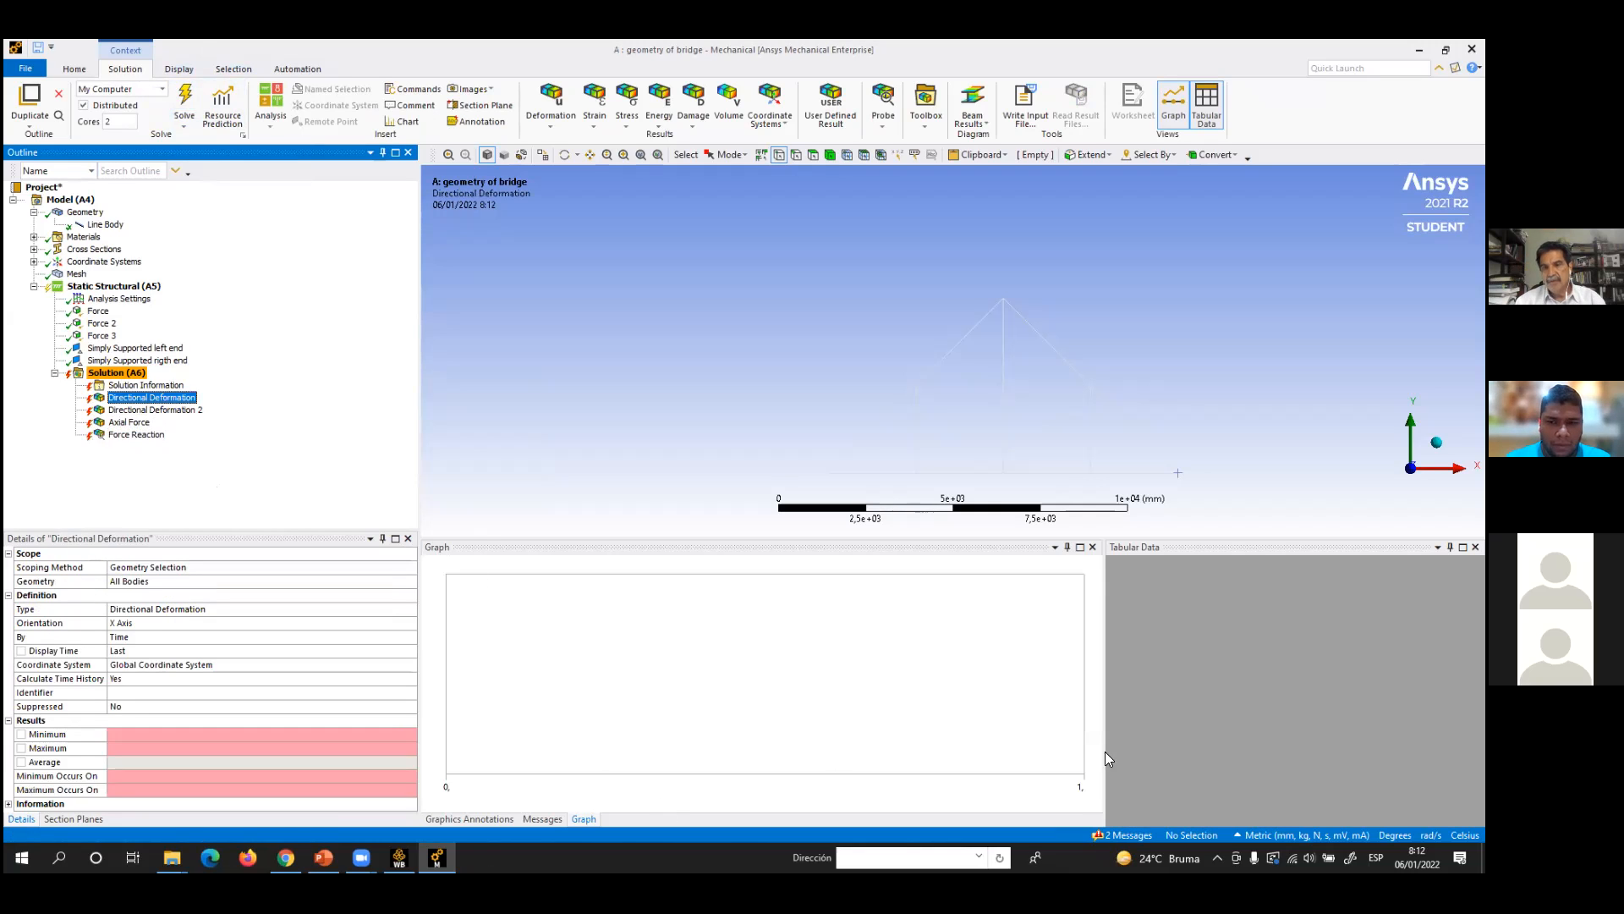
{"action": "left_click", "coordinate": [1125, 837]}
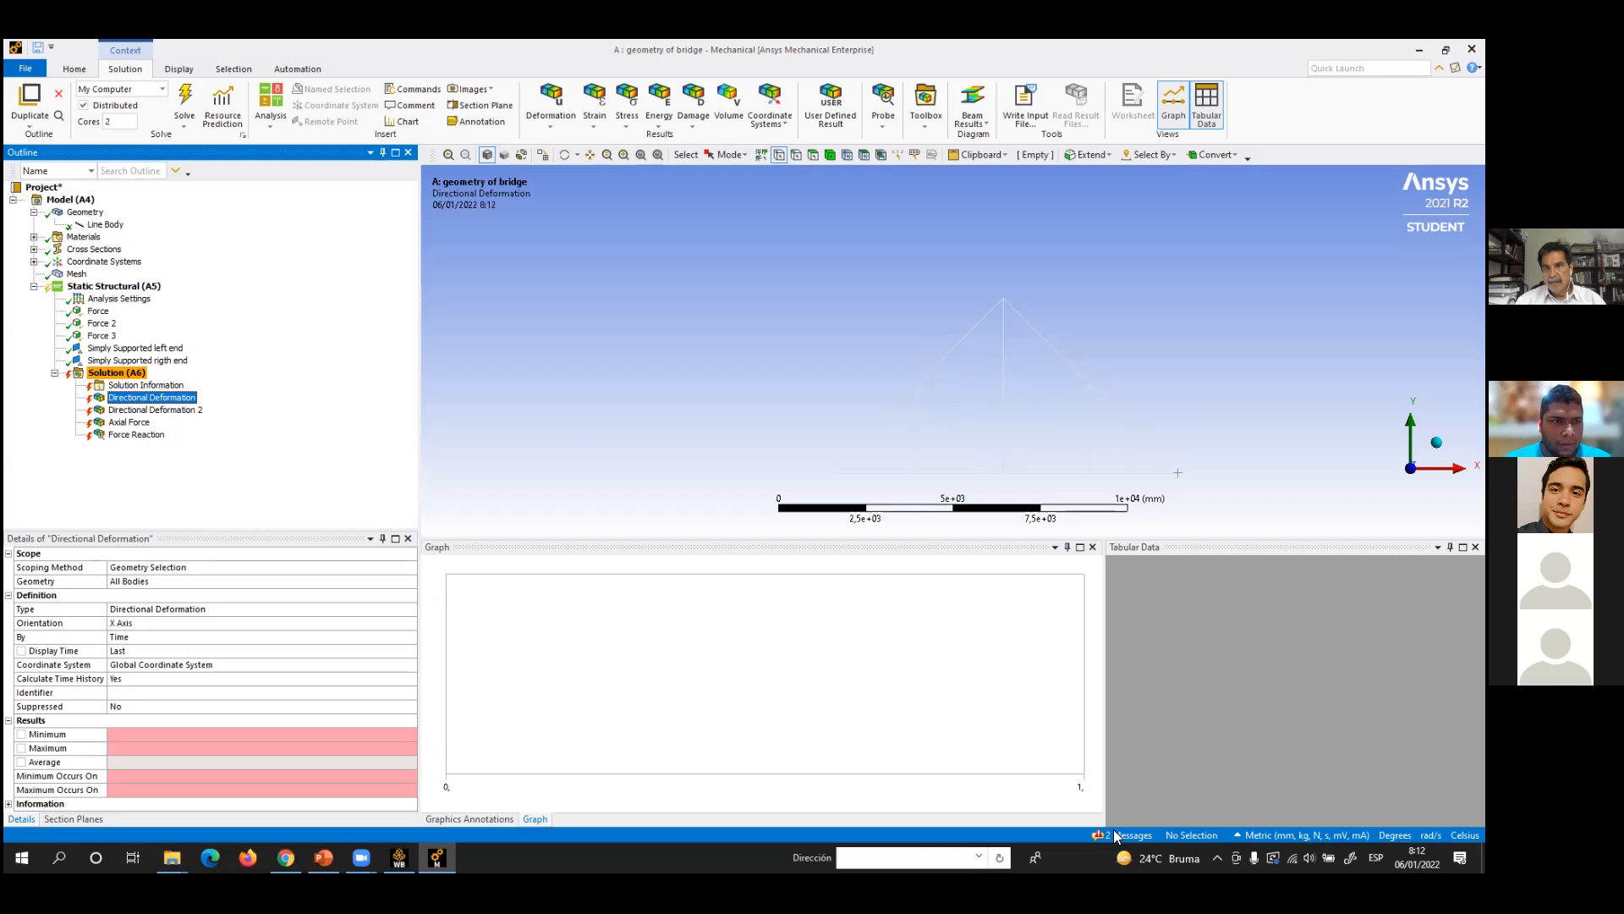
{"action": "left_click", "coordinate": [1116, 836]}
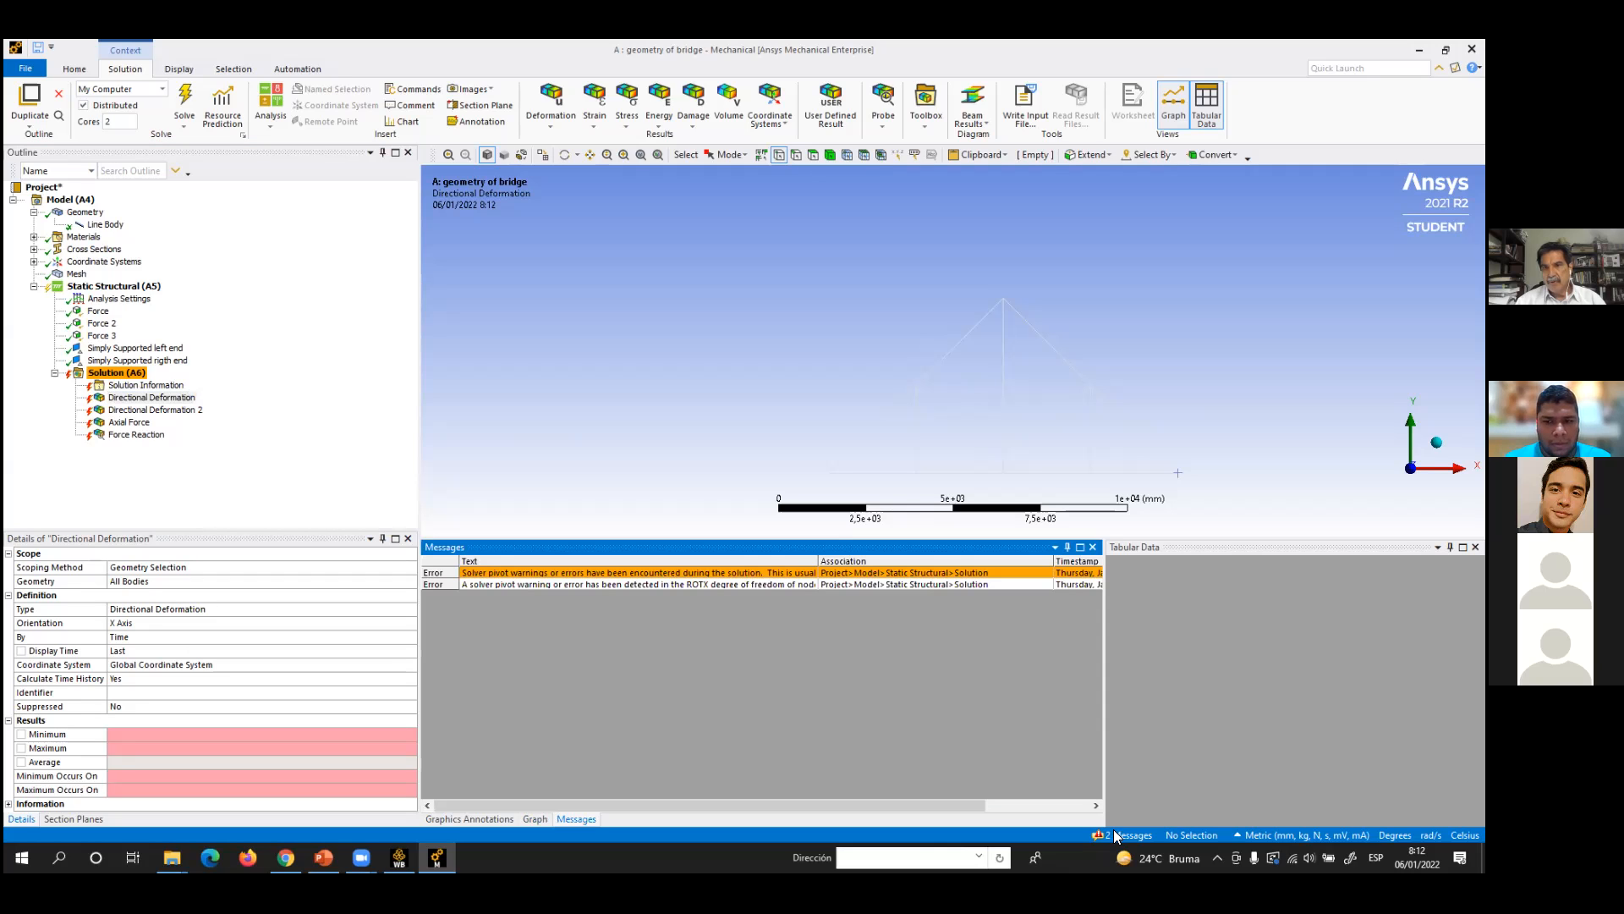
{"action": "double_click", "coordinate": [718, 575]}
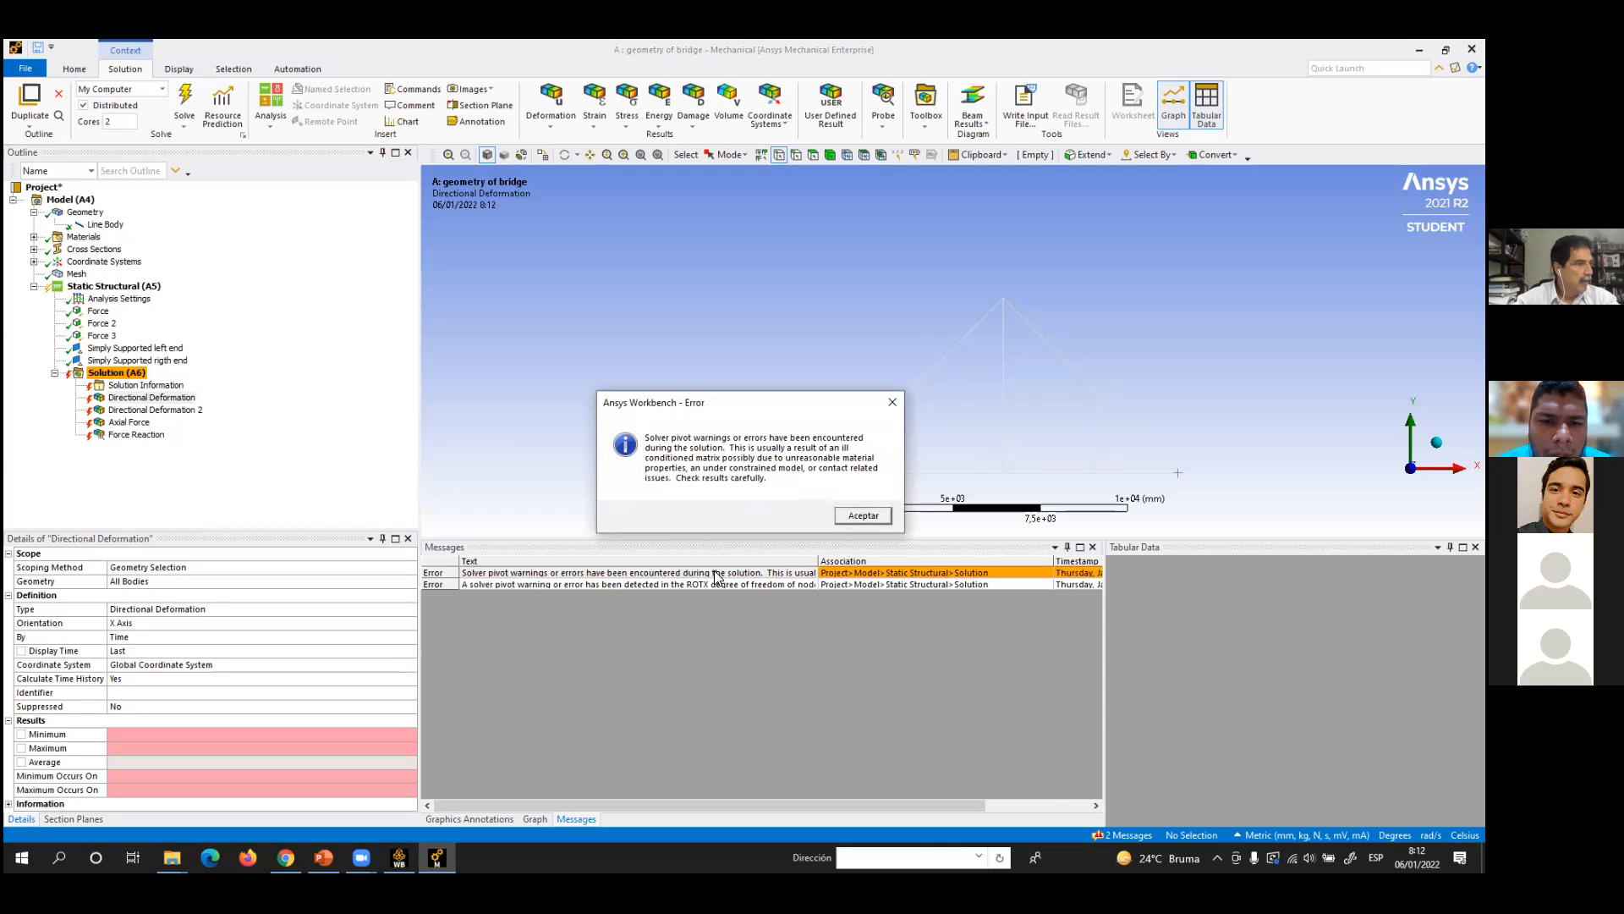
{"action": "left_click", "coordinate": [862, 514]}
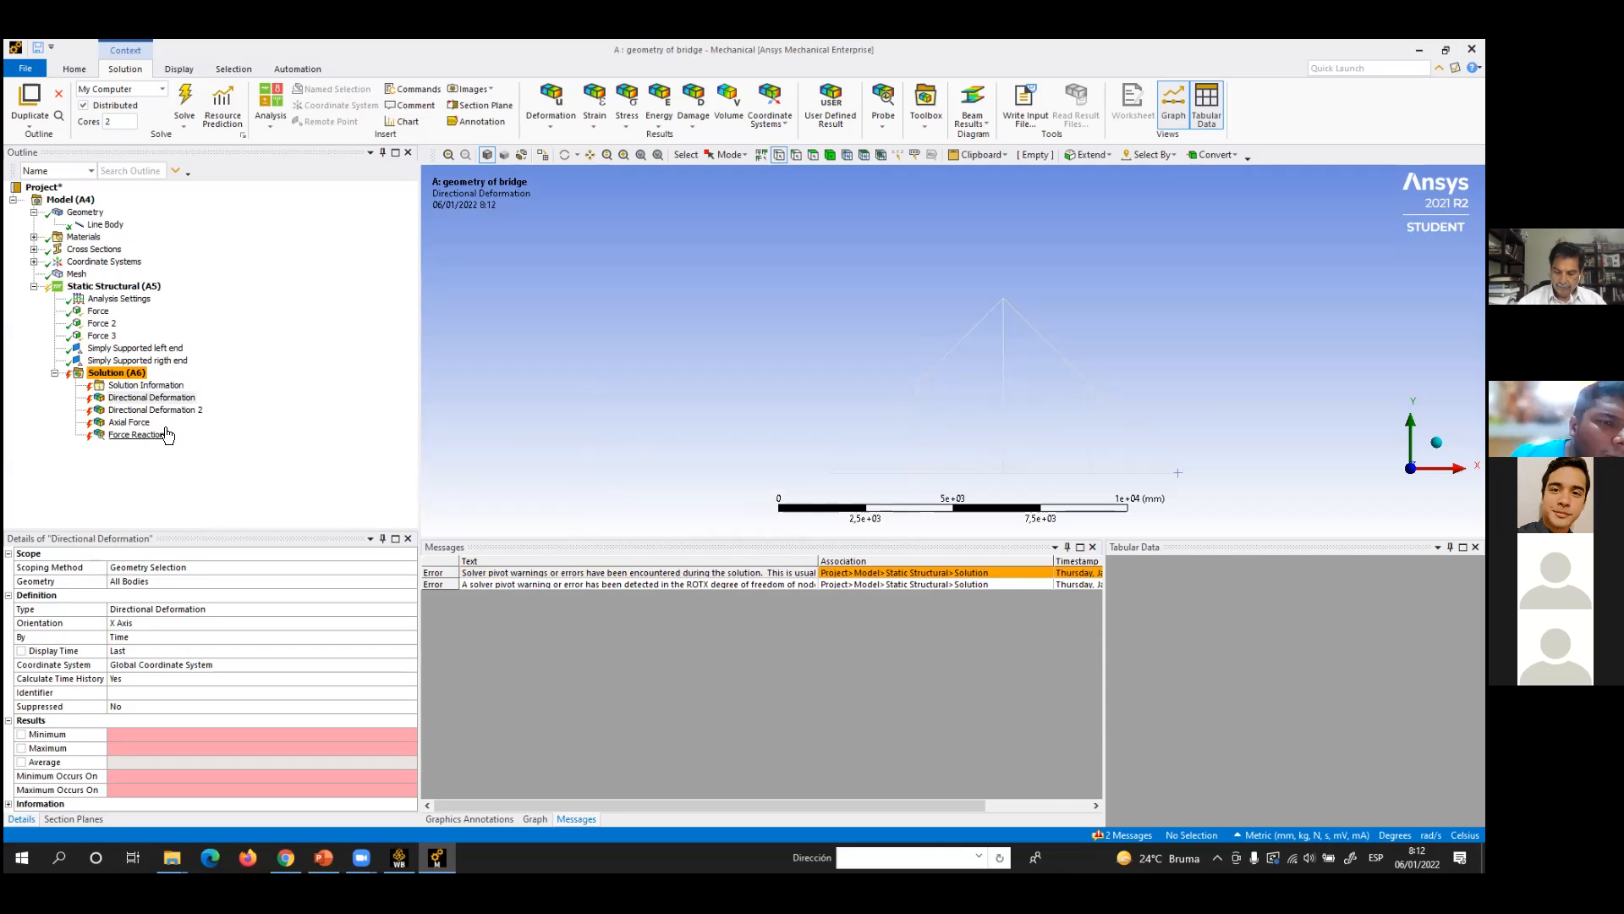
- Review the Axial Force result, both simple supports, the mesh, and the Force and Force 2 loads for setup mistakes
{"action": "left_click", "coordinate": [150, 410]}
{"action": "left_click", "coordinate": [144, 423]}
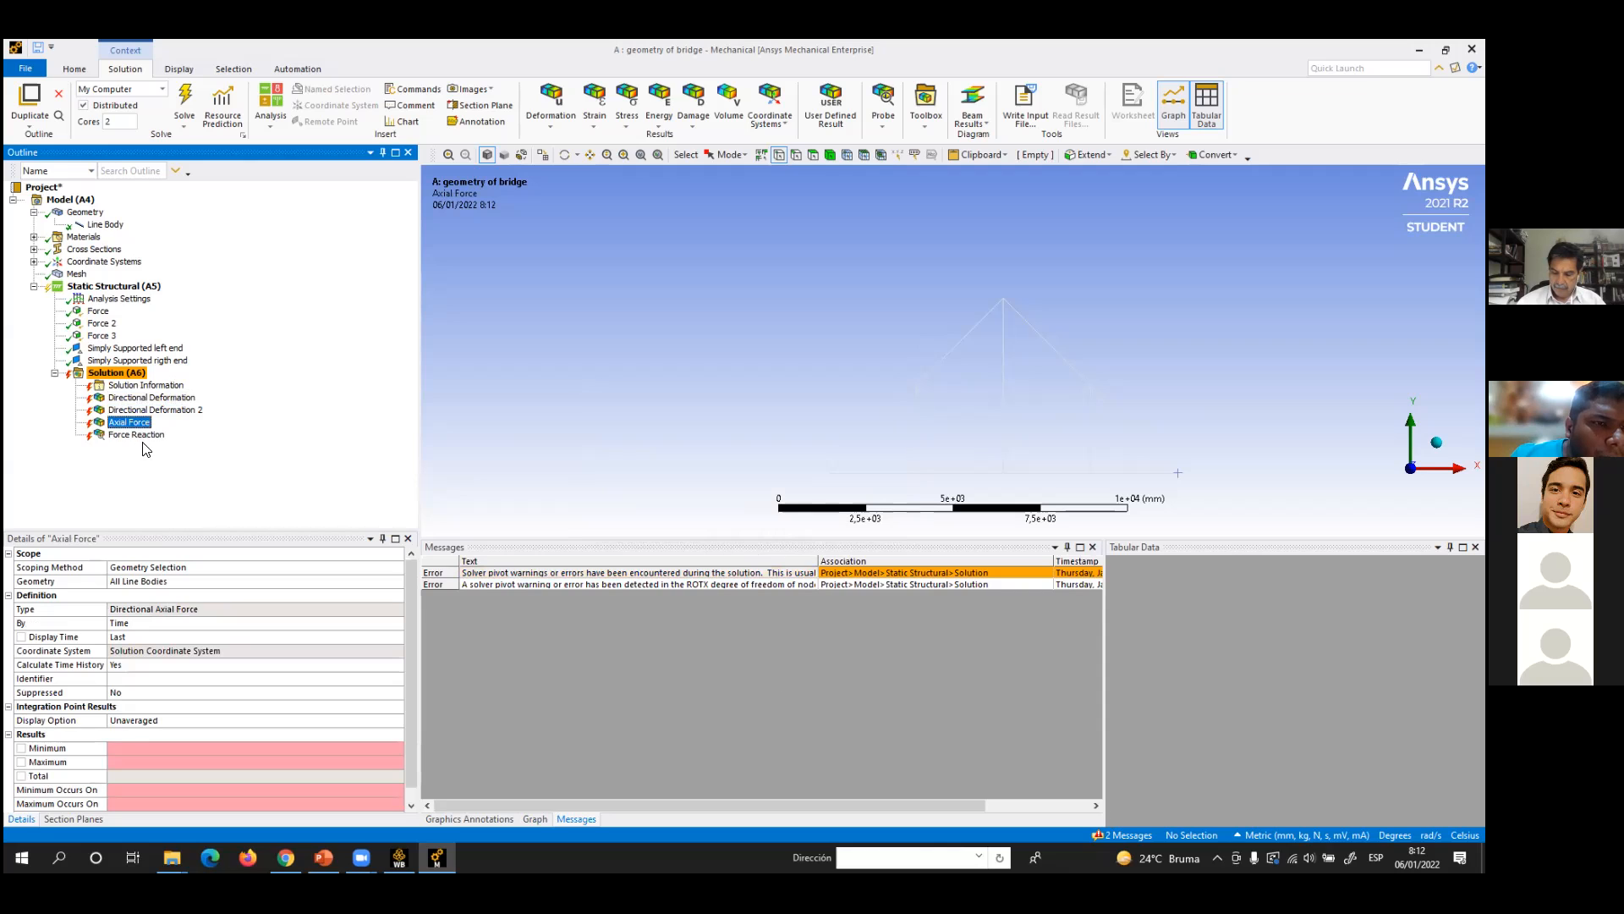
{"action": "left_click", "coordinate": [167, 350]}
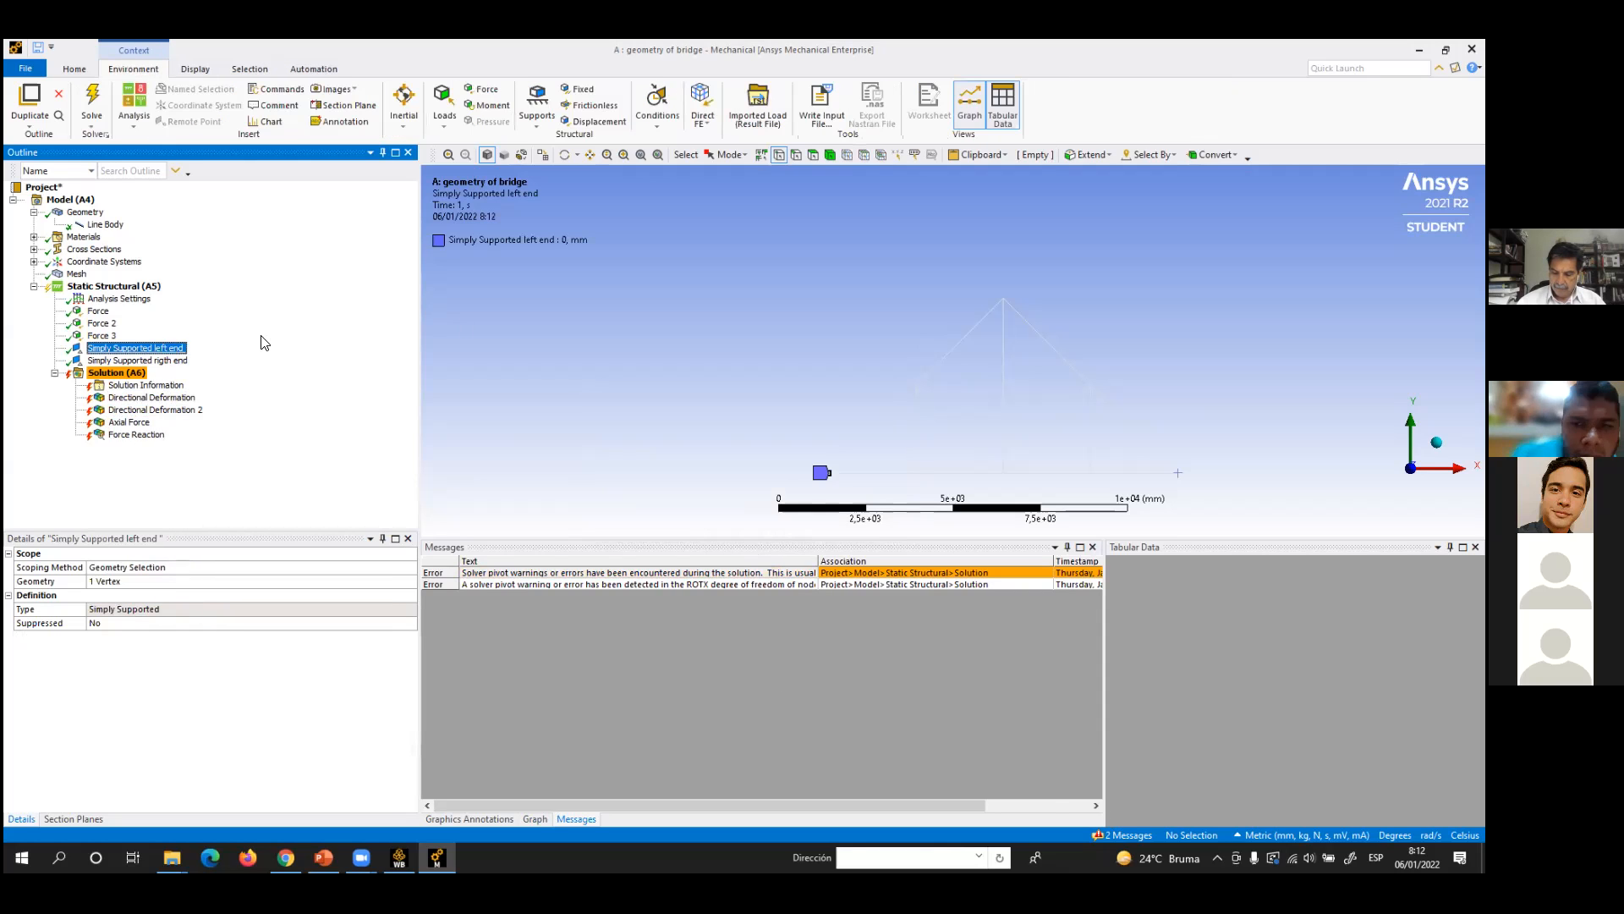
{"action": "left_click", "coordinate": [165, 362]}
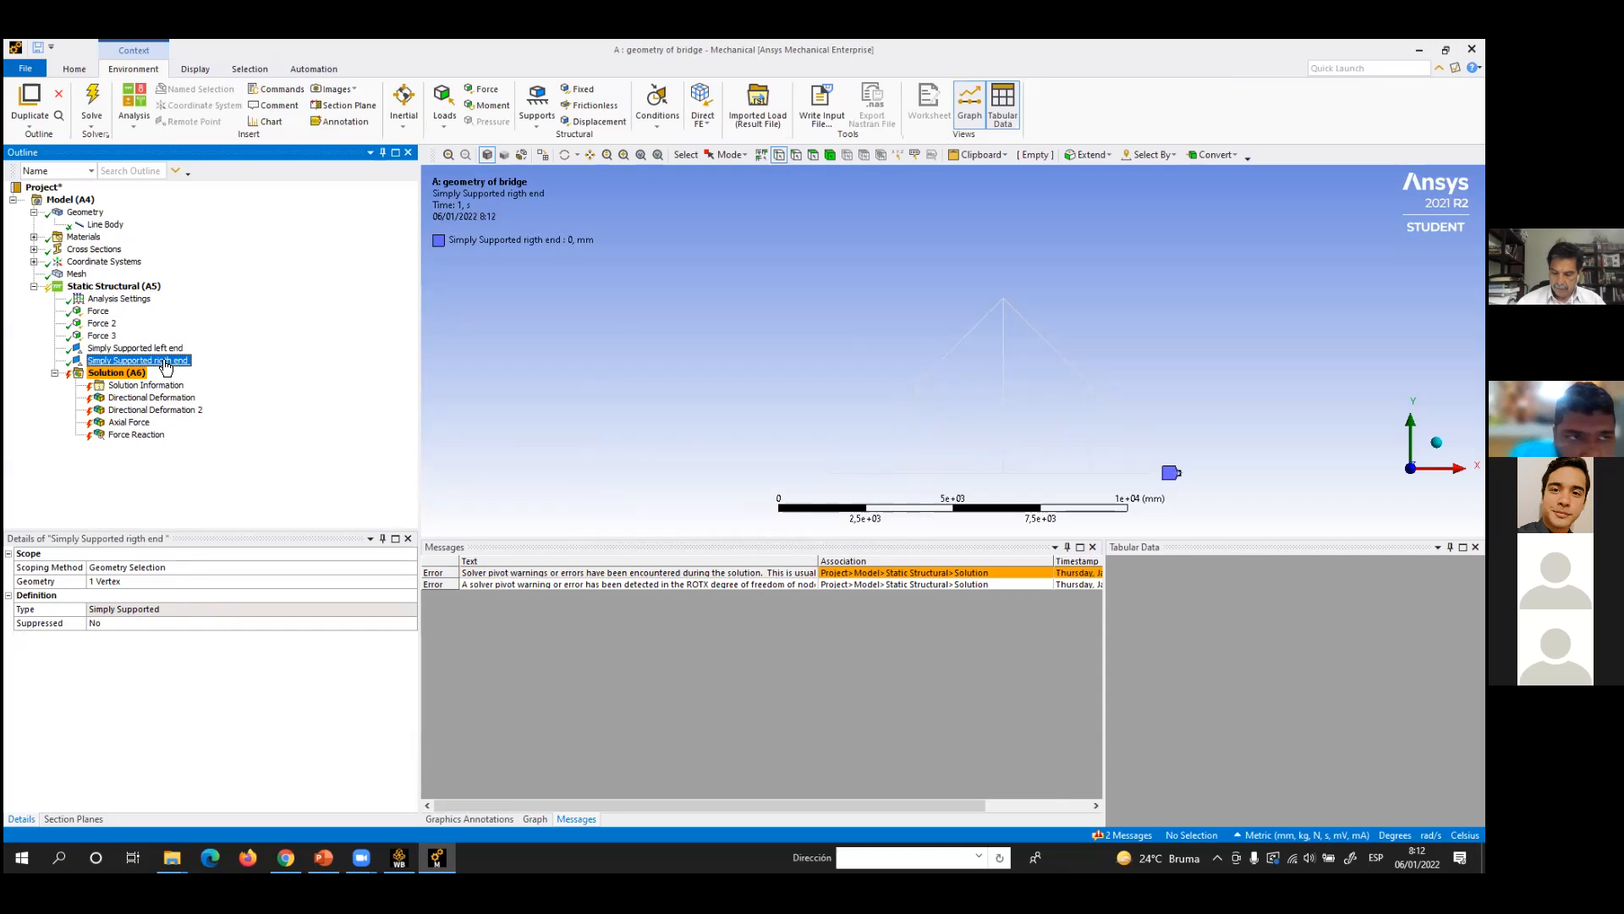
{"action": "left_click", "coordinate": [77, 275]}
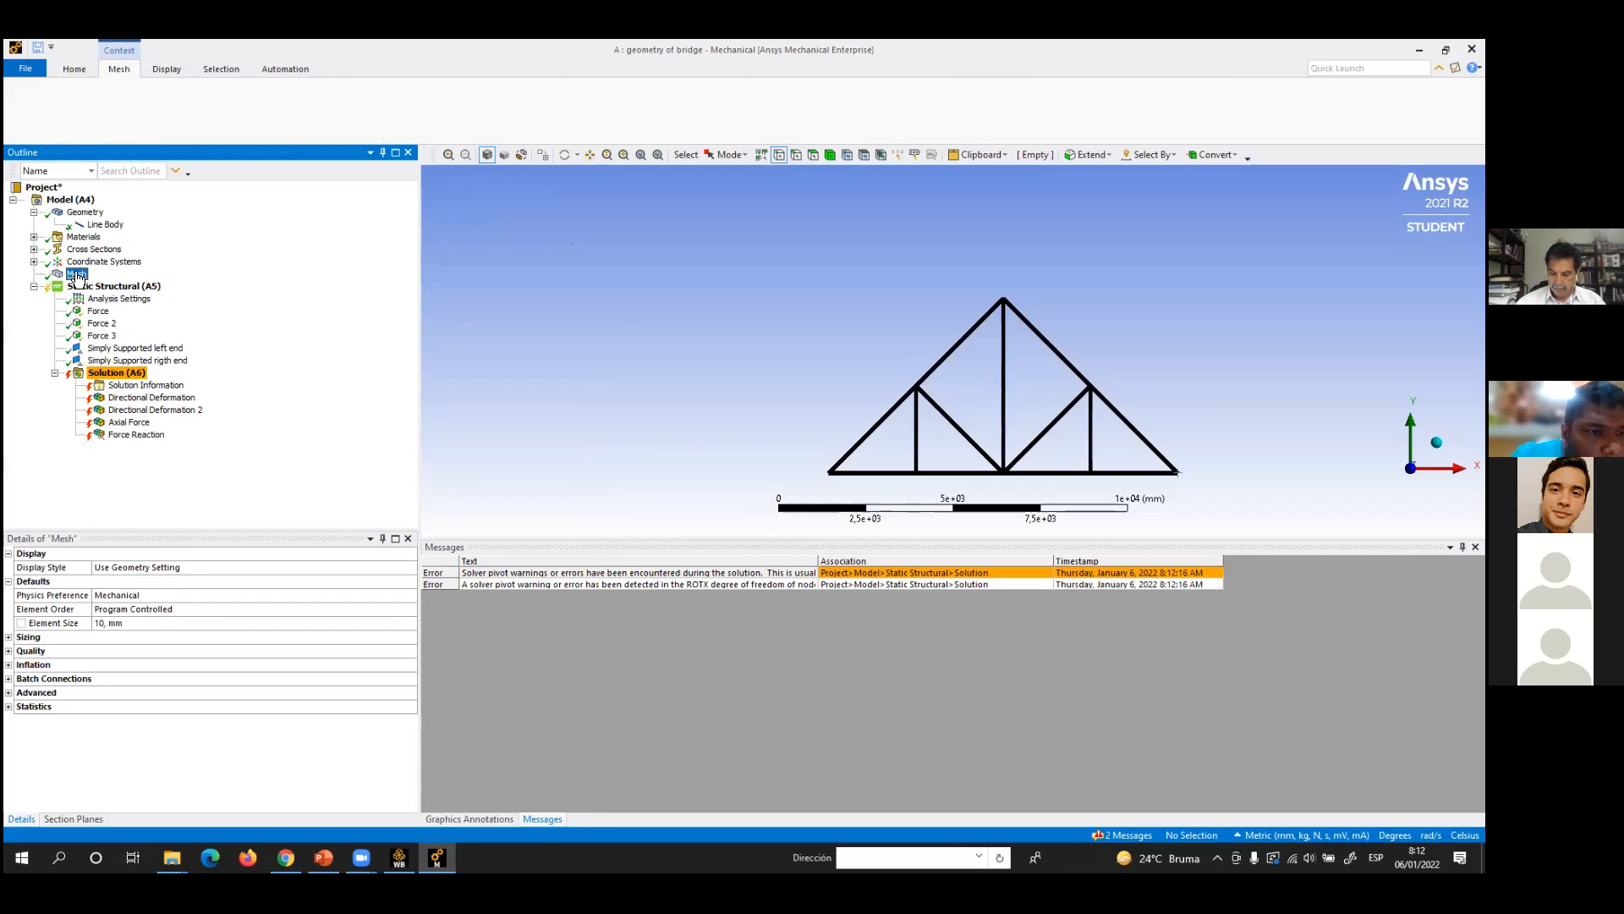
{"action": "left_click", "coordinate": [97, 312]}
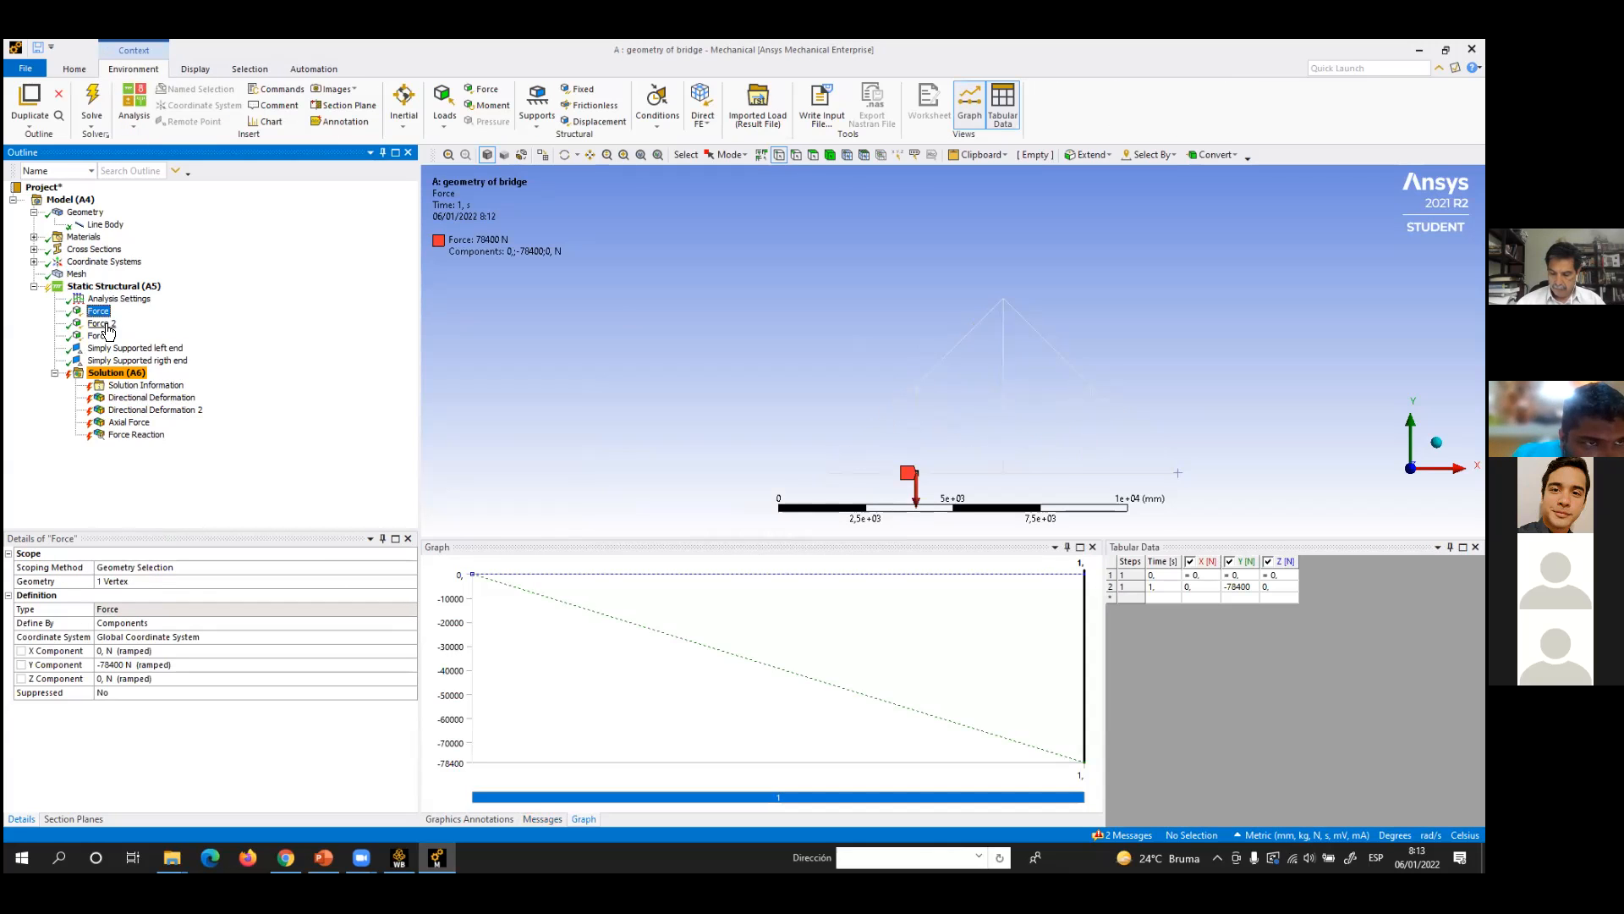
{"action": "left_click", "coordinate": [105, 324]}
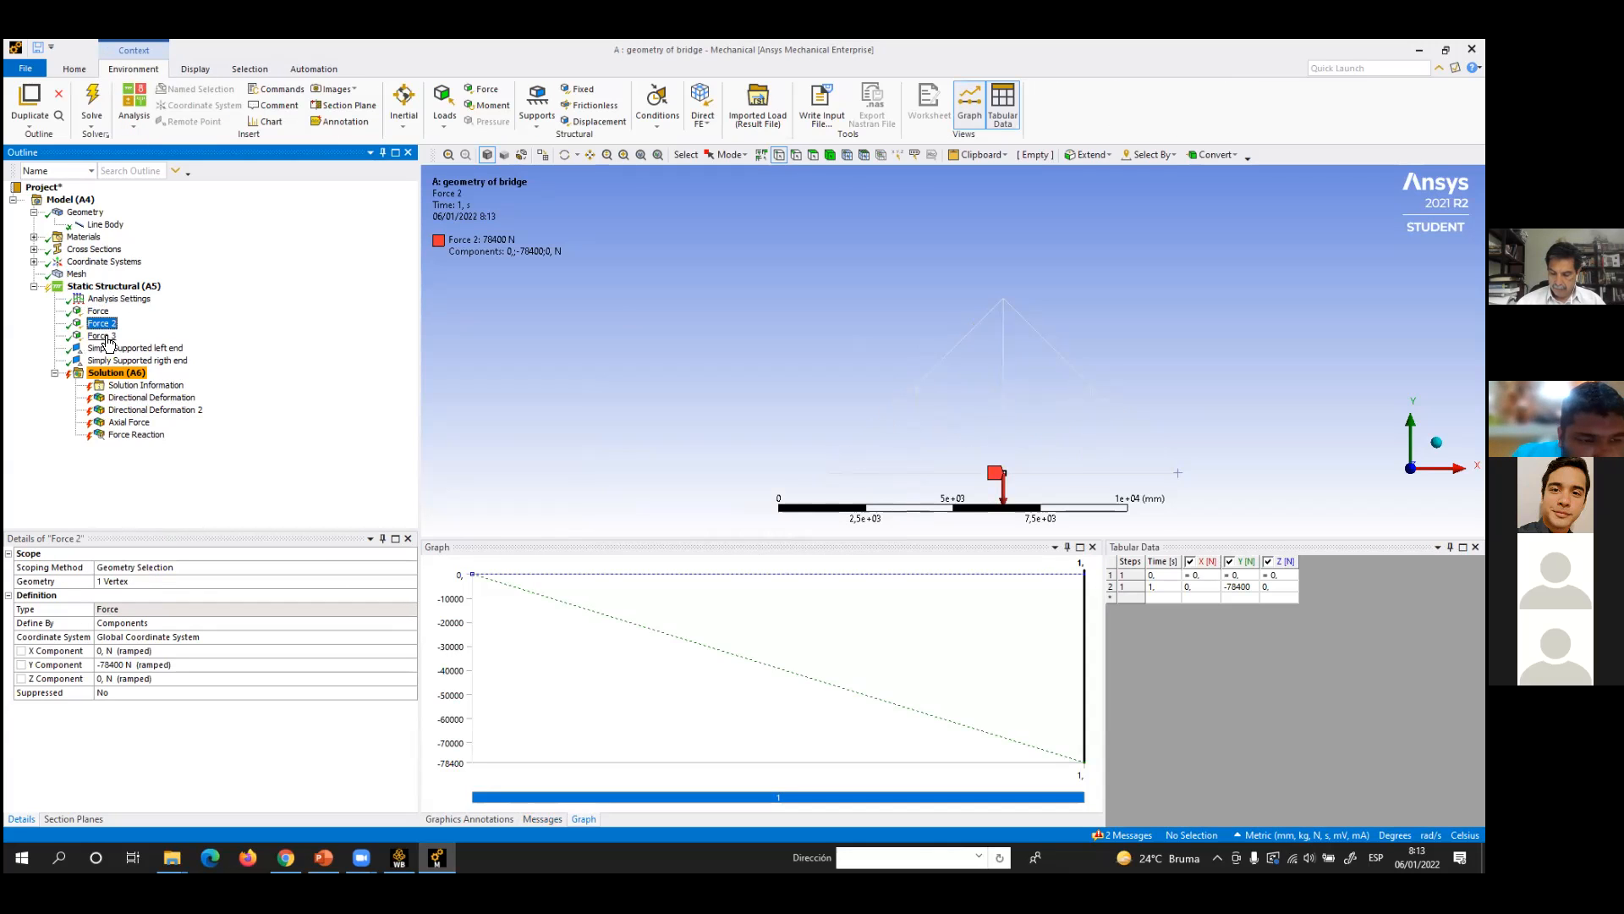
- Switch to PowerPoint to check the force assignment on slide 5, and review Force 3 and the left support in Mechanical against it
{"action": "left_click", "coordinate": [323, 857]}
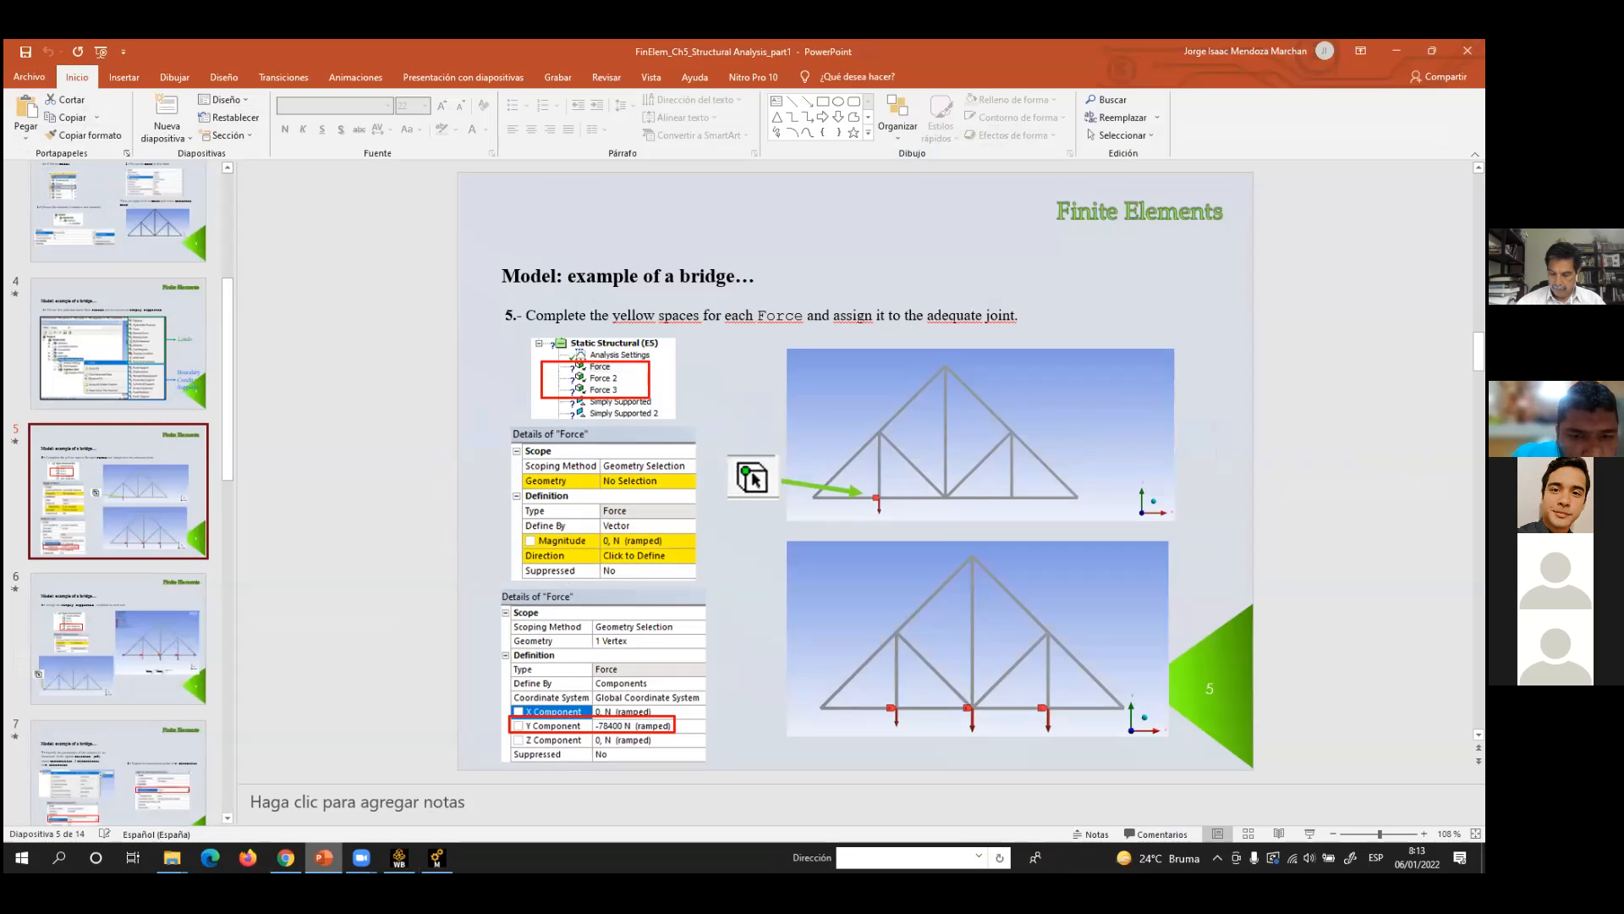
{"action": "left_click", "coordinate": [323, 857]}
{"action": "left_click", "coordinate": [323, 857]}
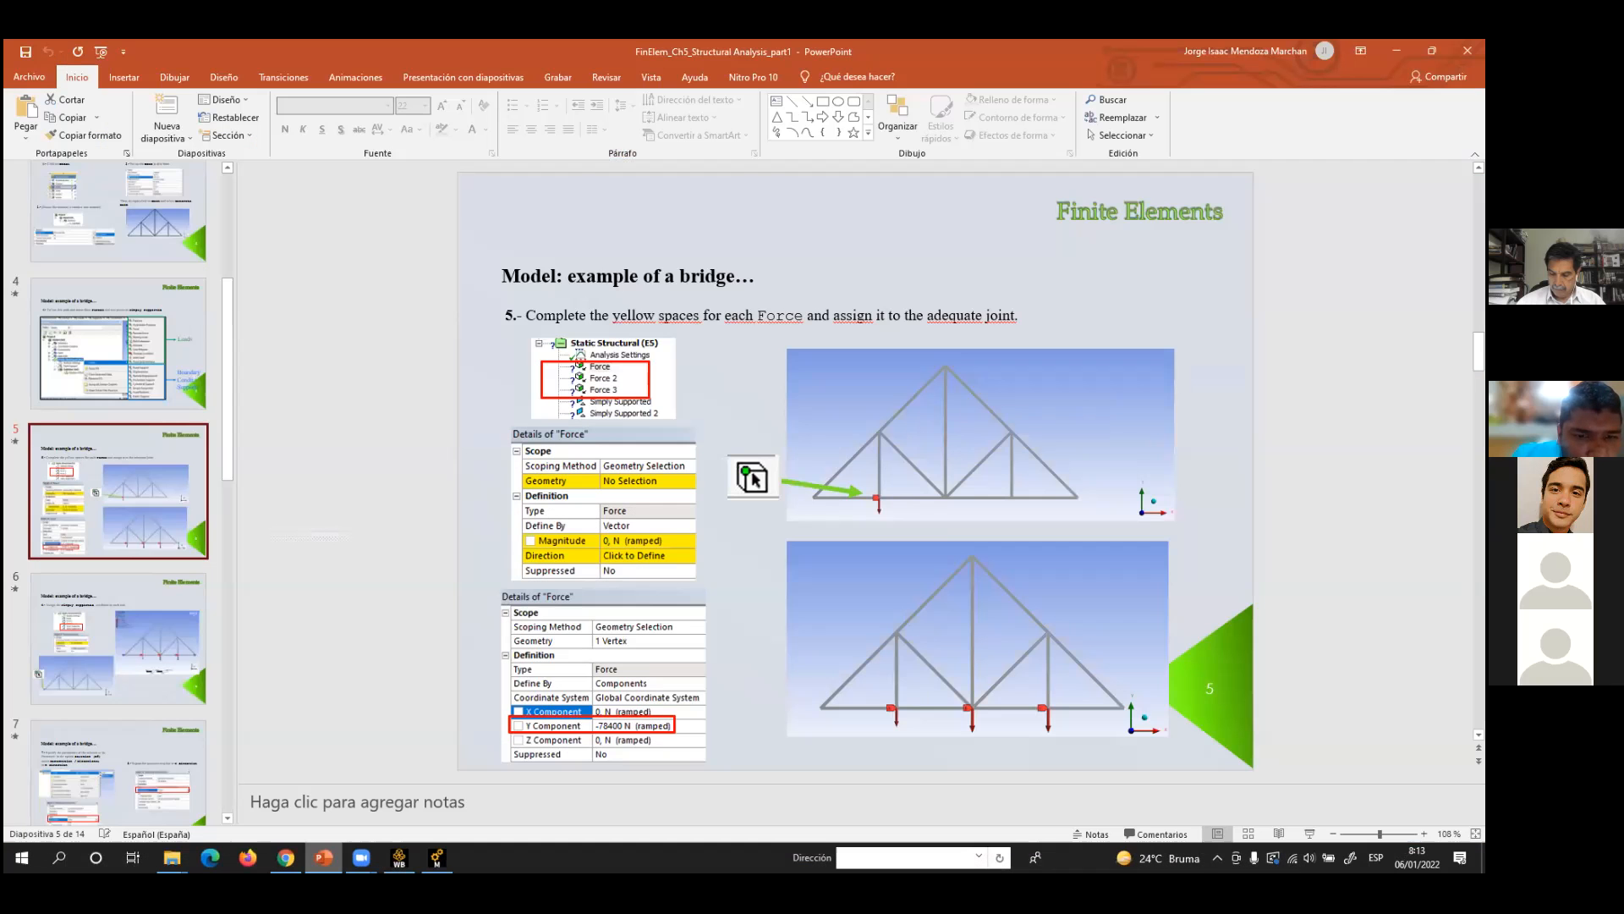
{"action": "left_click", "coordinate": [323, 857]}
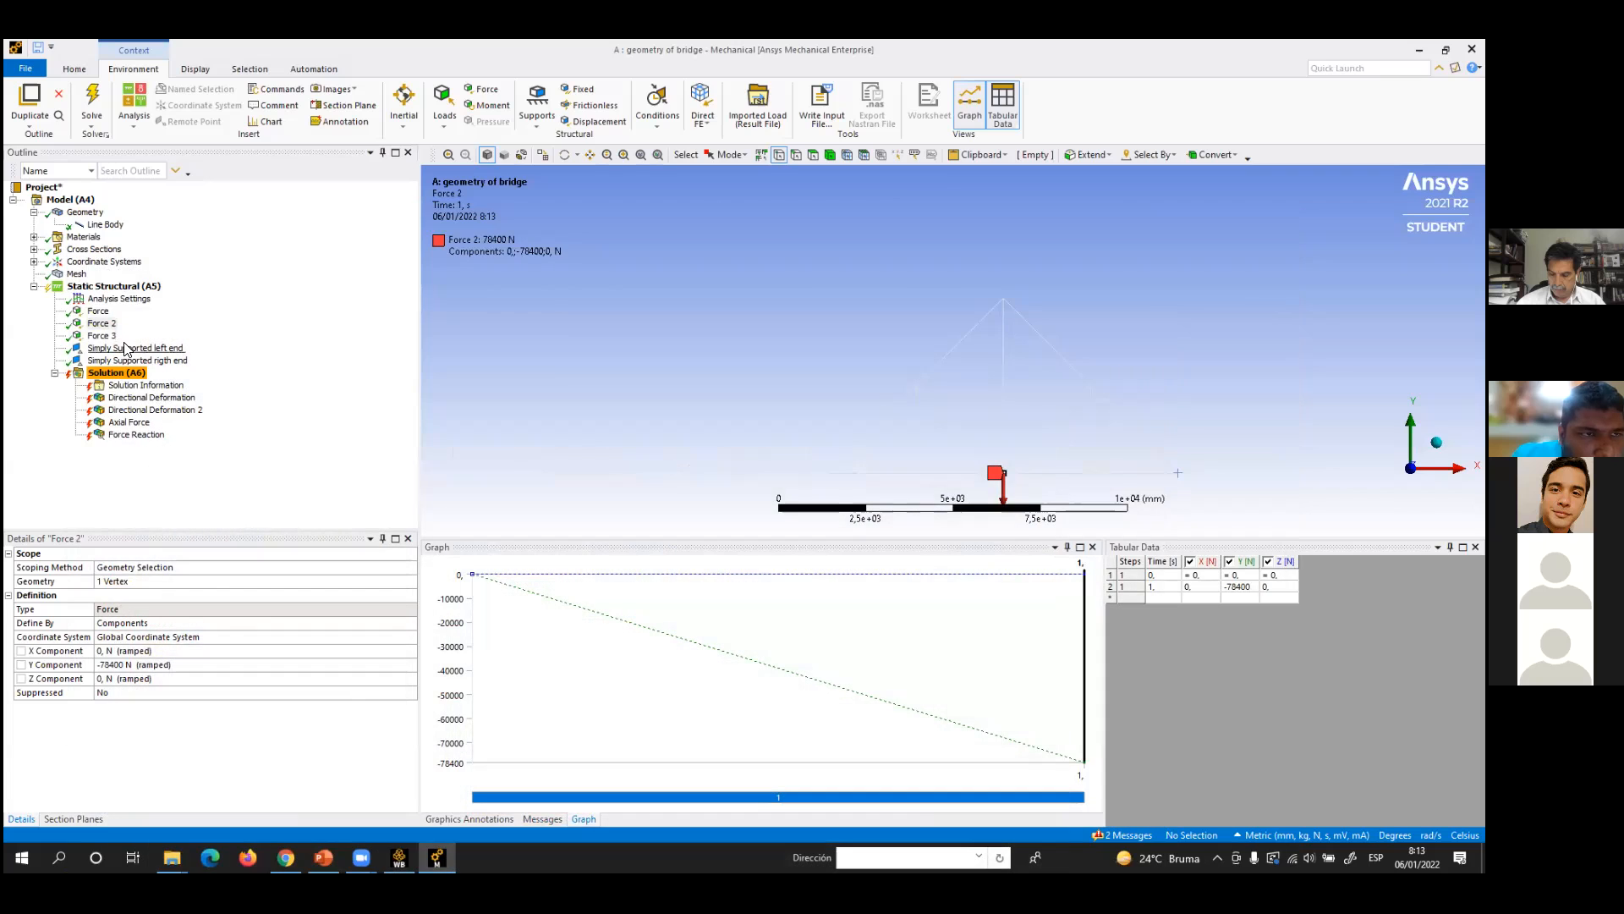
{"action": "left_click", "coordinate": [101, 336]}
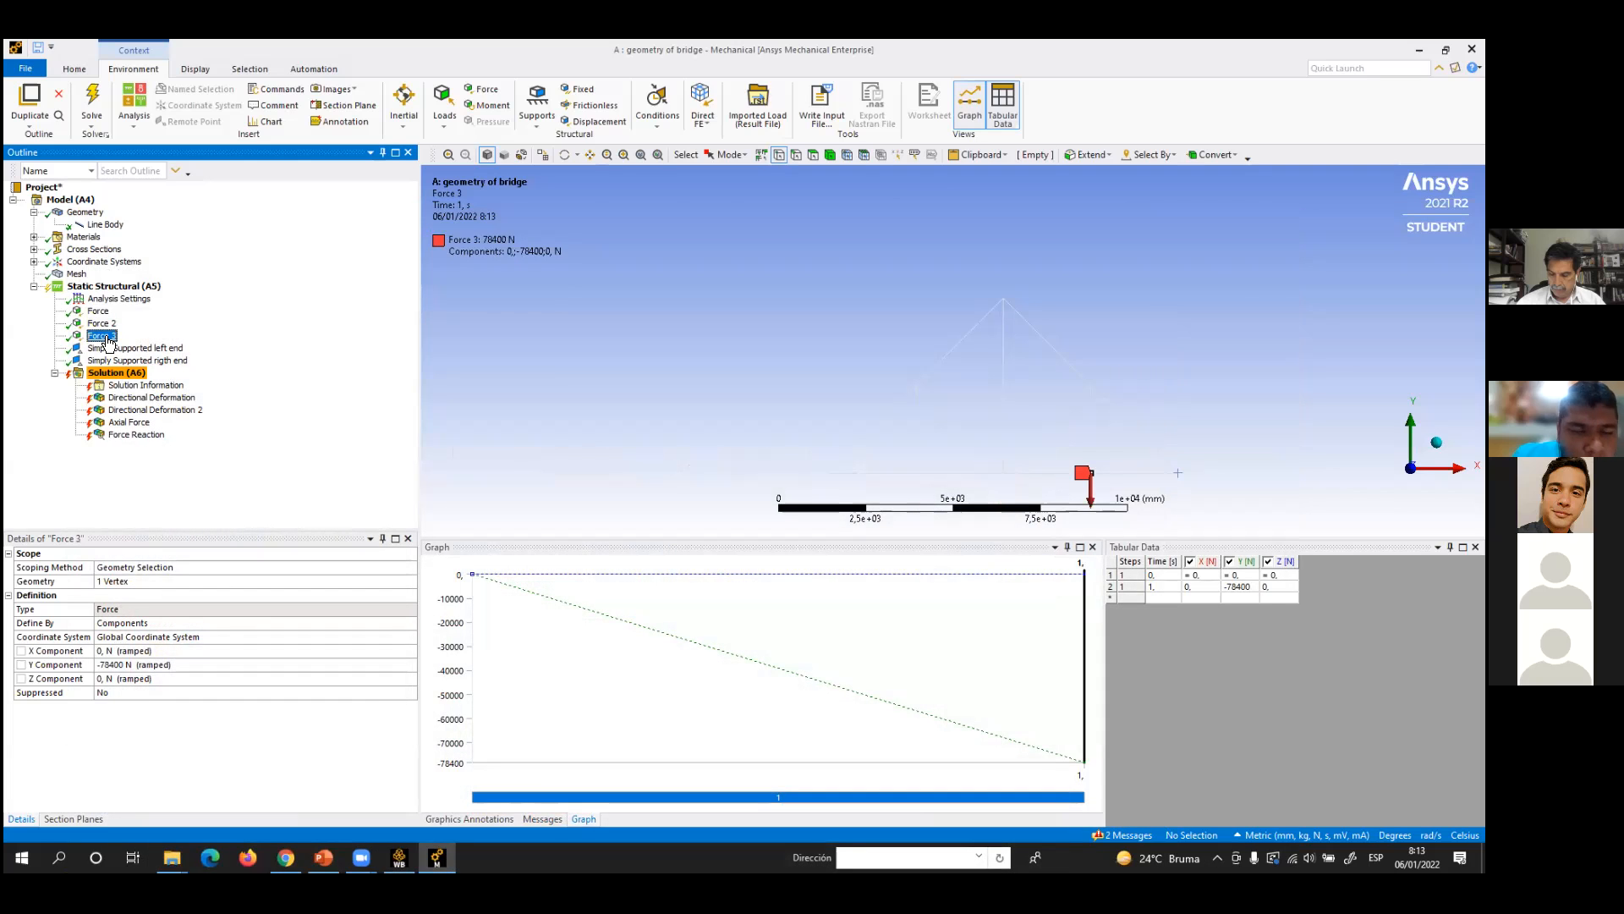
{"action": "left_click", "coordinate": [131, 348]}
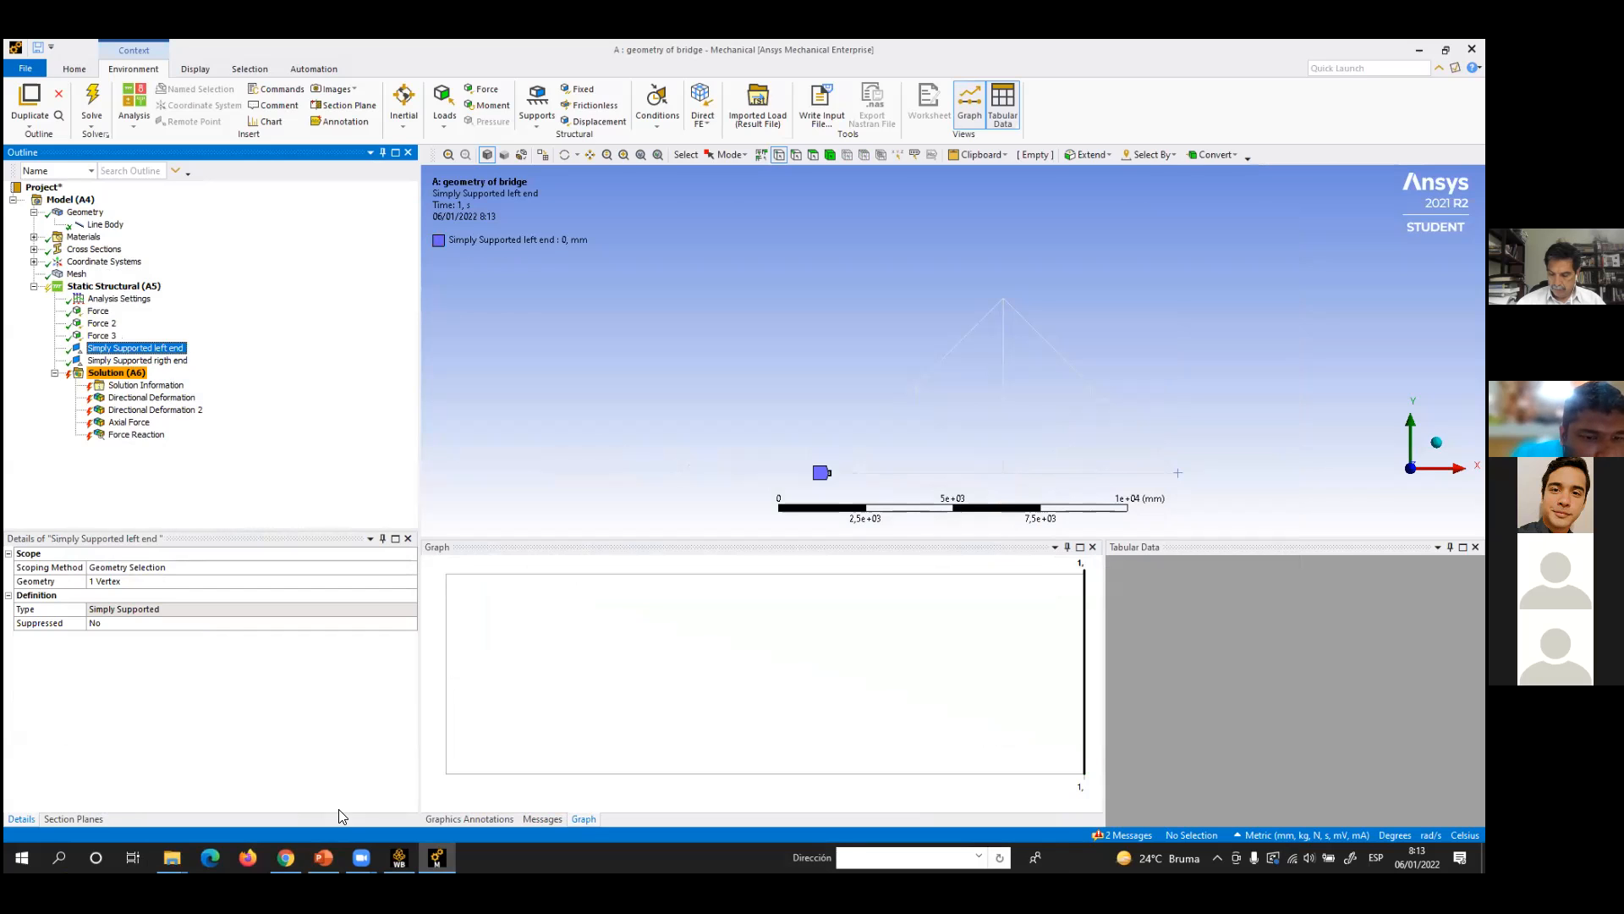
- Consult slide 6 of the PowerPoint presentation about assigning the Simply Supported condition to each end, and return to Mechanical
{"action": "left_click", "coordinate": [323, 857]}
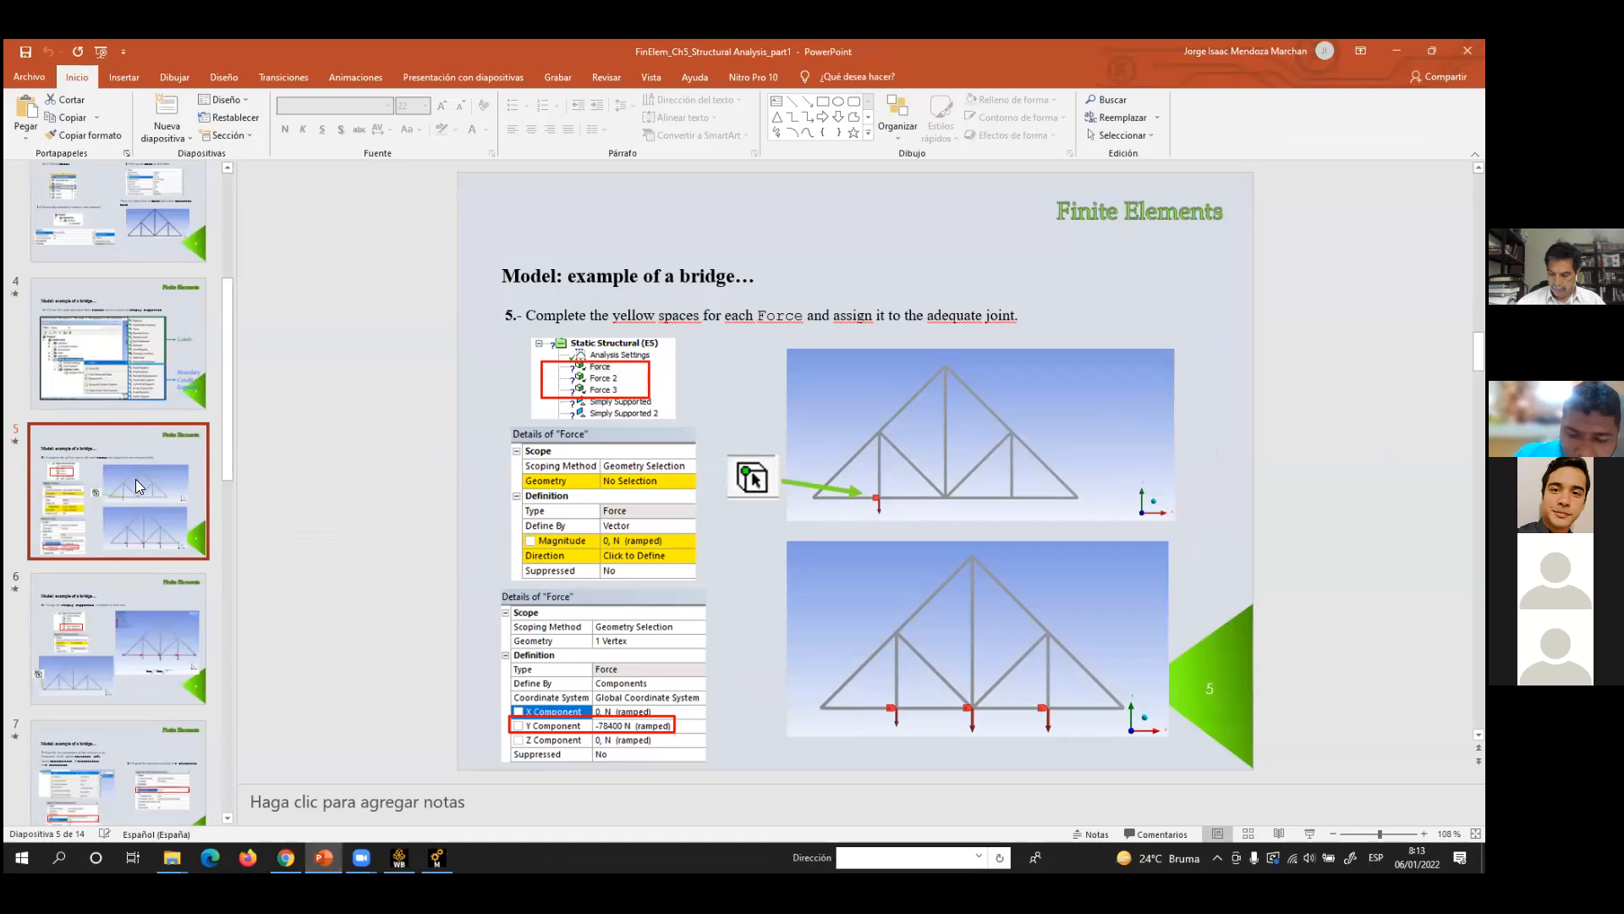
{"action": "key", "text": "Down"}
{"action": "key", "text": "Down"}
{"action": "key", "text": "Up"}
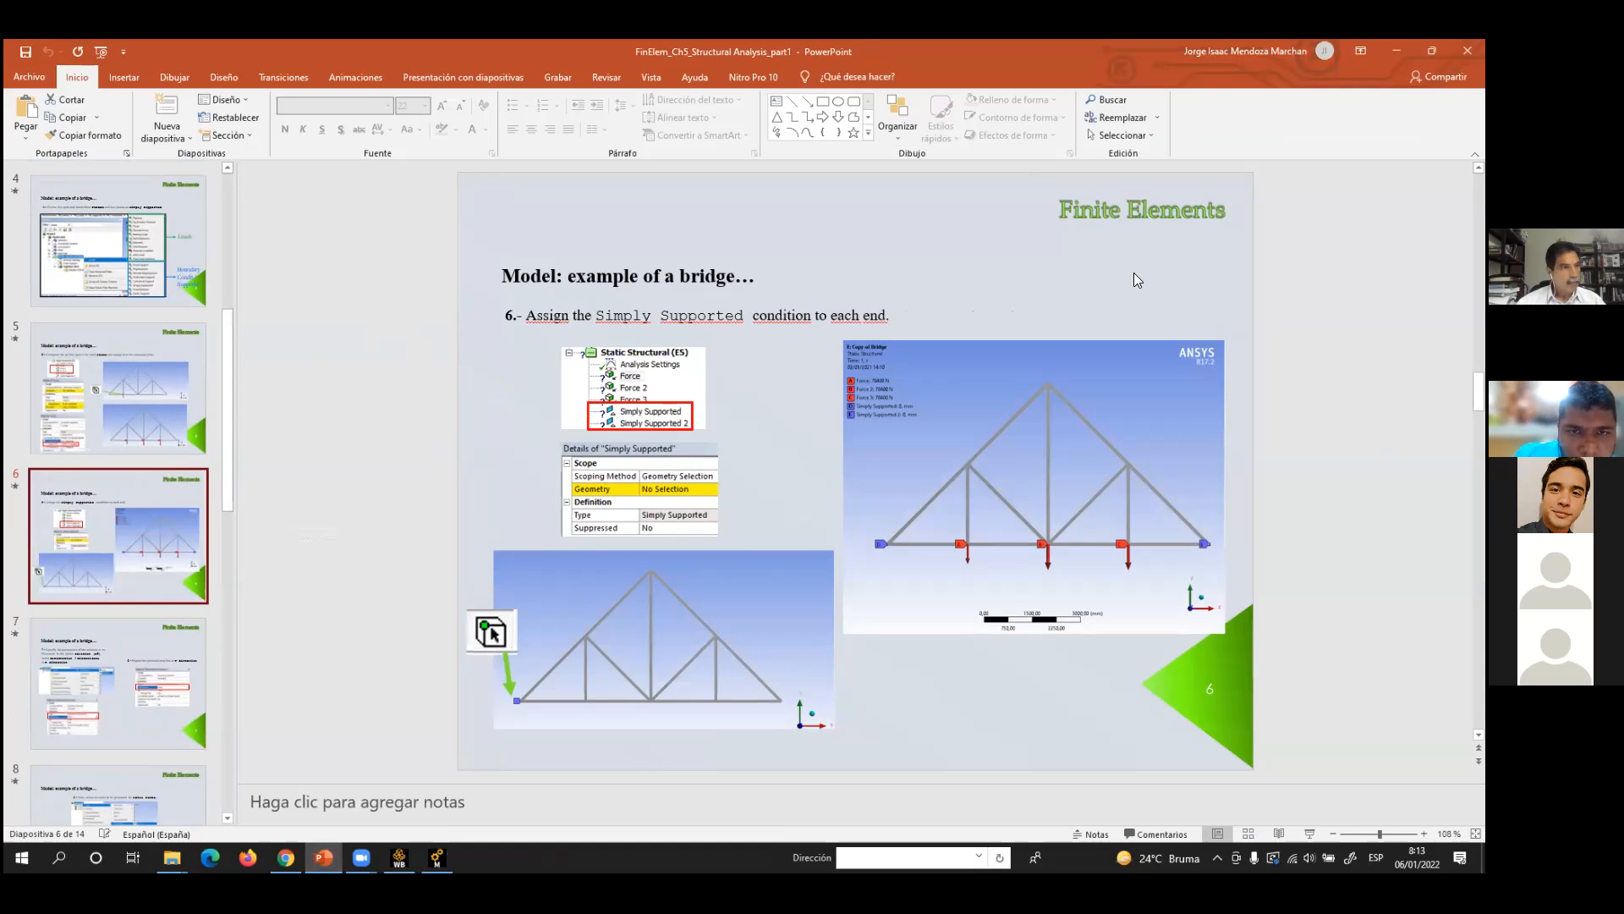
{"action": "key", "text": "alt+Tab"}
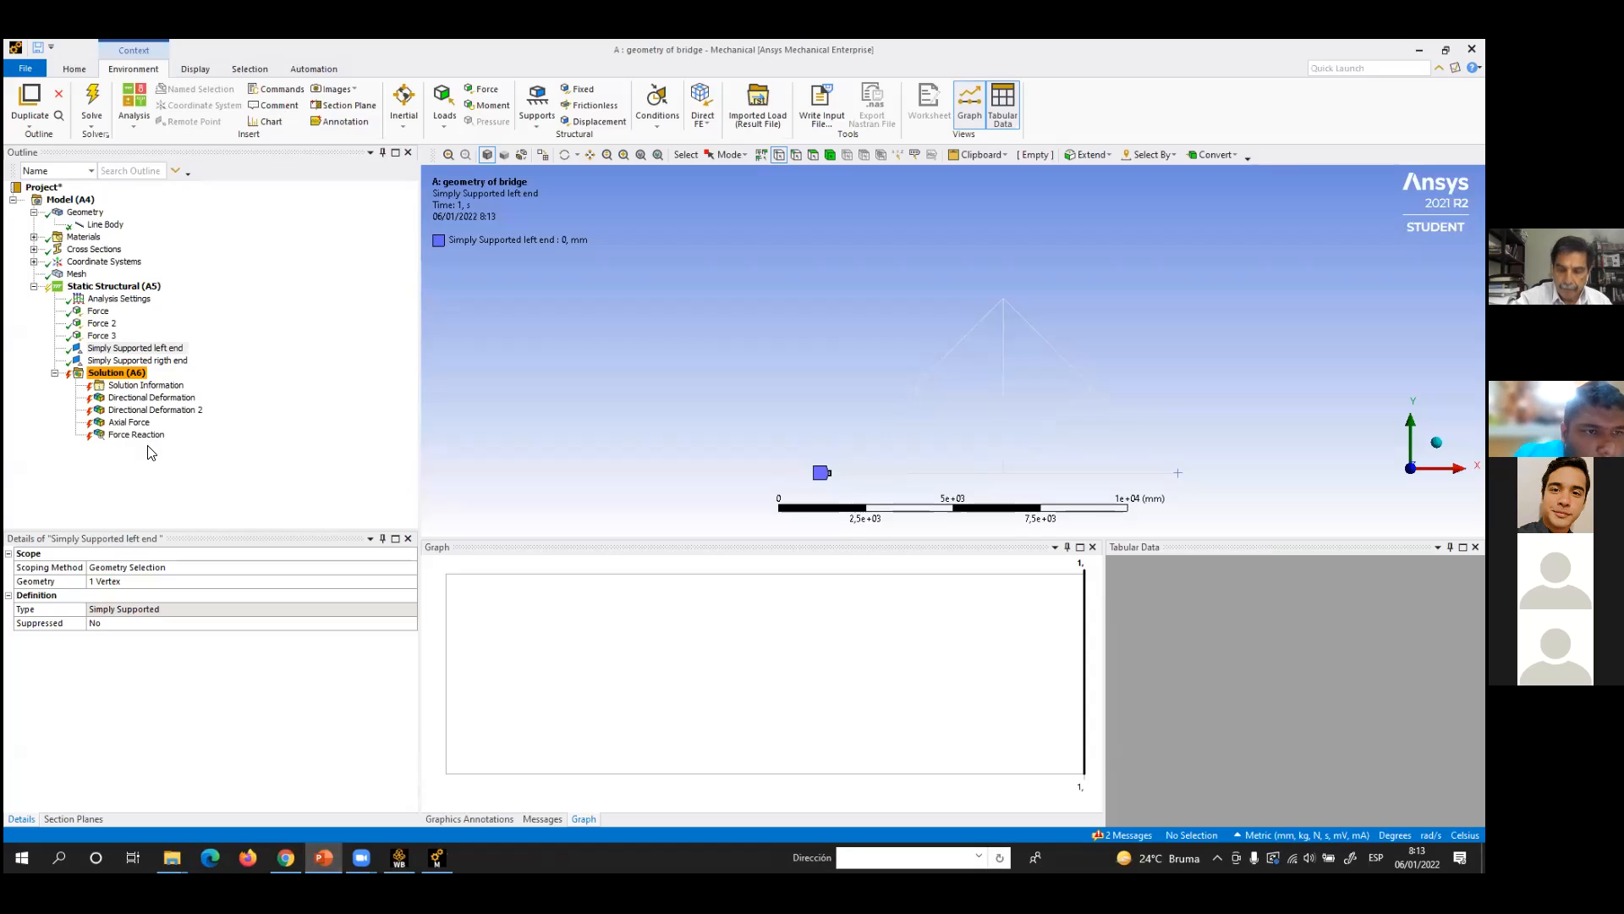
- Clear the generated data of the Force Reaction probe
{"action": "left_click", "coordinate": [136, 434]}
{"action": "right_click", "coordinate": [140, 440]}
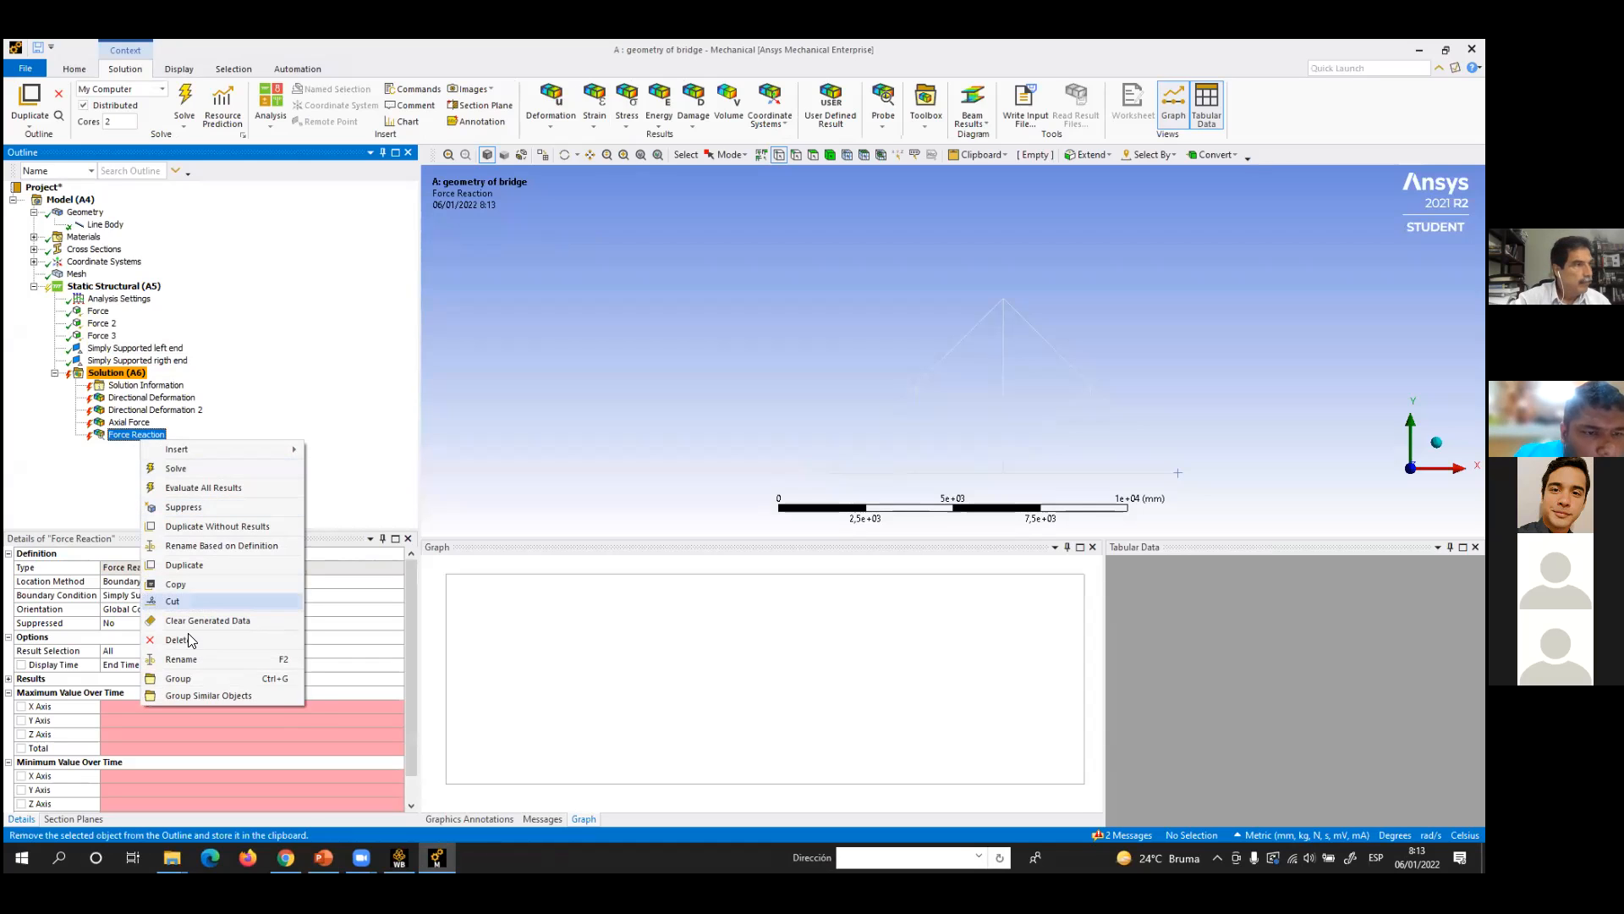
{"action": "left_click", "coordinate": [192, 629]}
{"action": "left_click", "coordinate": [751, 506]}
- Delete the Force Reaction probe from the solution and solve the analysis again
{"action": "left_click", "coordinate": [138, 435]}
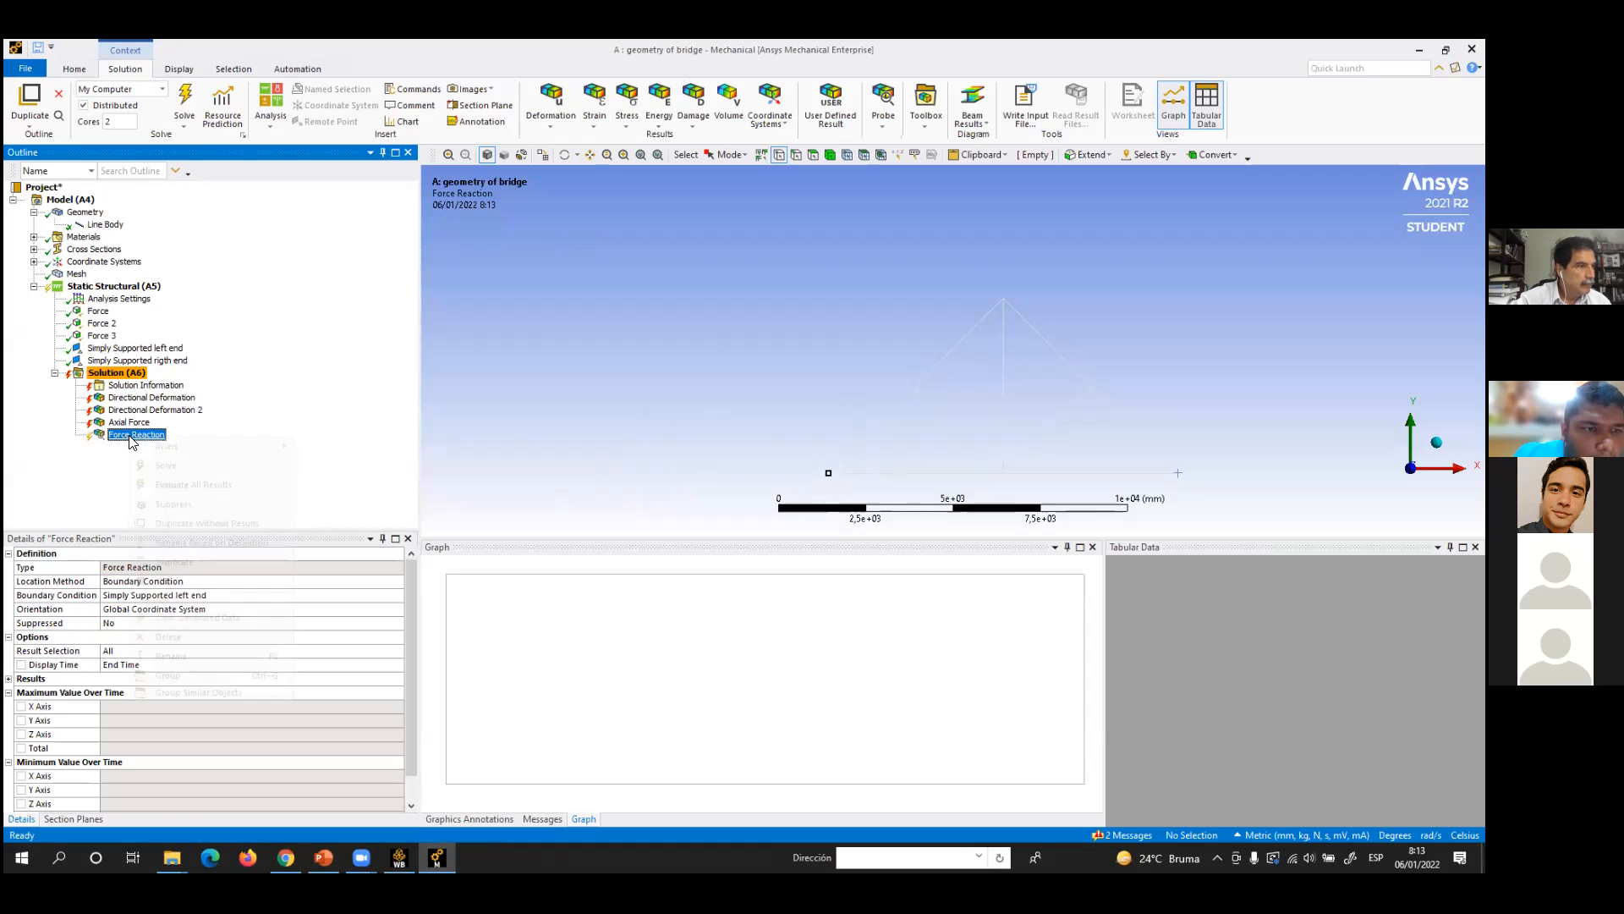
{"action": "right_click", "coordinate": [140, 435]}
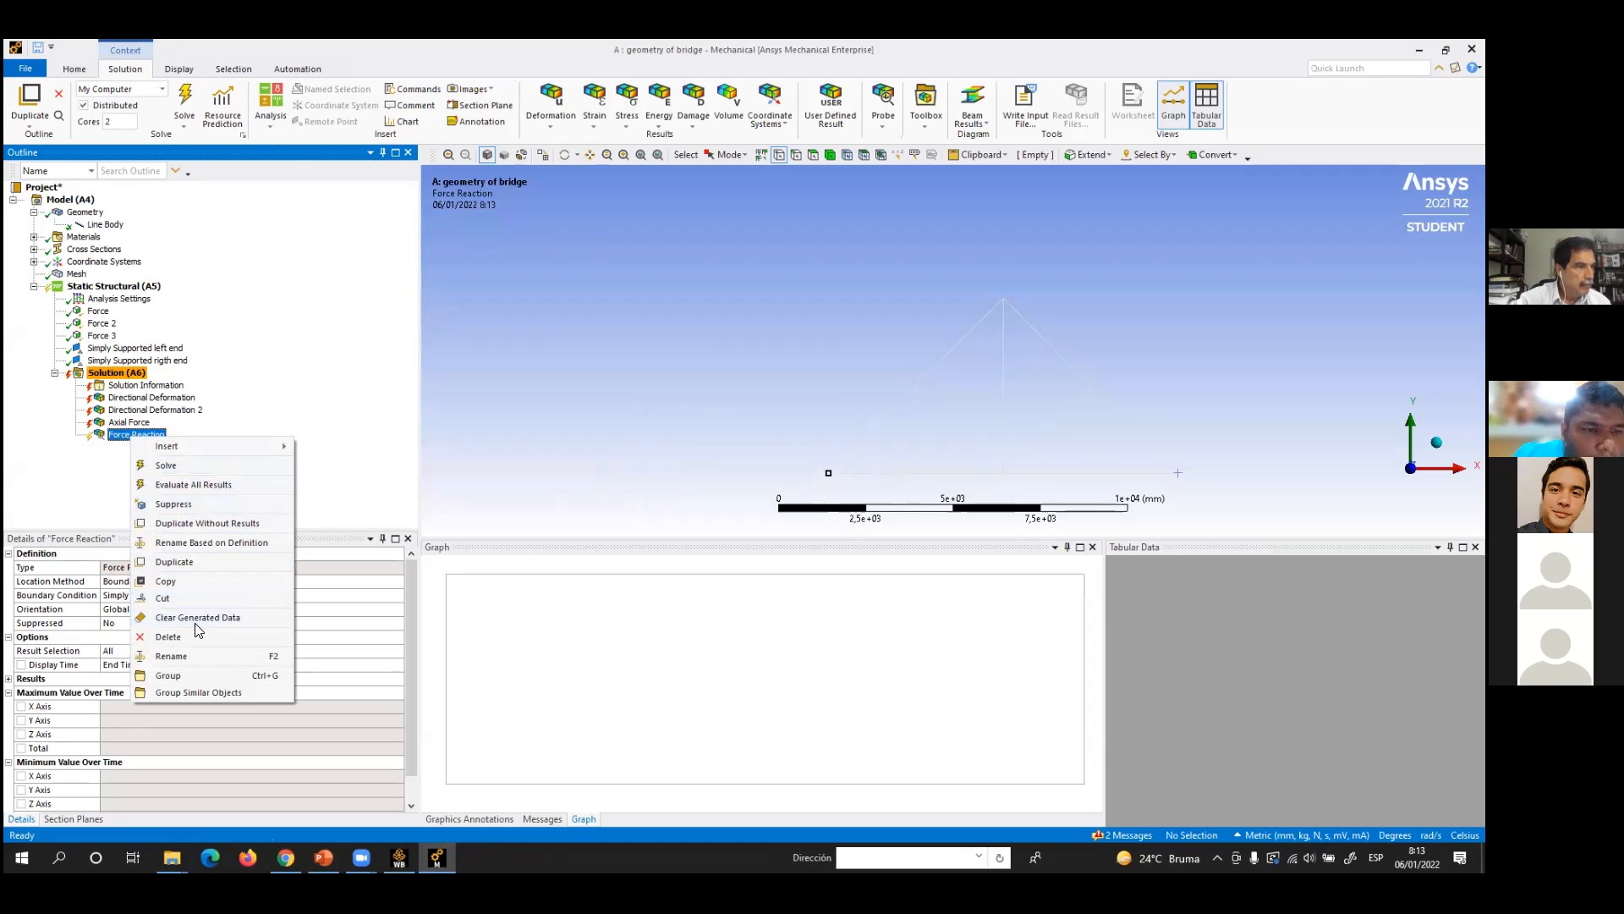
{"action": "left_click", "coordinate": [168, 636]}
{"action": "left_click", "coordinate": [748, 502]}
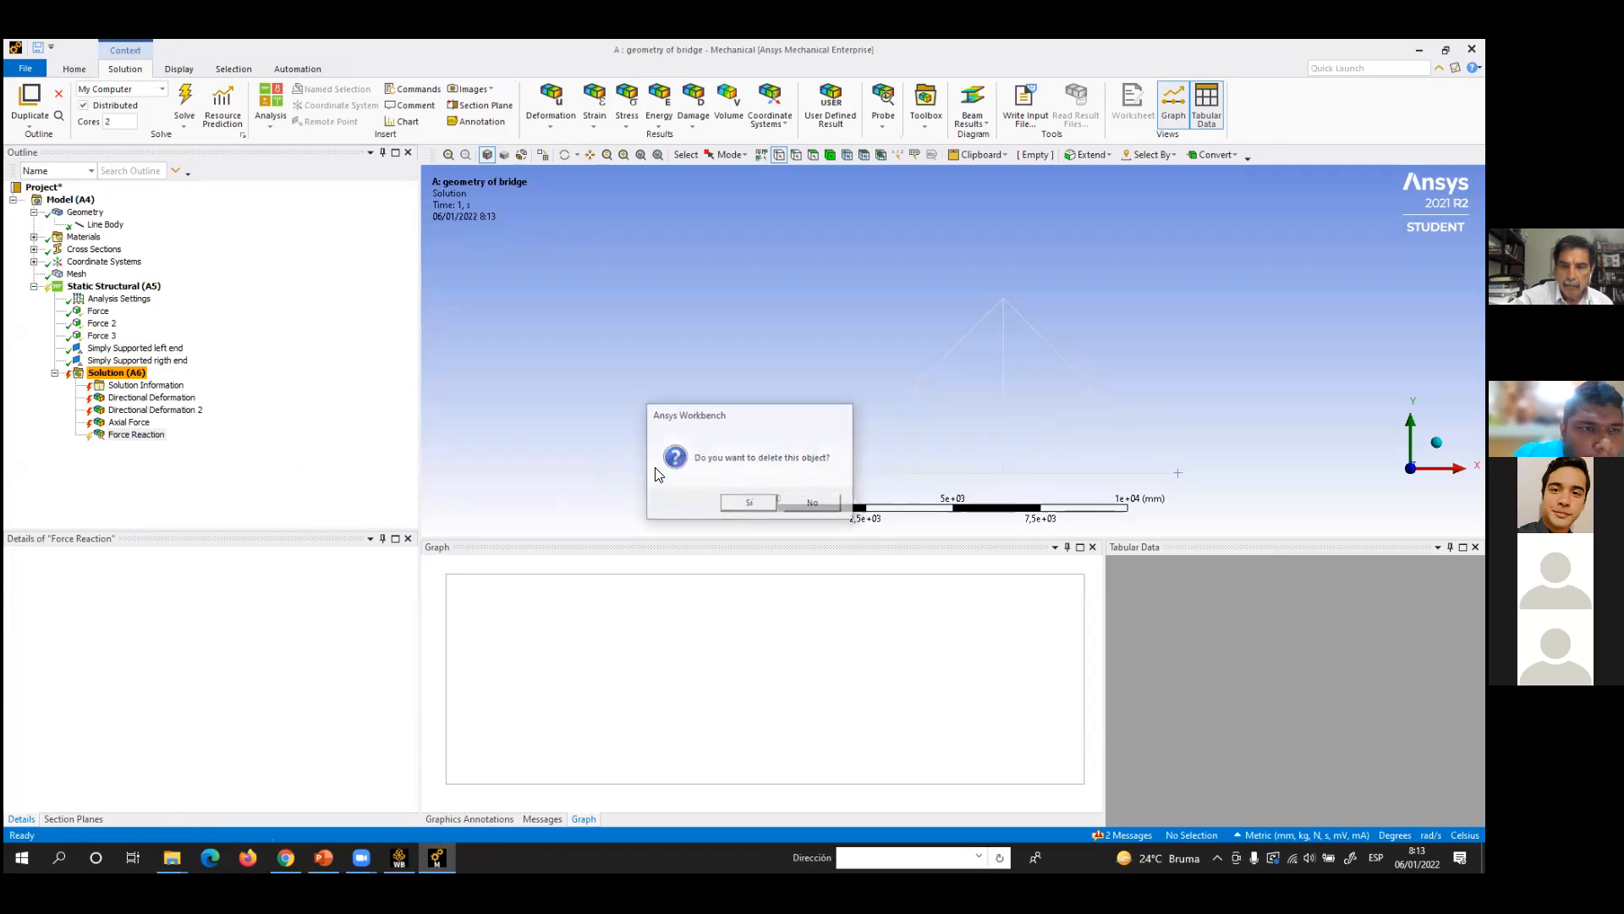
{"action": "right_click", "coordinate": [110, 373]}
{"action": "left_click", "coordinate": [195, 402]}
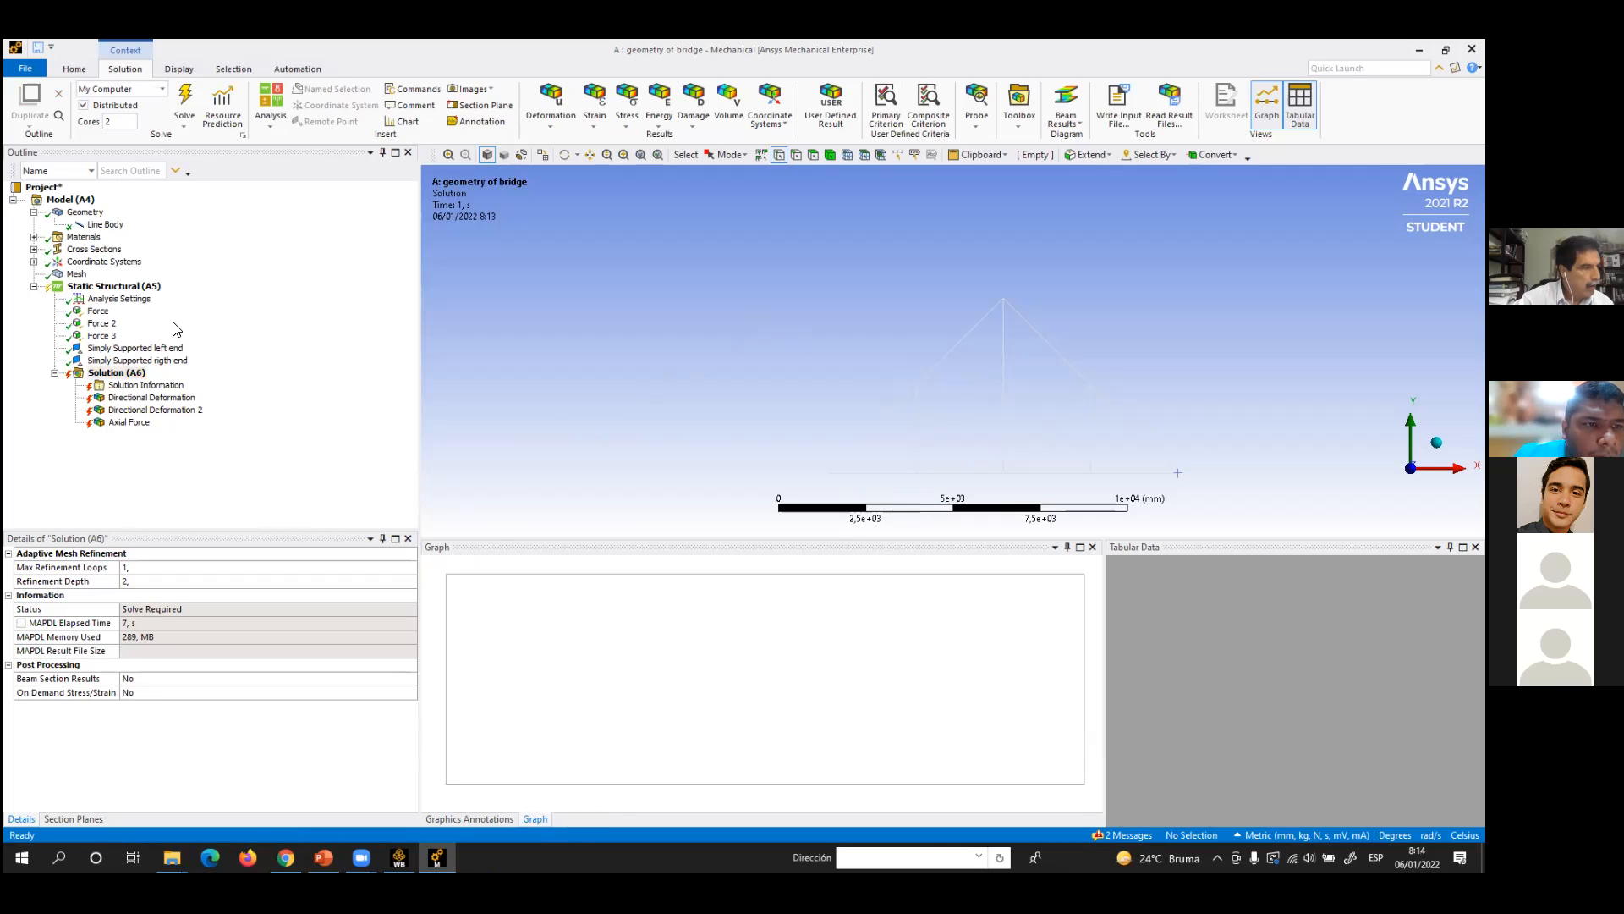
- Examine the position and components of the three forces and look closely at the left support vertex of the truss
{"action": "left_click", "coordinate": [114, 286]}
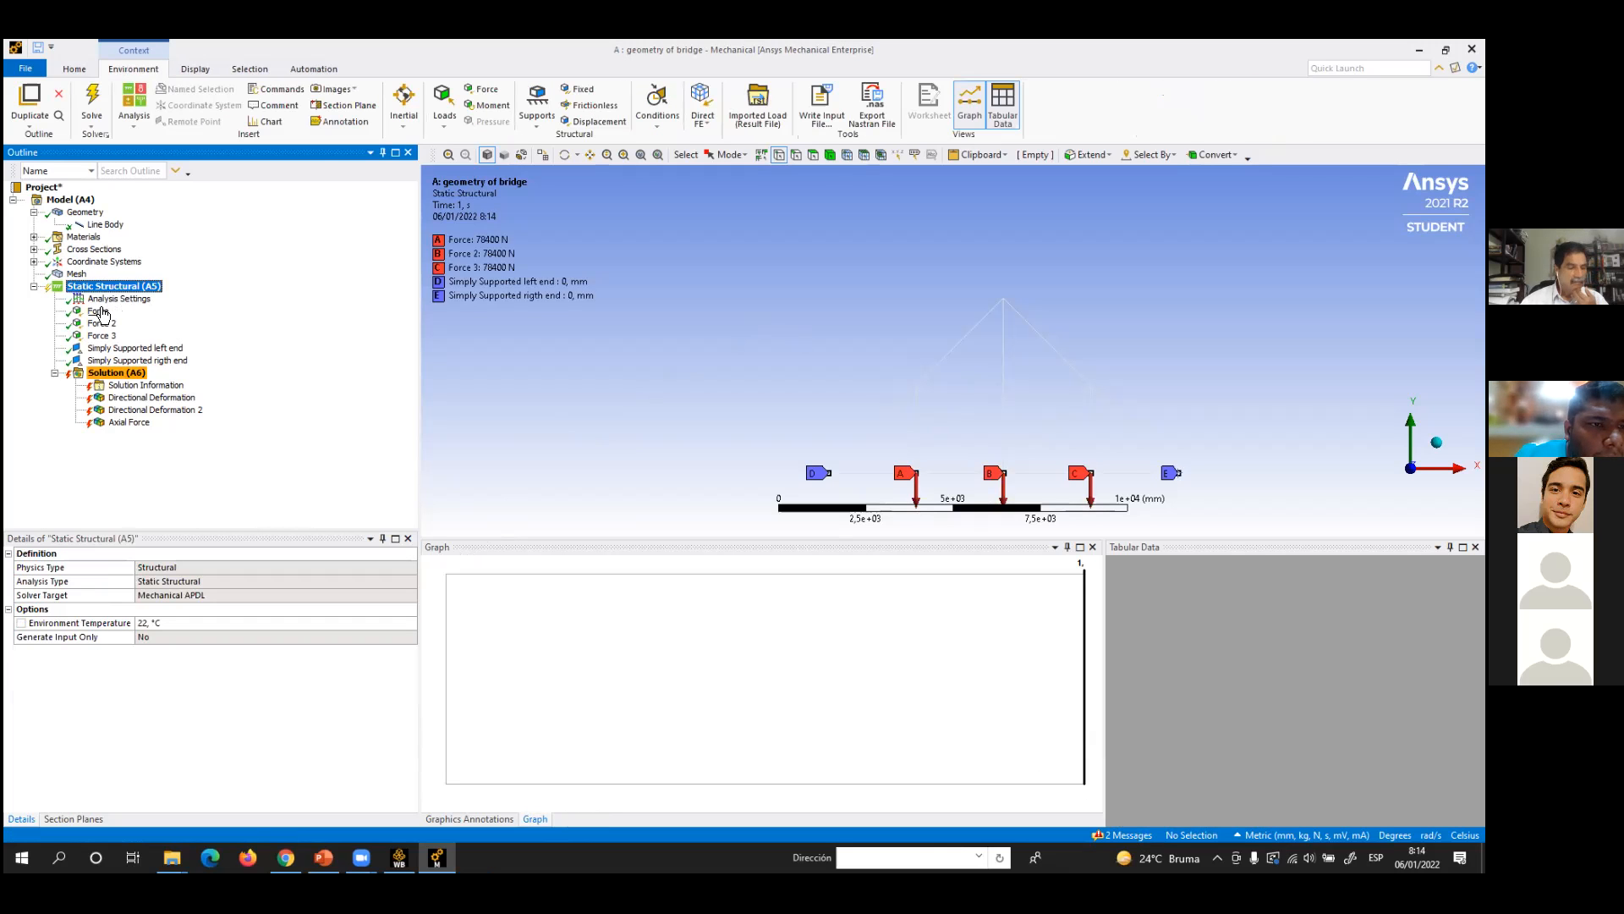
{"action": "left_click", "coordinate": [99, 312]}
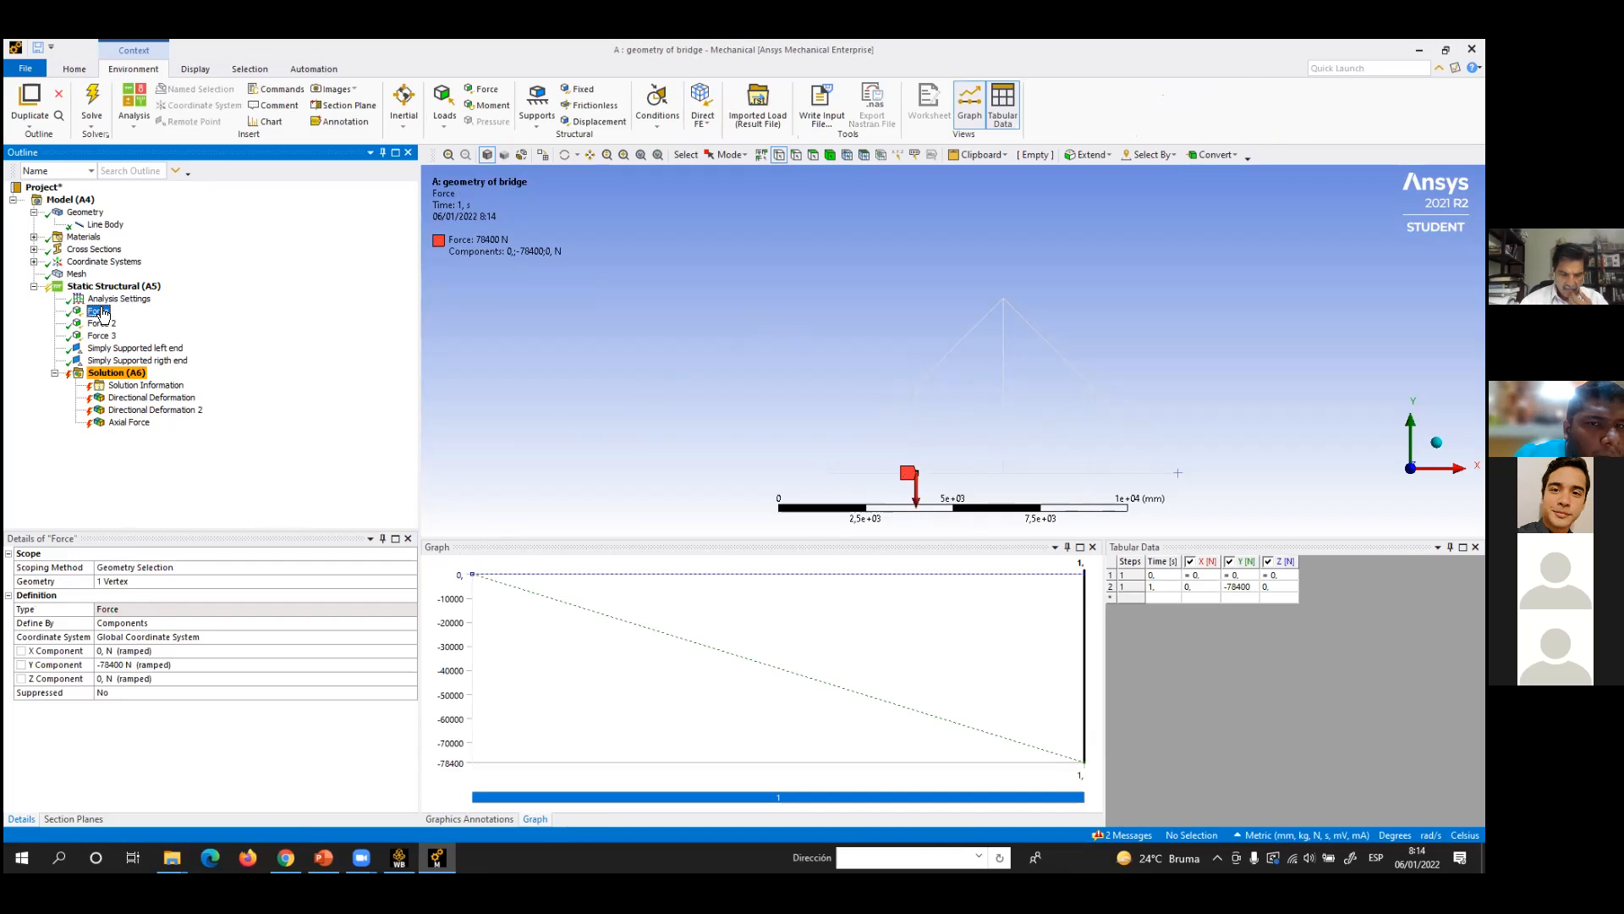
{"action": "left_click", "coordinate": [103, 324]}
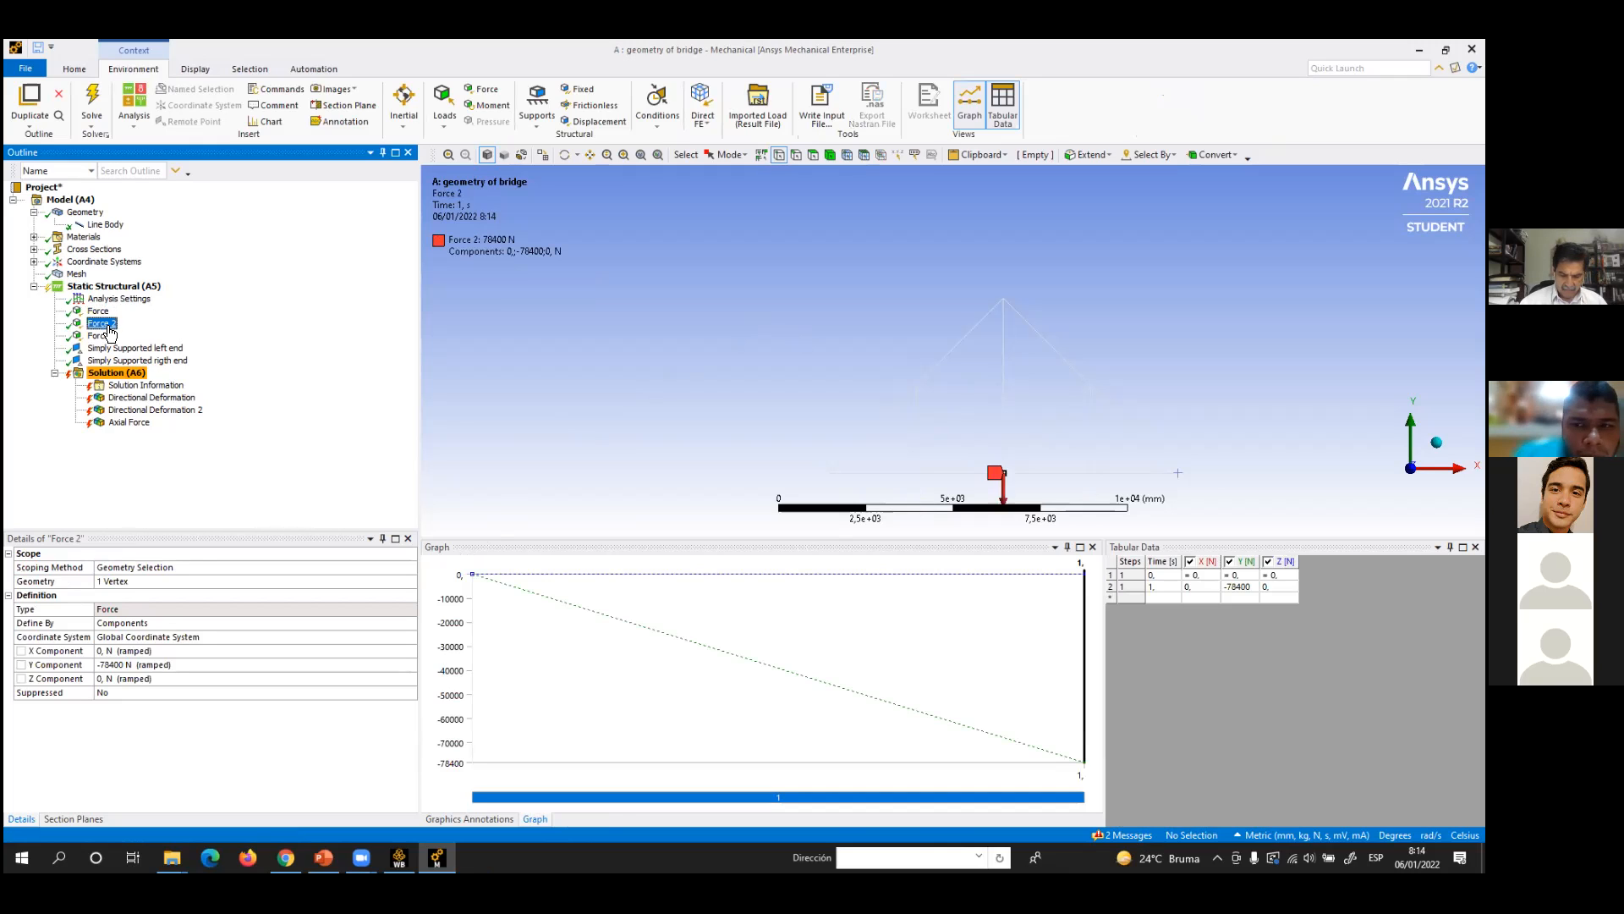
{"action": "left_click", "coordinate": [109, 338]}
{"action": "left_click", "coordinate": [124, 350]}
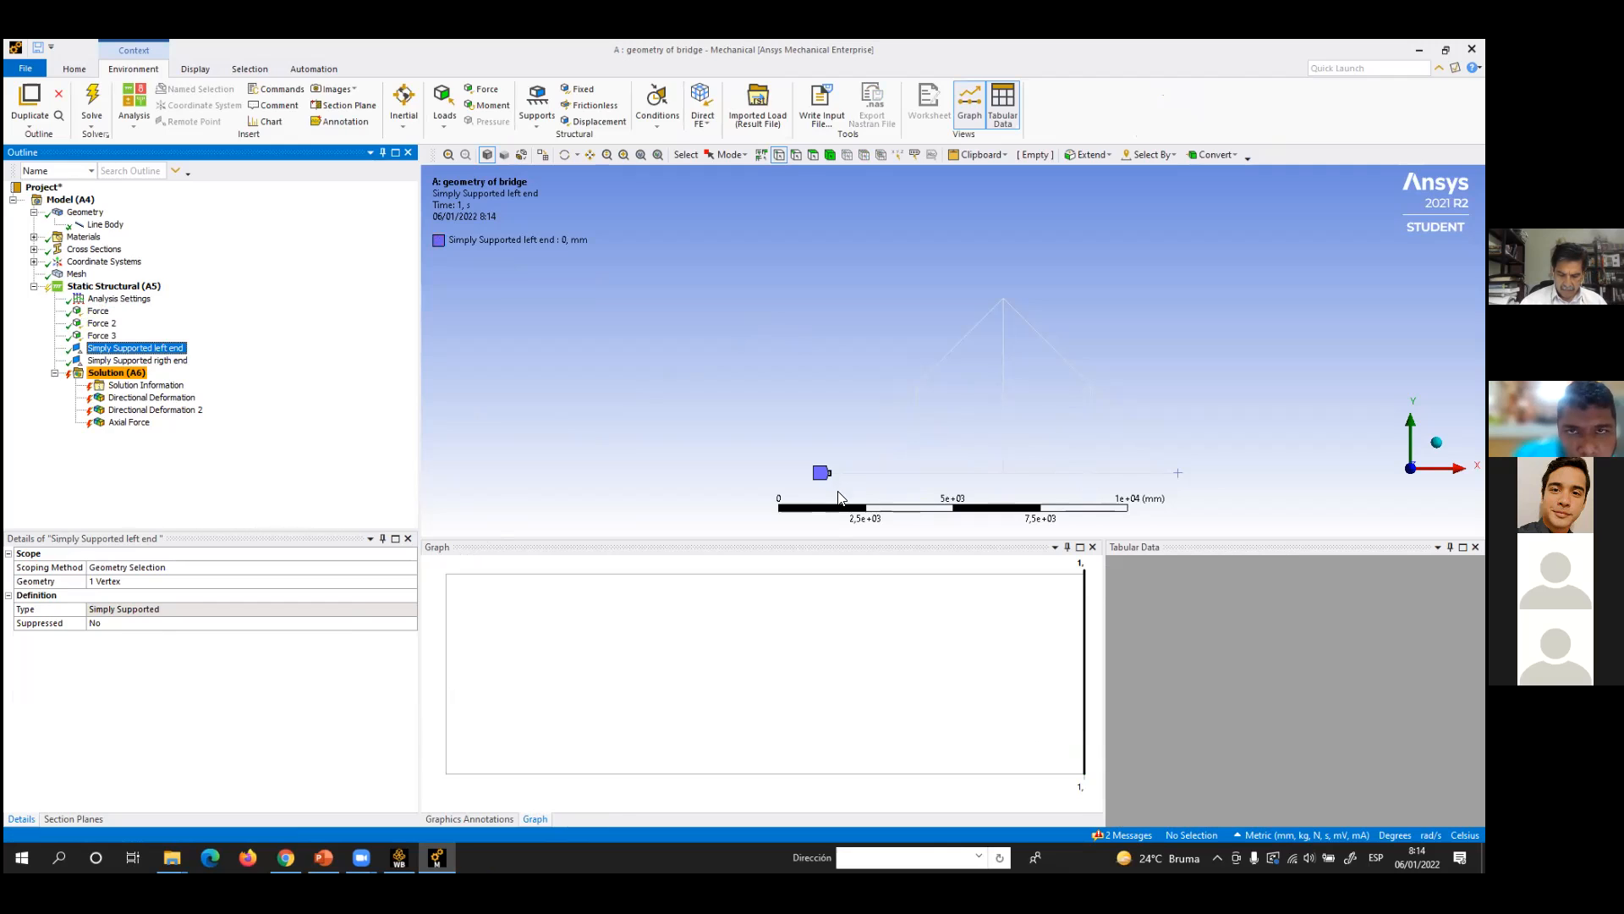
{"action": "scroll", "coordinate": [804, 461], "scroll_direction": "up", "scroll_amount": 5}
{"action": "scroll", "coordinate": [772, 359], "scroll_direction": "down", "scroll_amount": 5}
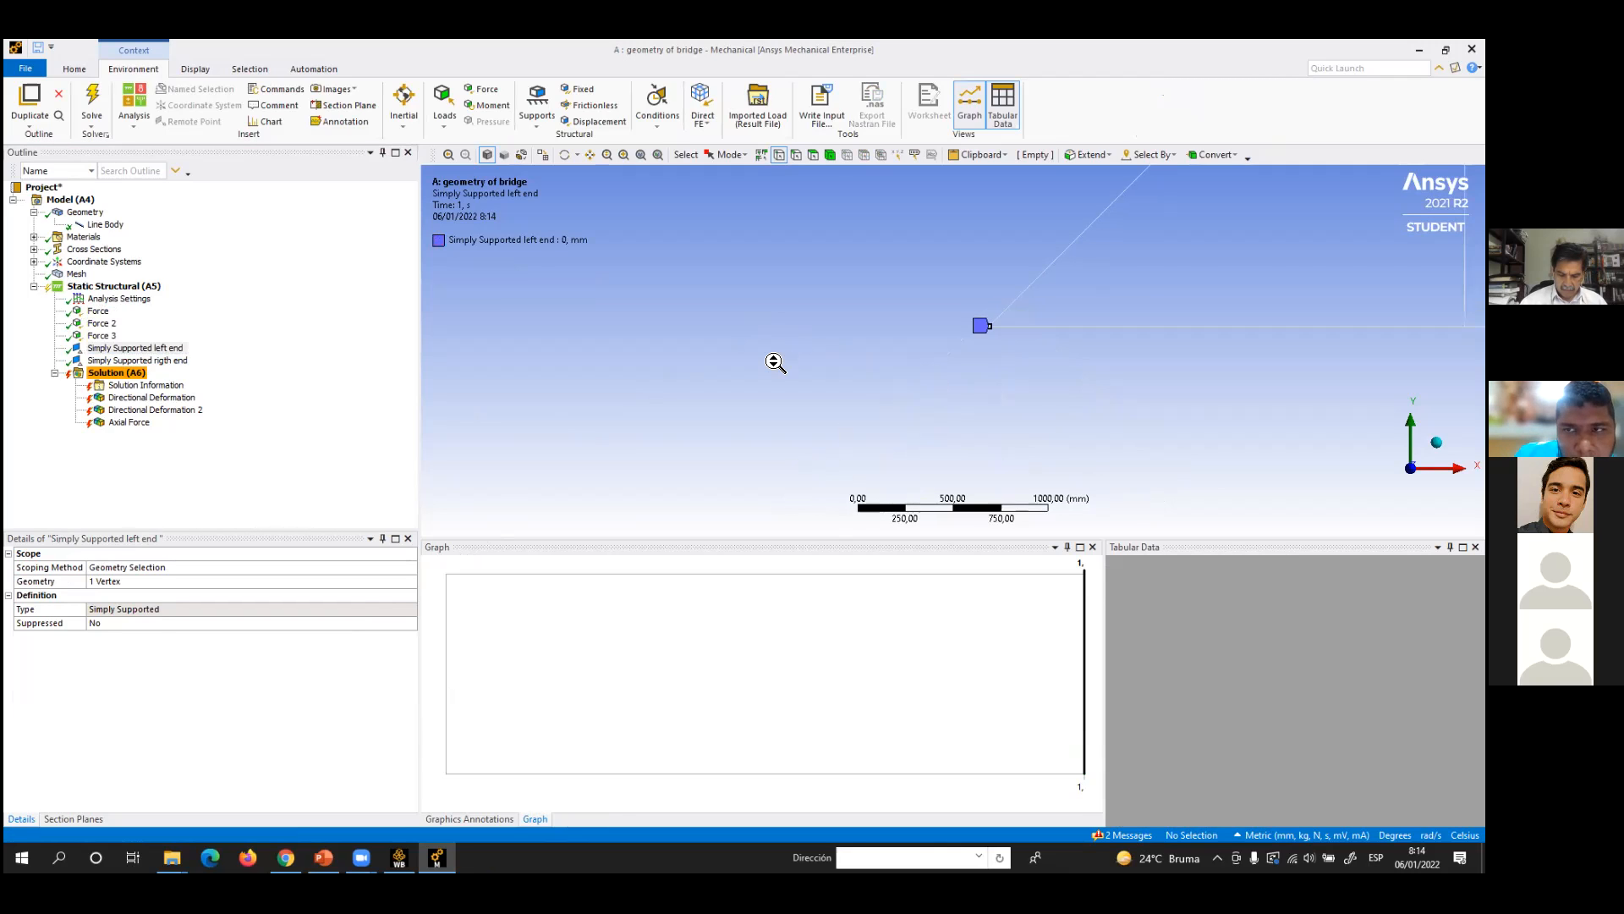
{"action": "scroll", "coordinate": [1281, 359], "scroll_direction": "up", "scroll_amount": 5}
{"action": "scroll", "coordinate": [1091, 389], "scroll_direction": "down", "scroll_amount": 5}
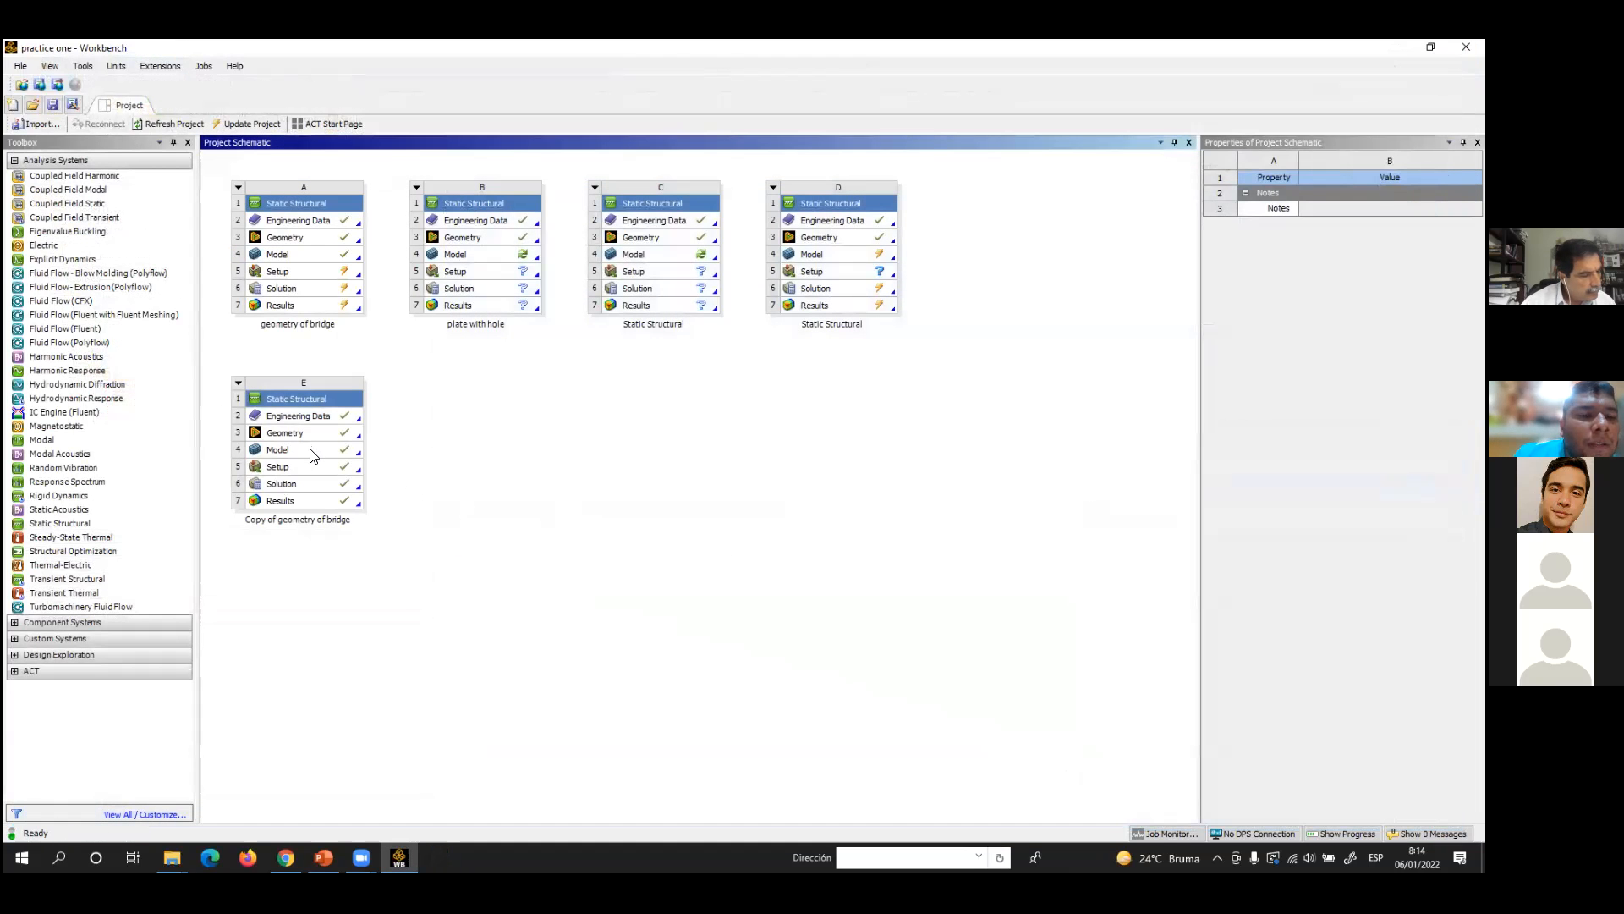
- Open the model of the "Copy of geometry of bridge" system from Workbench and view its force reaction, axial force and X-axis deformation results
{"action": "double_click", "coordinate": [313, 455]}
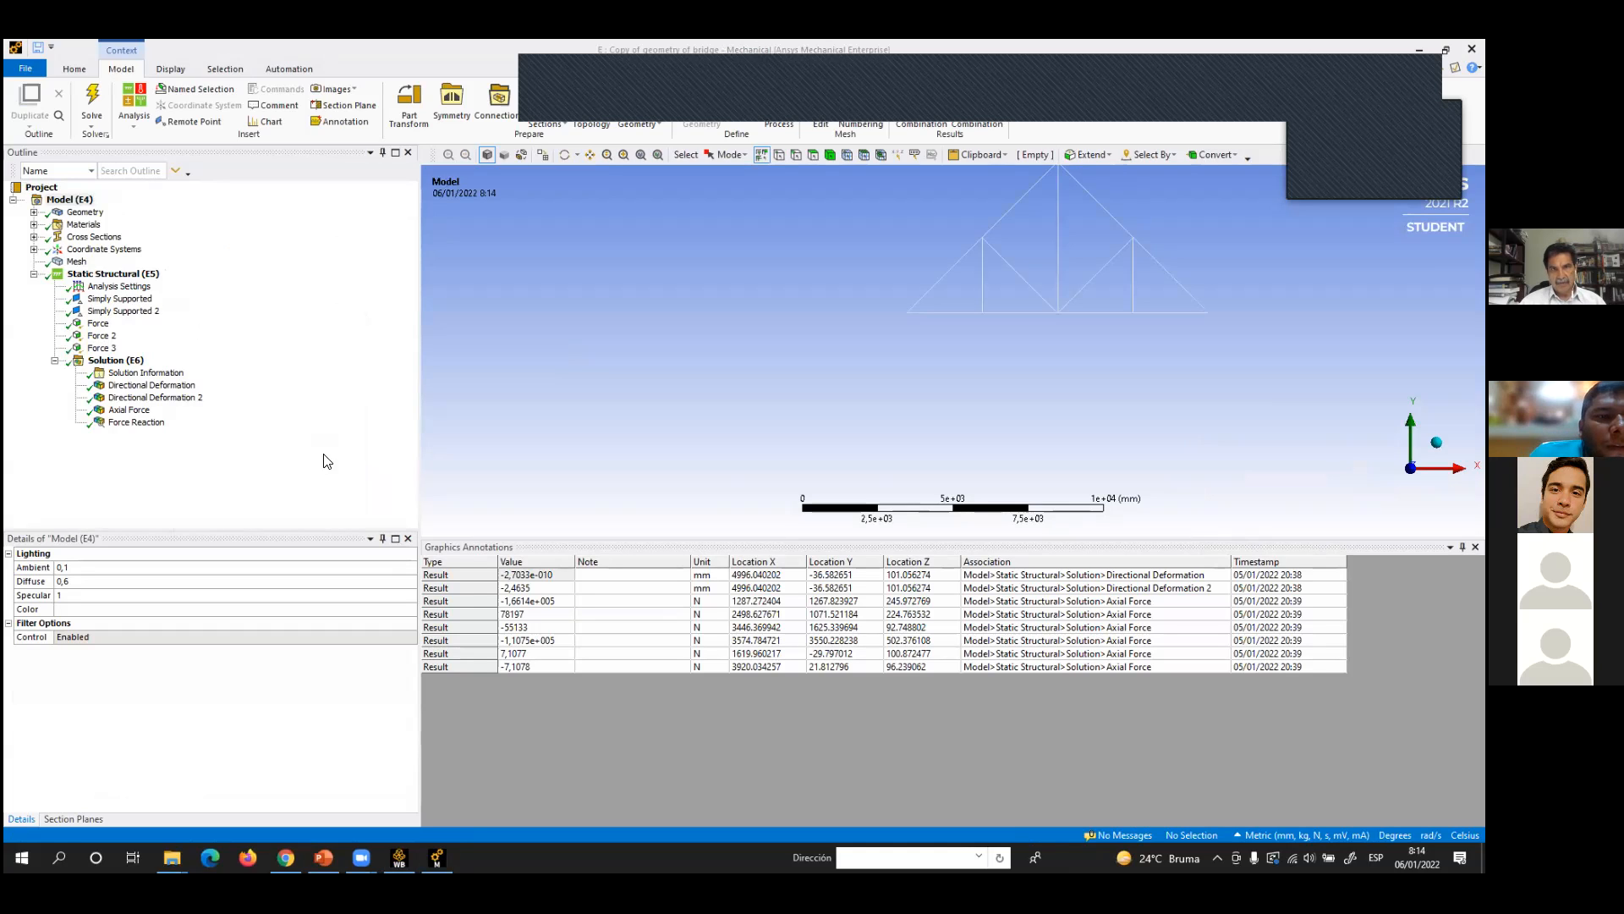
{"action": "scroll", "coordinate": [994, 381], "scroll_direction": "down", "scroll_amount": 2}
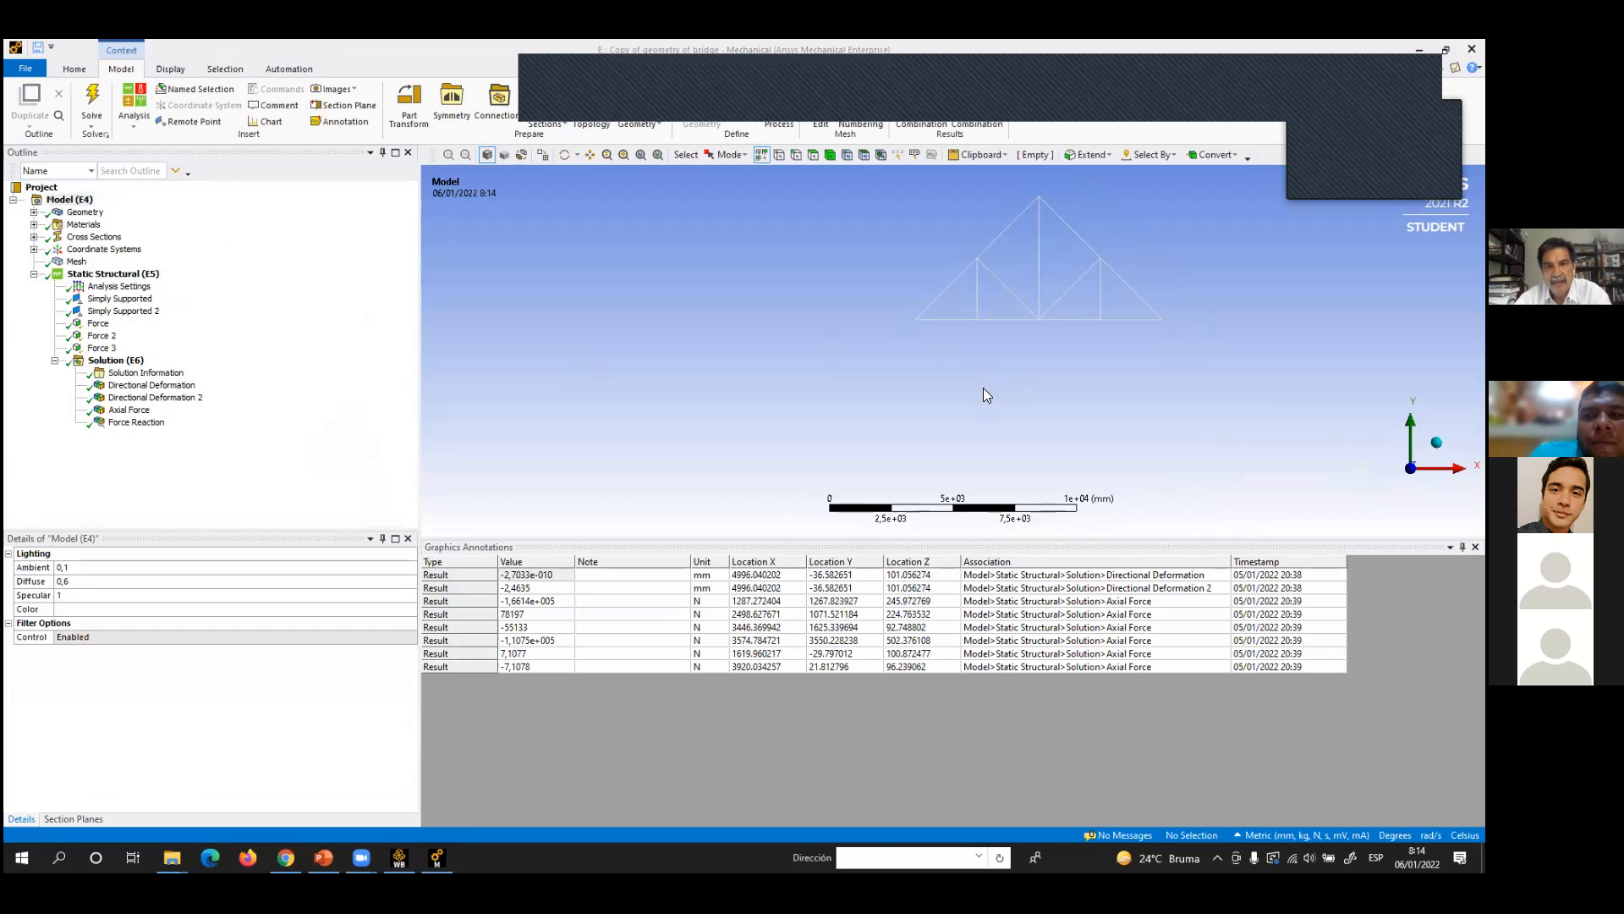
{"action": "left_click", "coordinate": [132, 423]}
{"action": "left_click", "coordinate": [131, 408]}
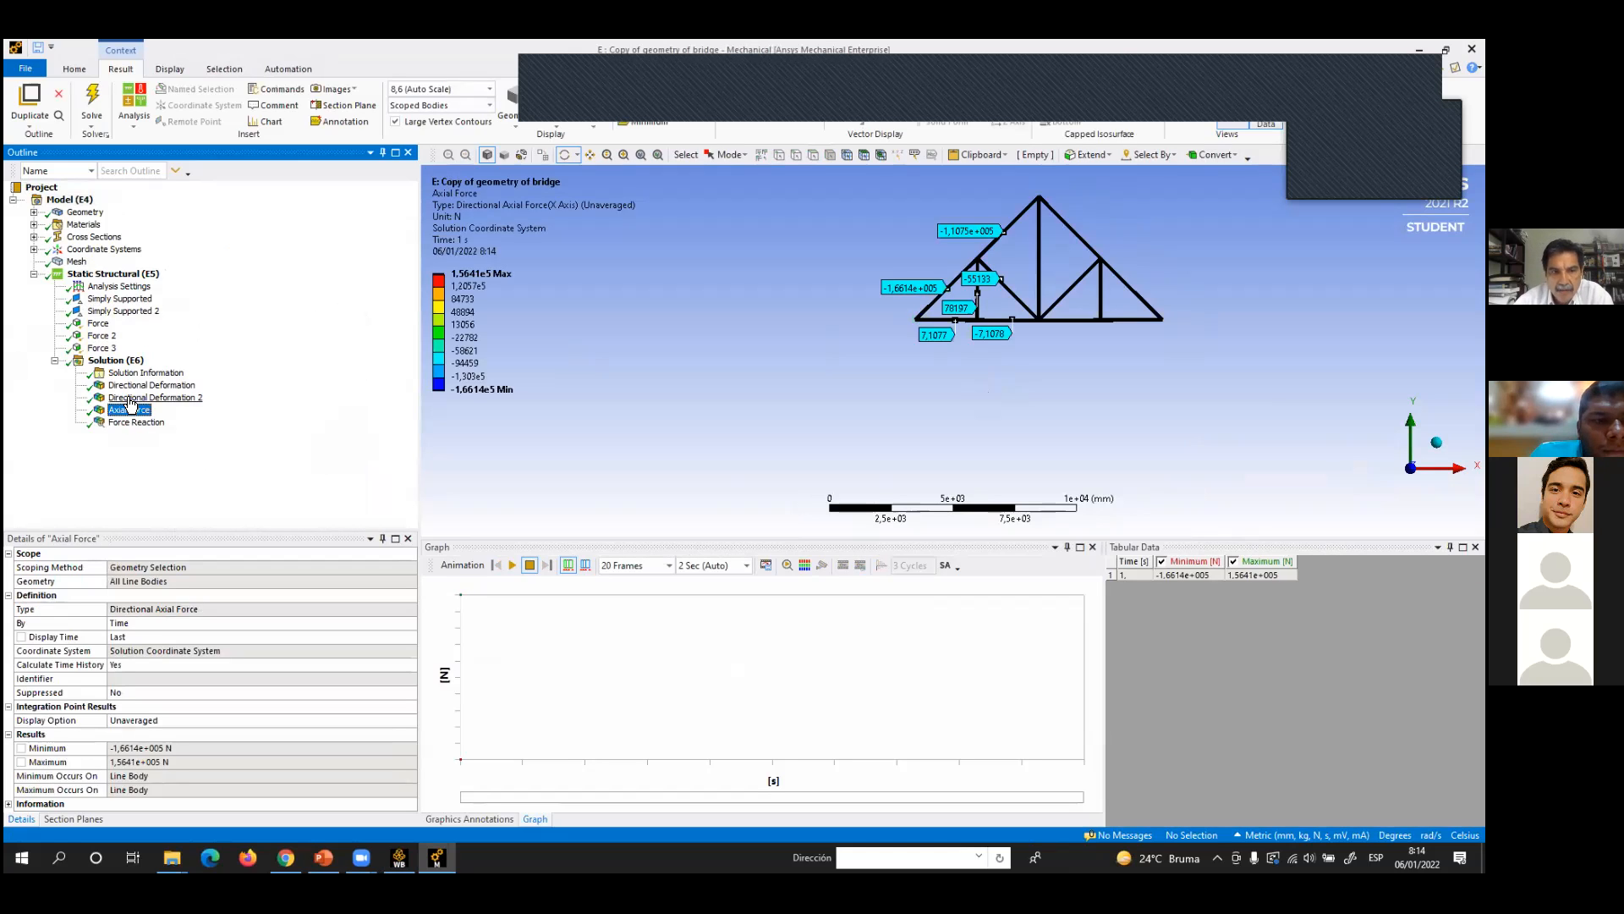
{"action": "left_click", "coordinate": [134, 385]}
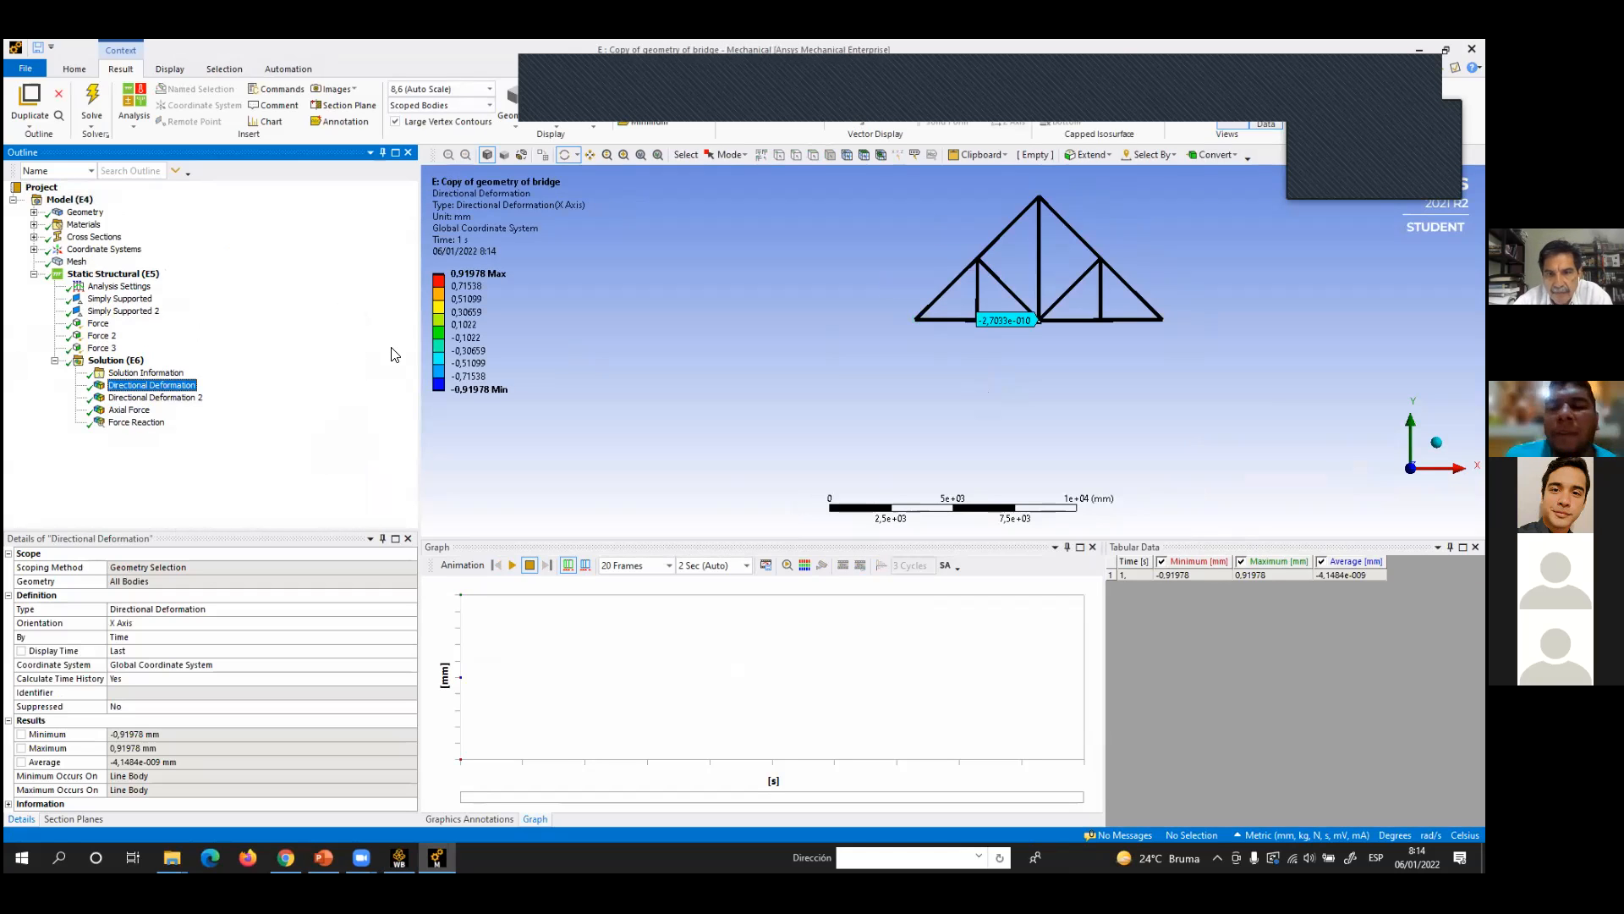